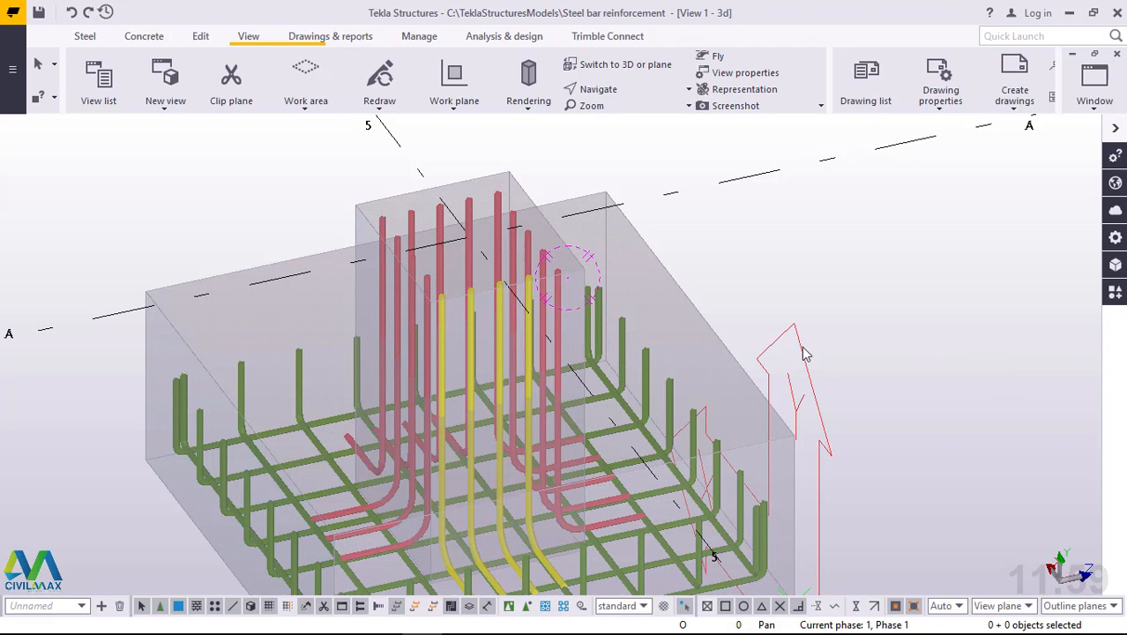
# Start a bar group in the footing's pedestal, with its first shape point at the top centre of the far-right corner bar
pyautogui.scroll(4, 499, 224)
pyautogui.scroll(-2, 674, 335)
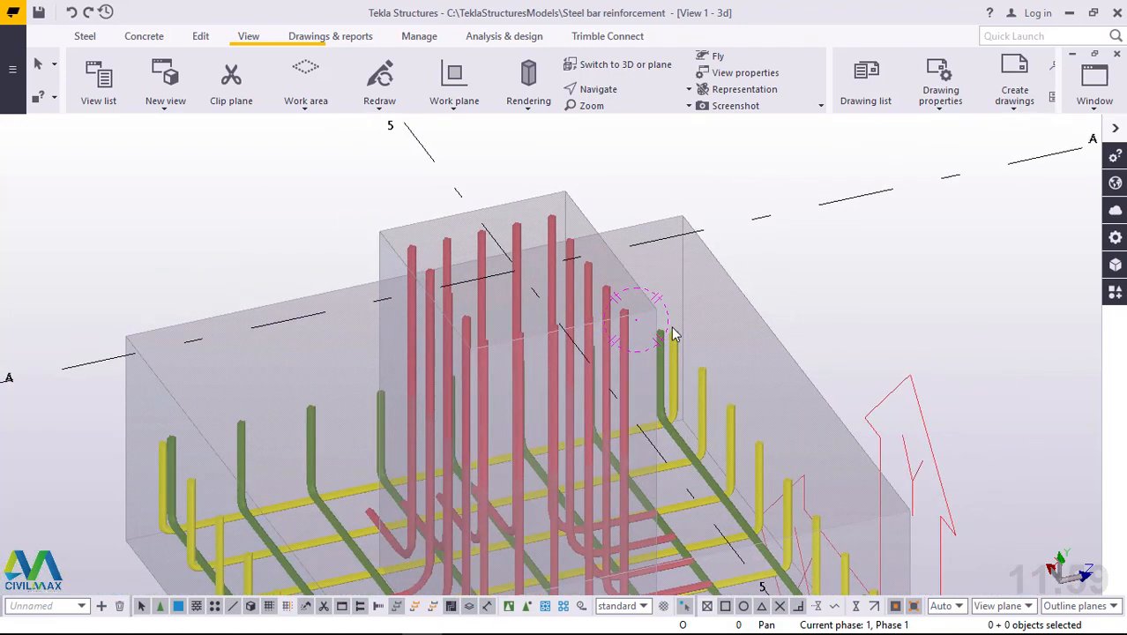
pyautogui.moveTo(618, 314)
pyautogui.keyDown('ctrl'); pyautogui.mouseDown(button='middle')
pyautogui.moveTo(610, 260)
pyautogui.moveTo(606, 283)
pyautogui.moveTo(573, 316)
pyautogui.moveTo(510, 327)
pyautogui.moveTo(611, 327)
pyautogui.moveTo(614, 380)
pyautogui.moveTo(636, 365)
pyautogui.moveTo(634, 321)
pyautogui.moveTo(658, 294)
pyautogui.moveTo(656, 351)
pyautogui.moveTo(639, 350)
pyautogui.moveTo(573, 335)
pyautogui.moveTo(567, 292)
pyautogui.moveTo(676, 299)
pyautogui.moveTo(668, 356)
pyautogui.moveTo(628, 353)
pyautogui.moveTo(642, 363)
pyautogui.mouseUp(button='middle'); pyautogui.keyUp('ctrl')
pyautogui.scroll(2, 539, 181)
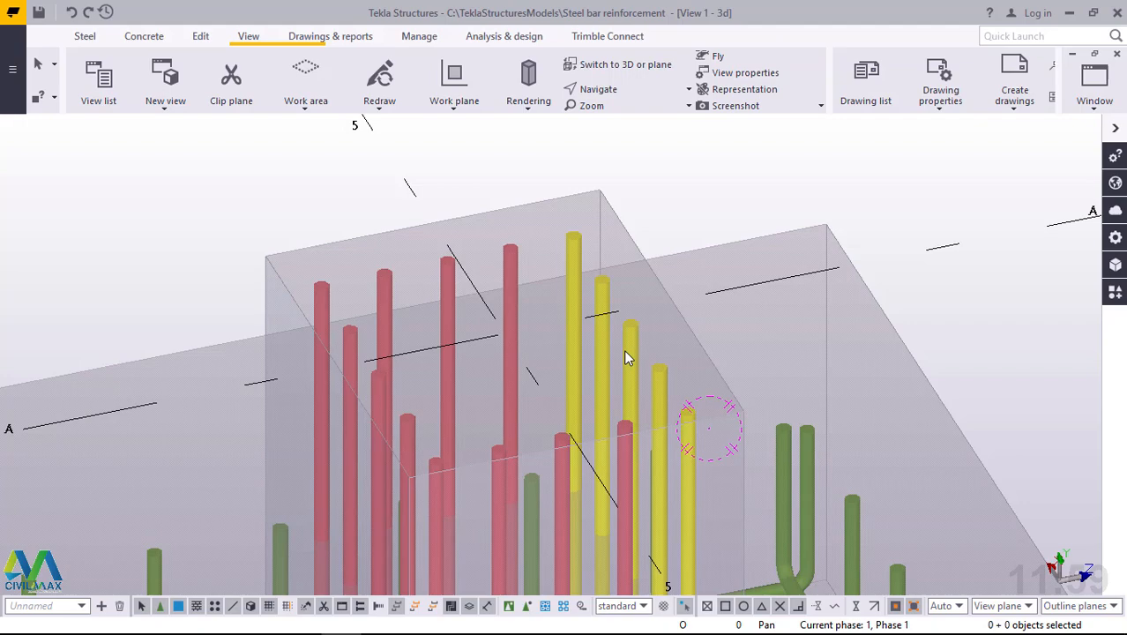
pyautogui.keyDown('ctrl'); pyautogui.moveTo(596, 369); pyautogui.dragTo(586, 348, button='middle'); pyautogui.keyUp('ctrl')
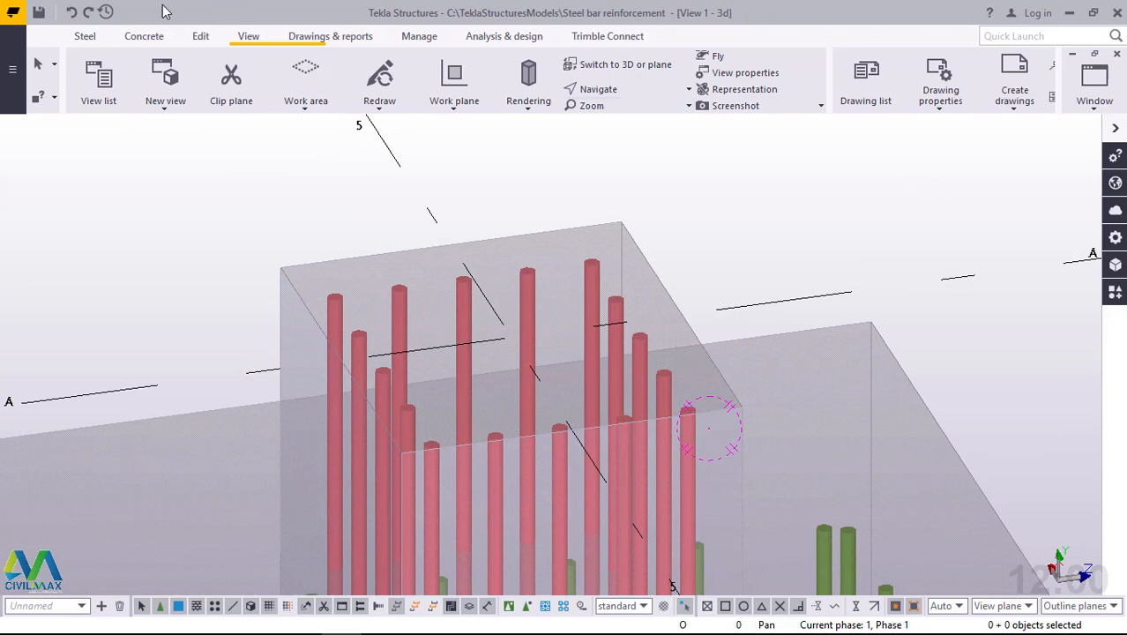
pyautogui.click(146, 36)
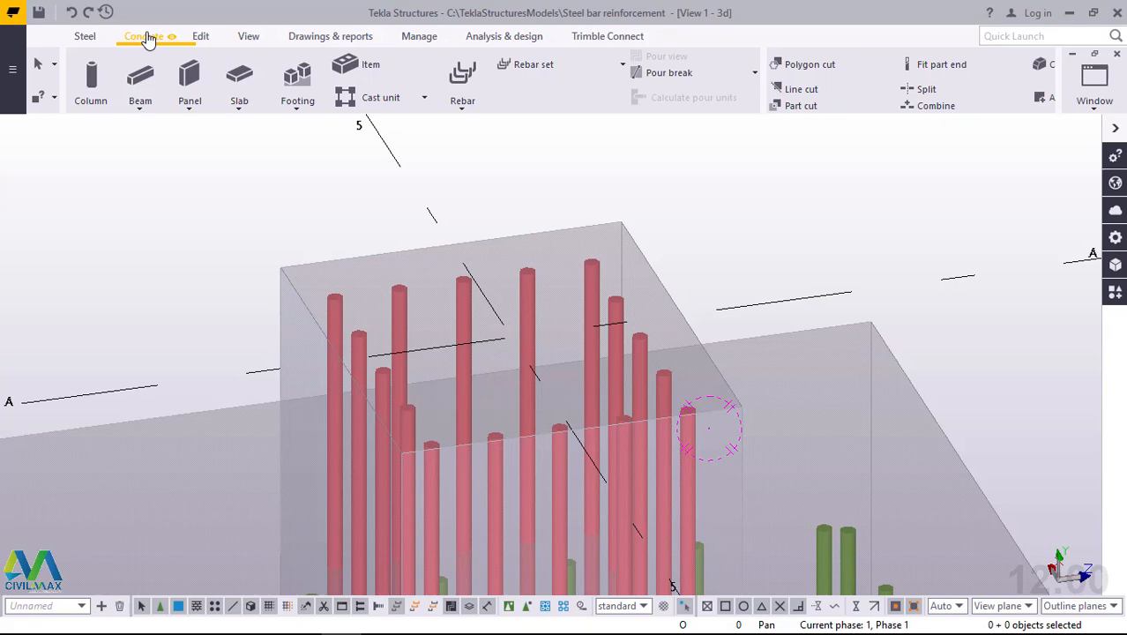
pyautogui.click(462, 107)
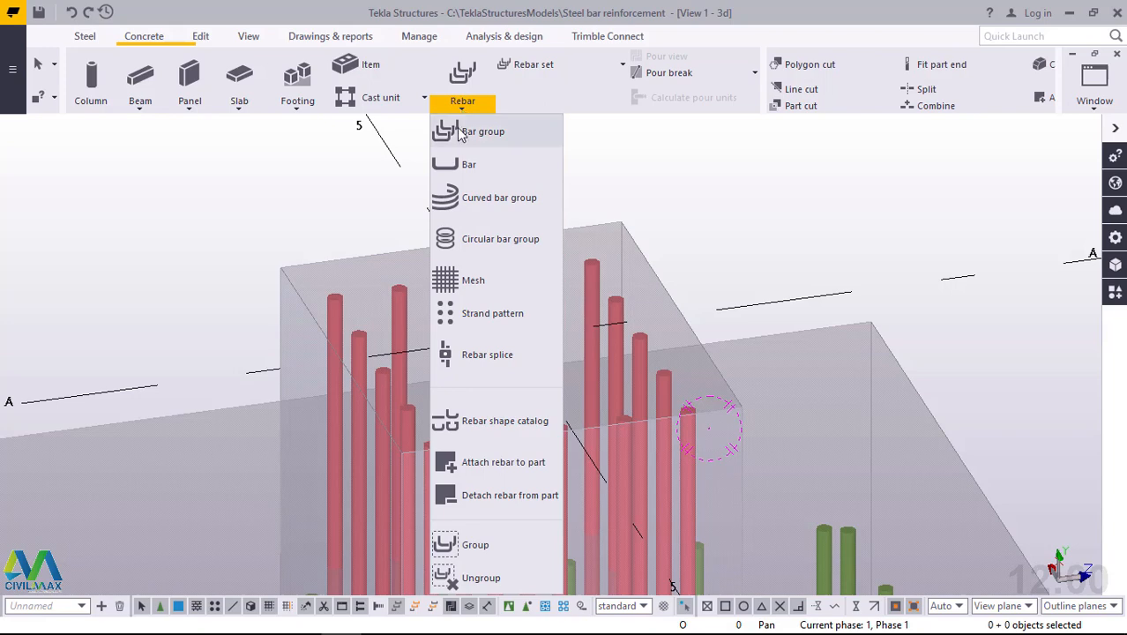
pyautogui.click(458, 134)
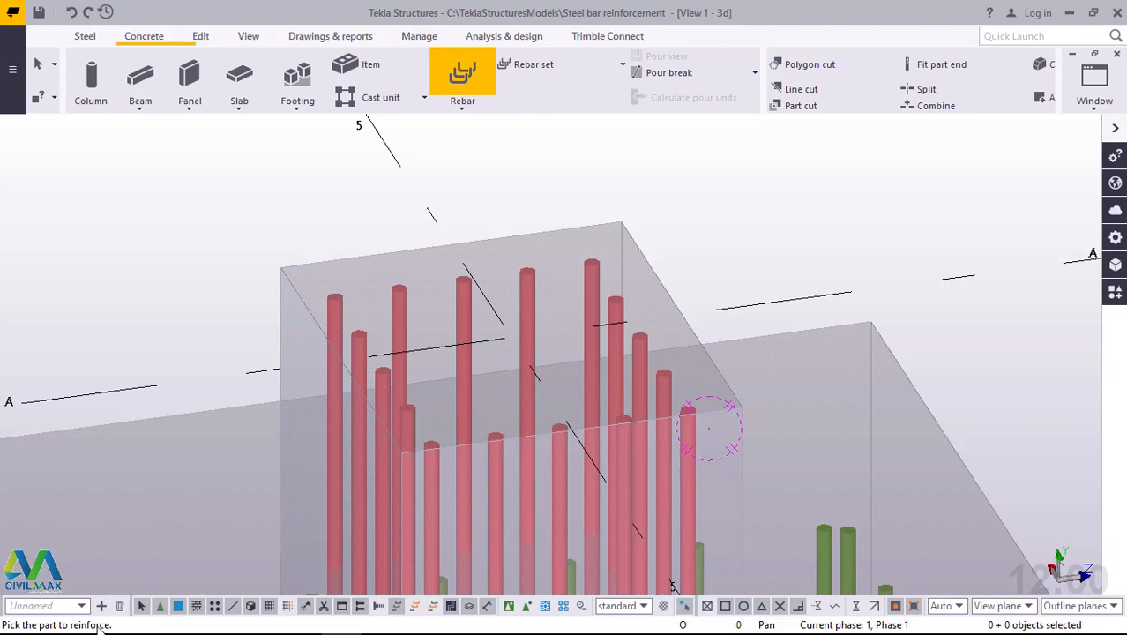
pyautogui.click(627, 234)
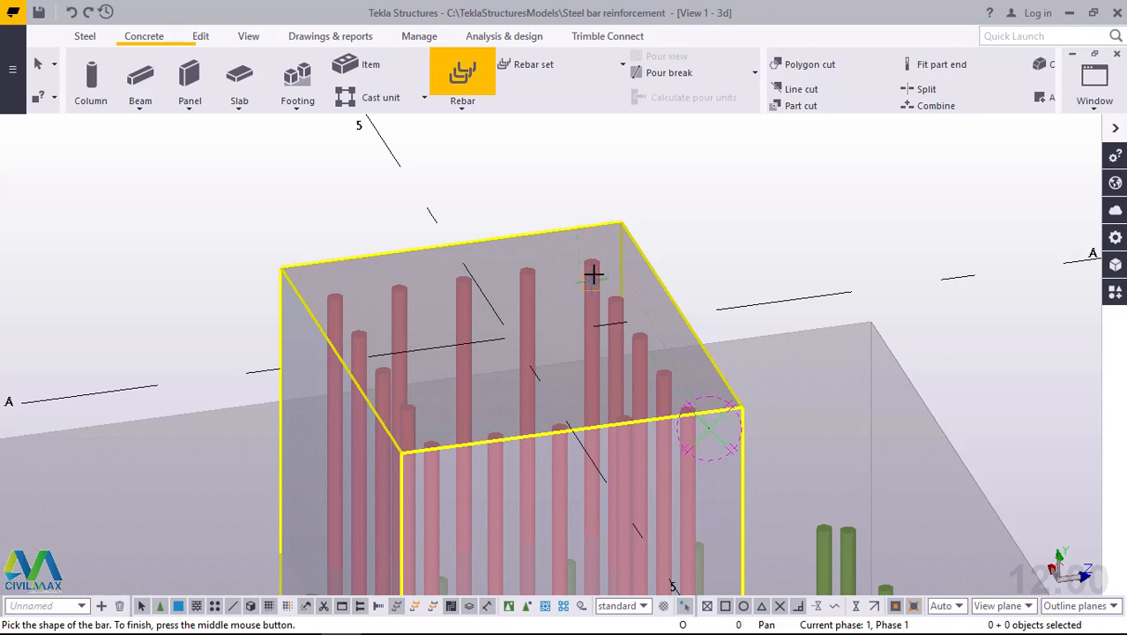
pyautogui.scroll(5, 594, 272)
pyautogui.scroll(5, 587, 264)
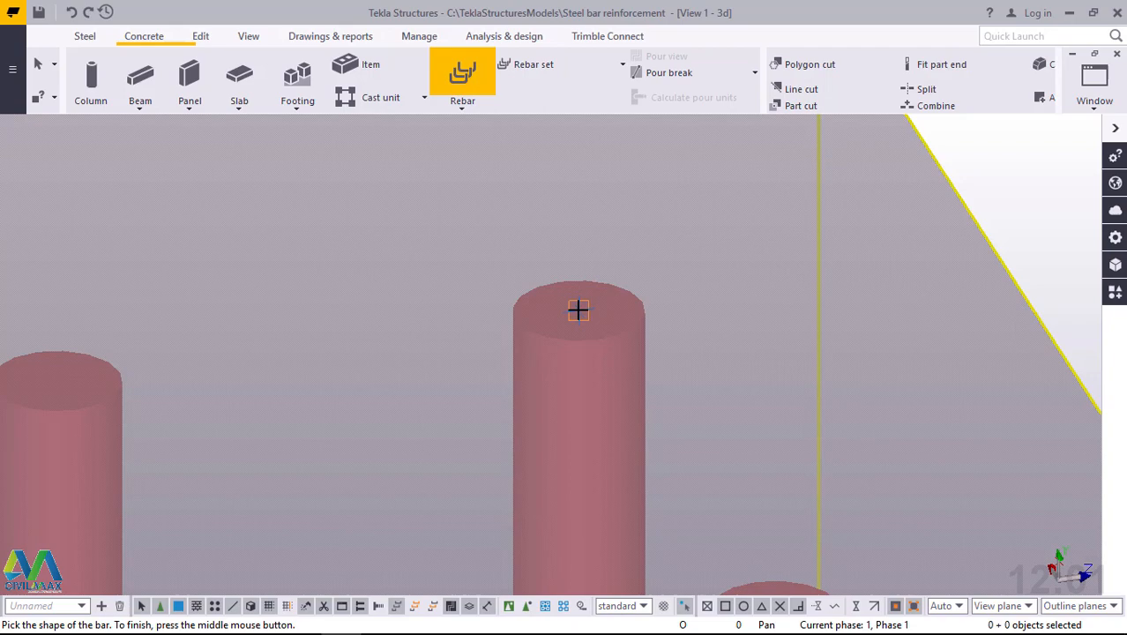
pyautogui.click(578, 309)
# Continue the bar shape through the top centres of the pedestal's far-left and near-left corner bars
pyautogui.scroll(-8, 593, 248)
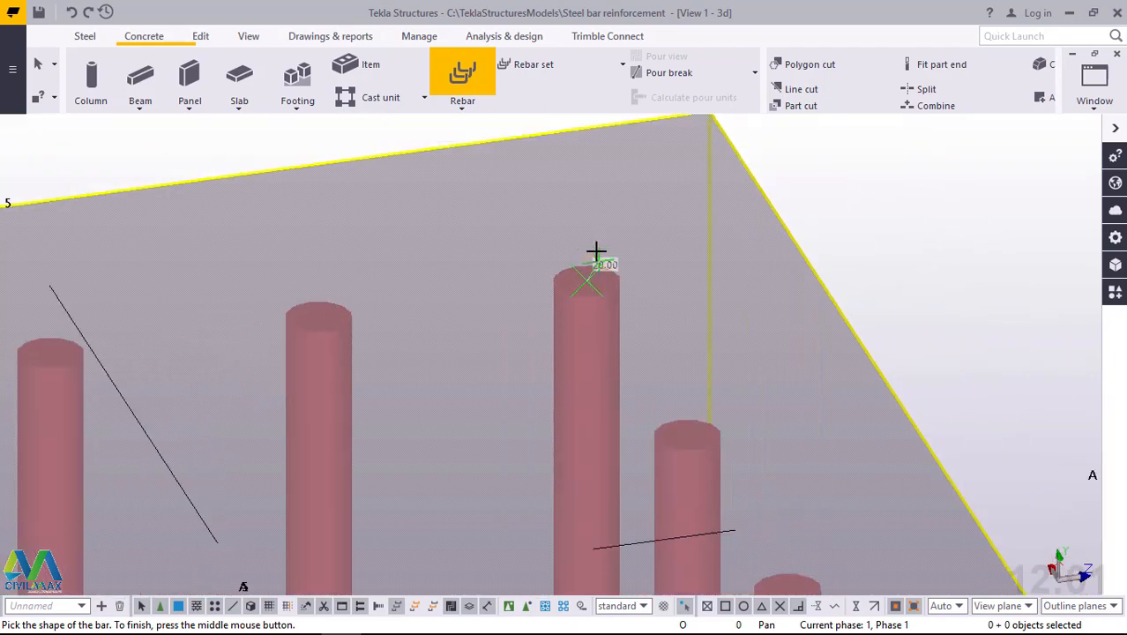
pyautogui.scroll(2, 607, 248)
pyautogui.scroll(6, 257, 298)
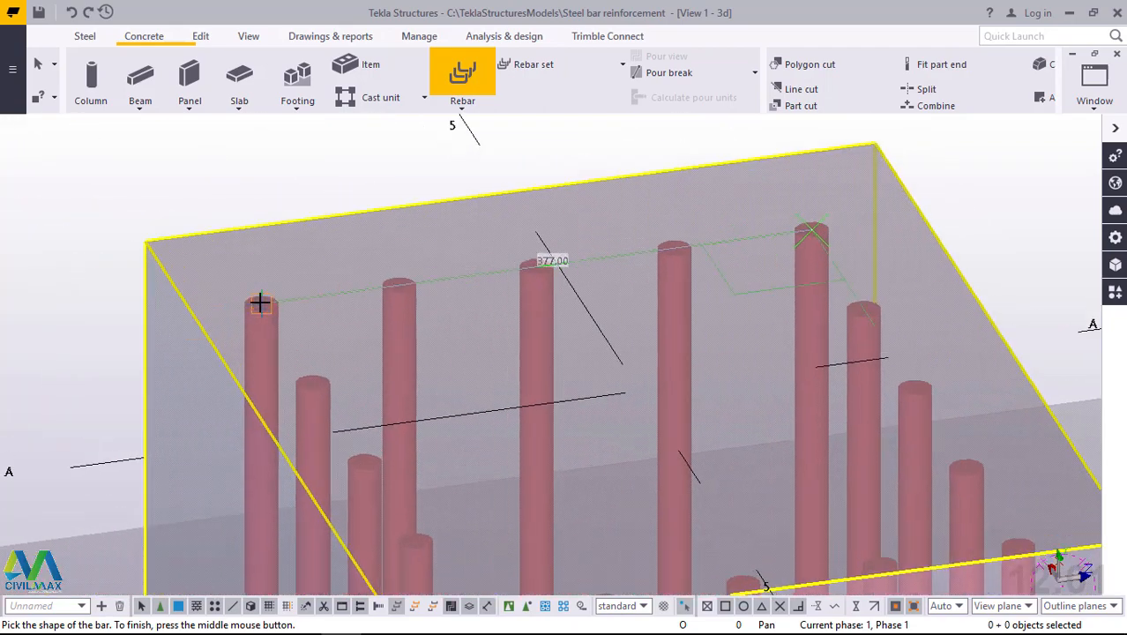
pyautogui.scroll(2, 258, 301)
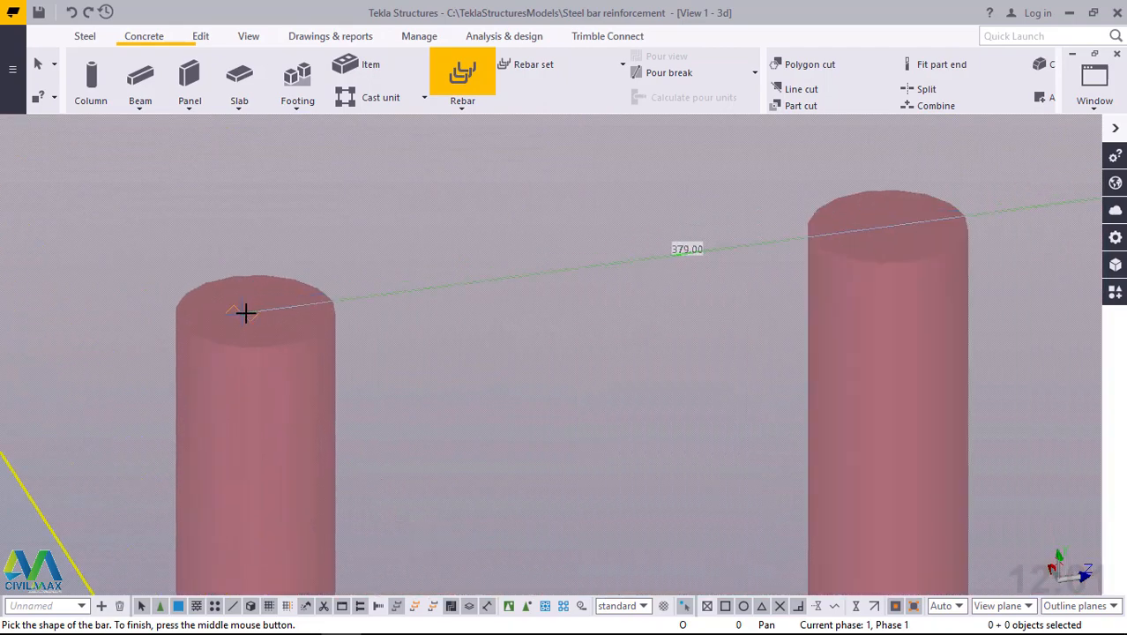
pyautogui.click(249, 312)
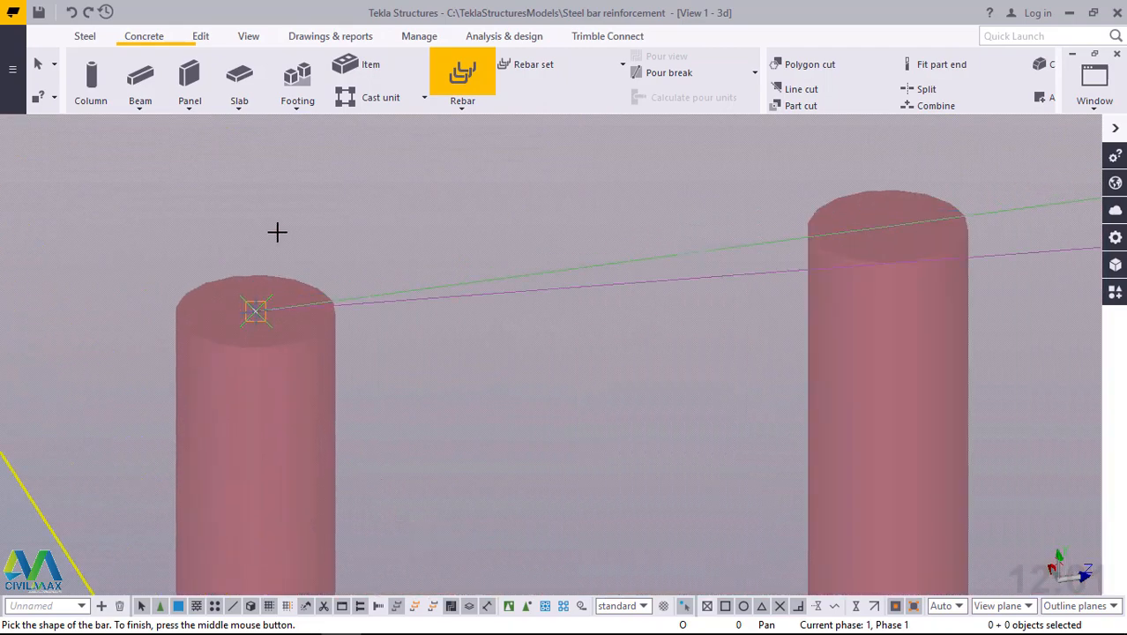
pyautogui.scroll(-5, 275, 230)
pyautogui.scroll(-3, 278, 228)
pyautogui.scroll(8, 410, 431)
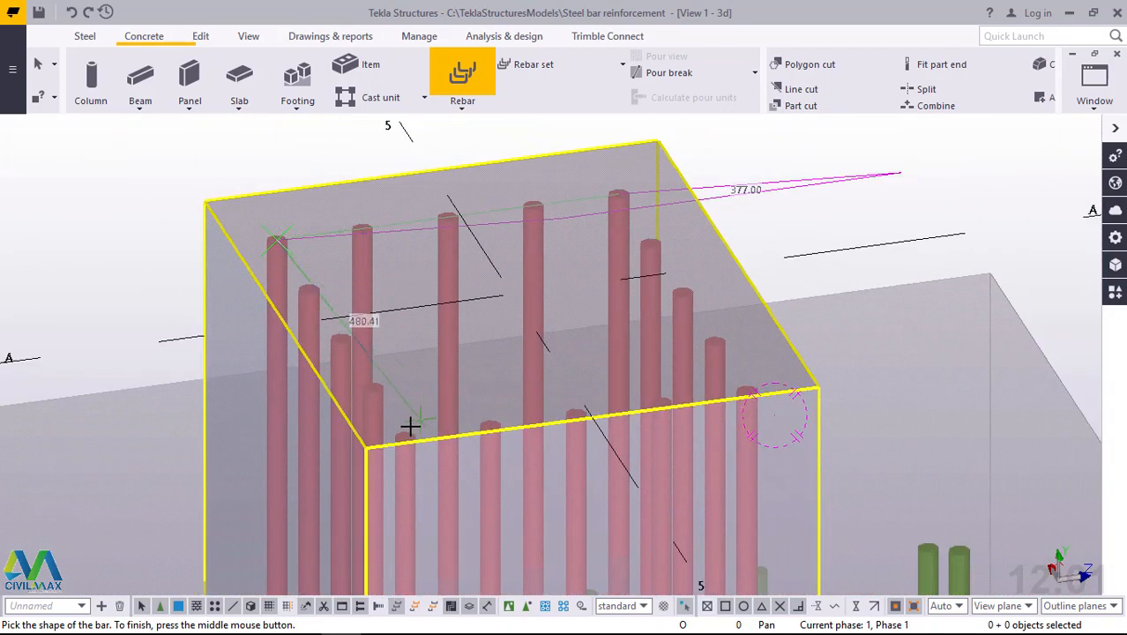
pyautogui.scroll(4, 410, 438)
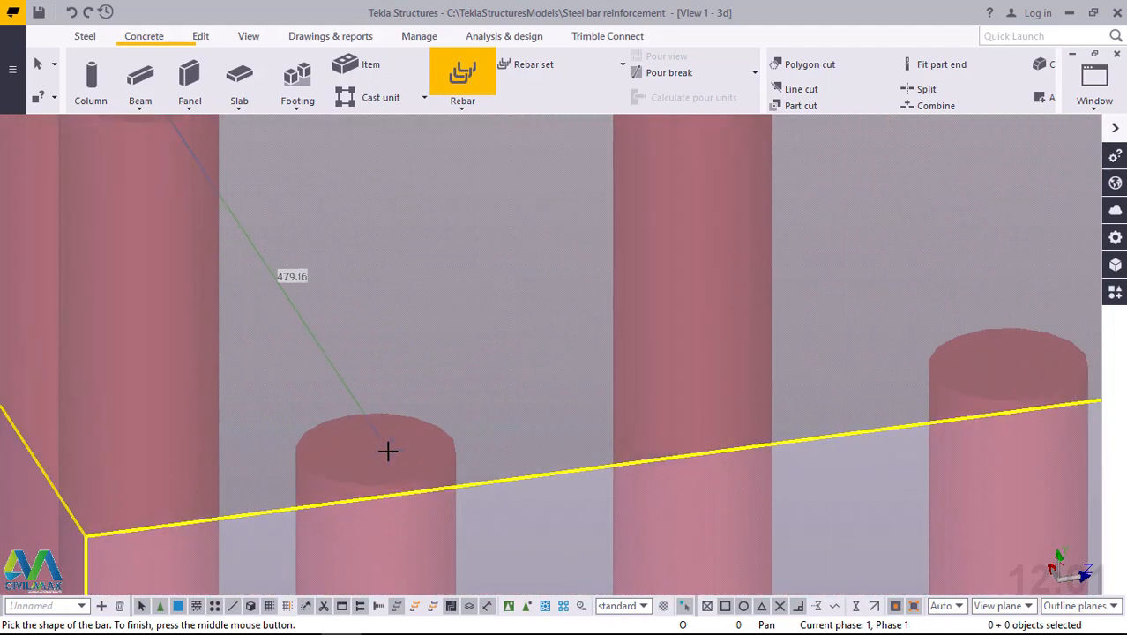
# Continue the shape to the near-right corner bar, close it at the starting corner bar, and finish the bar shape
pyautogui.scroll(-6, 365, 441)
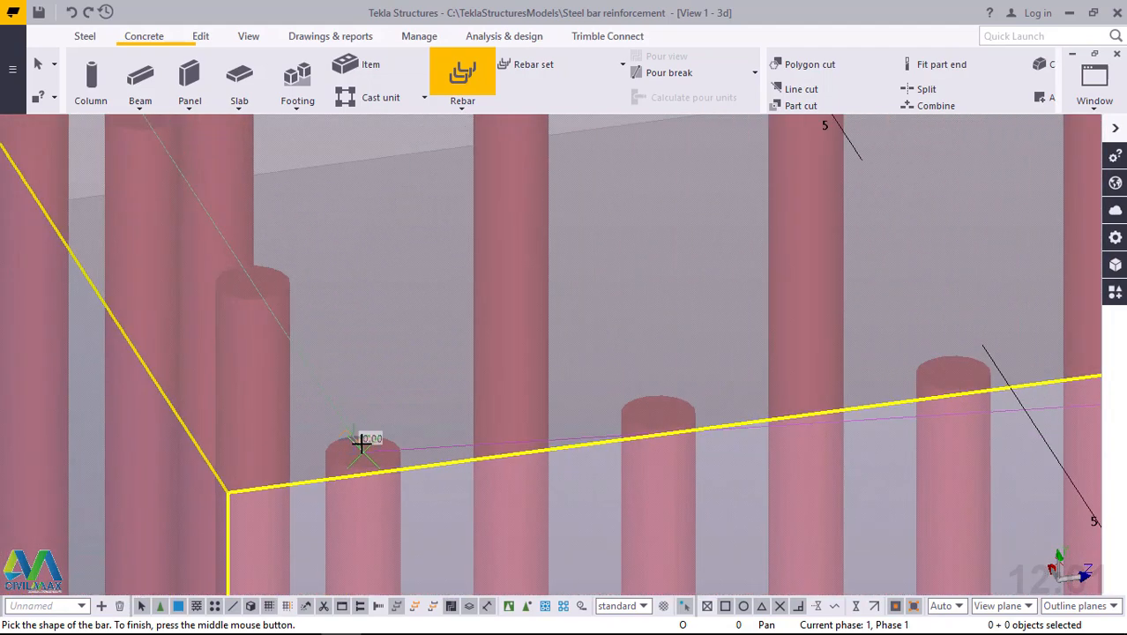
pyautogui.scroll(6, 775, 387)
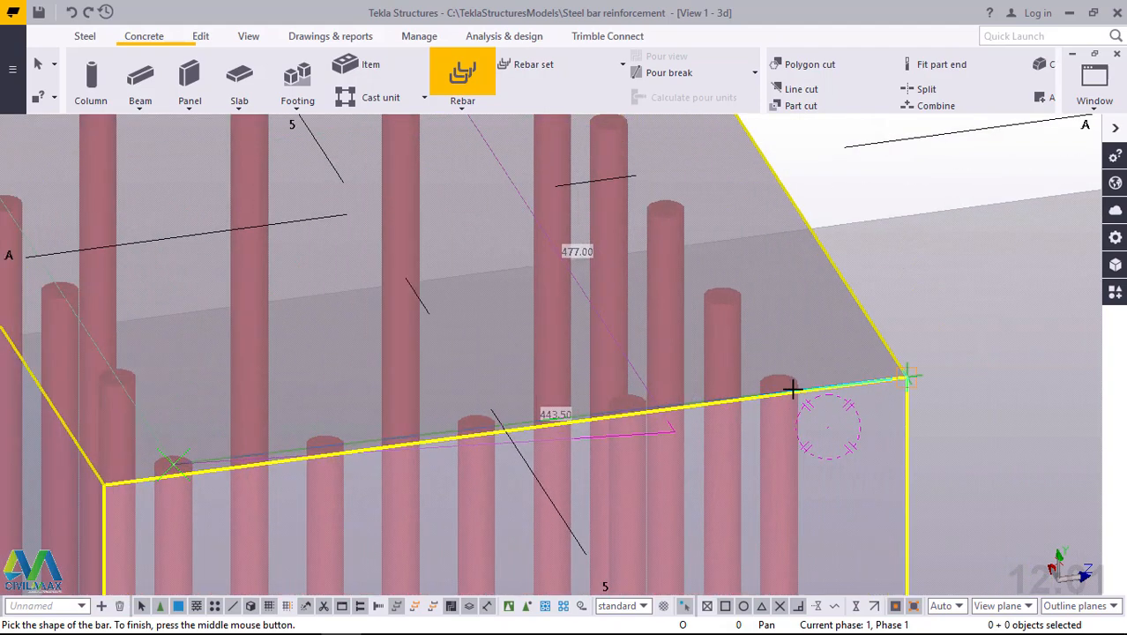
pyautogui.scroll(2, 780, 379)
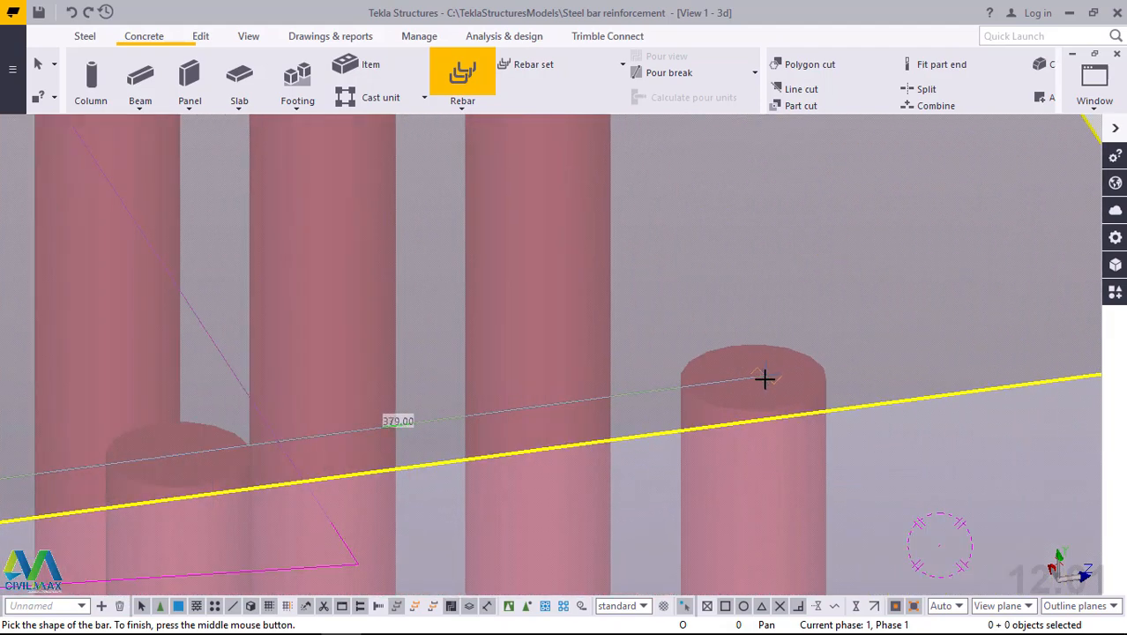
pyautogui.scroll(-5, 734, 451)
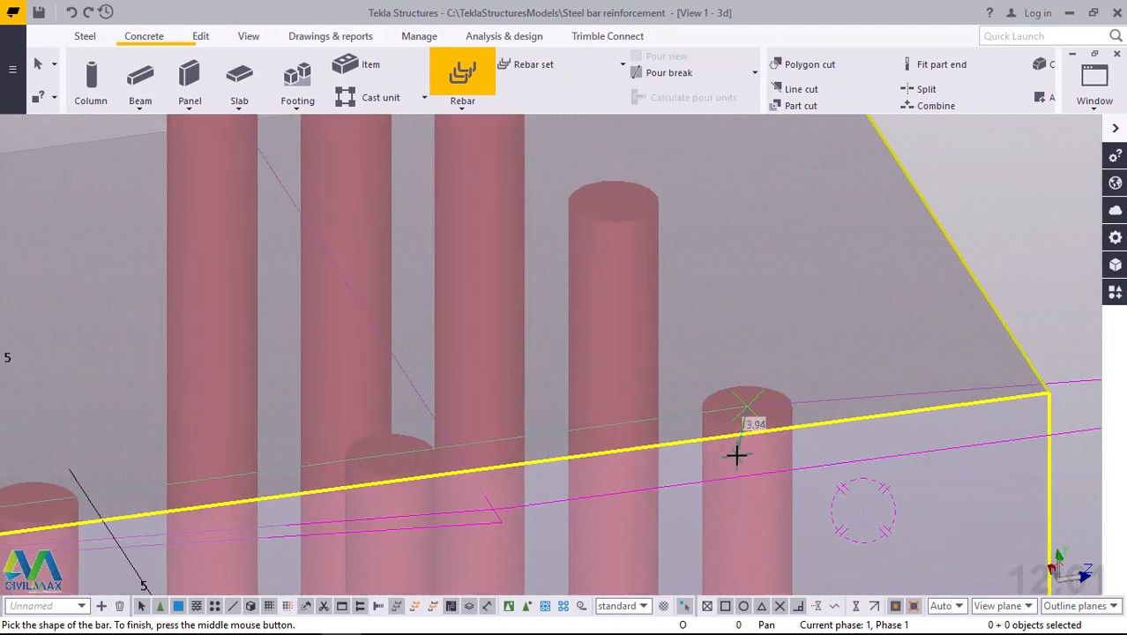
pyautogui.scroll(-3, 742, 377)
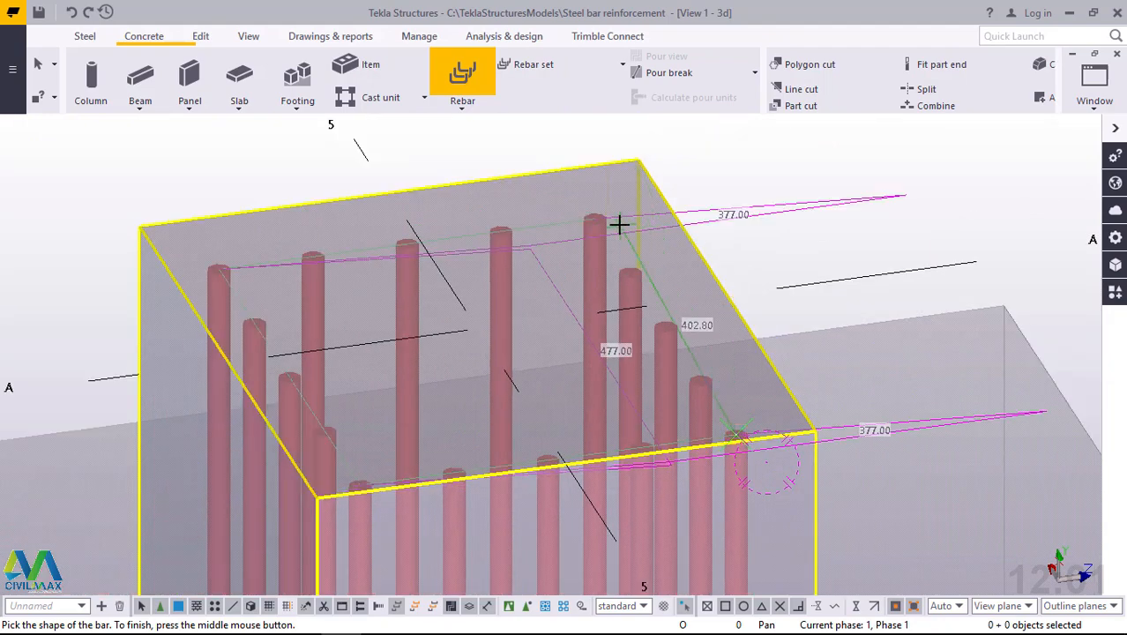
pyautogui.scroll(5, 586, 216)
pyautogui.scroll(3, 586, 216)
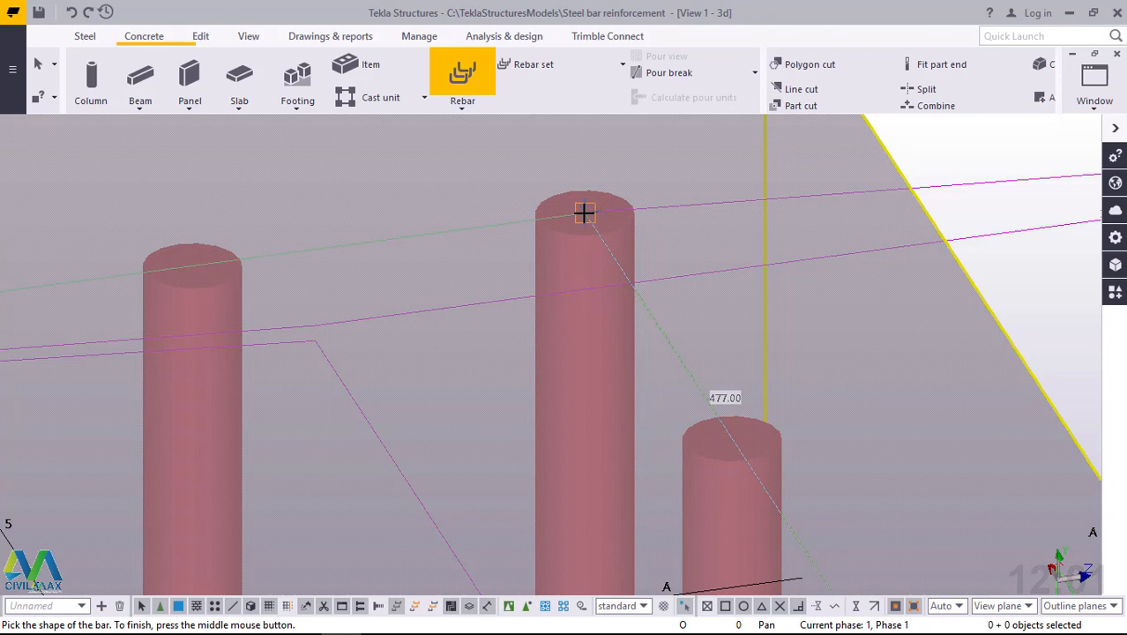
pyautogui.click(585, 214)
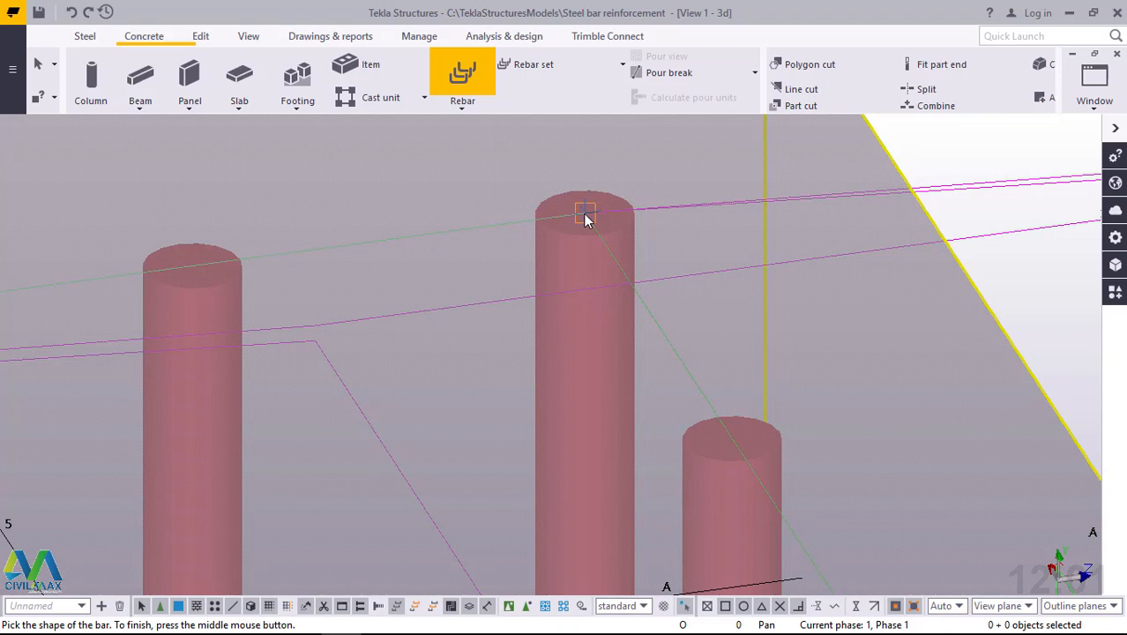
pyautogui.middleClick(584, 215)
# Distribute the stirrup group from the pedestal's near-right top corner down to its bottom corner, and end the command
pyautogui.scroll(-5, 586, 214)
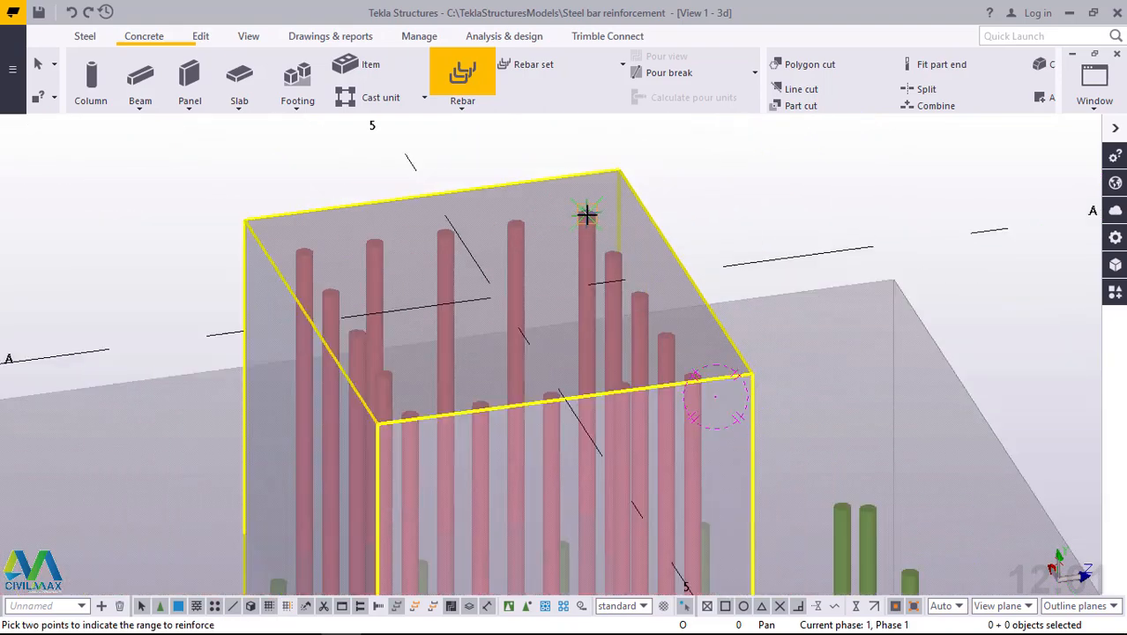
pyautogui.scroll(-2, 586, 214)
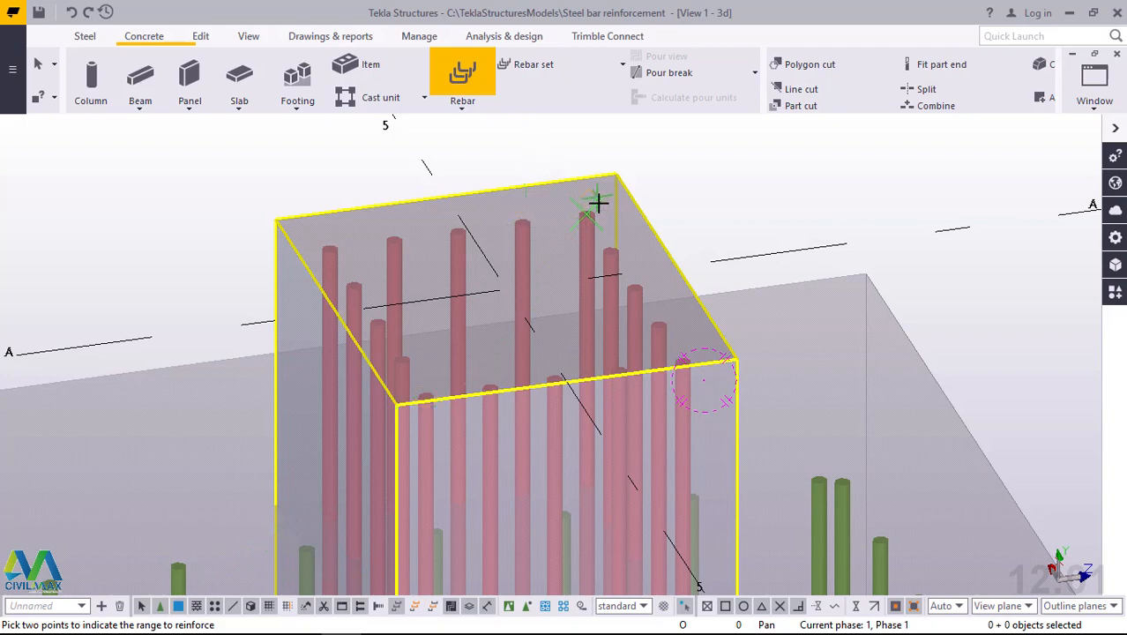
pyautogui.scroll(-4, 589, 193)
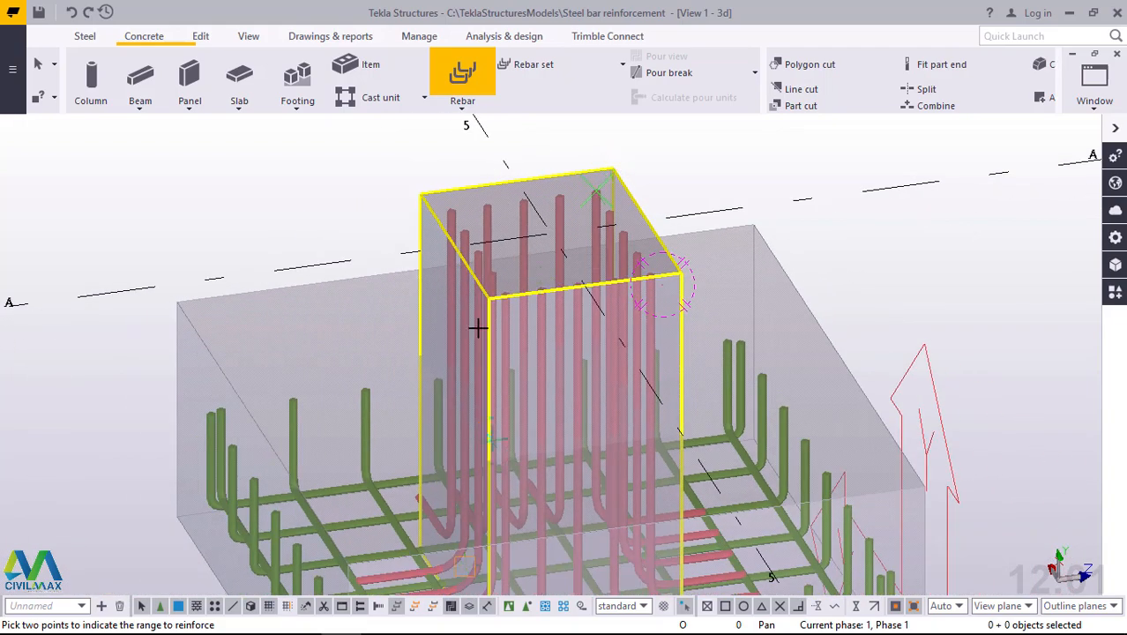
pyautogui.scroll(-1, 537, 339)
pyautogui.scroll(2, 644, 469)
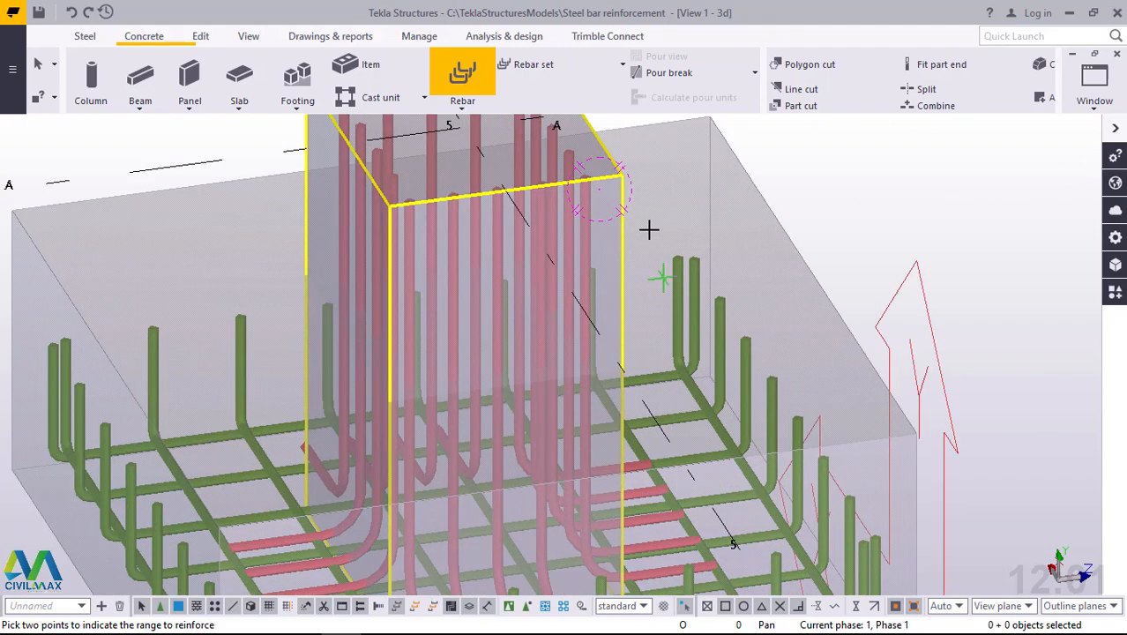
pyautogui.click(625, 173)
pyautogui.scroll(-2, 646, 175)
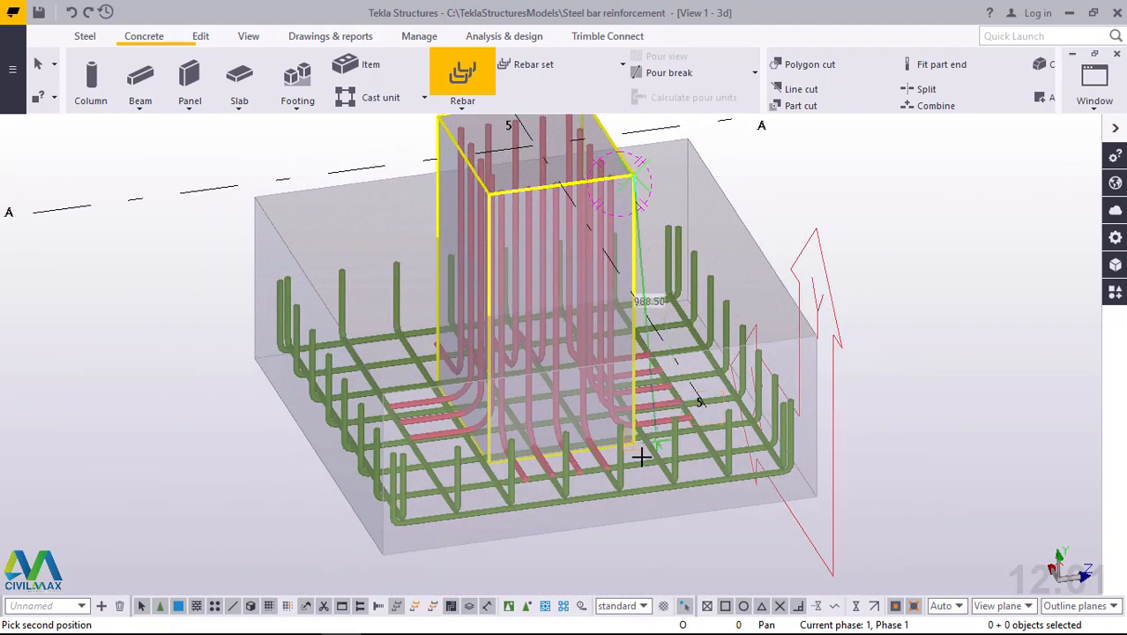
pyautogui.scroll(2, 634, 448)
pyautogui.scroll(2, 635, 448)
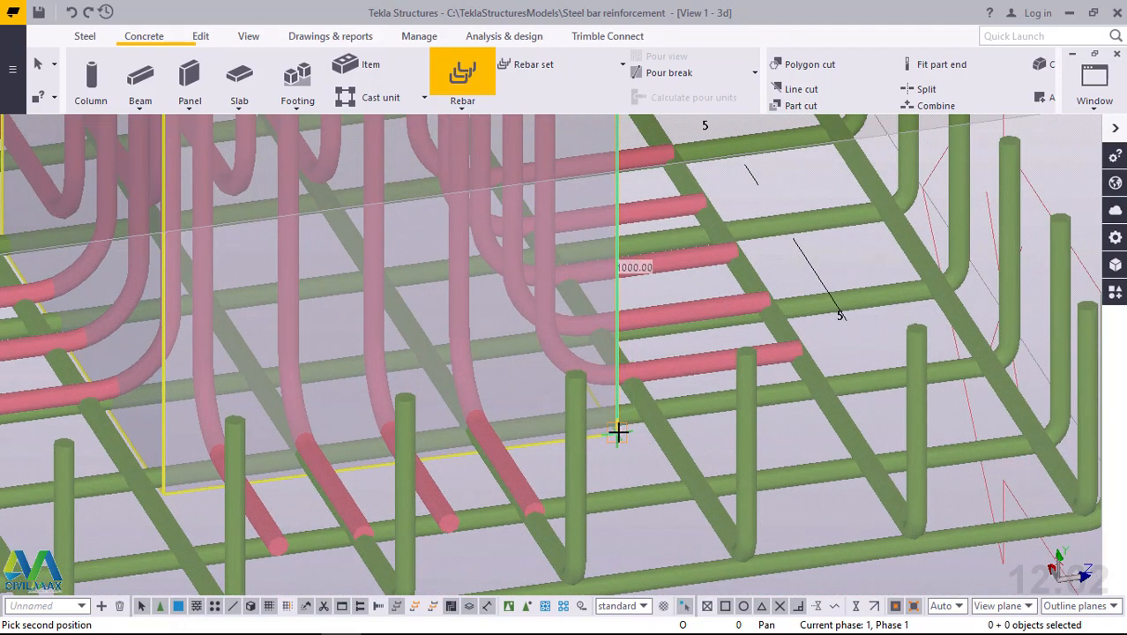
pyautogui.click(617, 433)
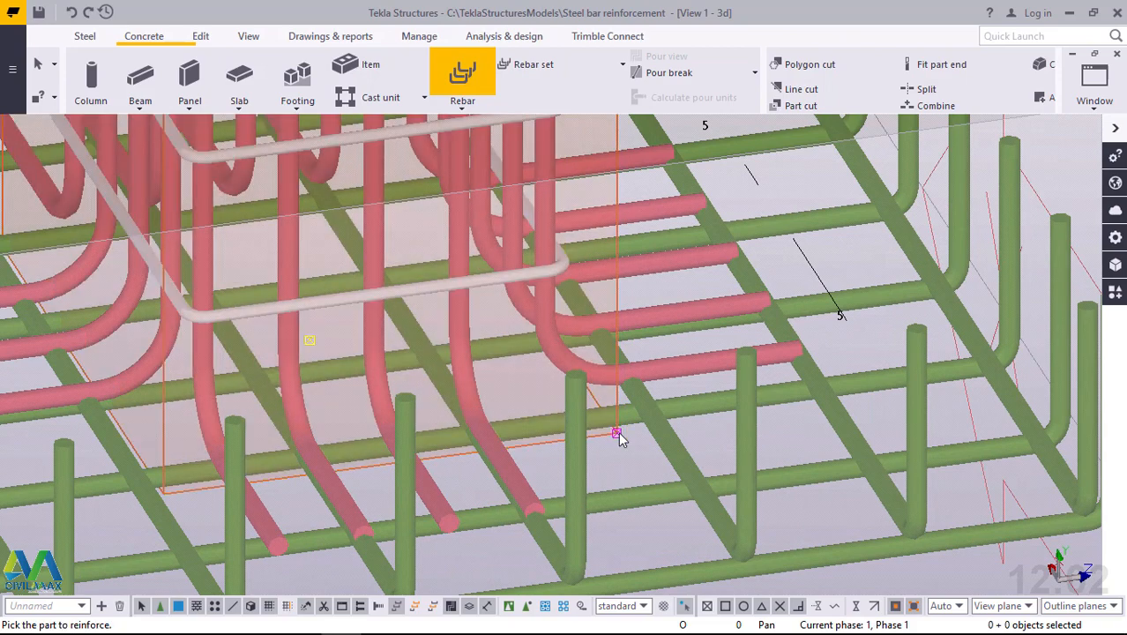
pyautogui.rightClick(758, 181)
pyautogui.click(798, 191)
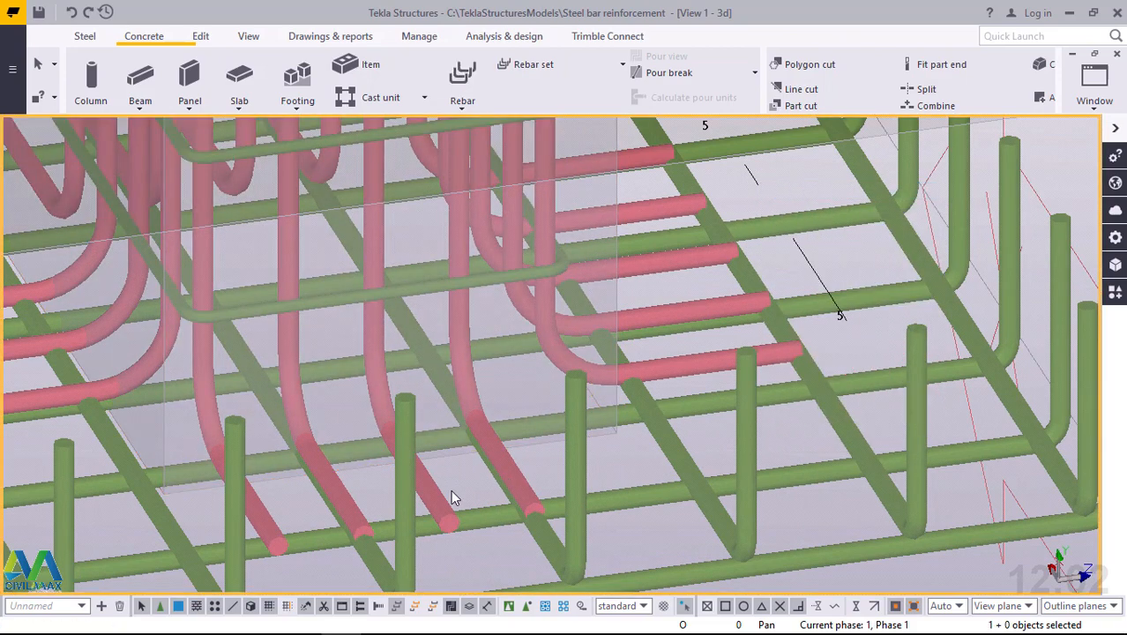
# Examine the new stirrups and their hooks around the pedestal's vertical bars
pyautogui.scroll(-8, 452, 497)
pyautogui.scroll(4, 488, 191)
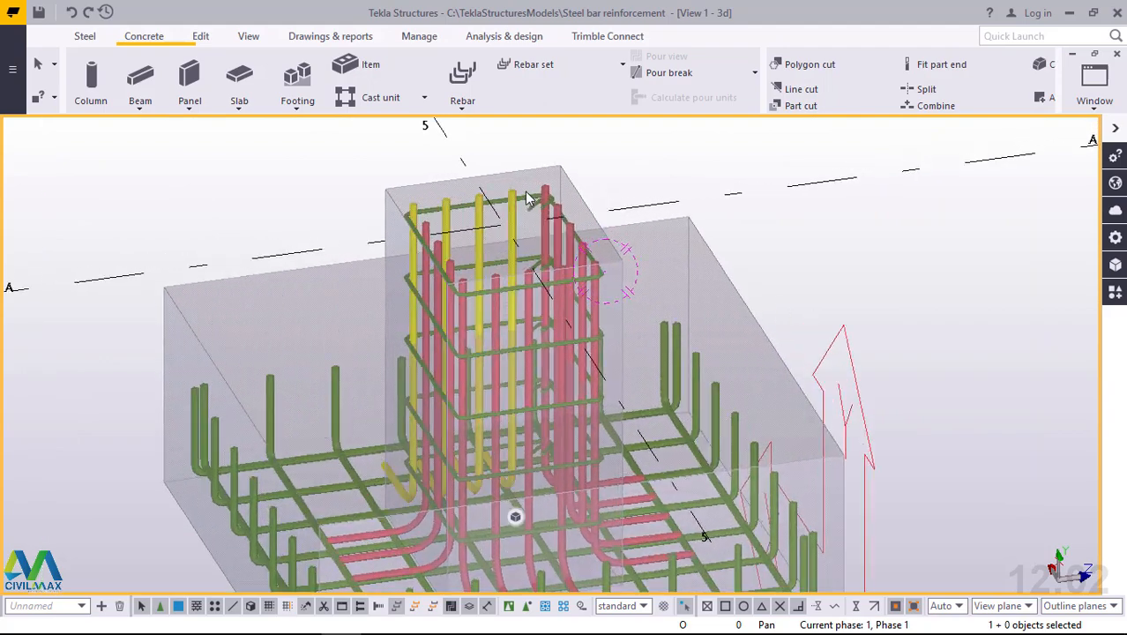
pyautogui.scroll(6, 547, 198)
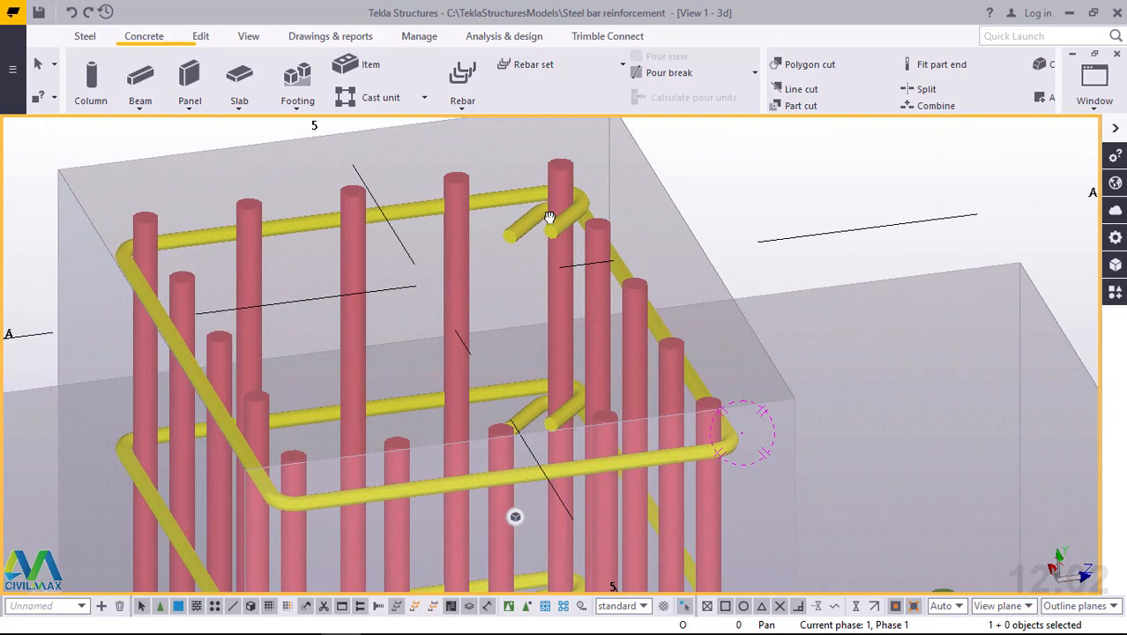
pyautogui.keyDown('ctrl'); pyautogui.moveTo(549, 217); pyautogui.dragTo(607, 293, button='middle'); pyautogui.keyUp('ctrl')
pyautogui.click(556, 265)
pyautogui.scroll(-3, 571, 342)
pyautogui.scroll(2, 559, 324)
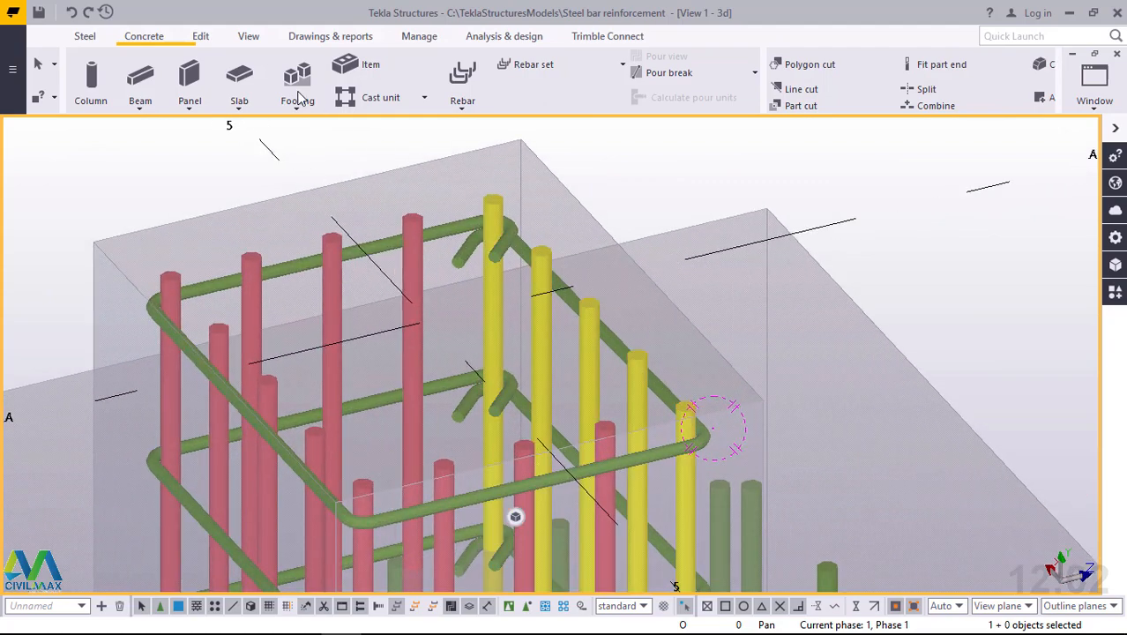
# Start another bar group in the pedestal, with its first shape point at the top centre of the right-side bar next to the near-right corner bar
pyautogui.click(463, 106)
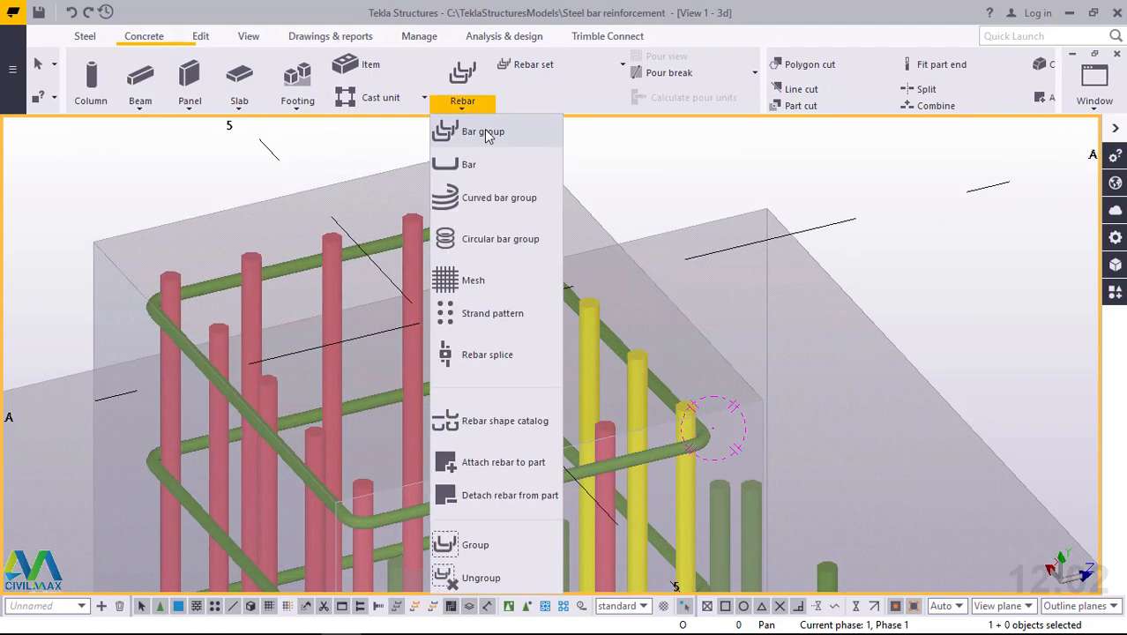
pyautogui.click(486, 134)
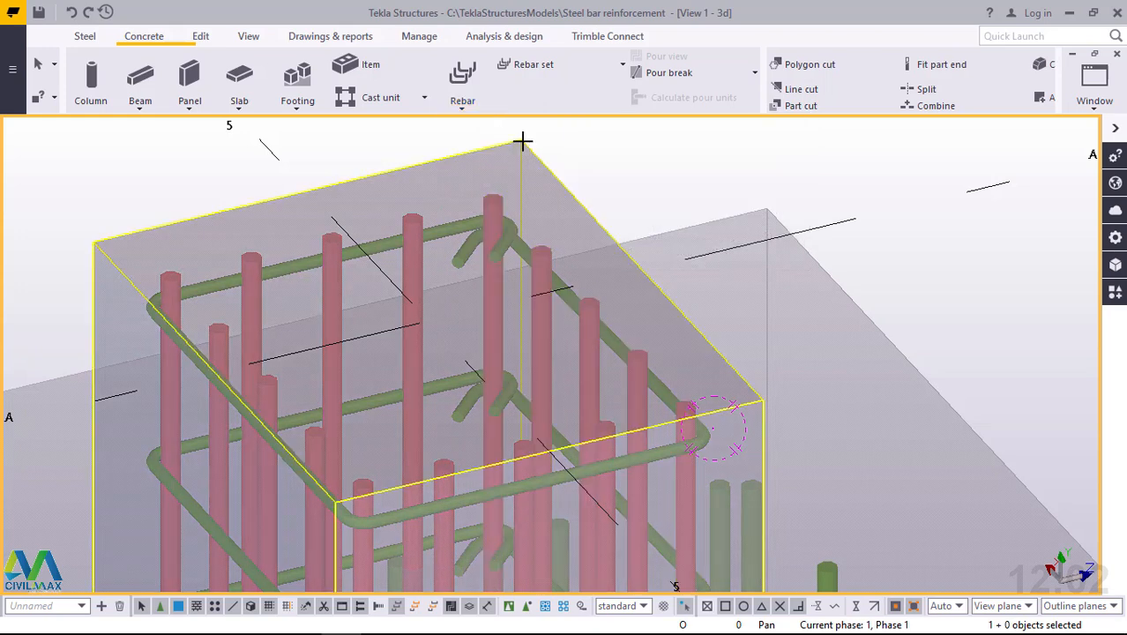
pyautogui.click(523, 144)
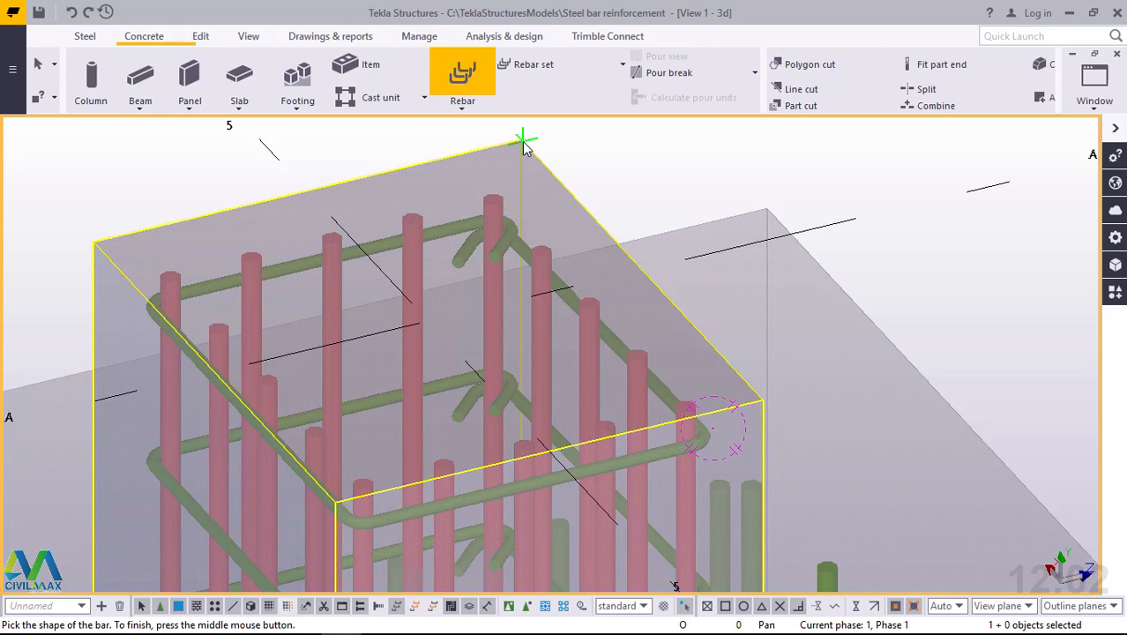
pyautogui.scroll(6, 639, 351)
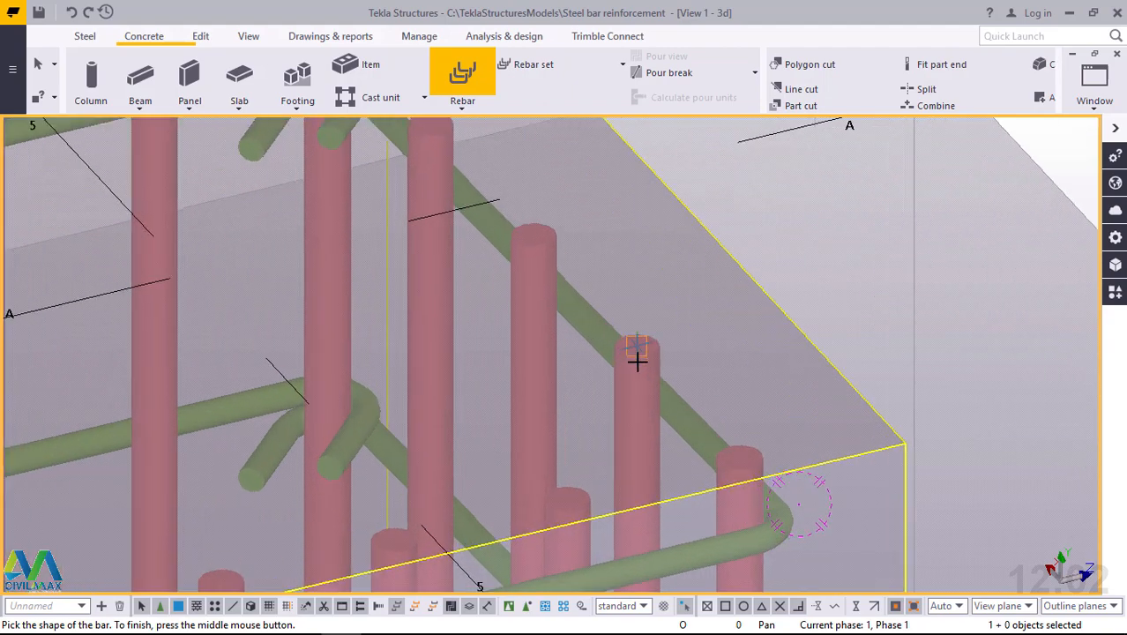
pyautogui.scroll(2, 641, 340)
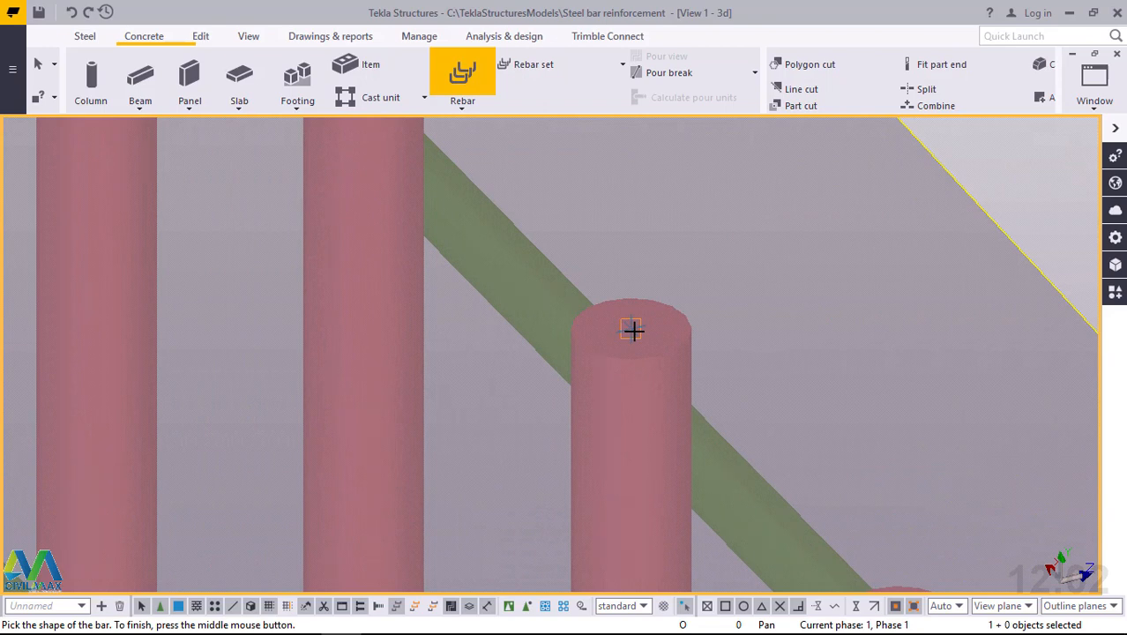
pyautogui.scroll(-4, 636, 335)
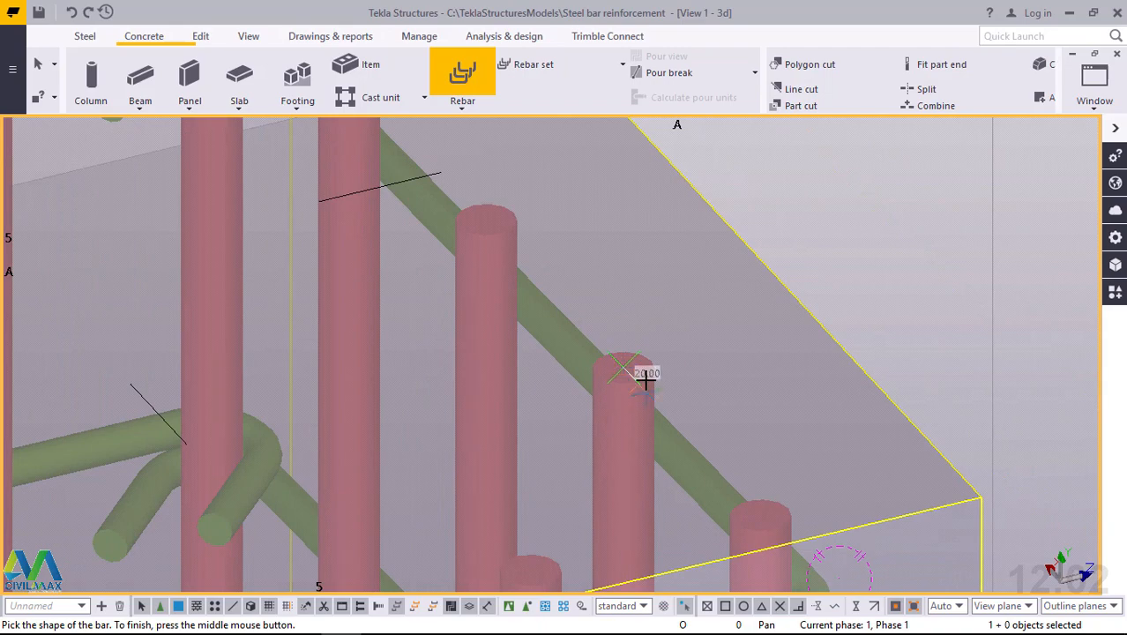
# Continue the bar shape through the right-side bar next to the far-right corner and the left-side bar next to the far-left corner
pyautogui.scroll(-7, 645, 385)
pyautogui.scroll(6, 487, 216)
pyautogui.scroll(2, 493, 220)
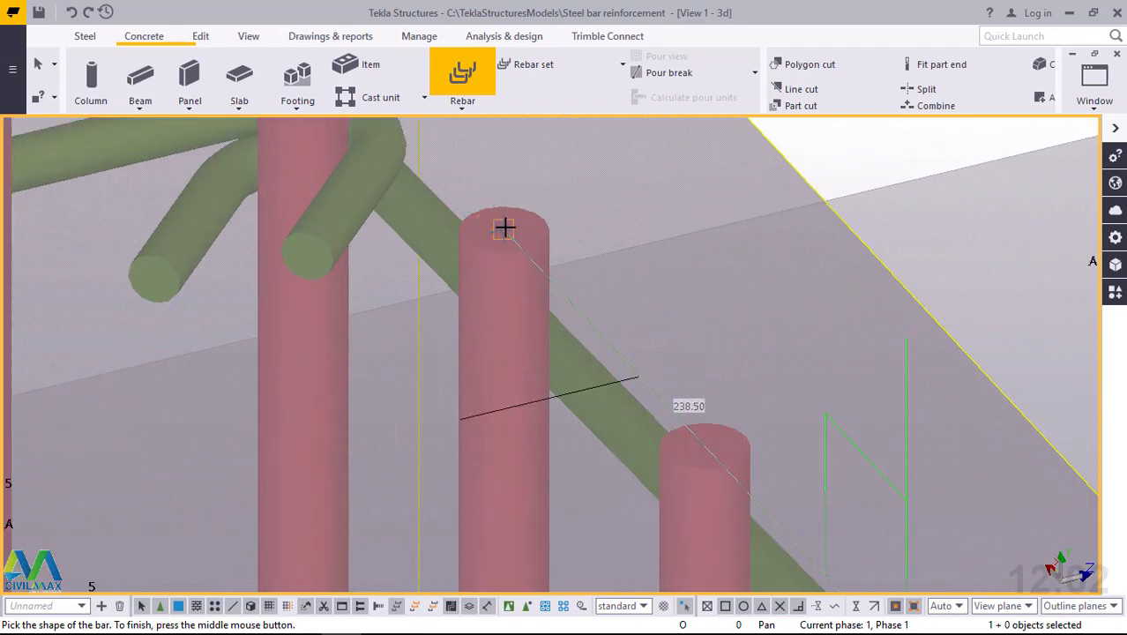
pyautogui.click(506, 227)
pyautogui.scroll(-6, 505, 227)
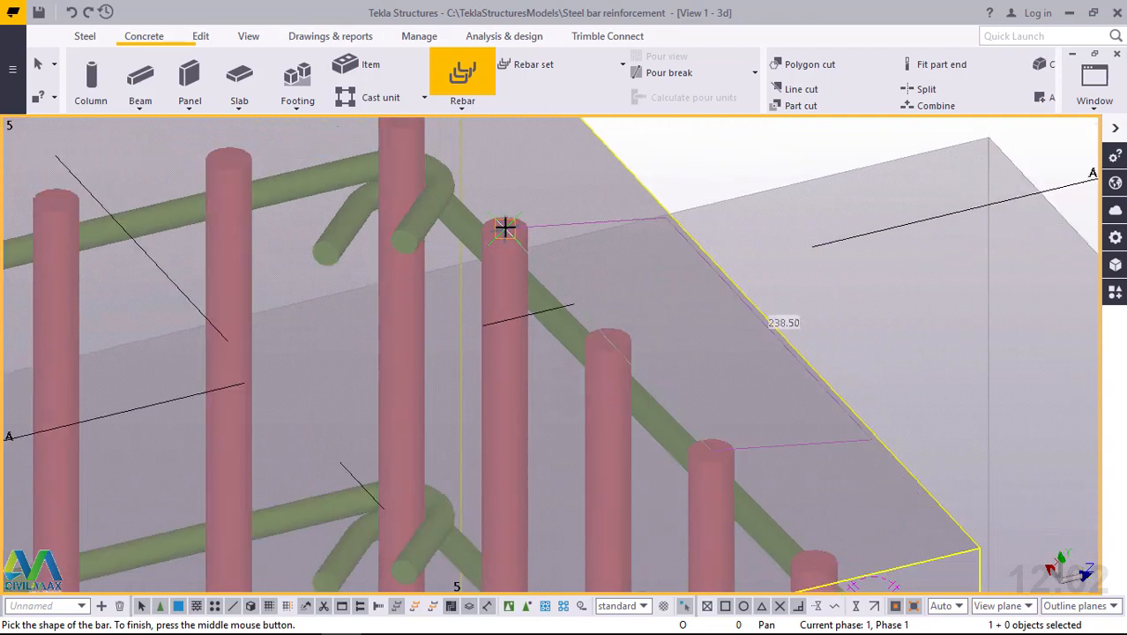
pyautogui.scroll(6, 275, 292)
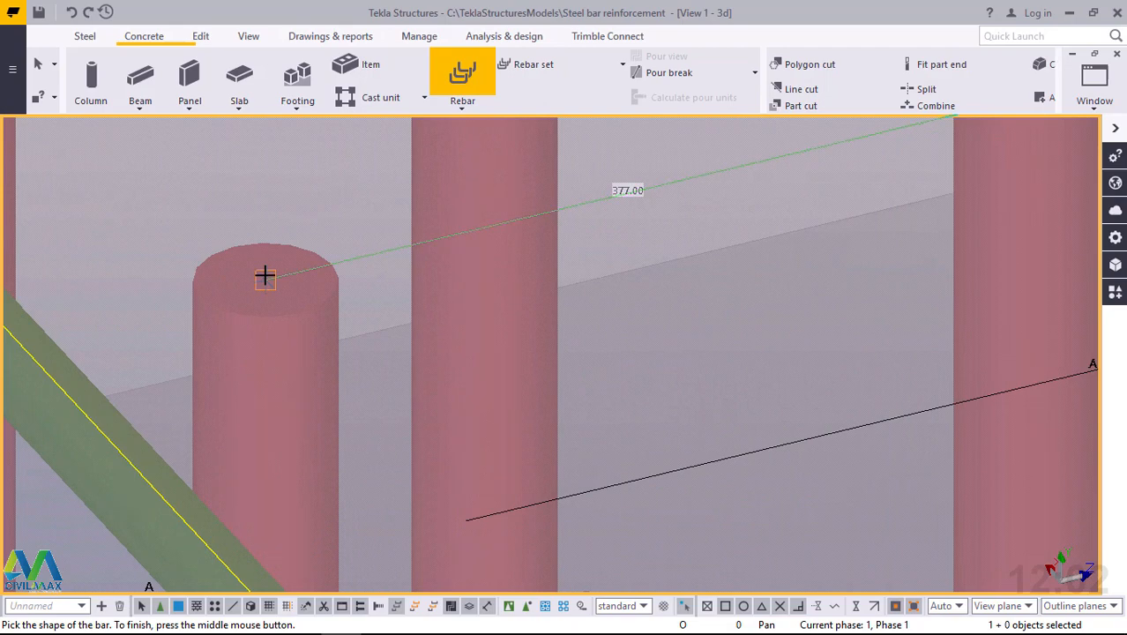
# Continue the shape to the left-side bar next to the near-left corner, close it at the starting bar, and finish the bar shape
pyautogui.scroll(-6, 275, 239)
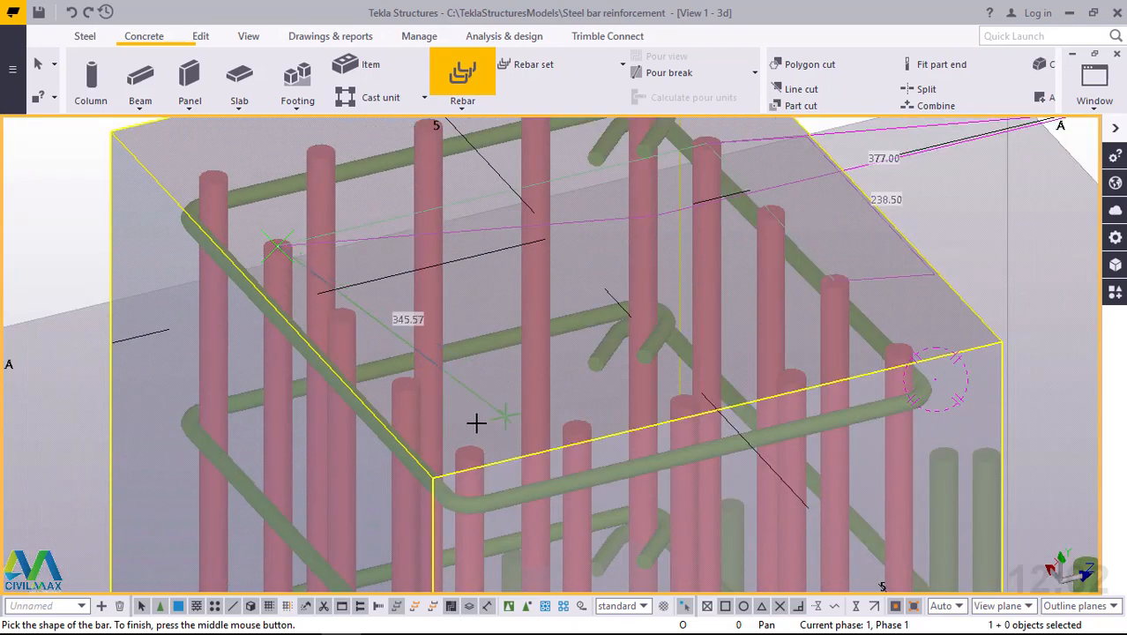
pyautogui.scroll(1, 432, 415)
pyautogui.scroll(6, 402, 379)
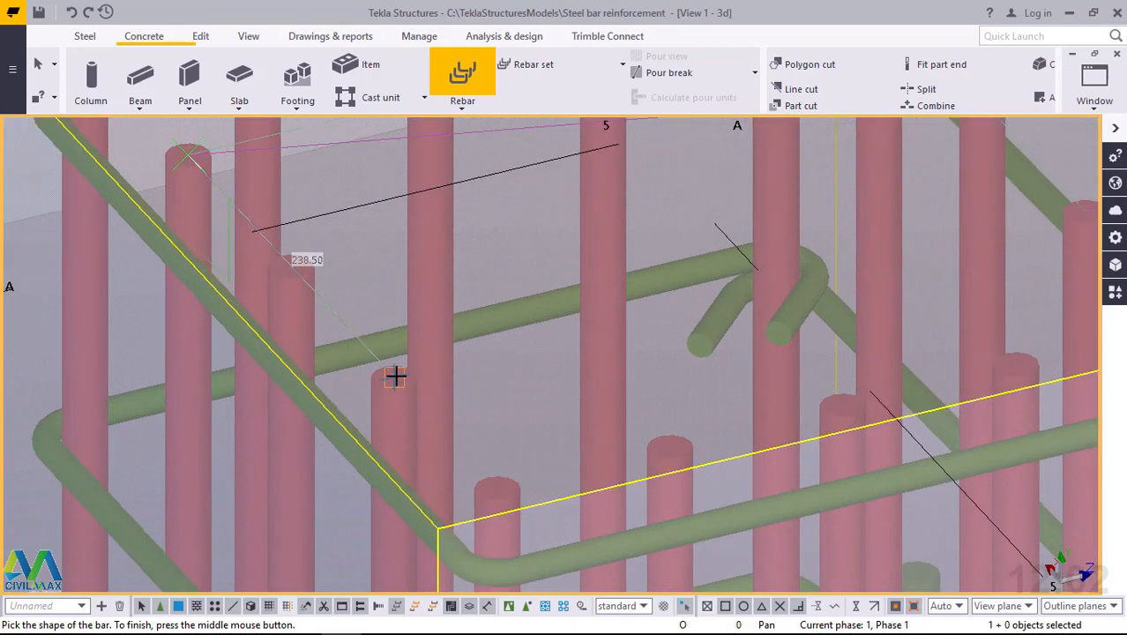
pyautogui.scroll(1, 394, 379)
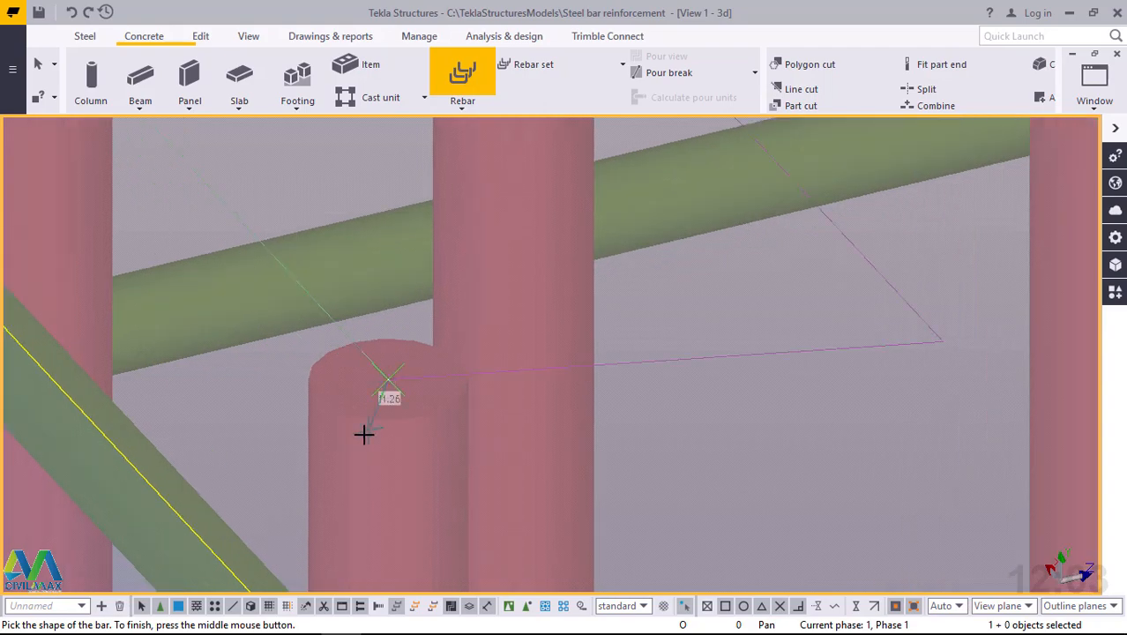
pyautogui.scroll(-6, 365, 435)
pyautogui.scroll(-3, 747, 354)
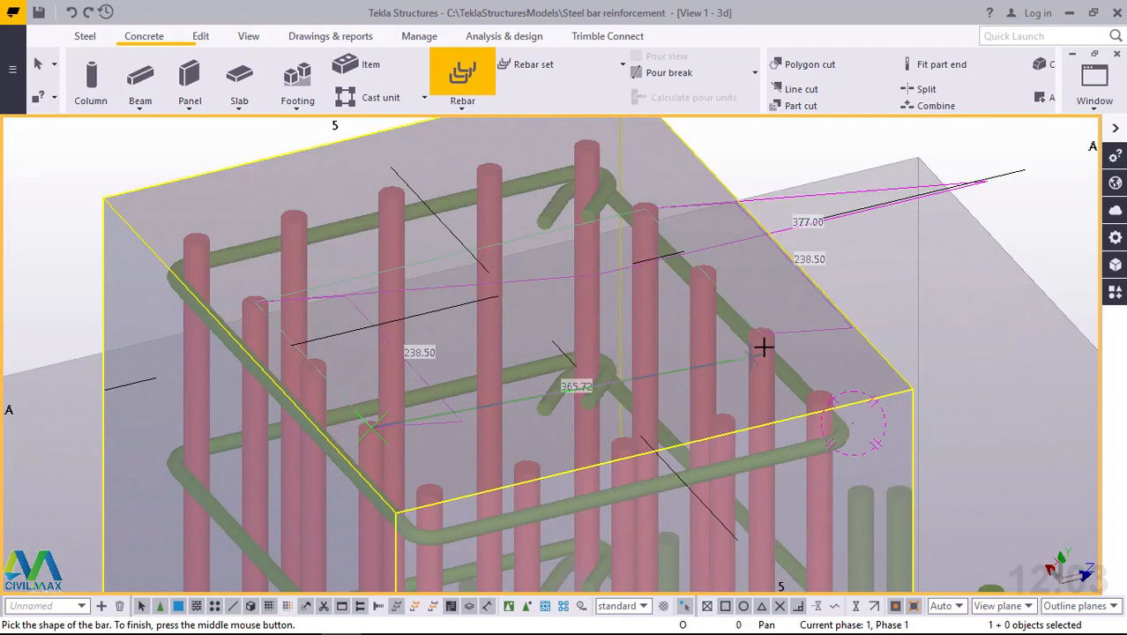
pyautogui.scroll(5, 770, 326)
pyautogui.scroll(6, 771, 326)
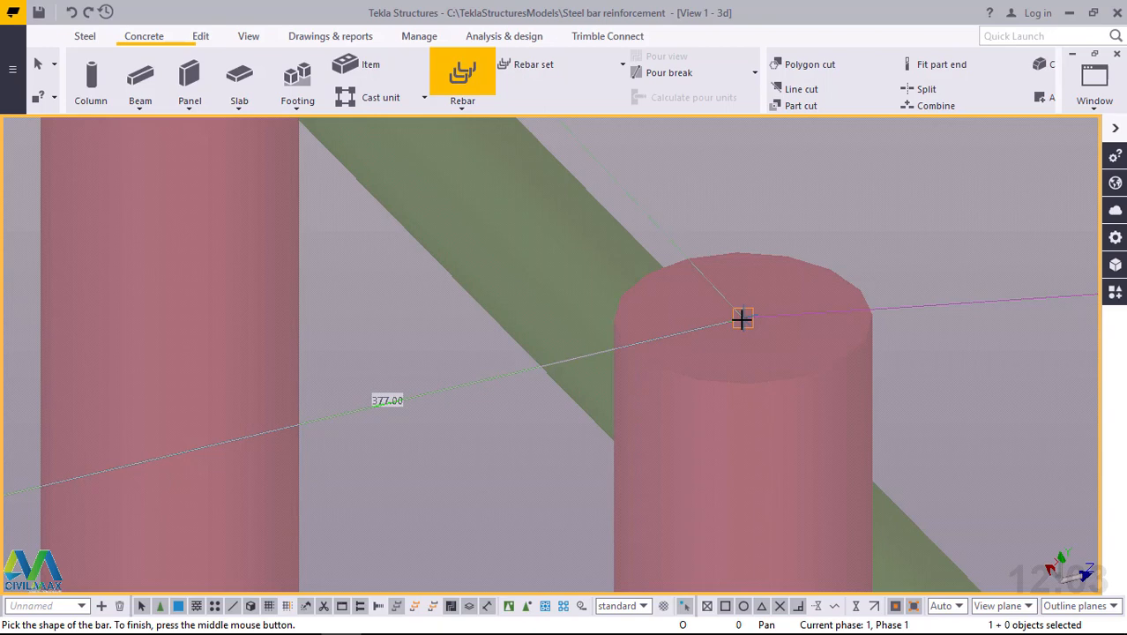
pyautogui.click(740, 318)
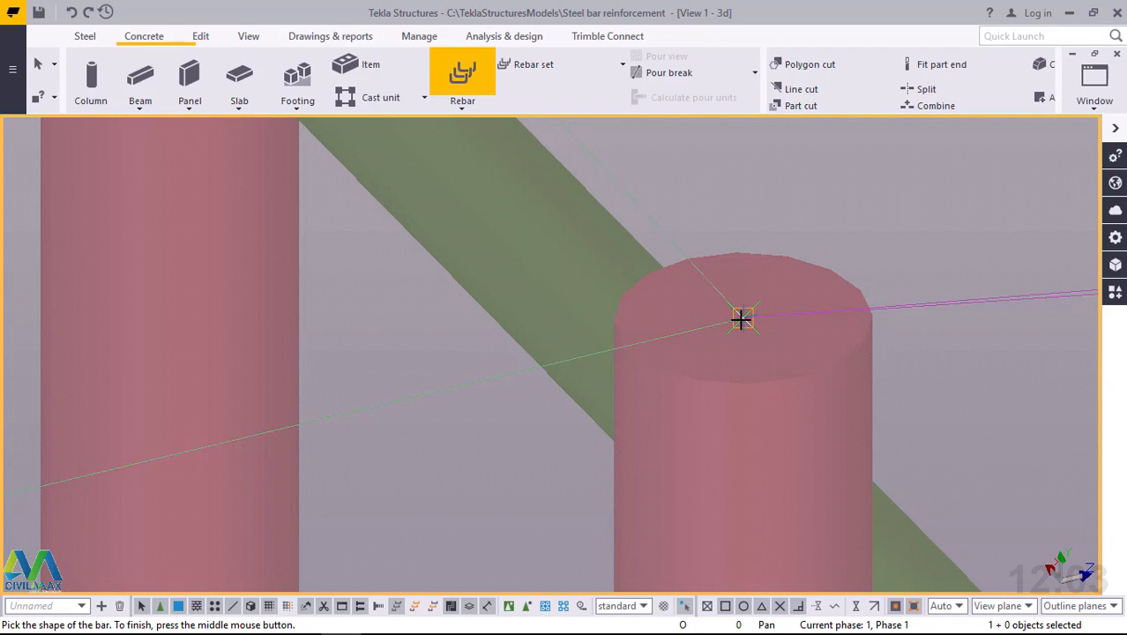
pyautogui.middleClick(740, 318)
# Set the start of the inner stirrups' distribution range at the pedestal's near-right top corner
pyautogui.scroll(-5, 717, 318)
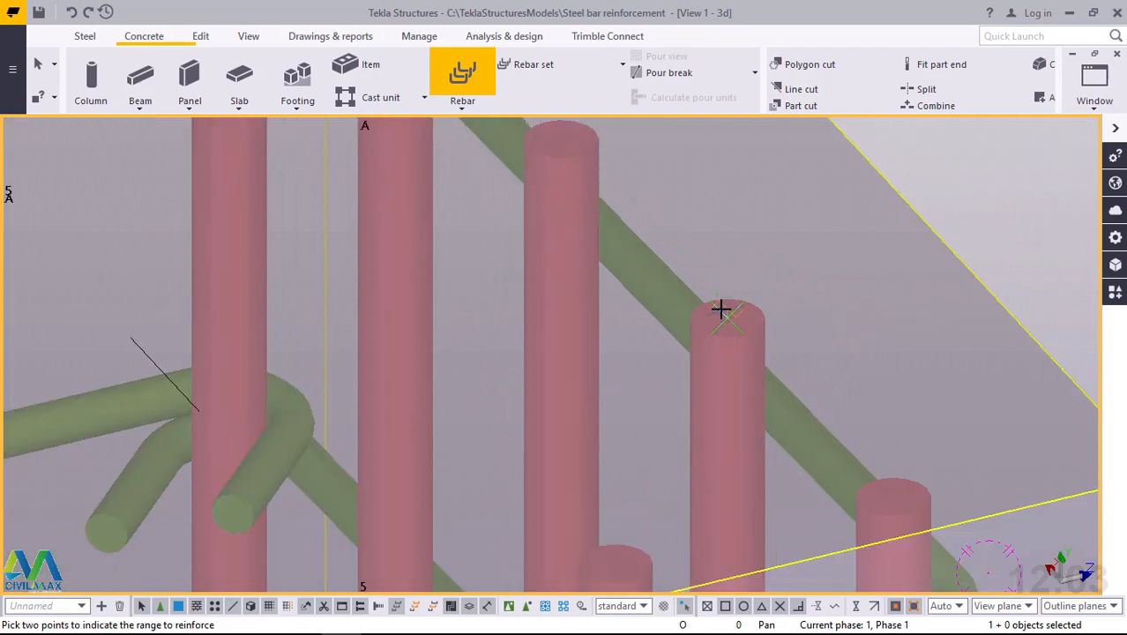
pyautogui.scroll(-8, 721, 309)
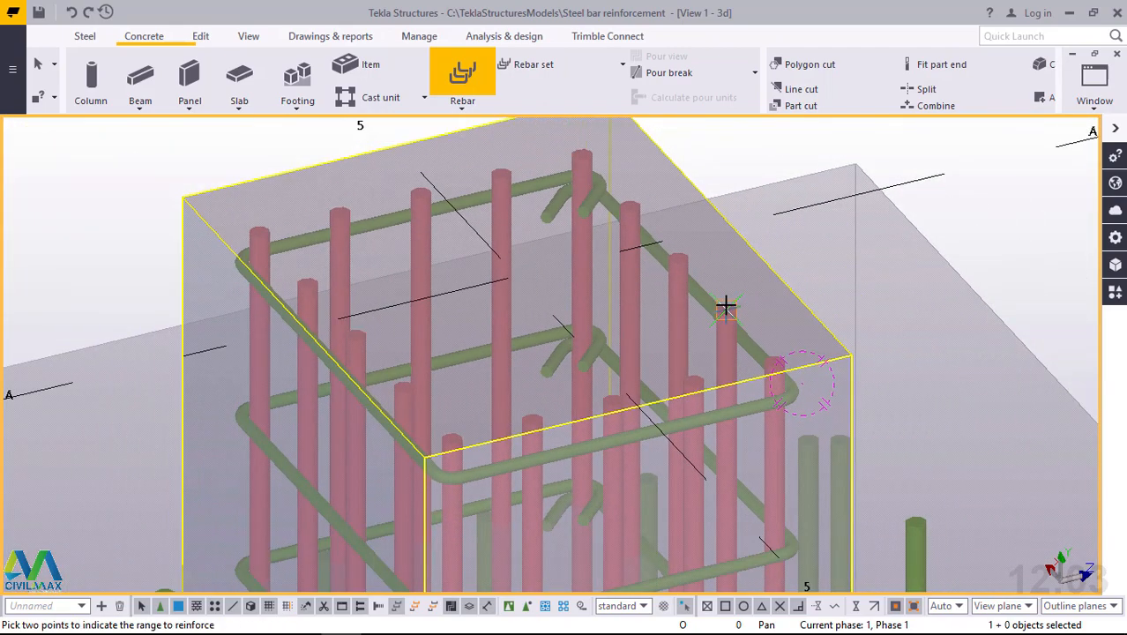
pyautogui.scroll(-4, 725, 306)
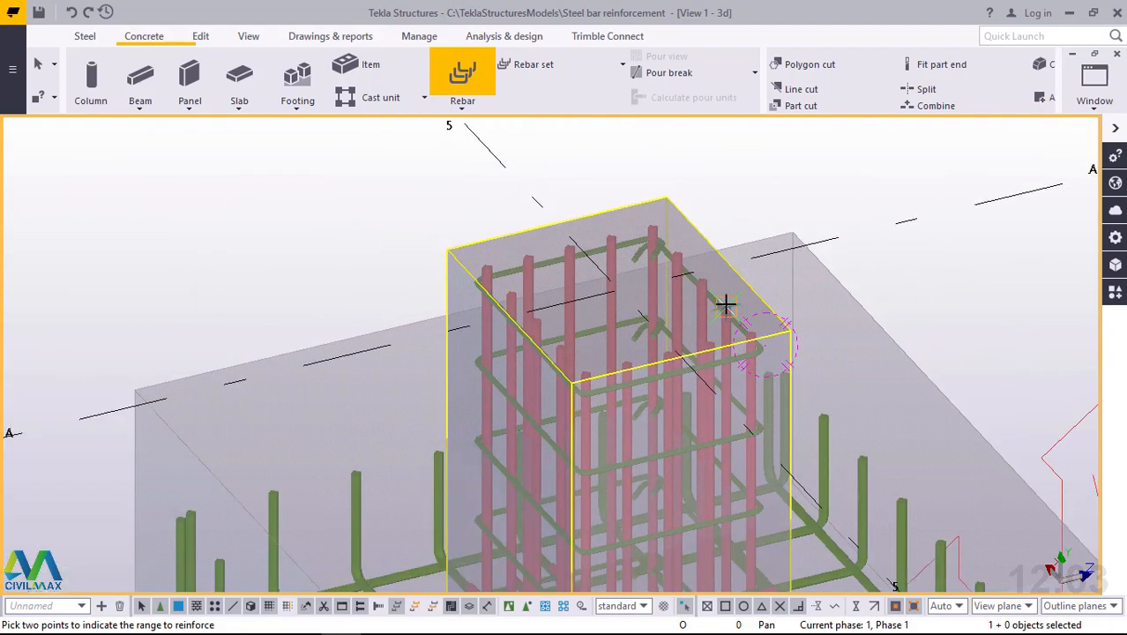
pyautogui.scroll(-5, 724, 306)
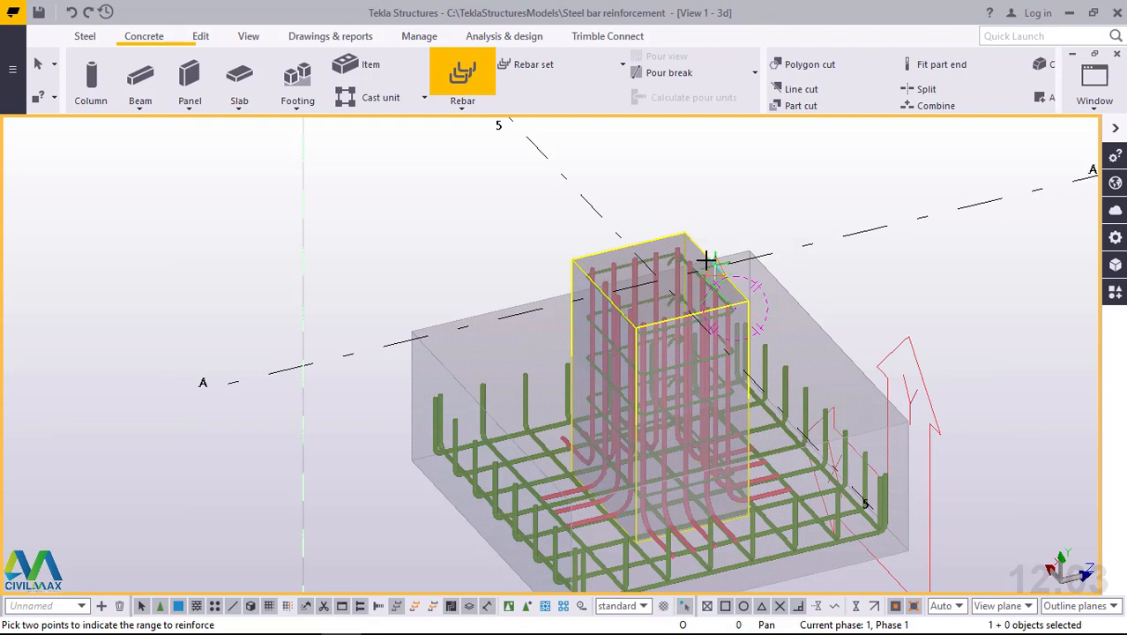
pyautogui.scroll(5, 774, 327)
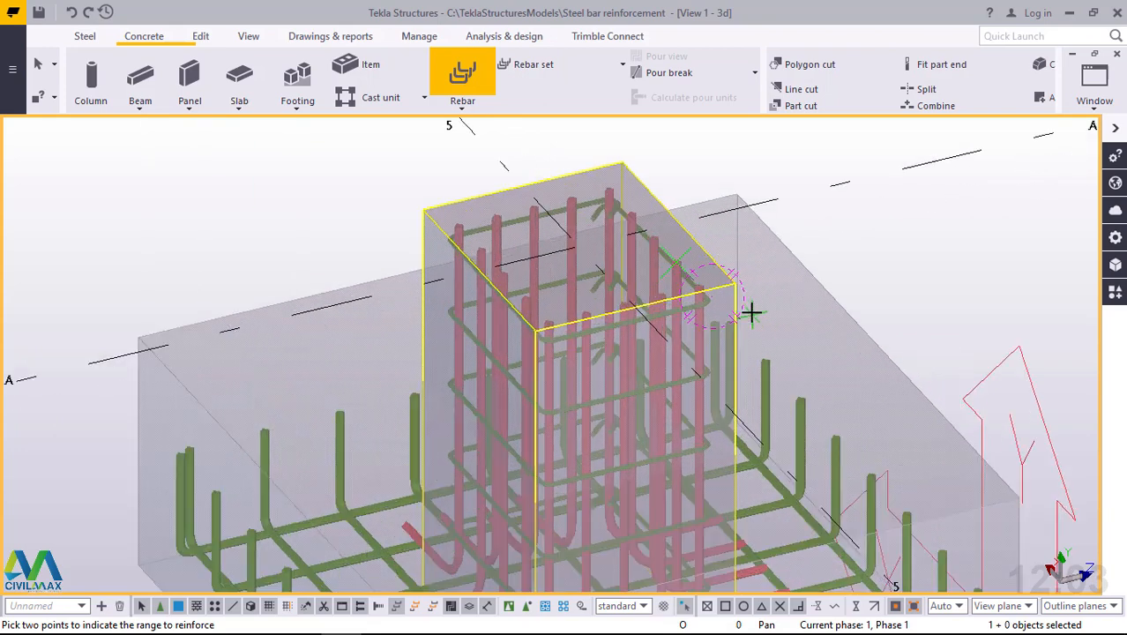
pyautogui.scroll(3, 747, 302)
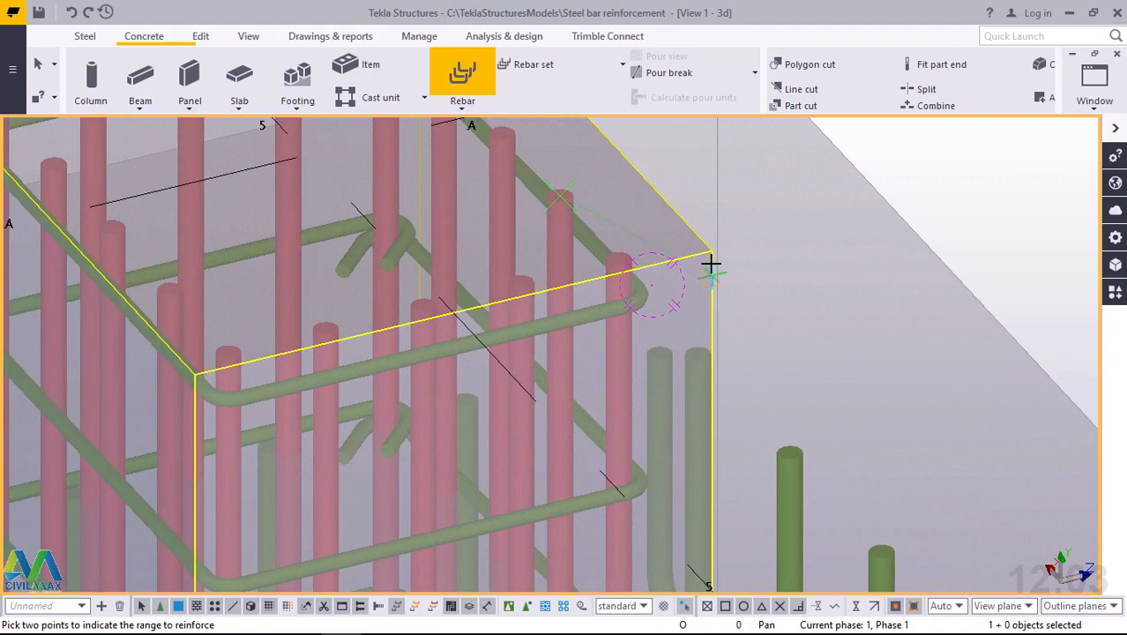
pyautogui.scroll(1, 709, 262)
pyautogui.scroll(4, 722, 250)
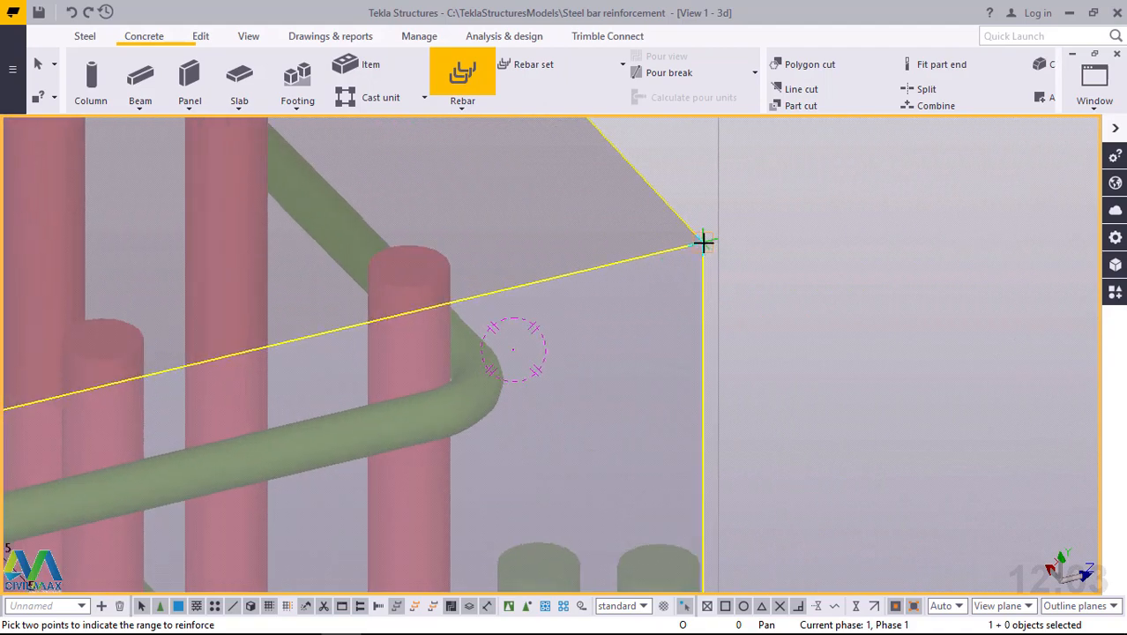
pyautogui.click(703, 241)
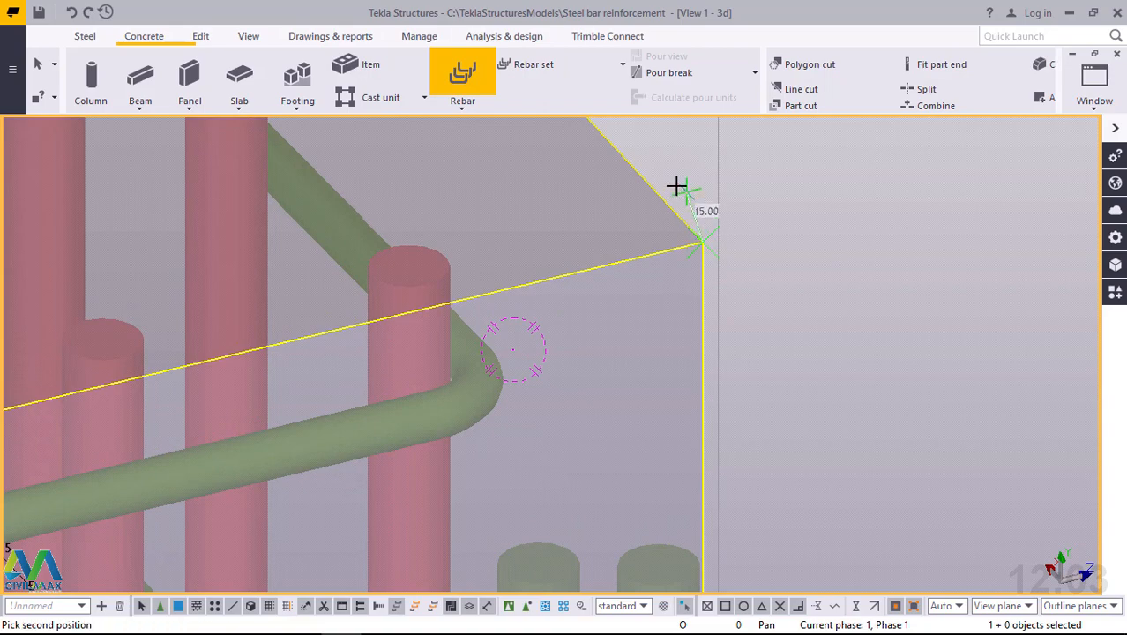
# End the distribution range at the pedestal's near-right bottom corner to create the inner stirrups, and end the command
pyautogui.scroll(-3, 675, 182)
pyautogui.scroll(-5, 687, 253)
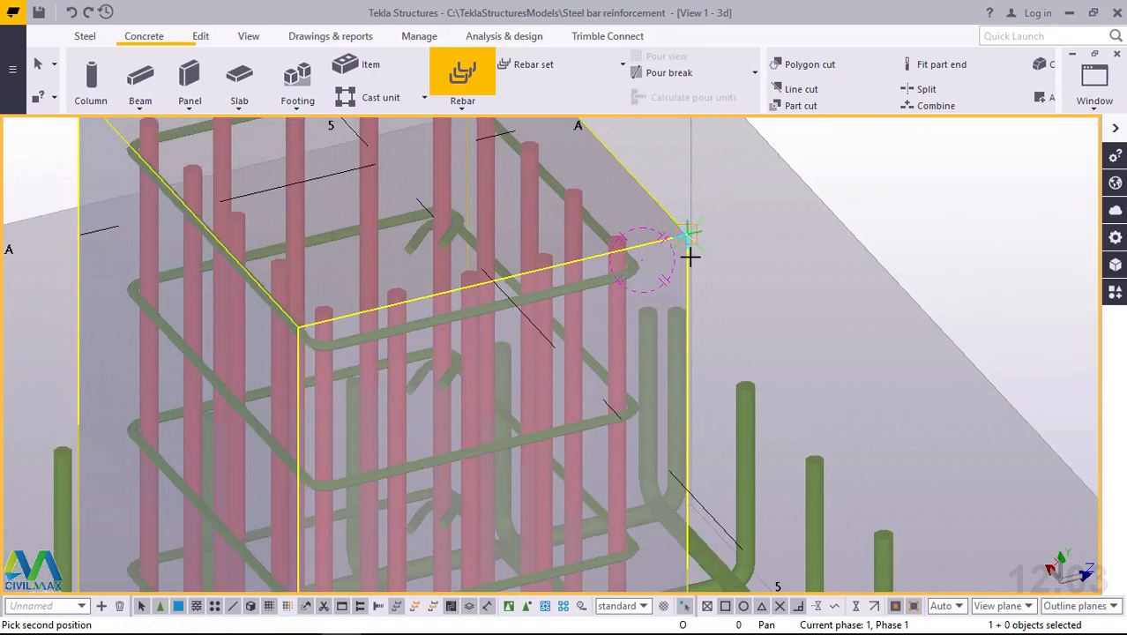
pyautogui.scroll(-3, 691, 374)
pyautogui.scroll(2, 688, 554)
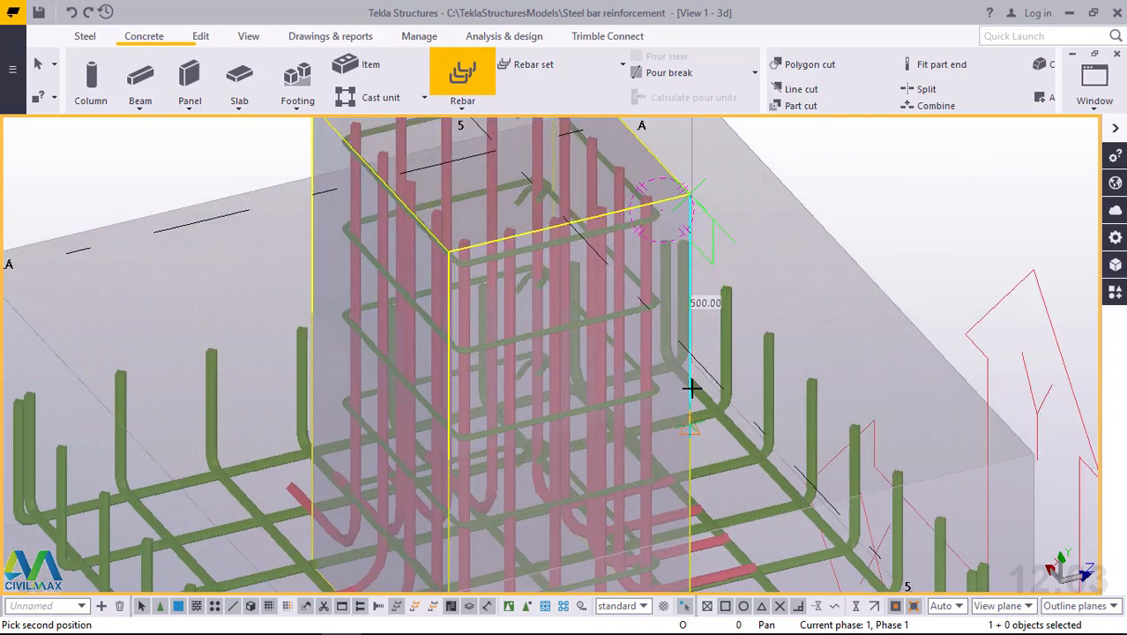
pyautogui.scroll(-5, 692, 389)
pyautogui.scroll(3, 694, 541)
pyautogui.scroll(6, 695, 541)
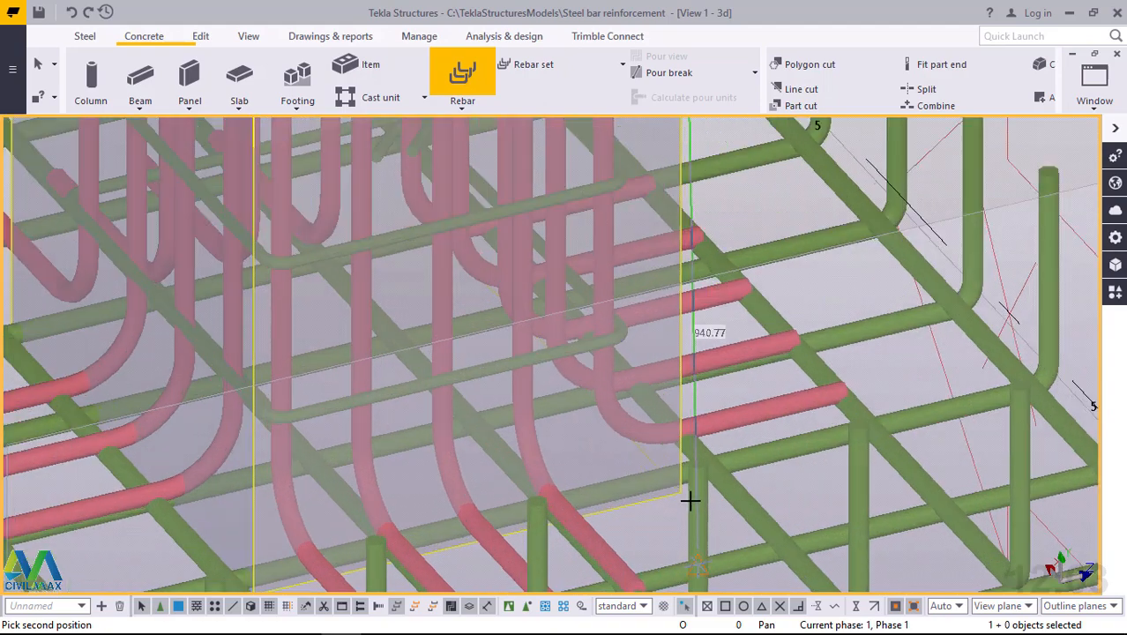
pyautogui.scroll(1, 668, 478)
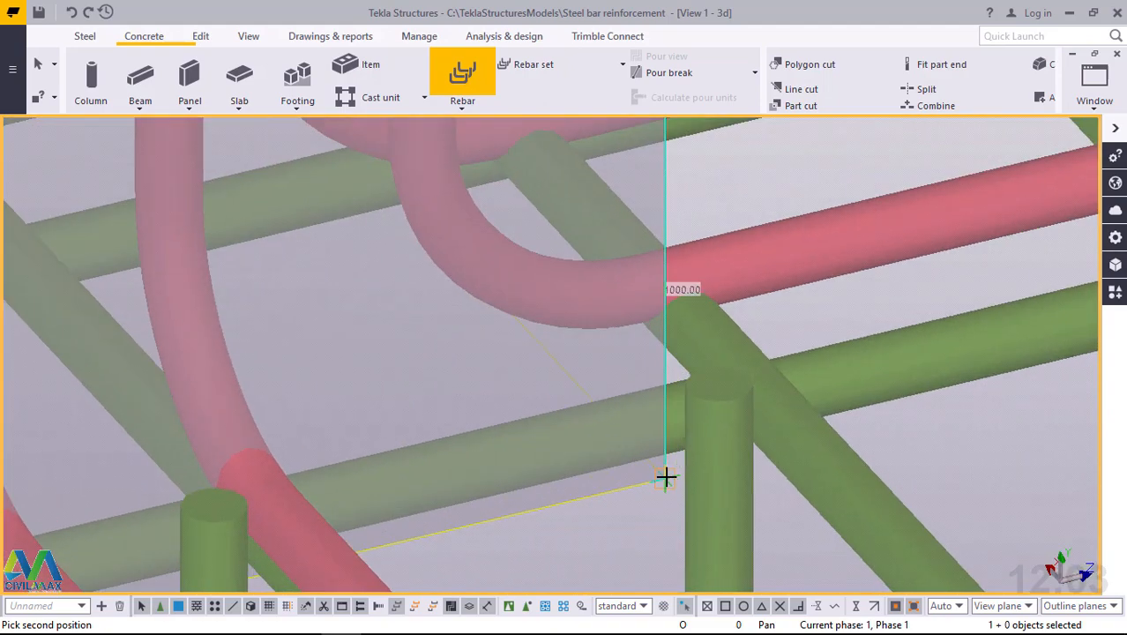
pyautogui.click(666, 477)
pyautogui.rightClick(766, 161)
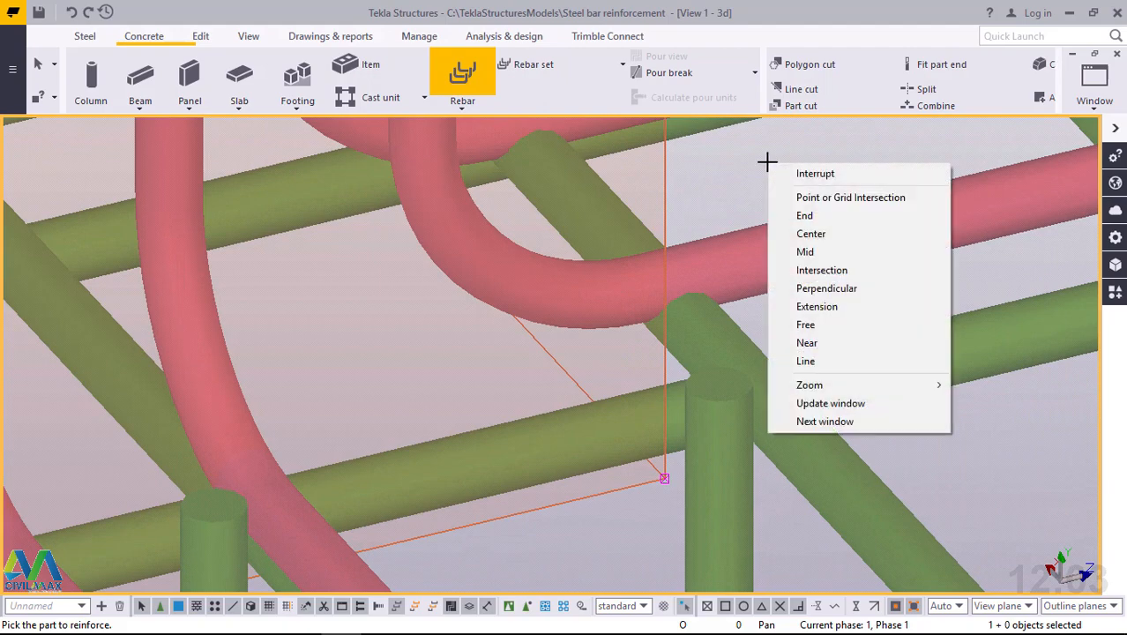
pyautogui.click(785, 173)
# Examine how the inner stirrup group fits around the pedestal's vertical bars from several sides
pyautogui.scroll(-2, 580, 521)
pyautogui.scroll(-8, 589, 511)
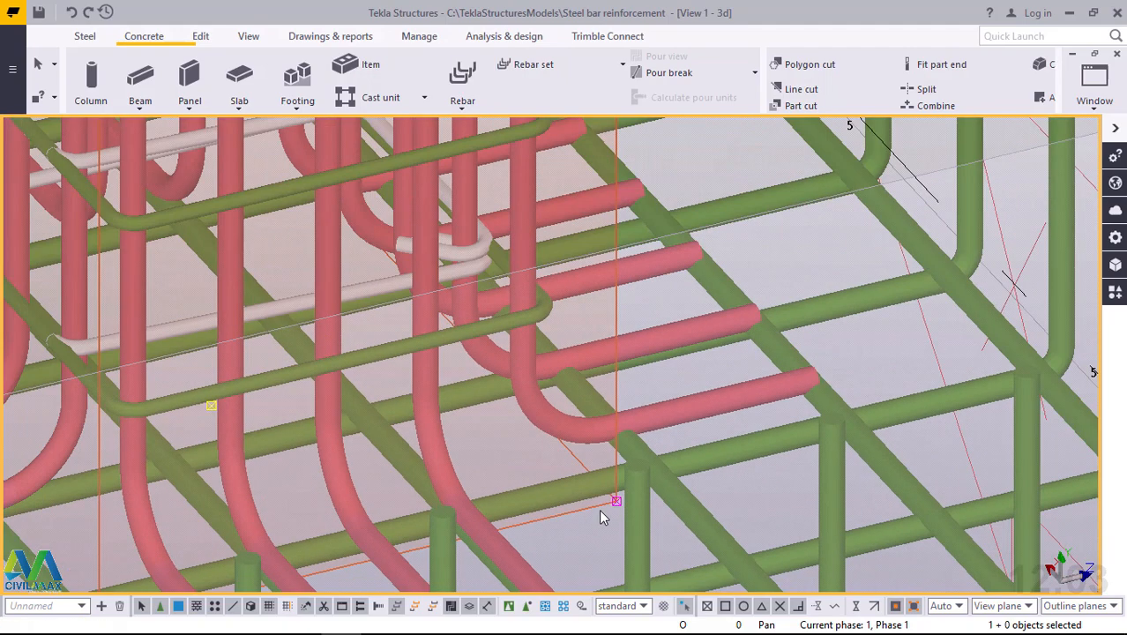
pyautogui.scroll(1, 529, 273)
pyautogui.scroll(-3, 579, 427)
pyautogui.scroll(-6, 579, 429)
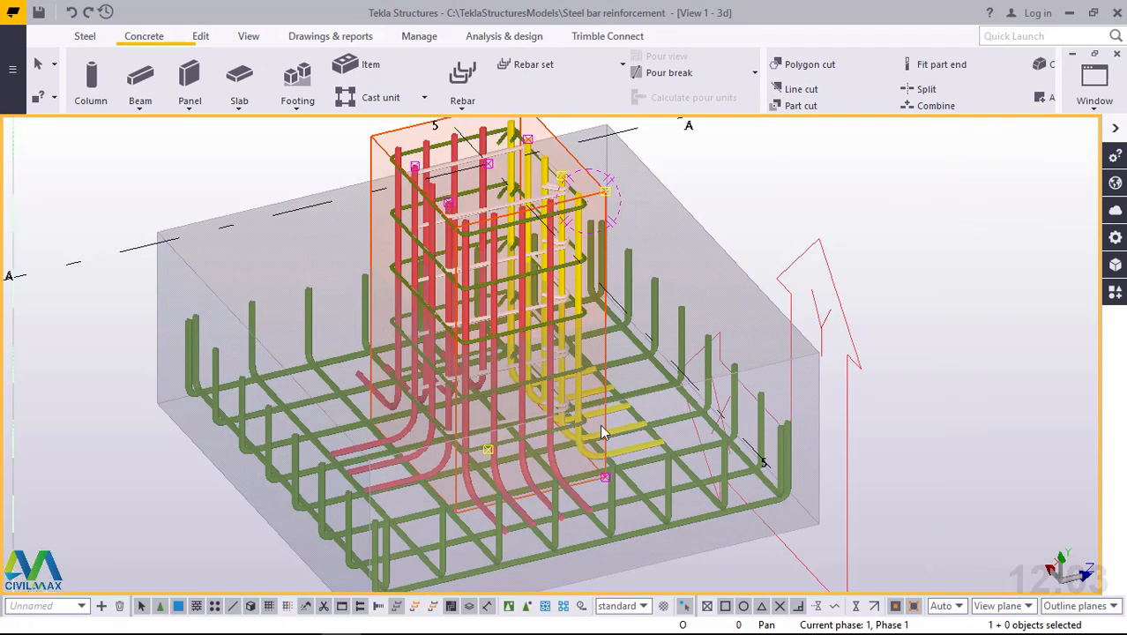
pyautogui.scroll(6, 510, 214)
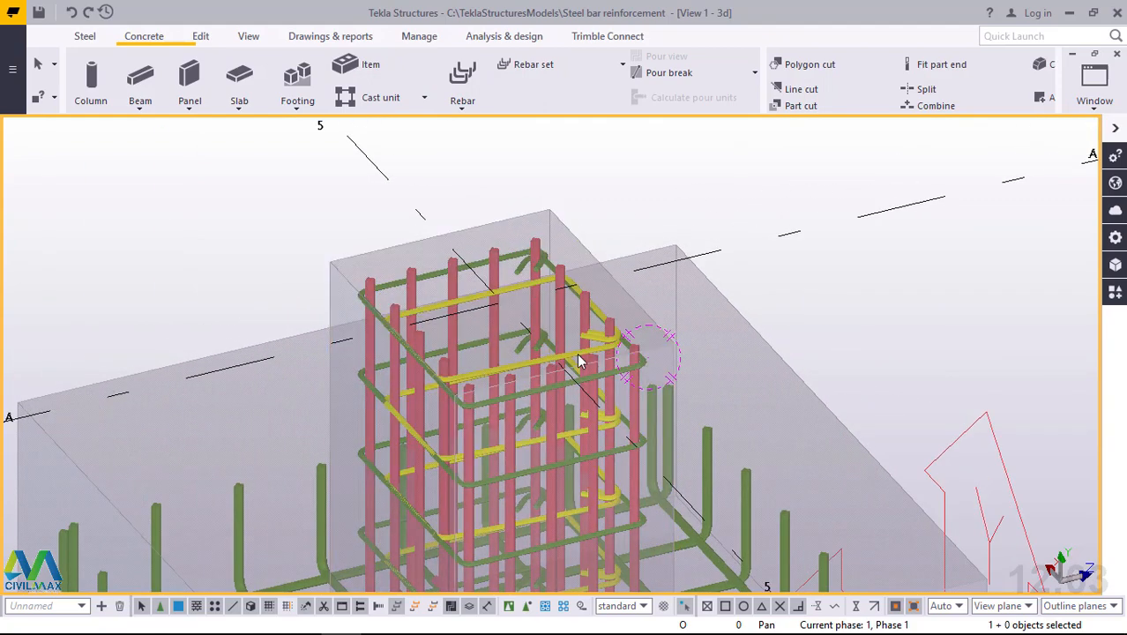
pyautogui.keyDown('ctrl'); pyautogui.moveTo(569, 358); pyautogui.dragTo(390, 322, button='middle'); pyautogui.keyUp('ctrl')
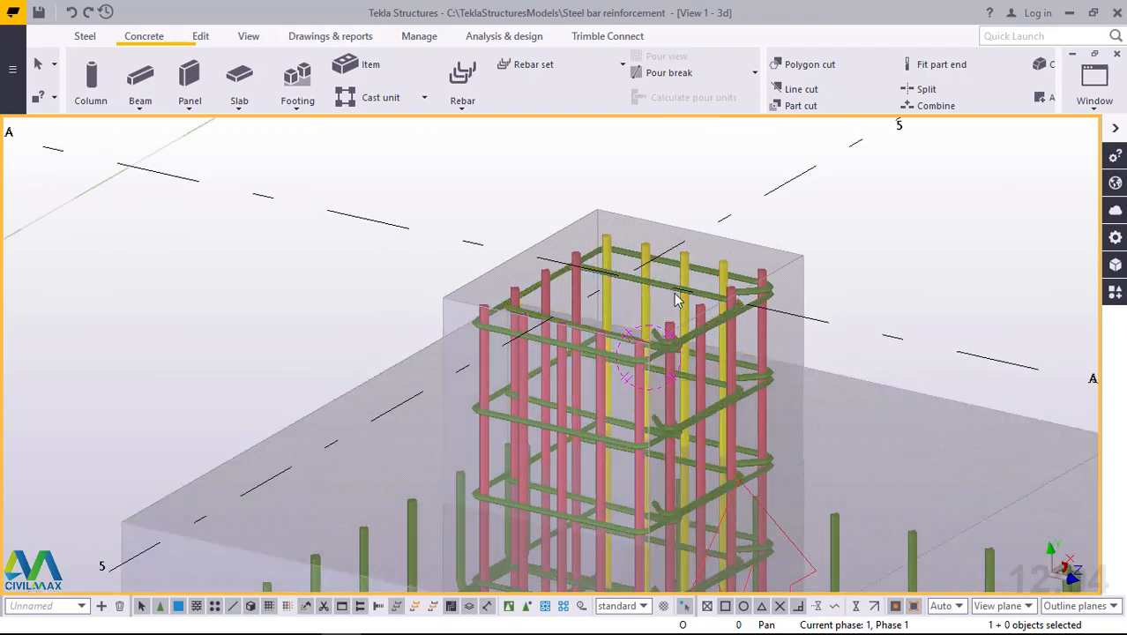
# Set the inner stirrup group's From plane cover thickness to 70, apply the change and deselect the group
pyautogui.scroll(4, 683, 309)
pyautogui.scroll(1, 617, 388)
pyautogui.keyDown('ctrl'); pyautogui.moveTo(663, 374); pyautogui.dragTo(764, 377, button='middle'); pyautogui.keyUp('ctrl')
pyautogui.scroll(4, 787, 410)
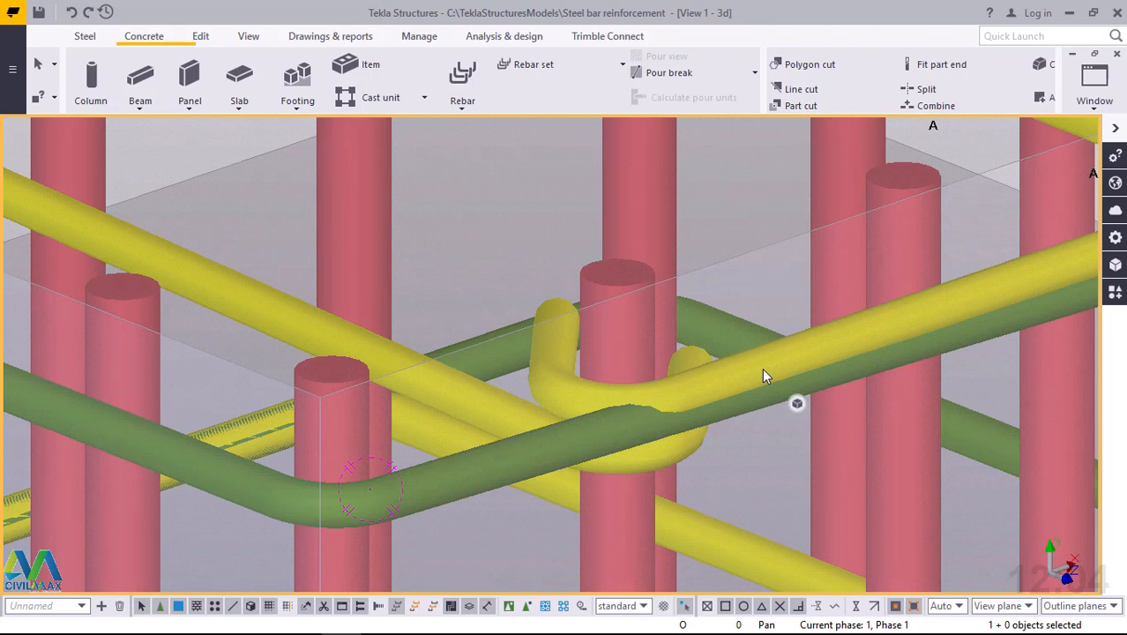
pyautogui.doubleClick(761, 368)
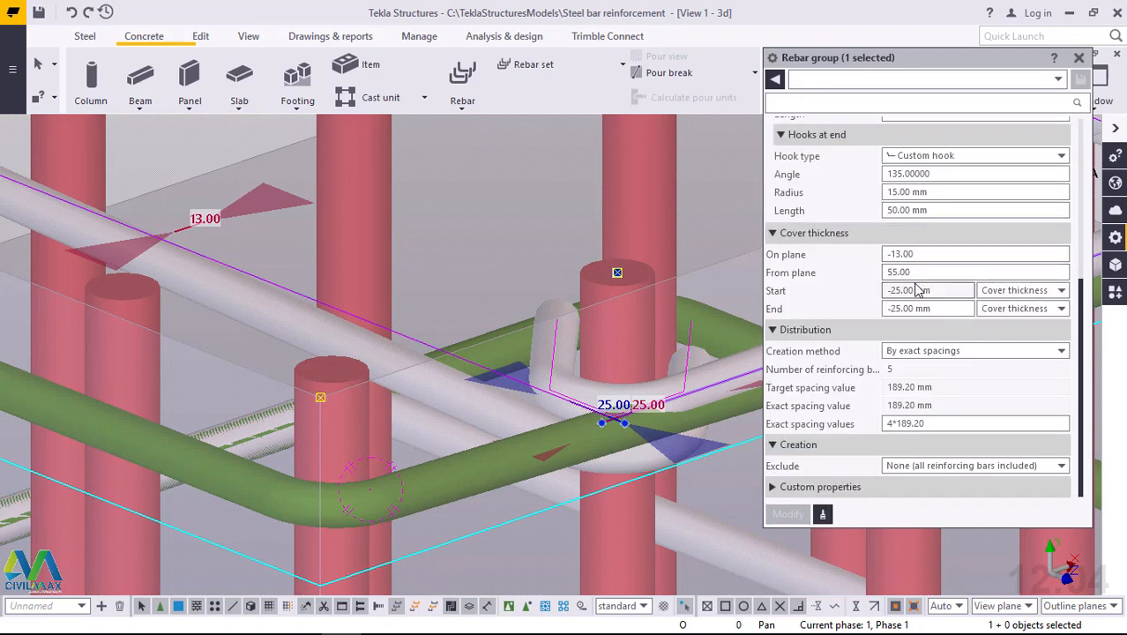
pyautogui.doubleClick(890, 272)
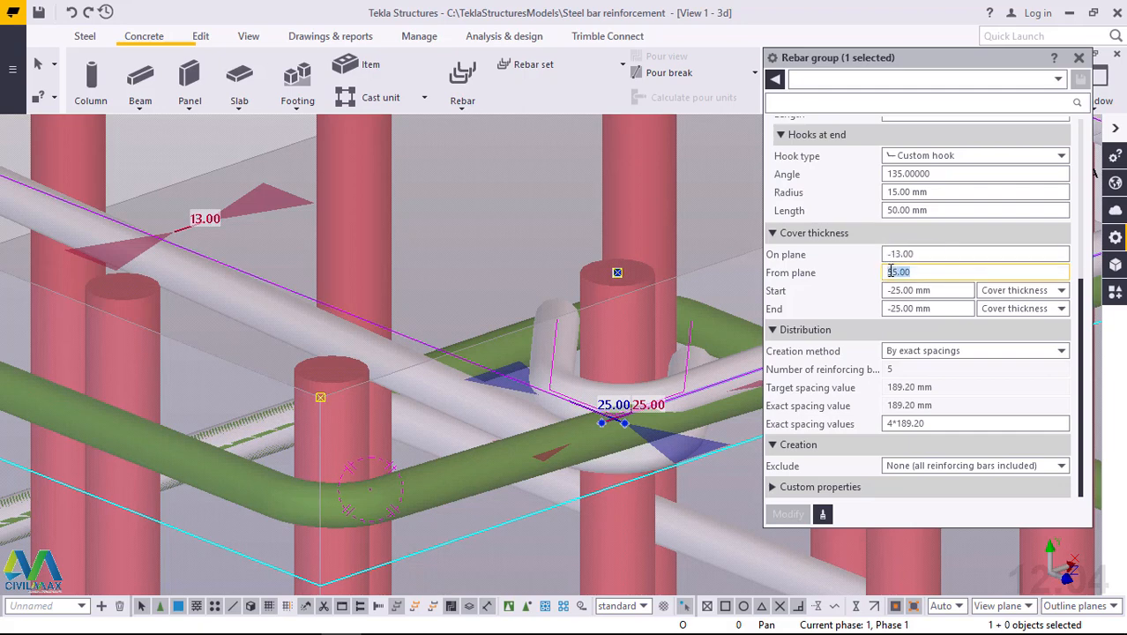
pyautogui.press('BackSpace')
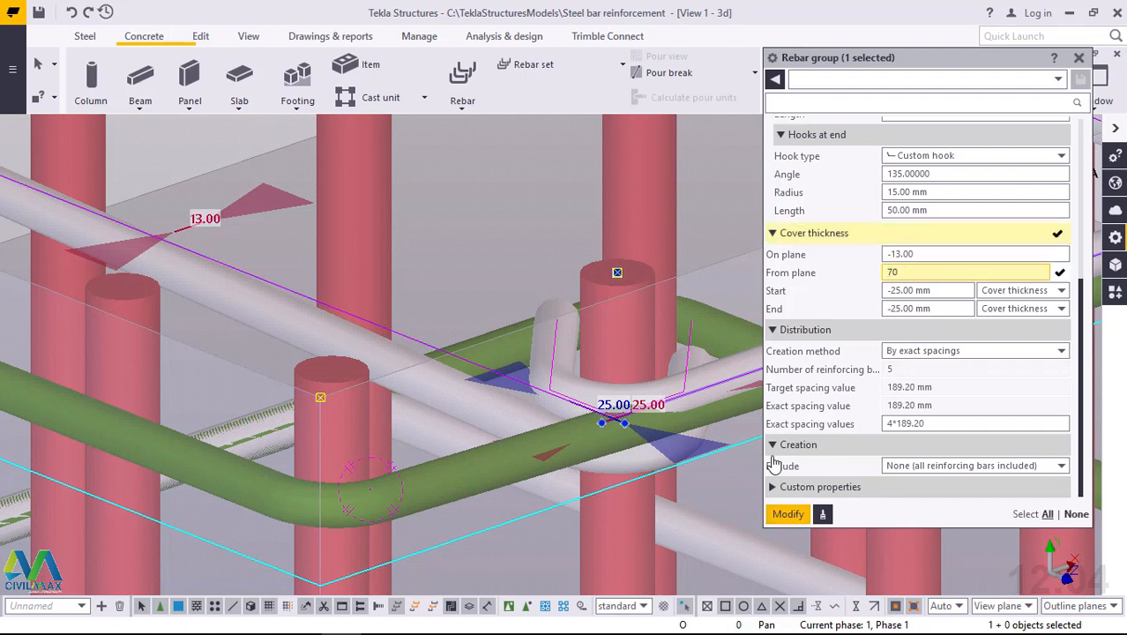
pyautogui.write('70')
pyautogui.click(787, 513)
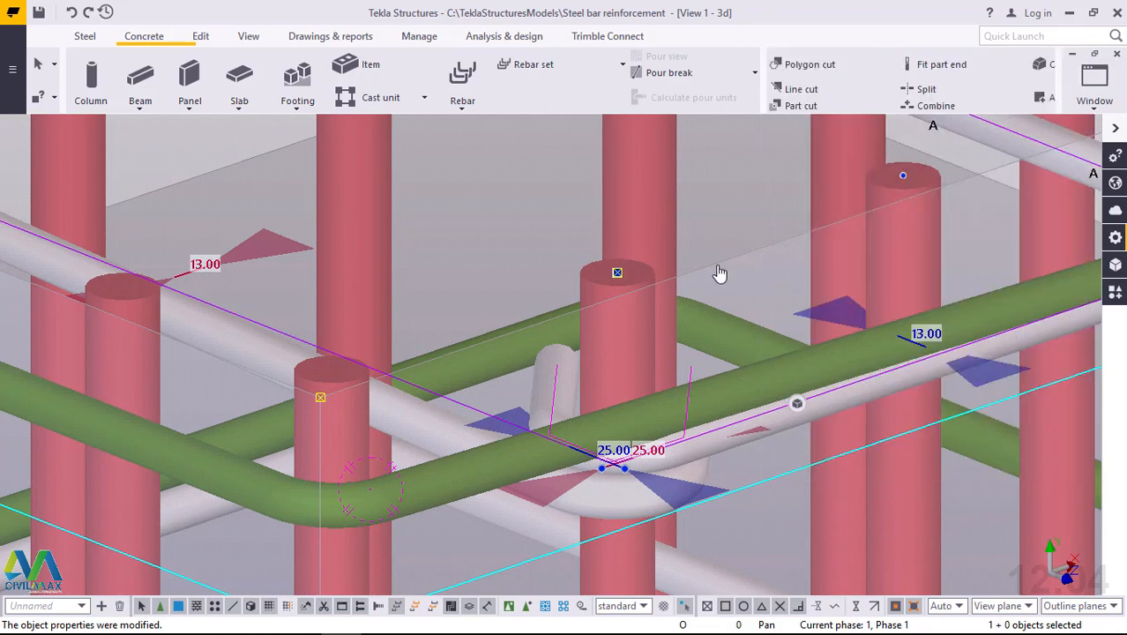
pyautogui.scroll(-8, 564, 340)
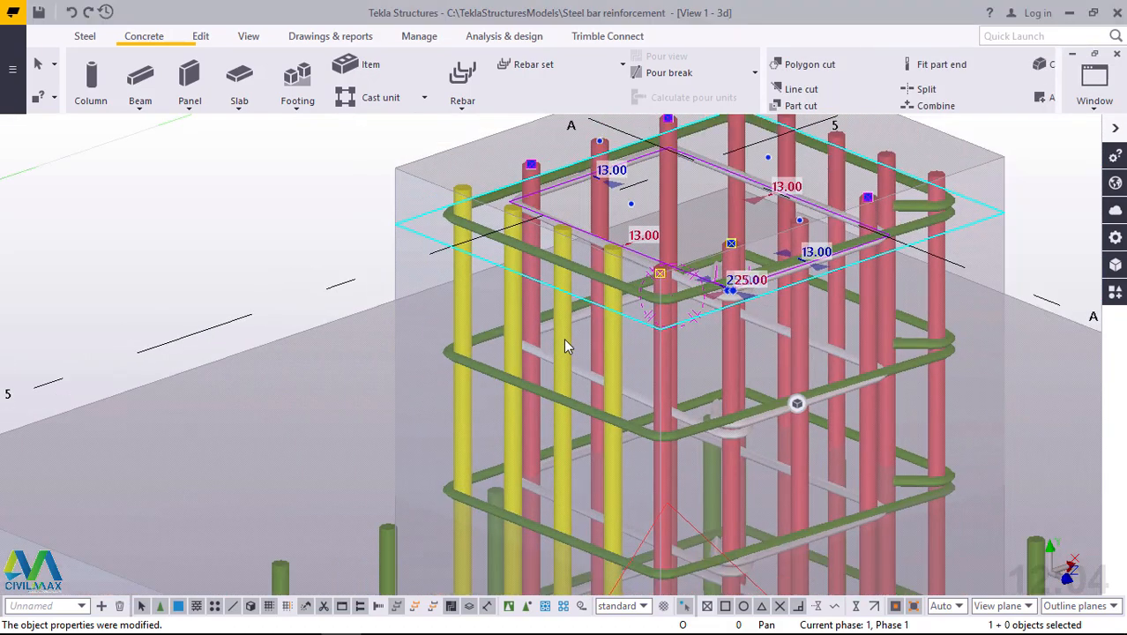
pyautogui.click(1020, 152)
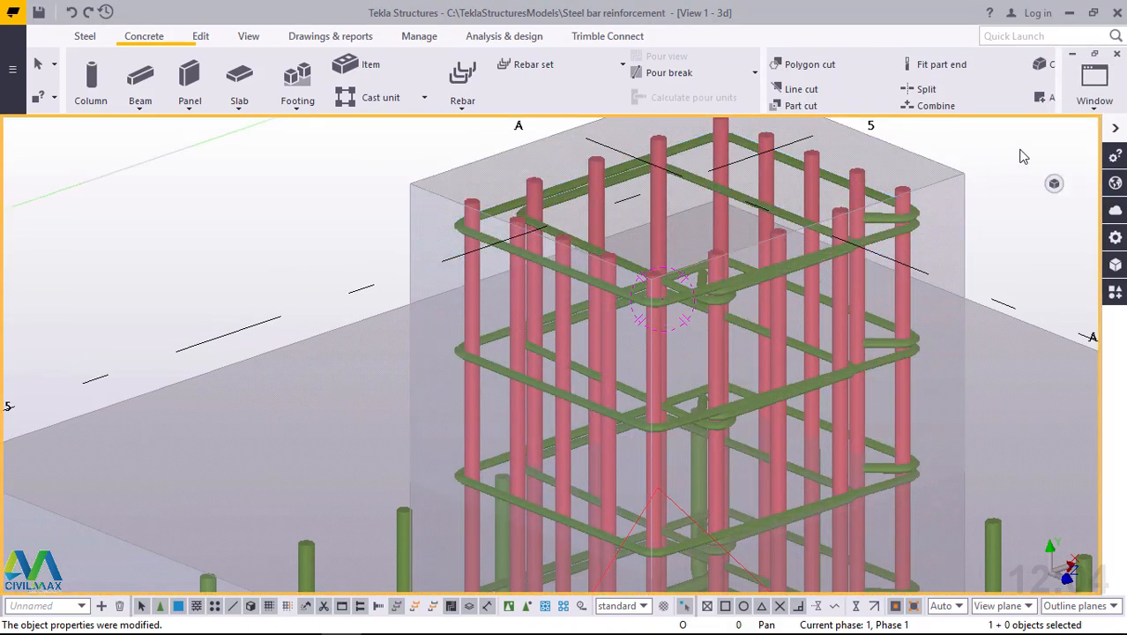
# Start another bar group on the pedestal, running its shape from the second bar of the front-right face to the nearest corner bar
pyautogui.keyDown('ctrl'); pyautogui.moveTo(889, 234); pyautogui.dragTo(586, 229, button='middle'); pyautogui.keyUp('ctrl')
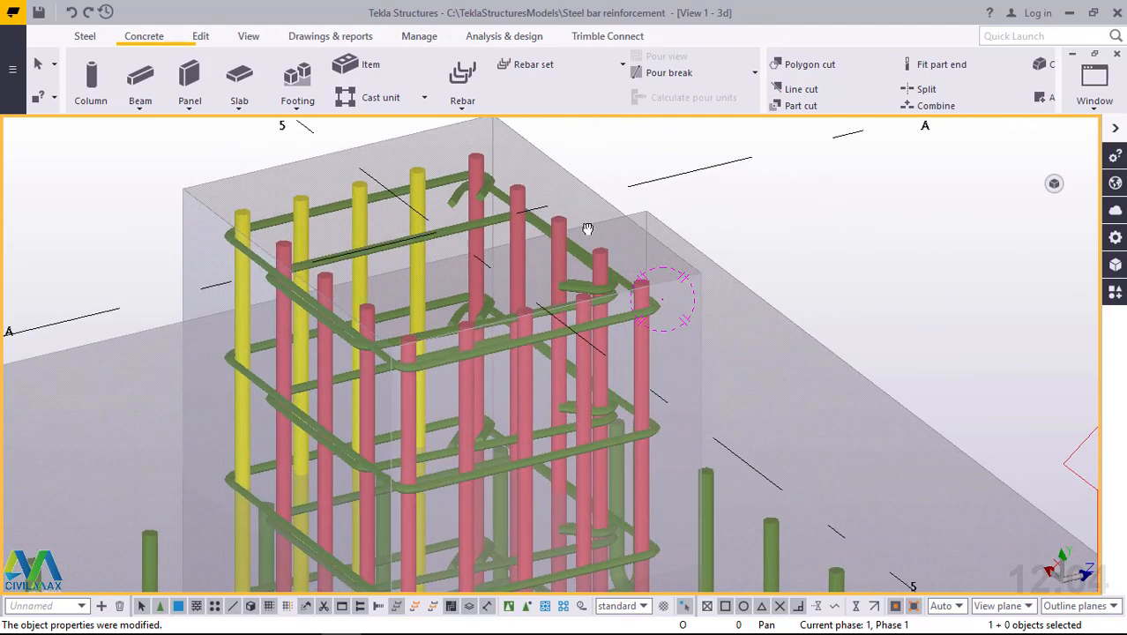
pyautogui.scroll(2, 276, 192)
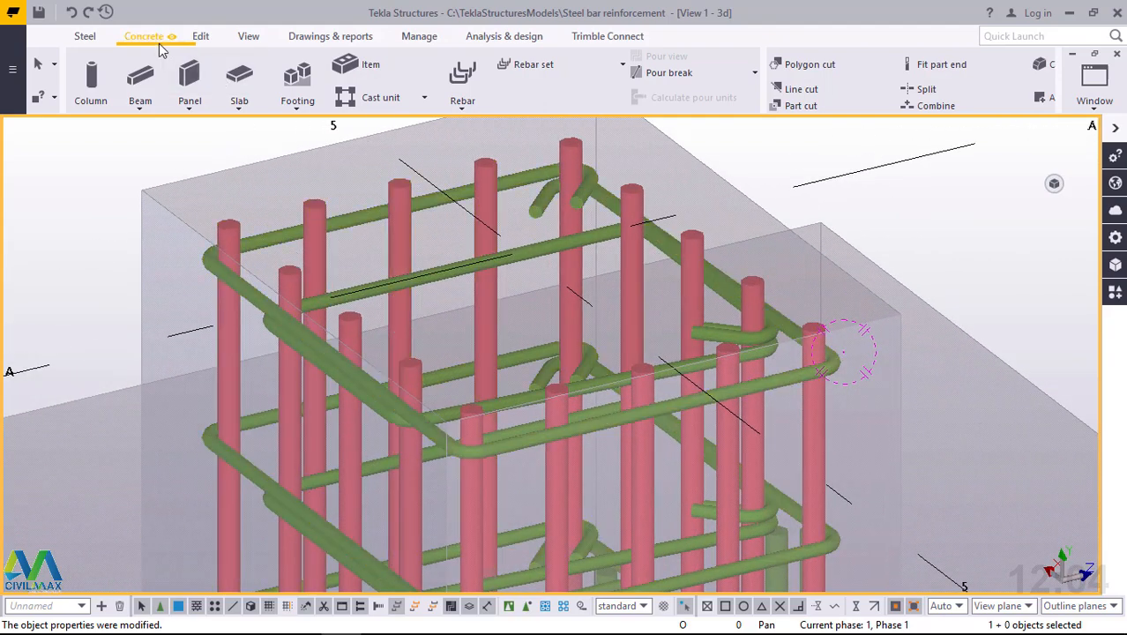
pyautogui.click(460, 104)
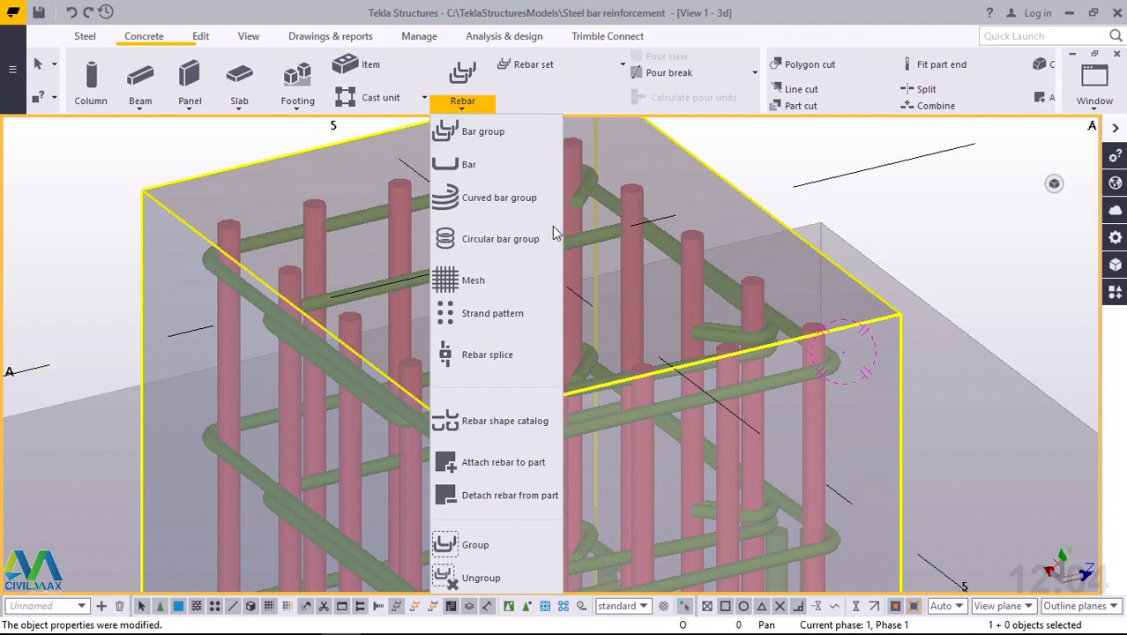
pyautogui.click(483, 133)
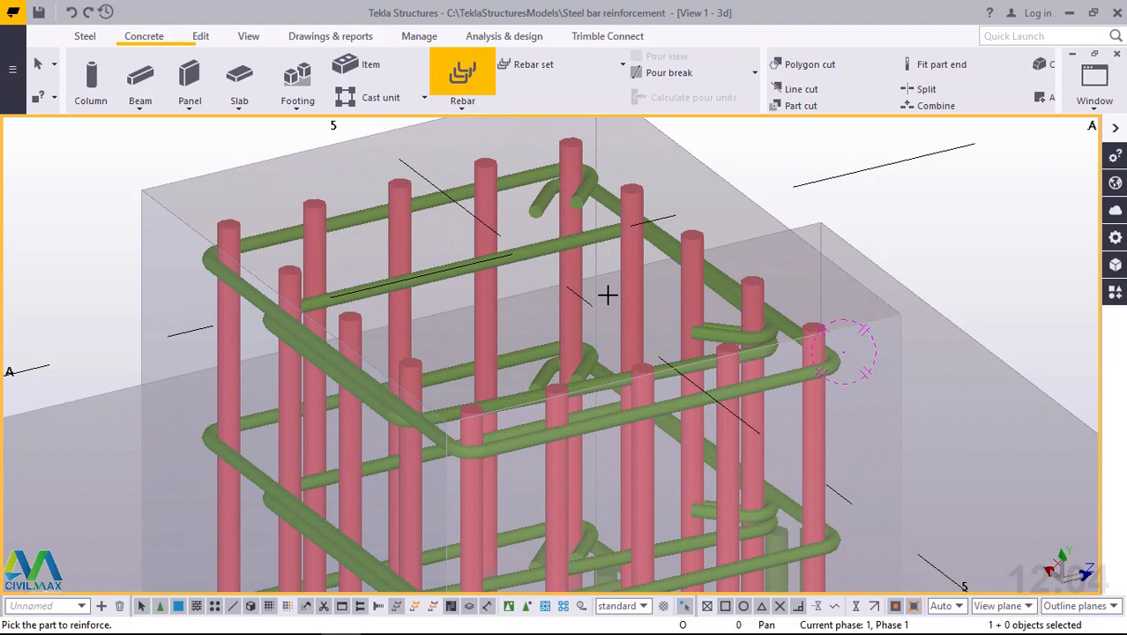
pyautogui.scroll(-3, 584, 326)
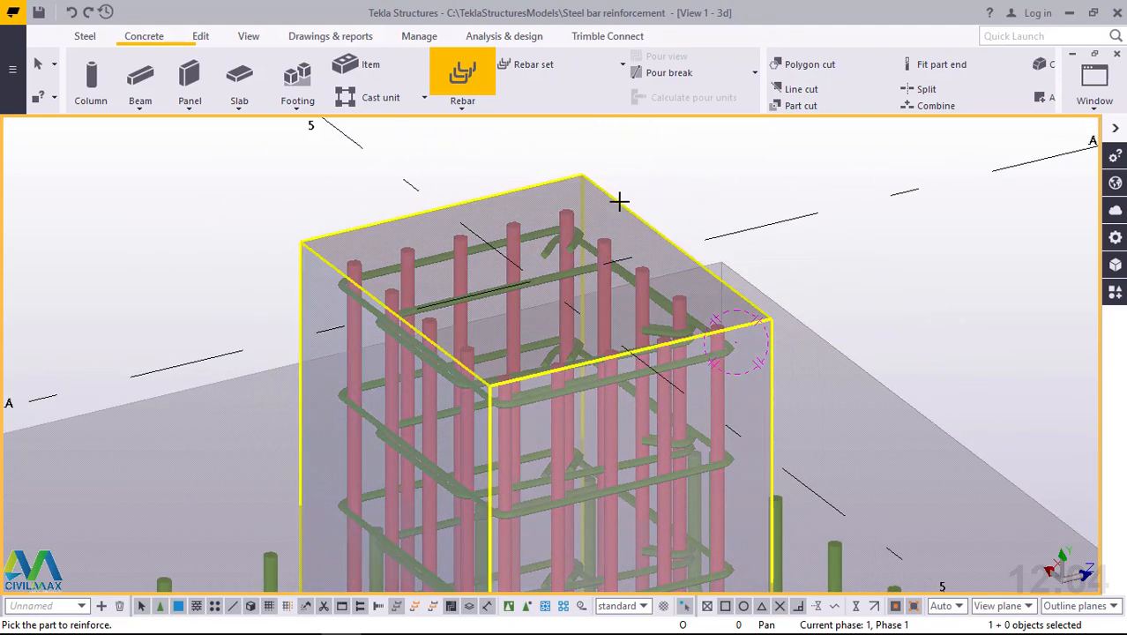
pyautogui.click(619, 201)
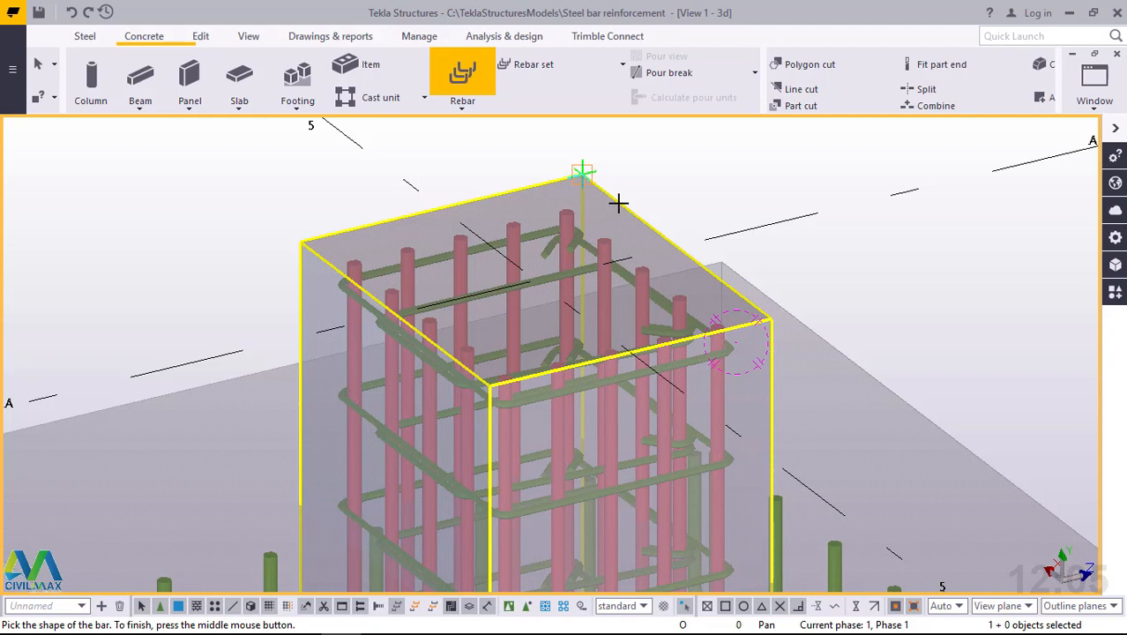
pyautogui.scroll(5, 527, 375)
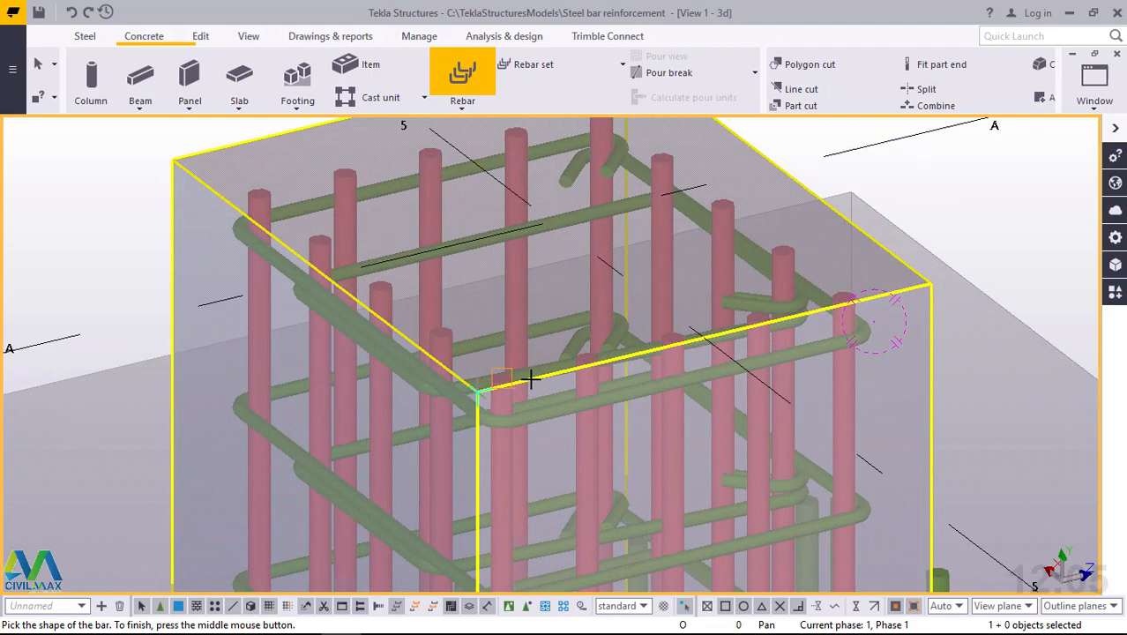
pyautogui.scroll(8, 599, 351)
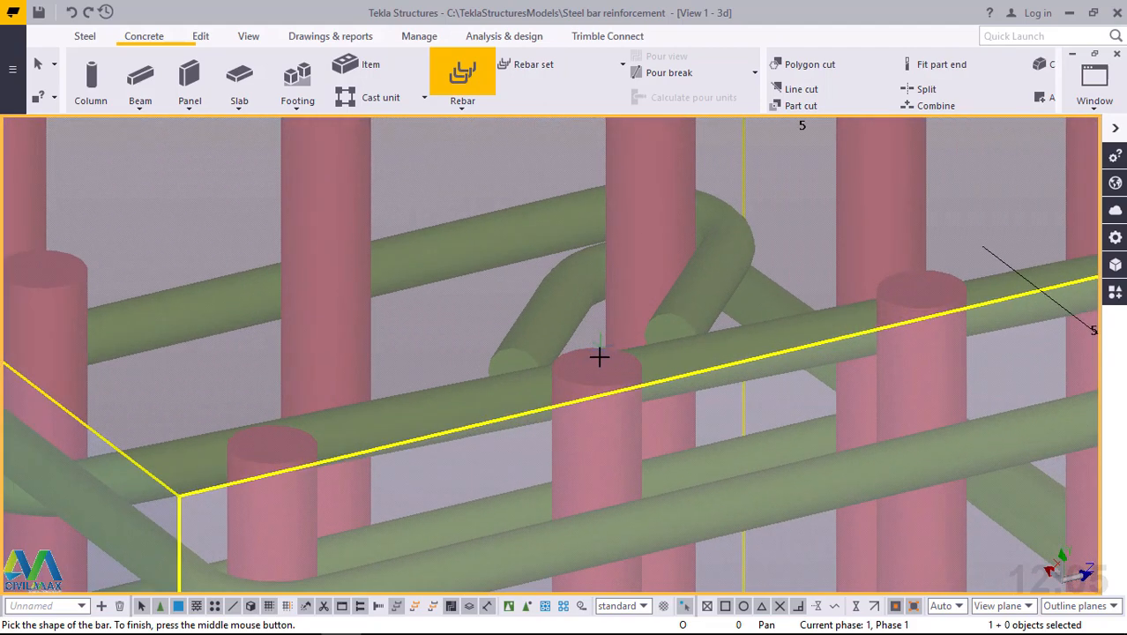
pyautogui.scroll(-5, 551, 396)
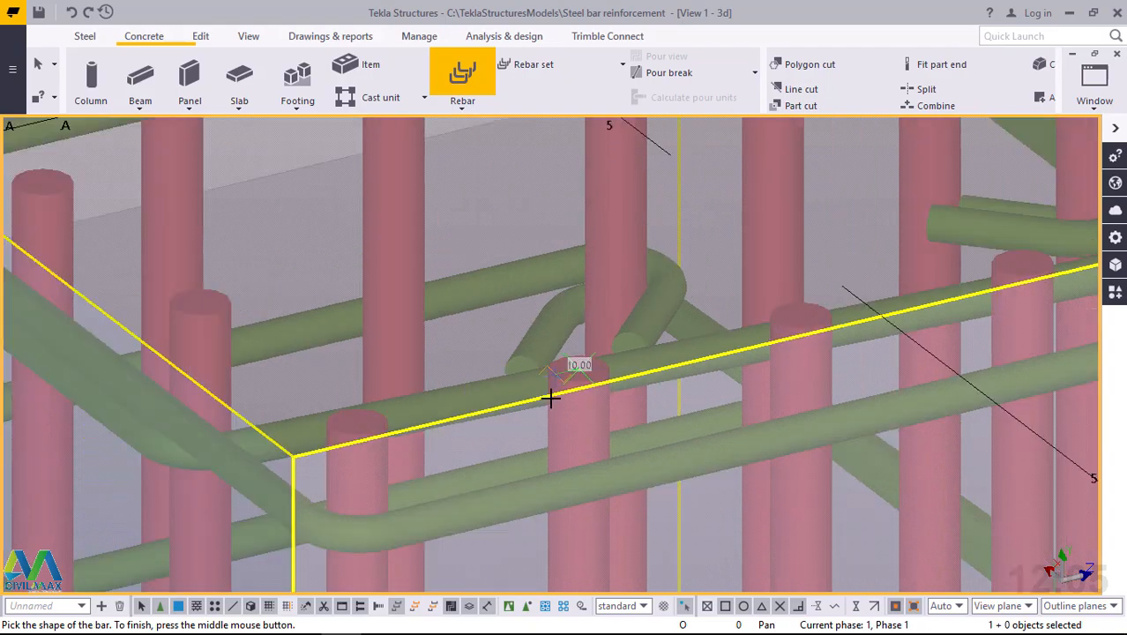
pyautogui.scroll(6, 529, 397)
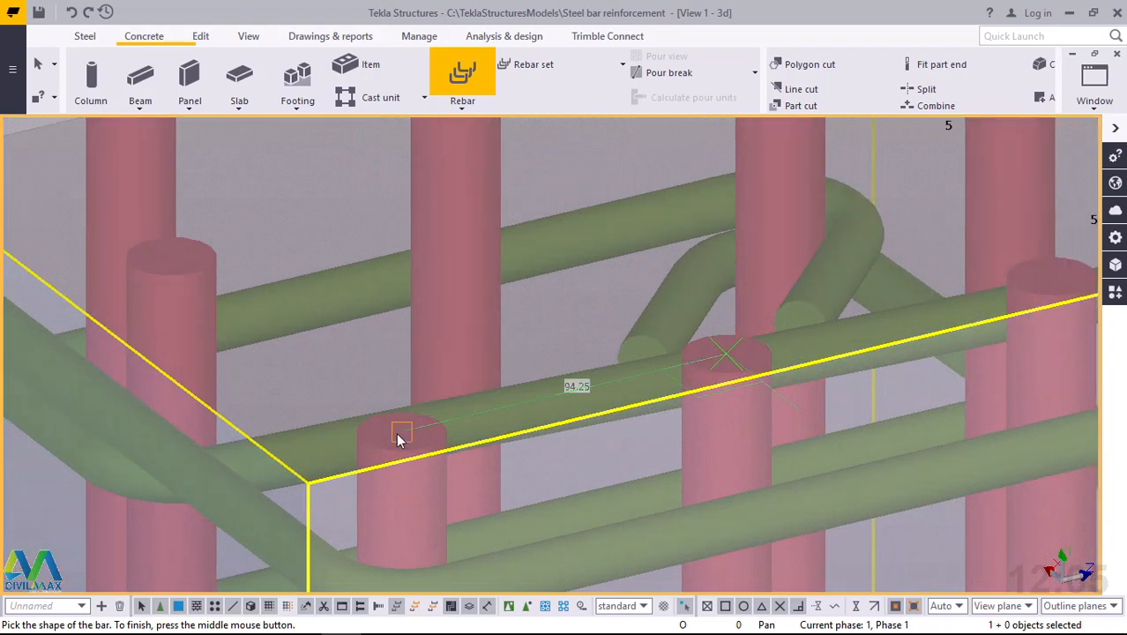
pyautogui.click(395, 431)
# Extend the bar shape to the second and then the fourth bar from the left on the opposite rear face
pyautogui.scroll(-3, 505, 462)
pyautogui.scroll(-3, 498, 461)
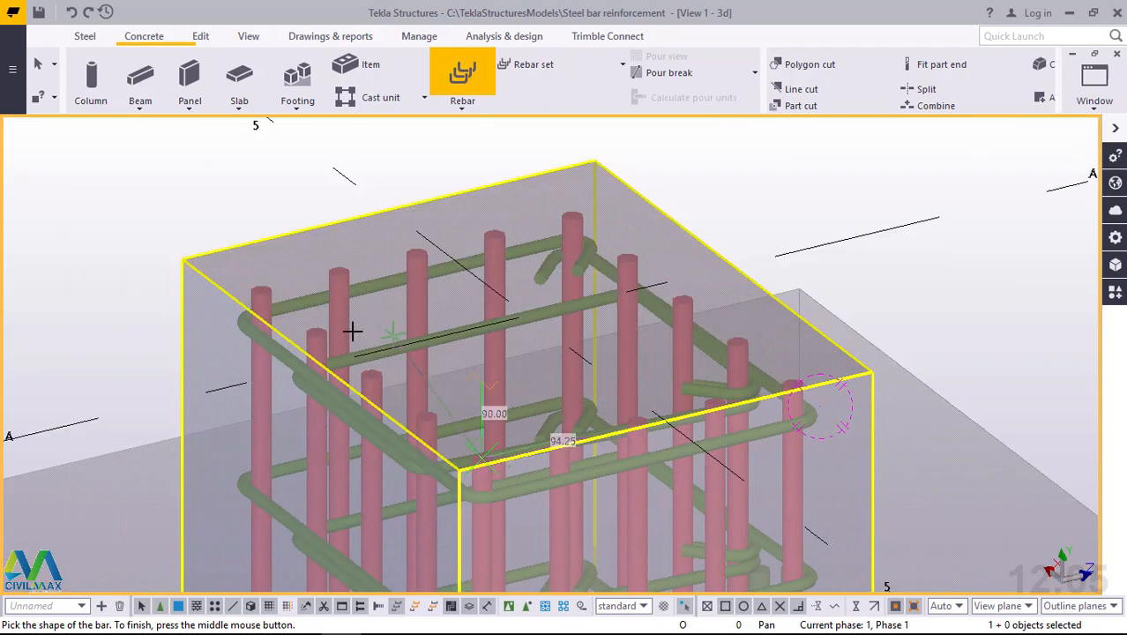
pyautogui.scroll(2, 354, 327)
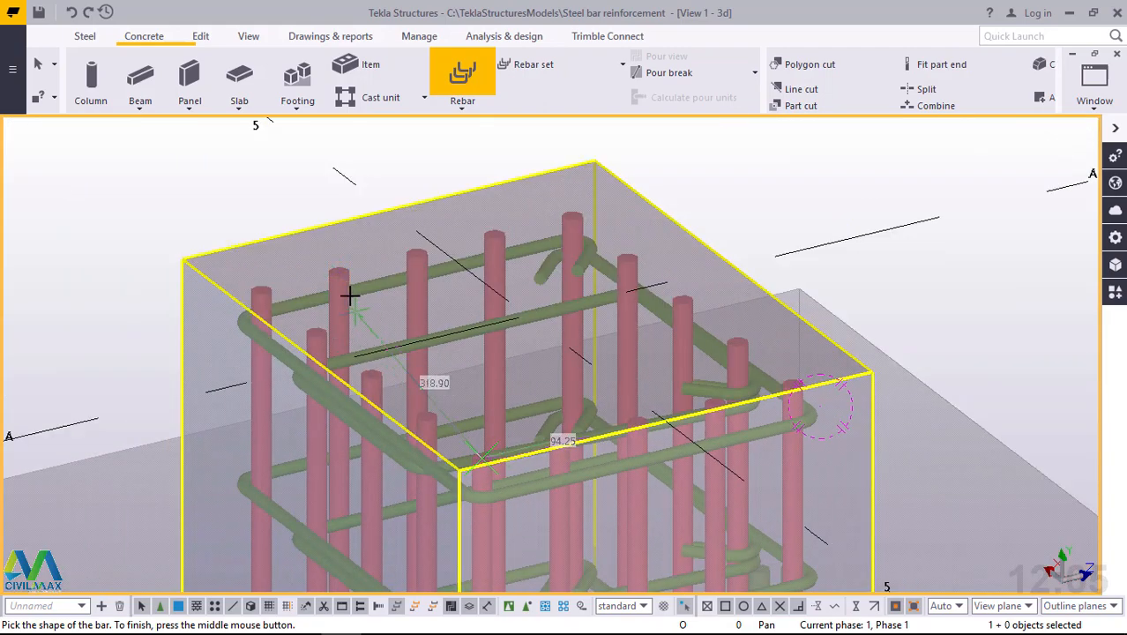
pyautogui.scroll(5, 341, 274)
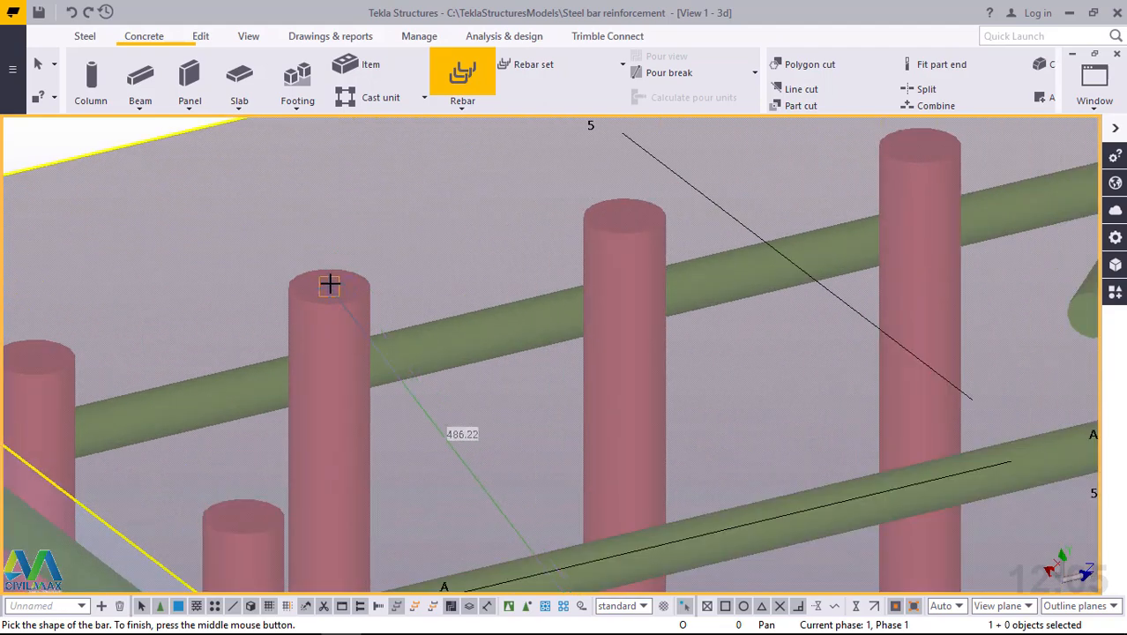
pyautogui.click(329, 283)
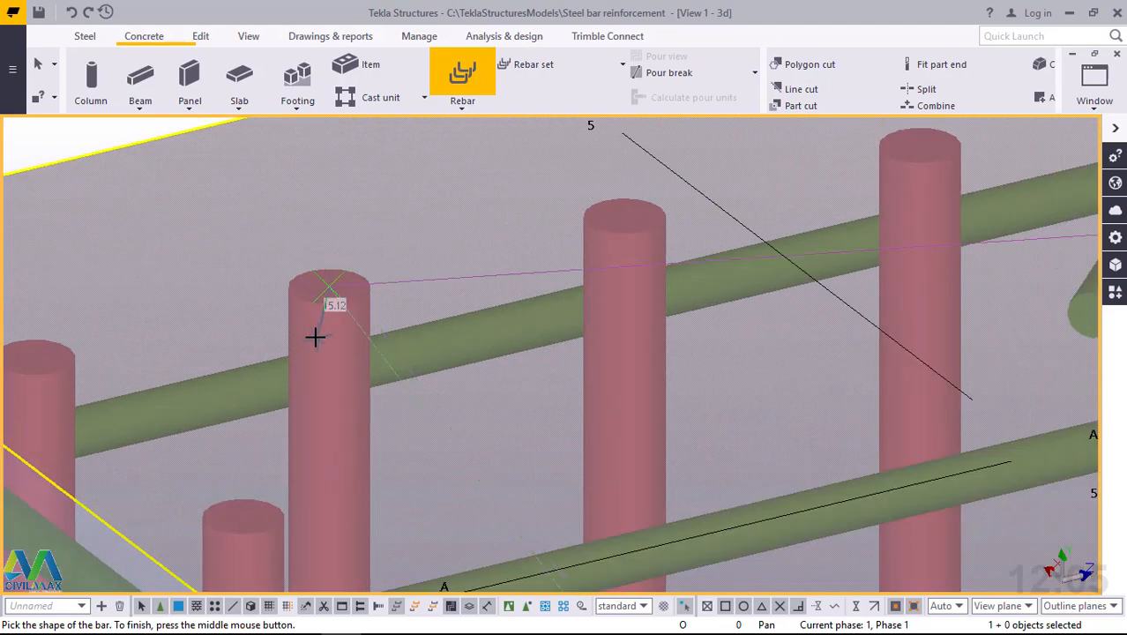
pyautogui.scroll(-4, 313, 333)
pyautogui.scroll(2, 589, 247)
pyautogui.scroll(4, 590, 245)
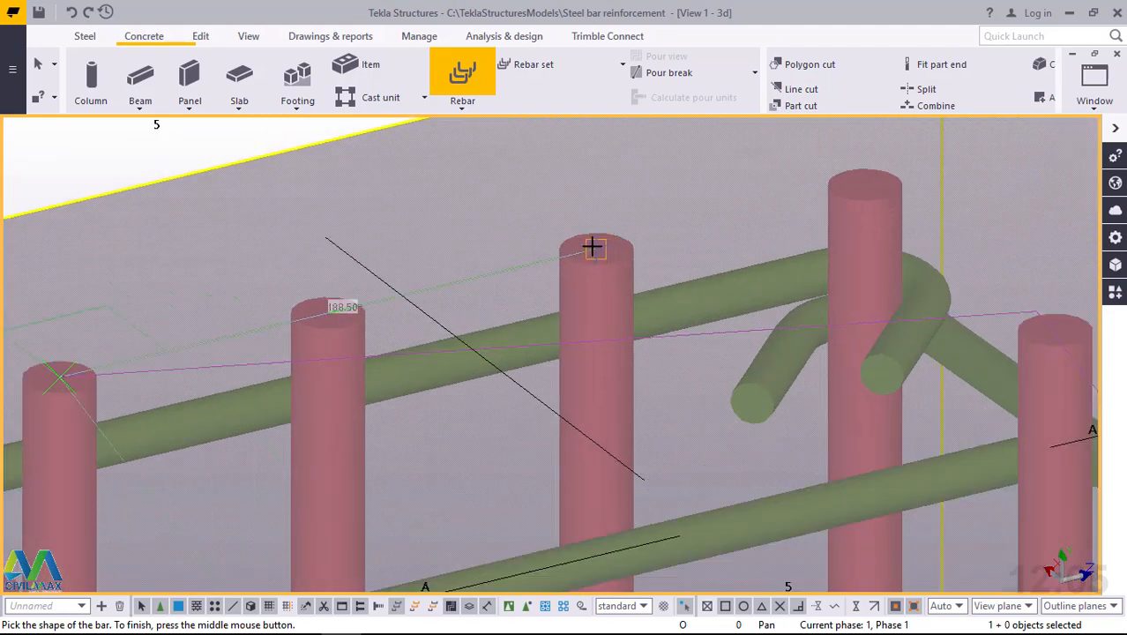
pyautogui.click(591, 245)
# Continue the shape to the fourth bar of the front-right face, close it at the starting bar, and finish the bar shape
pyautogui.scroll(-2, 540, 199)
pyautogui.scroll(-2, 537, 198)
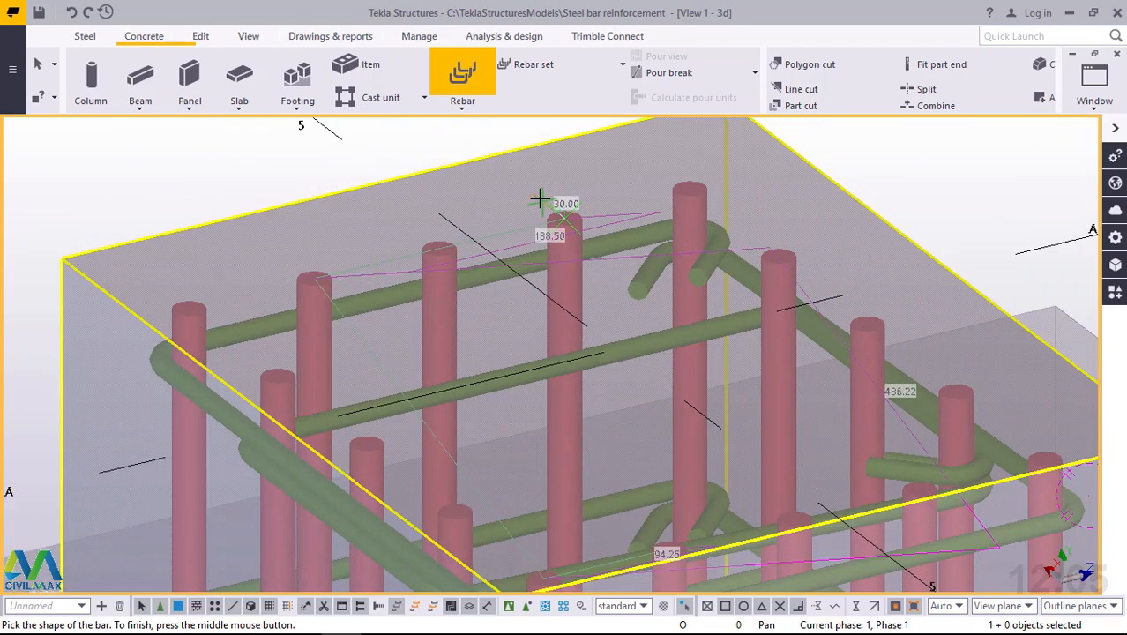
pyautogui.scroll(-2, 596, 226)
pyautogui.scroll(-2, 762, 357)
pyautogui.scroll(2, 760, 358)
pyautogui.scroll(5, 747, 365)
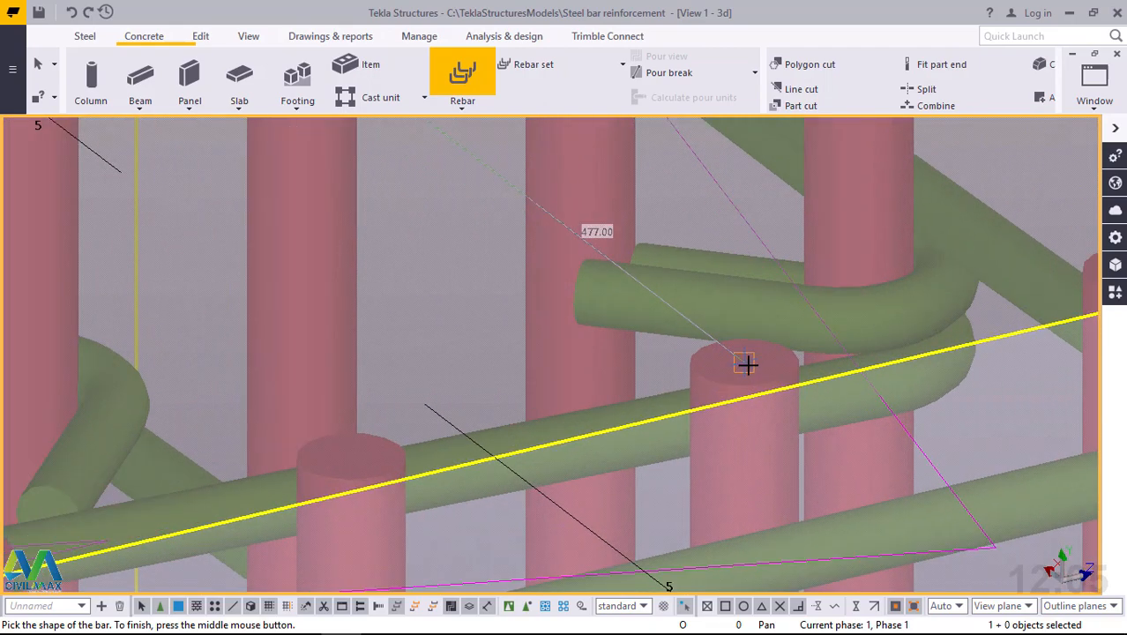
pyautogui.click(748, 365)
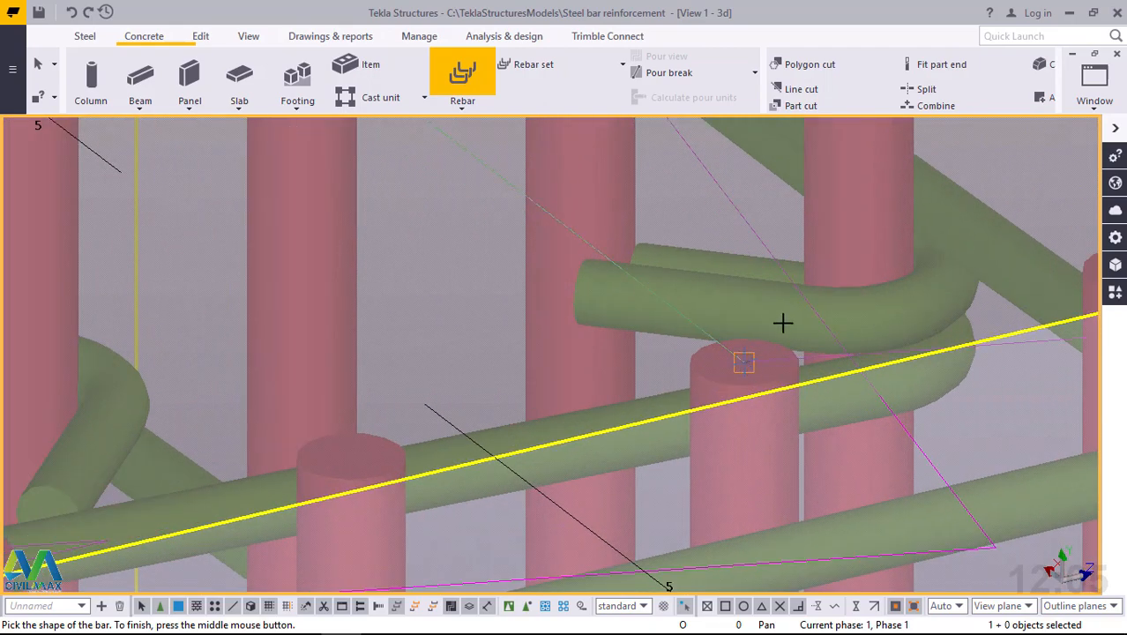
pyautogui.scroll(-4, 785, 317)
pyautogui.scroll(-2, 396, 428)
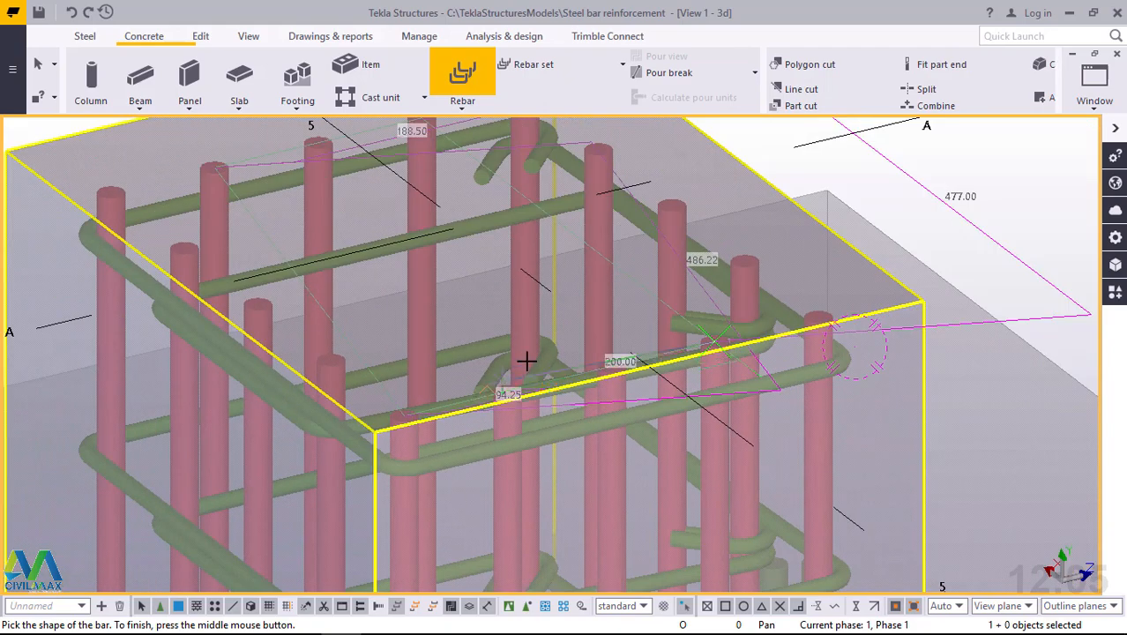
pyautogui.scroll(4, 432, 401)
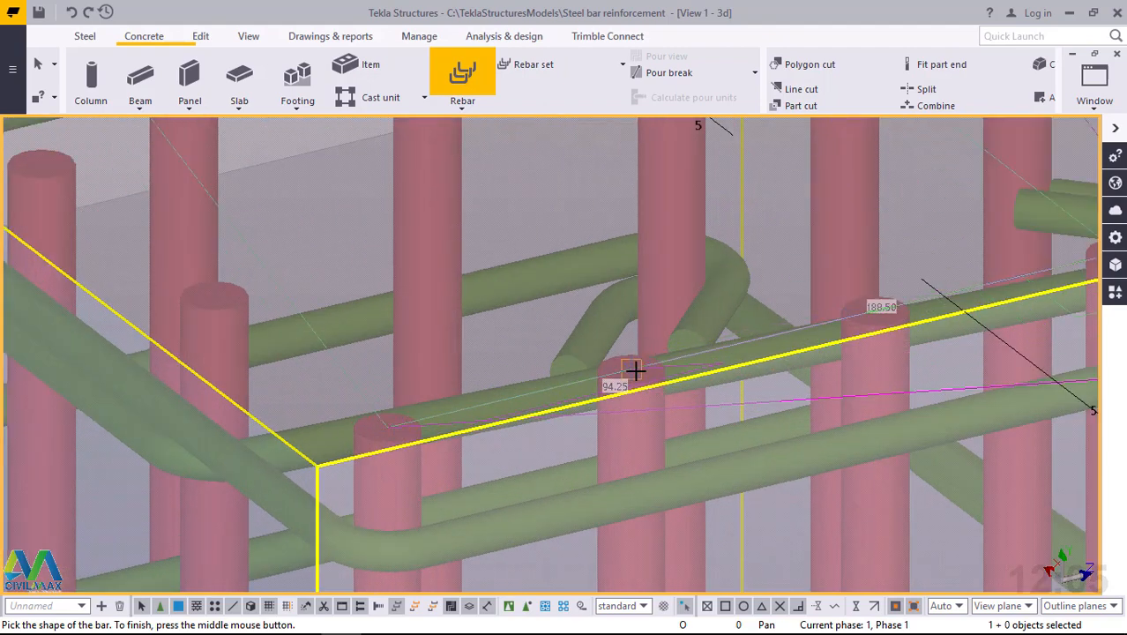
pyautogui.middleClick(636, 374)
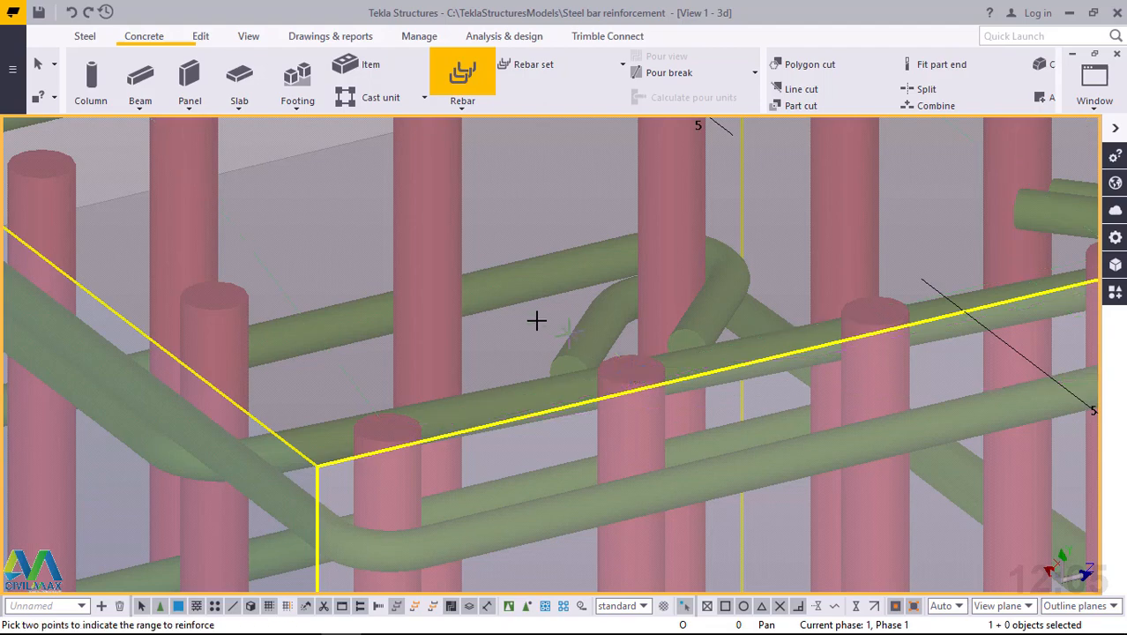
# Set the distribution range from the pedestal's right top corner to the bottom corner below it, creating the third stirrup group
pyautogui.scroll(-6, 536, 320)
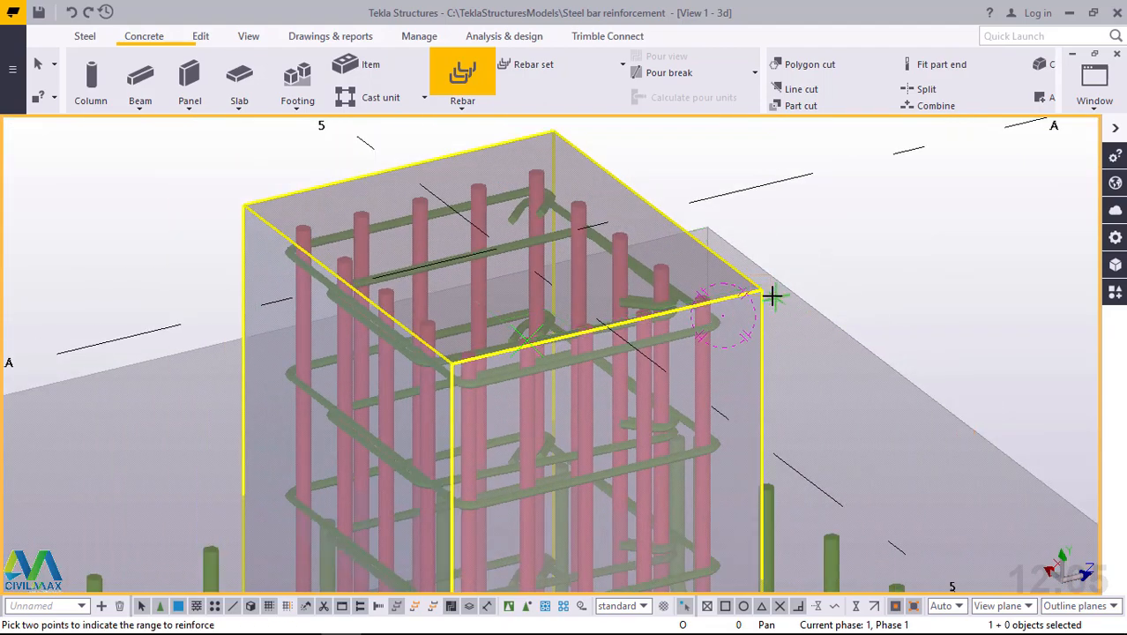
pyautogui.scroll(6, 762, 294)
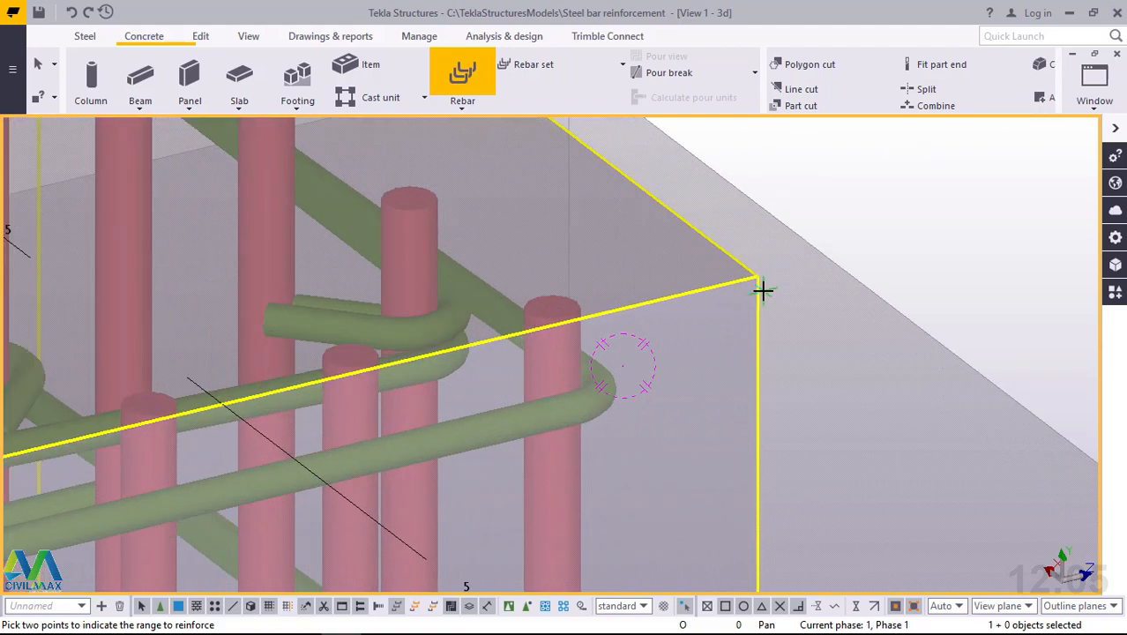
pyautogui.scroll(-8, 732, 229)
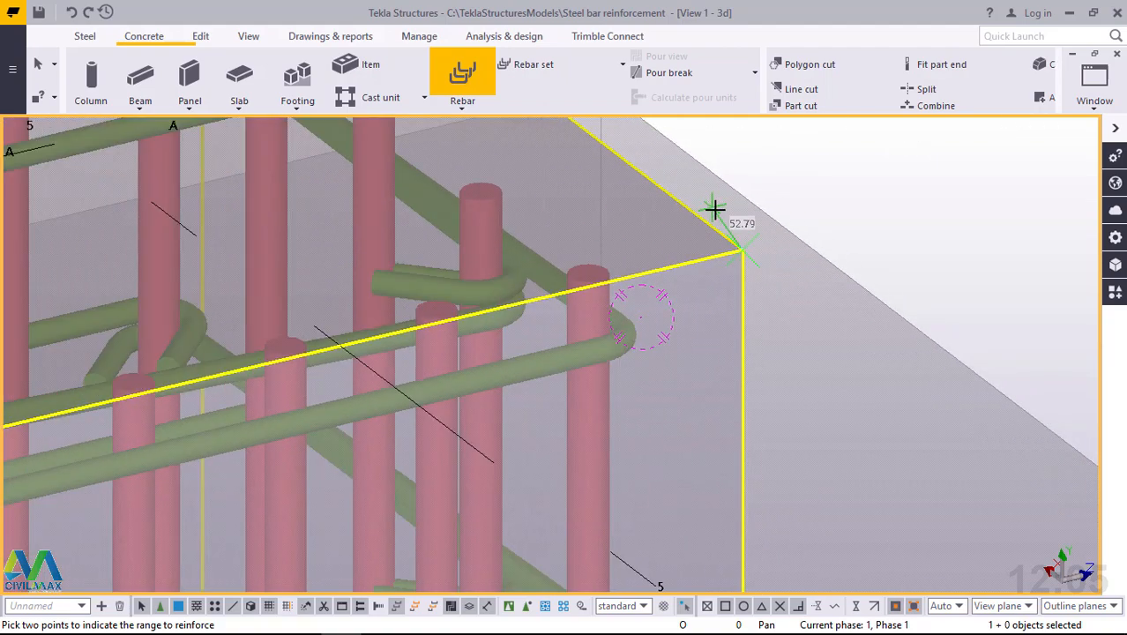
pyautogui.click(719, 205)
pyautogui.scroll(5, 722, 529)
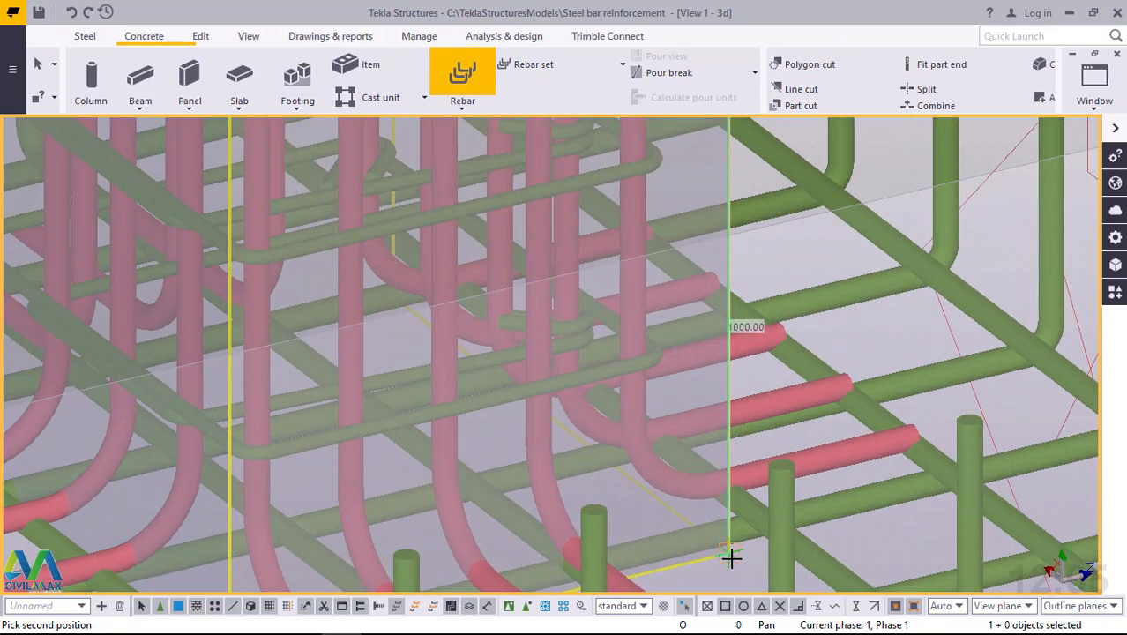
pyautogui.click(728, 554)
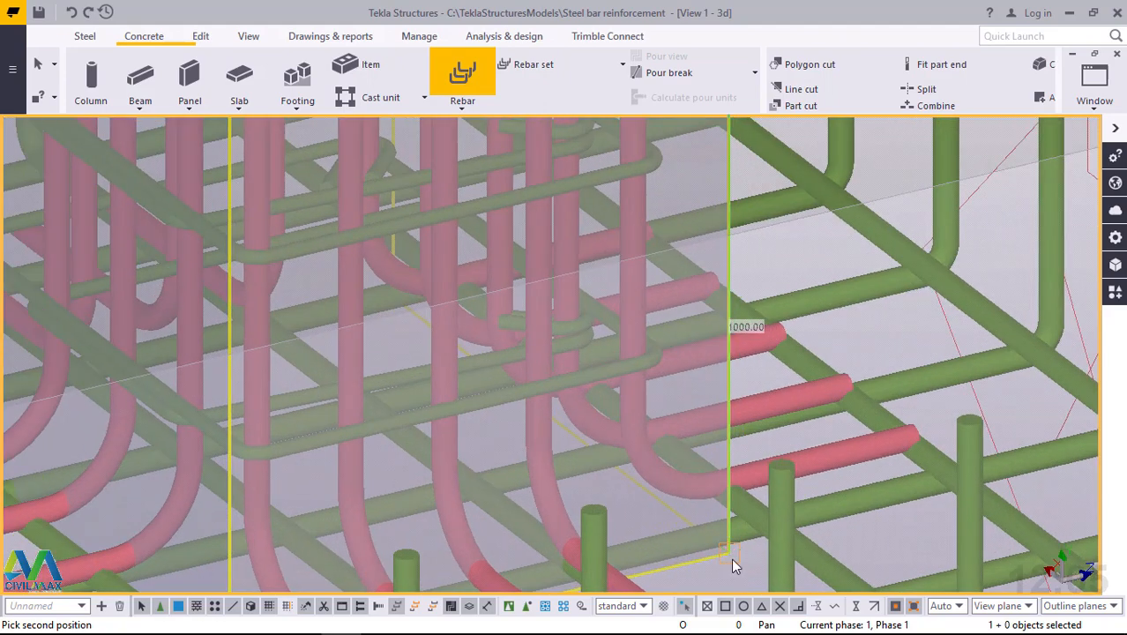
pyautogui.scroll(-7, 618, 540)
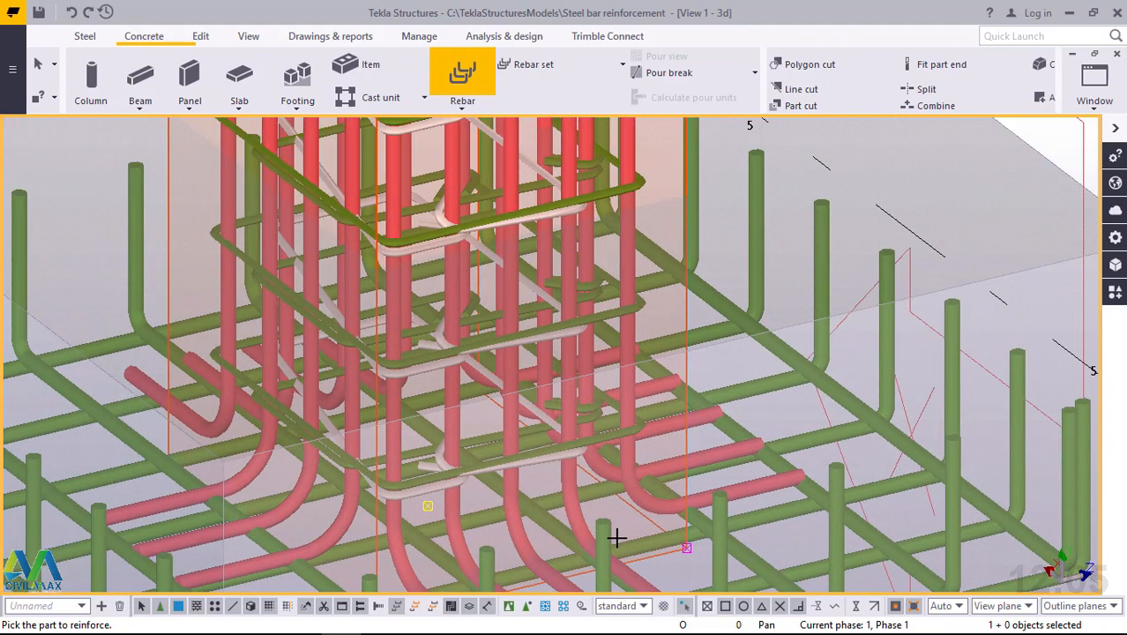
pyautogui.scroll(-3, 529, 443)
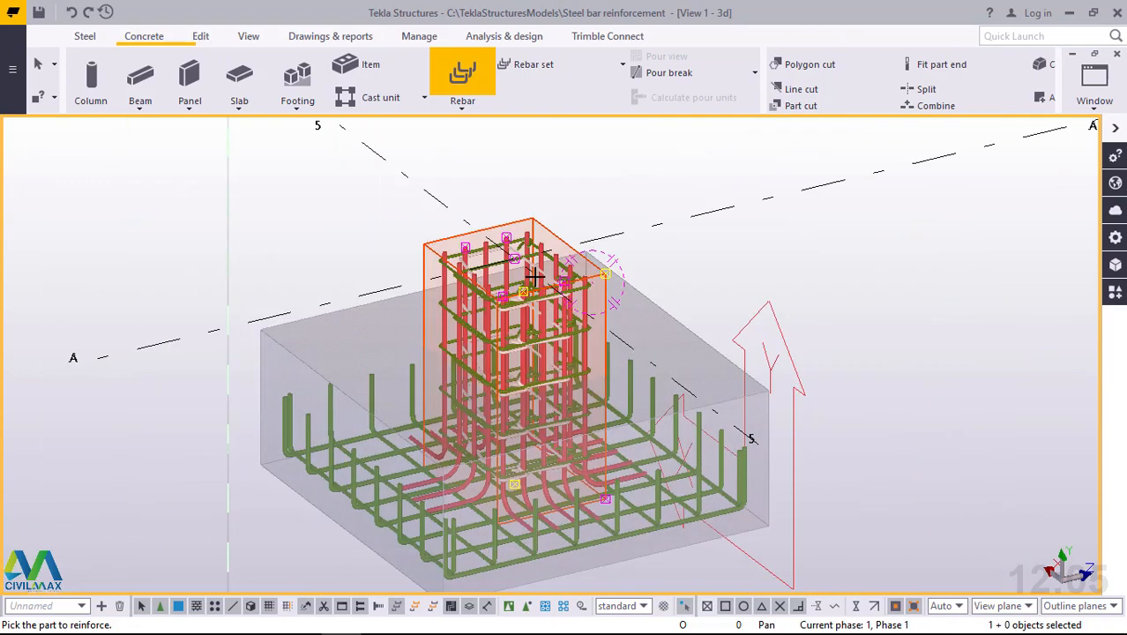
# End the bar group command and undo the creation of the last crosswise stirrup group
pyautogui.scroll(6, 500, 247)
pyautogui.scroll(2, 499, 216)
pyautogui.rightClick(766, 156)
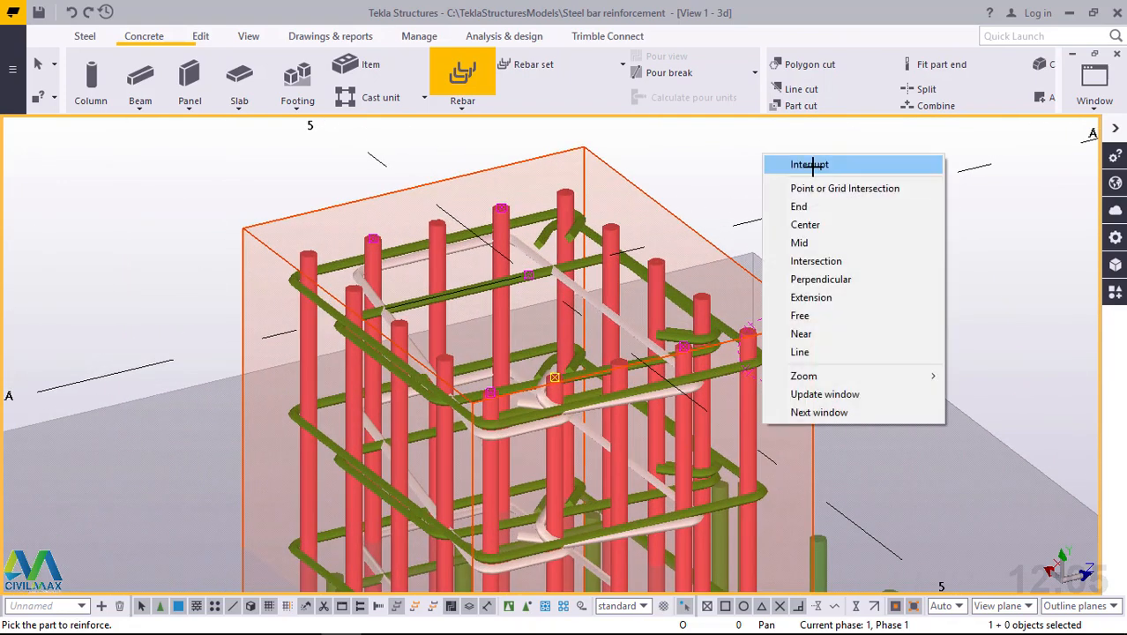
pyautogui.click(807, 163)
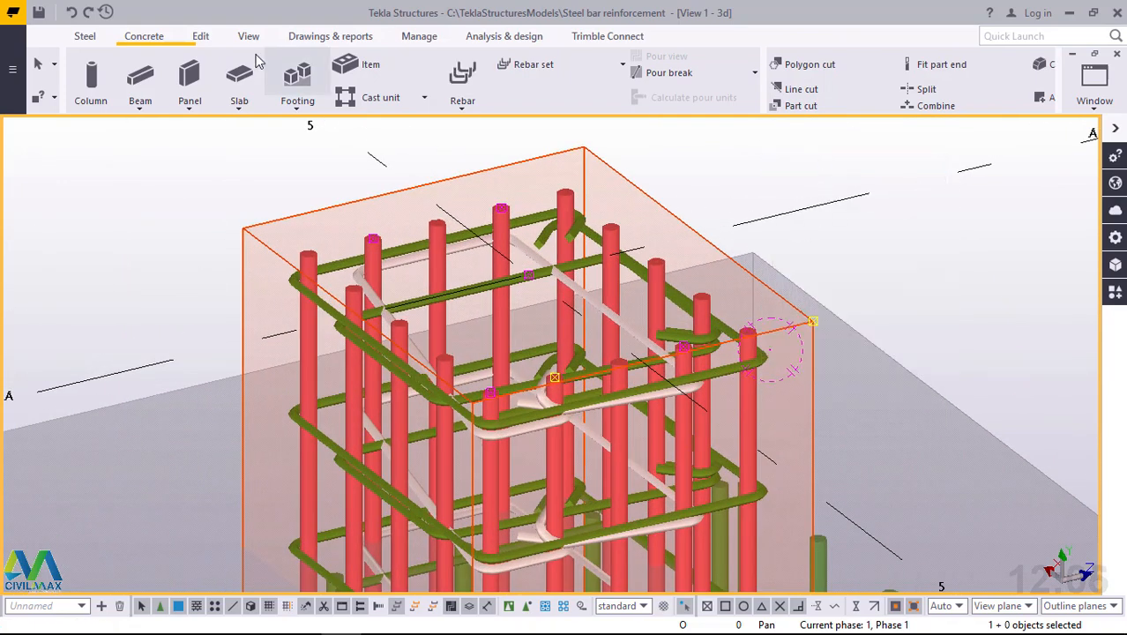
pyautogui.click(72, 12)
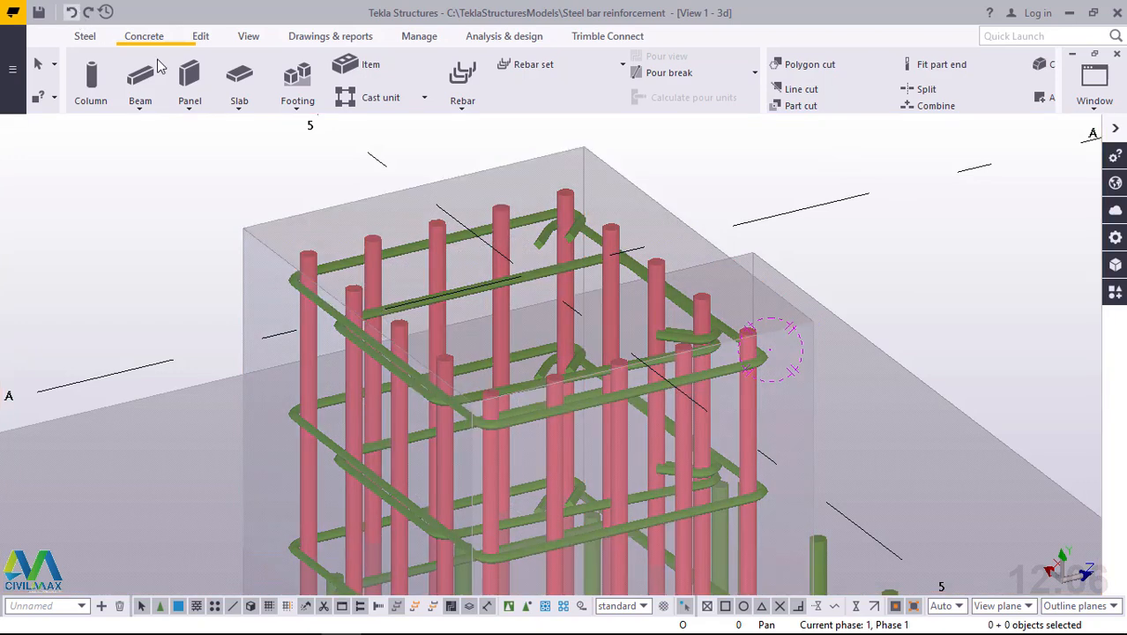
# Start a new bar group on the pedestal, beginning its shape at the top centre of the front-right face's second bar
pyautogui.click(462, 101)
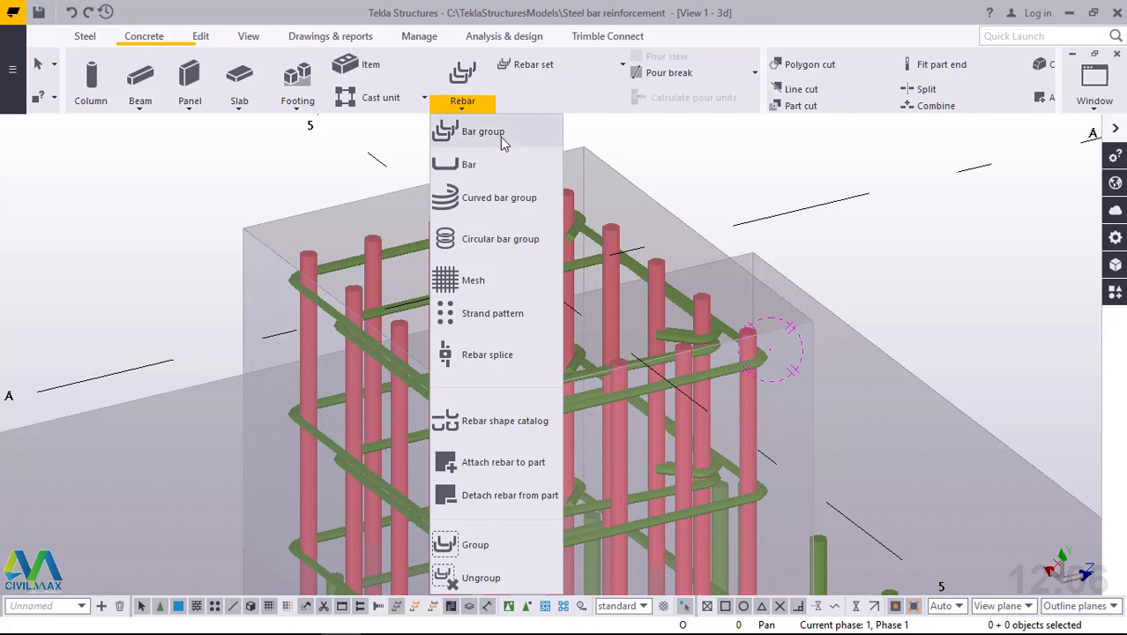
pyautogui.click(483, 131)
pyautogui.scroll(3, 504, 132)
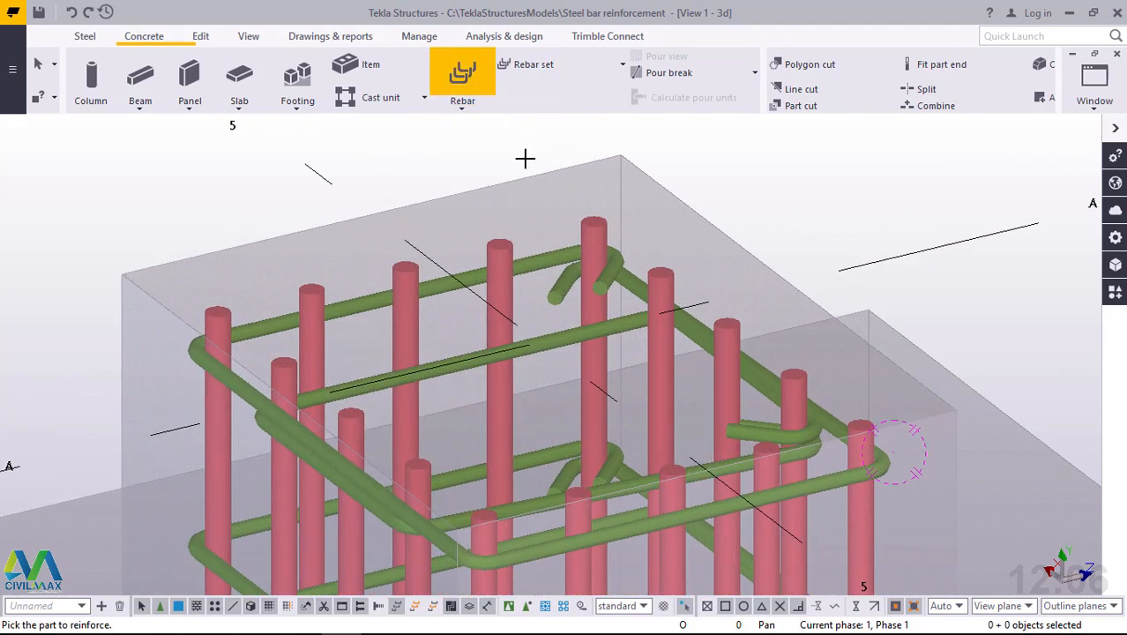
pyautogui.click(519, 179)
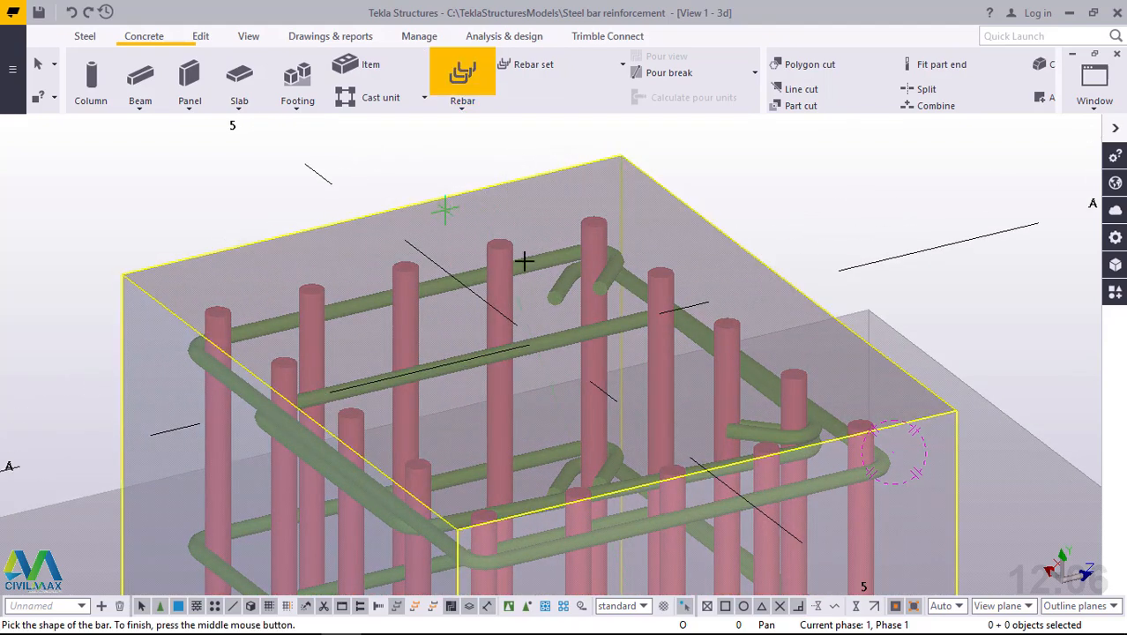
pyautogui.scroll(6, 575, 513)
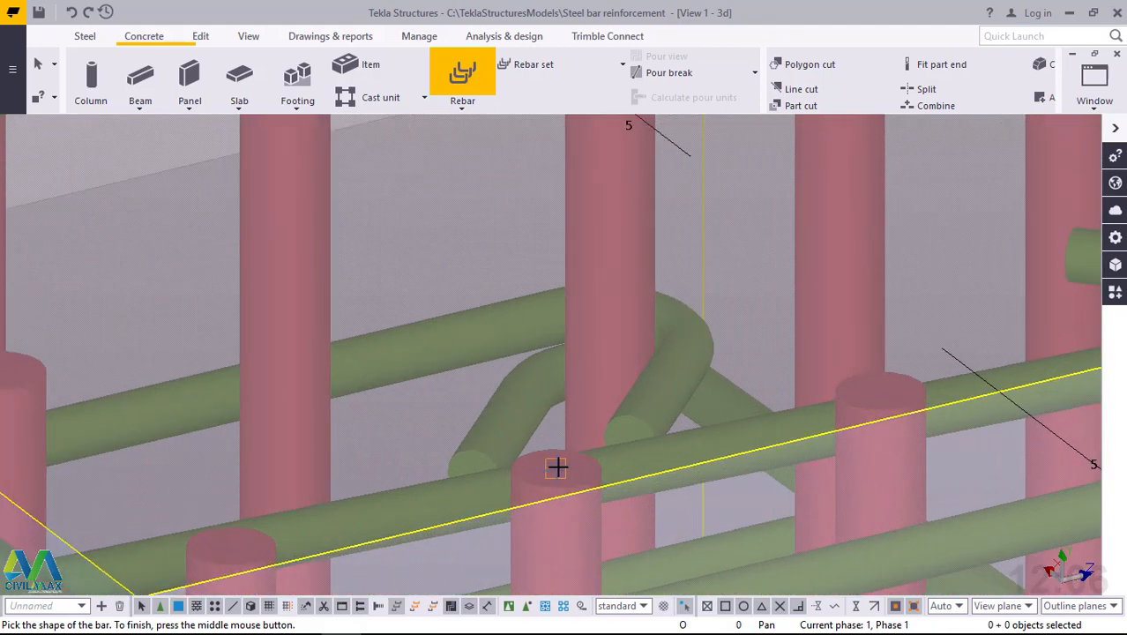
pyautogui.click(535, 481)
pyautogui.scroll(-5, 520, 471)
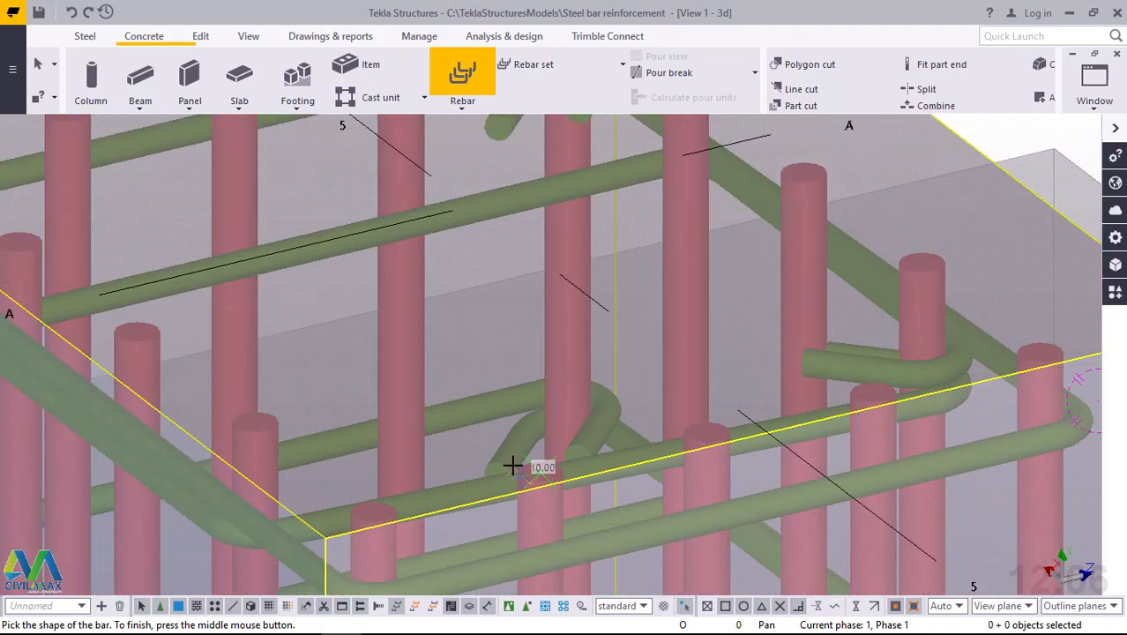
# Extend the bar shape to the top centres of the second and then the fourth bar from the left on the rear face
pyautogui.scroll(2, 274, 267)
pyautogui.scroll(5, 275, 268)
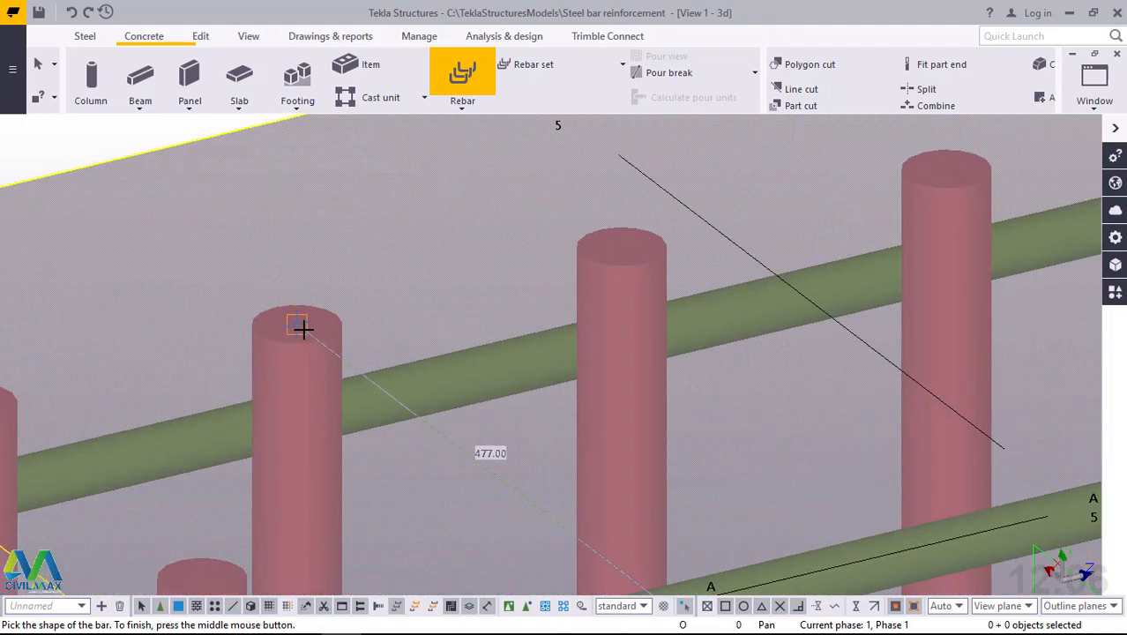
pyautogui.click(296, 324)
pyautogui.scroll(-5, 245, 346)
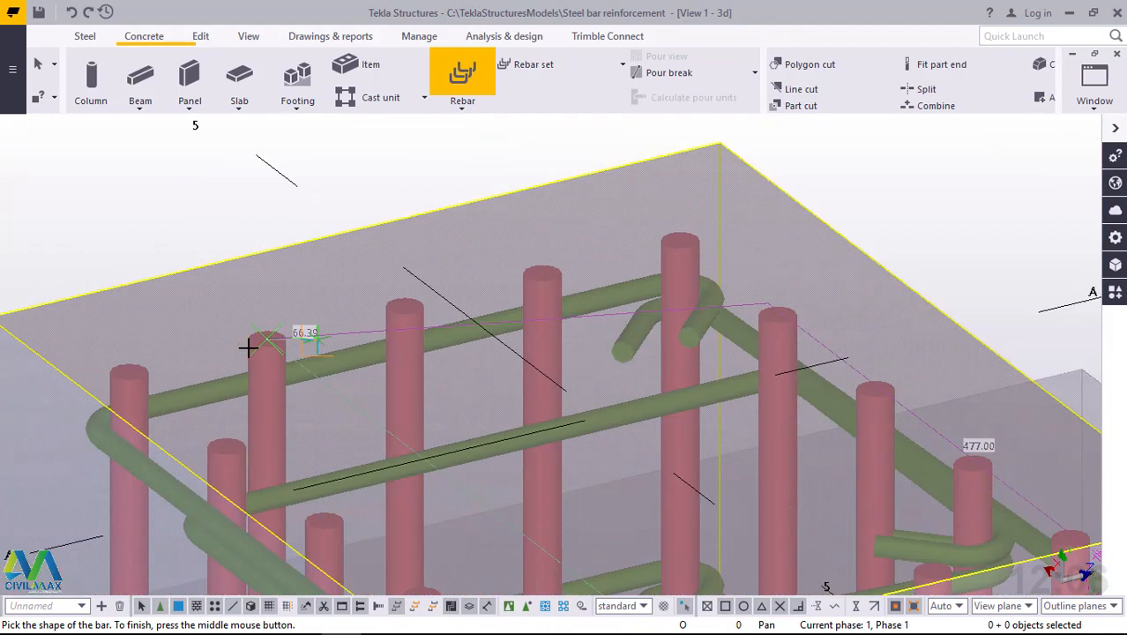
pyautogui.scroll(3, 247, 345)
pyautogui.scroll(4, 478, 297)
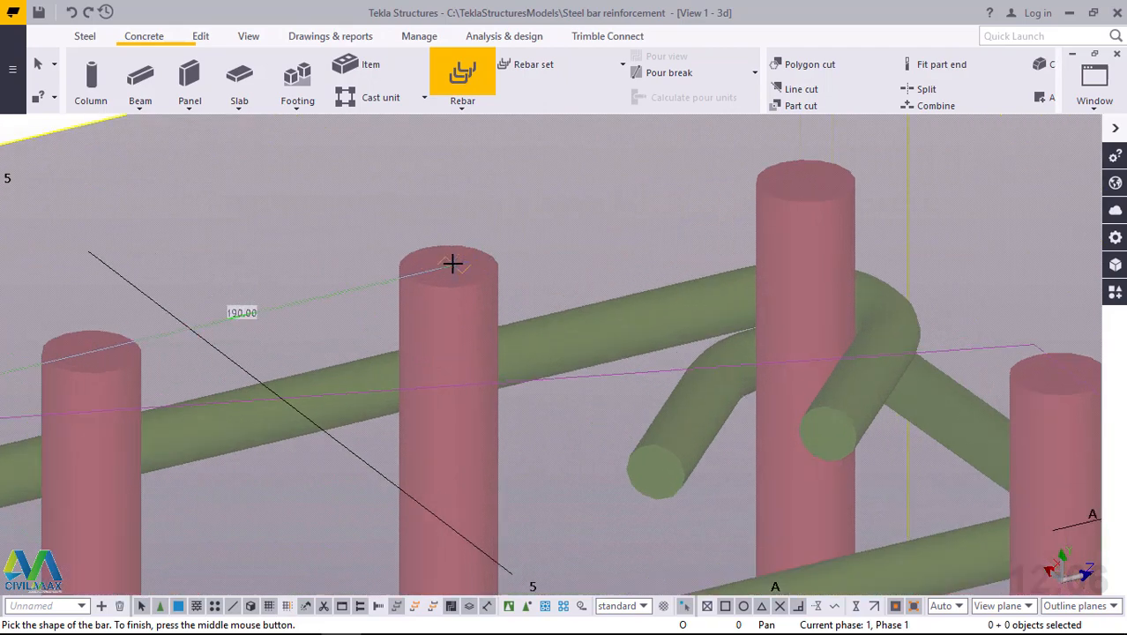
pyautogui.click(452, 270)
pyautogui.scroll(-5, 359, 231)
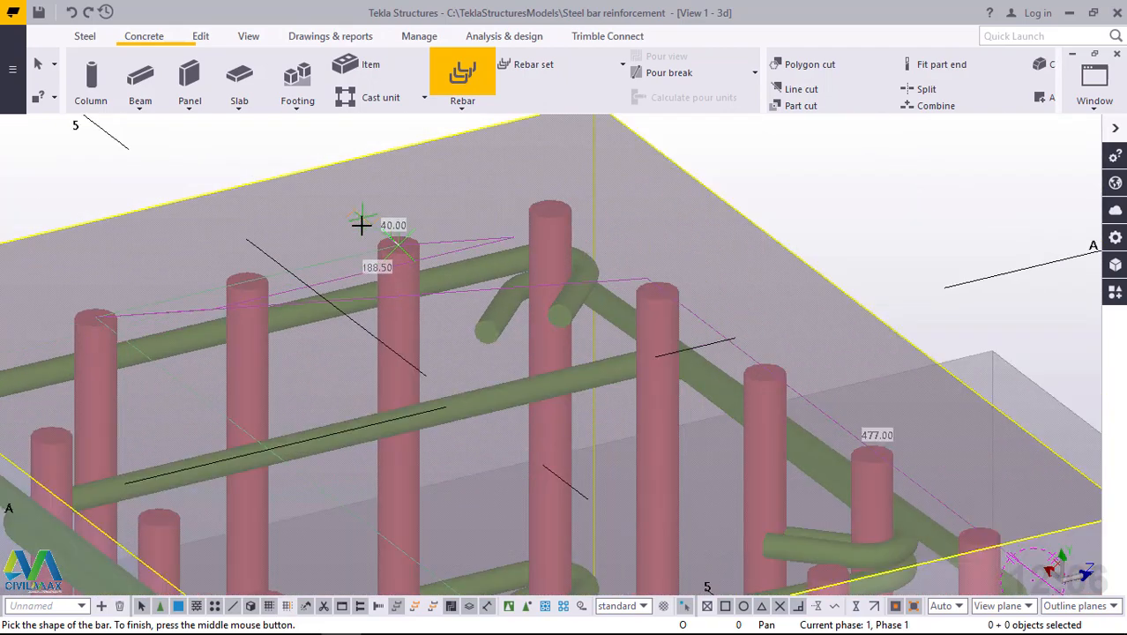
# Continue the shape to the fourth bar of the front-right face, close it at the starting bar, and finish the bar shape
pyautogui.scroll(3, 606, 389)
pyautogui.scroll(5, 608, 394)
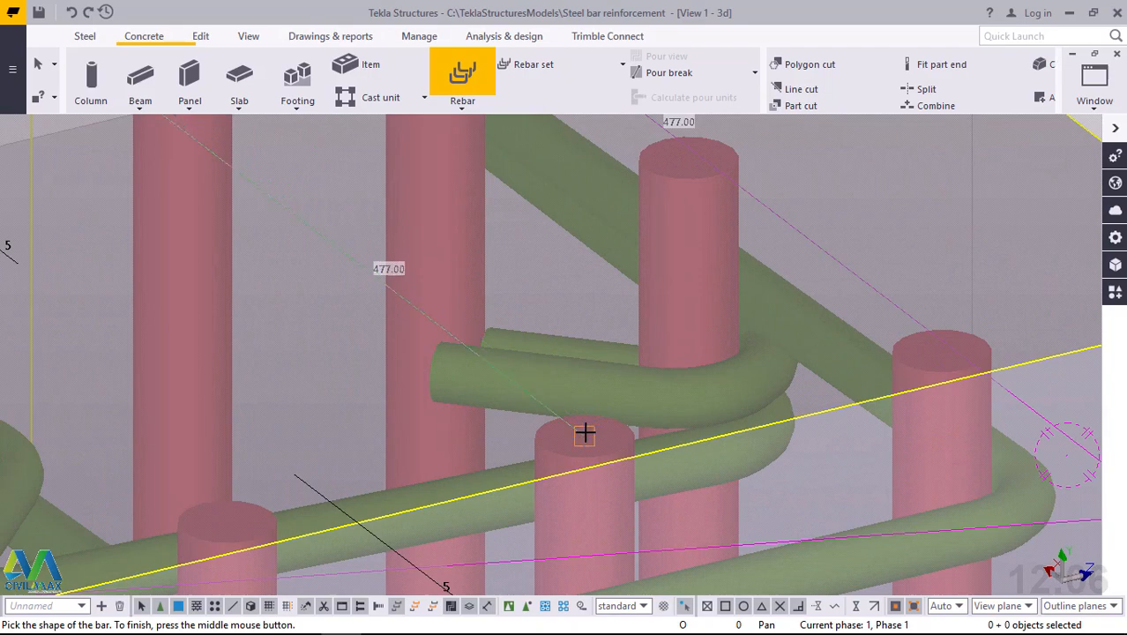
pyautogui.click(584, 433)
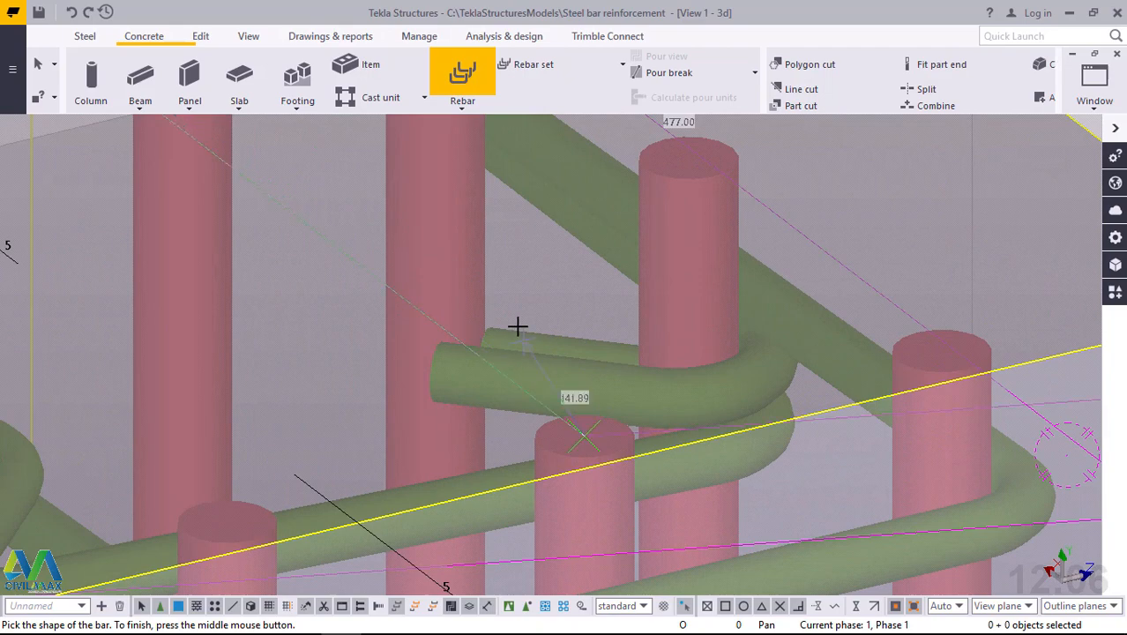
pyautogui.scroll(-5, 468, 370)
pyautogui.scroll(4, 202, 466)
pyautogui.scroll(3, 201, 465)
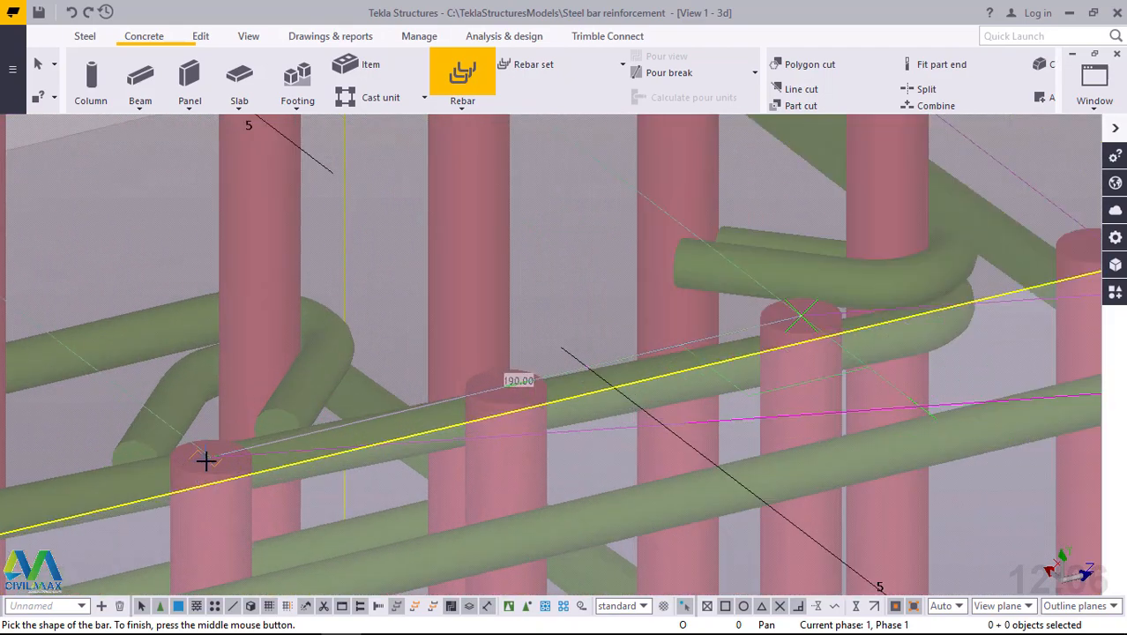
pyautogui.click(215, 451)
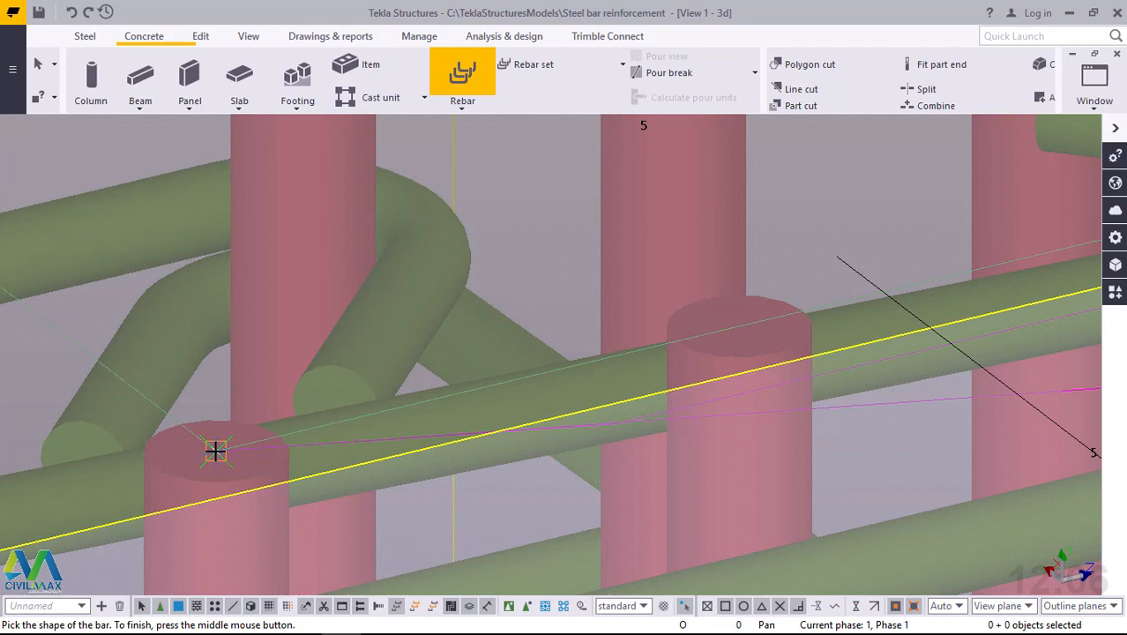
pyautogui.middleClick(215, 450)
# Set the distribution range from the pedestal's right top corner down to the bottom corner below it, and end the bar group command
pyautogui.scroll(-5, 262, 394)
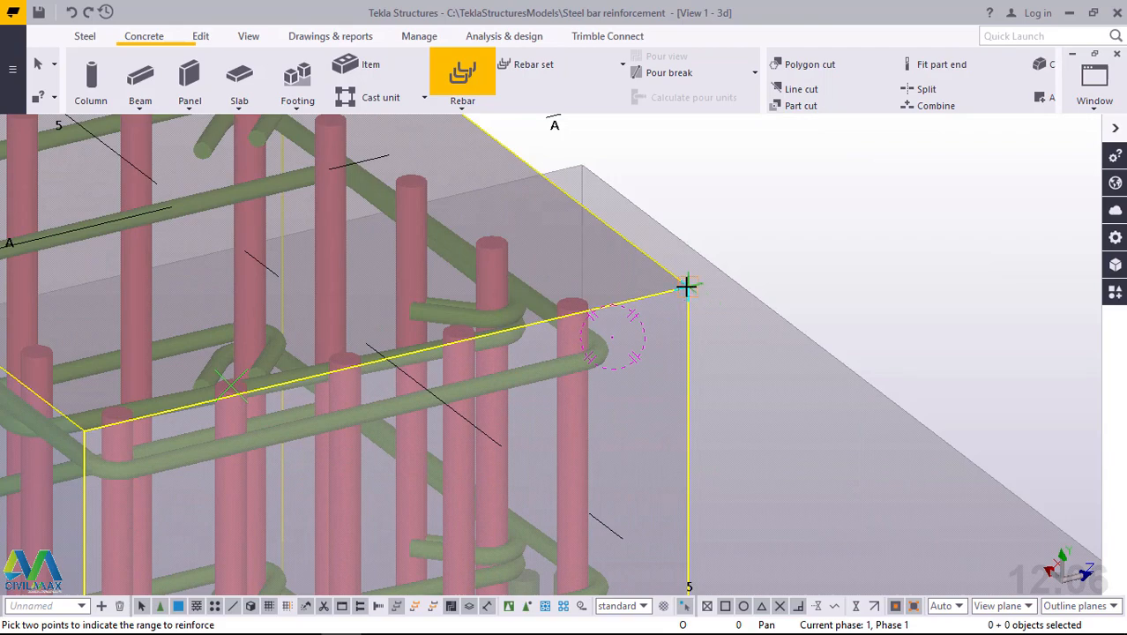
pyautogui.click(686, 286)
pyautogui.scroll(-4, 607, 174)
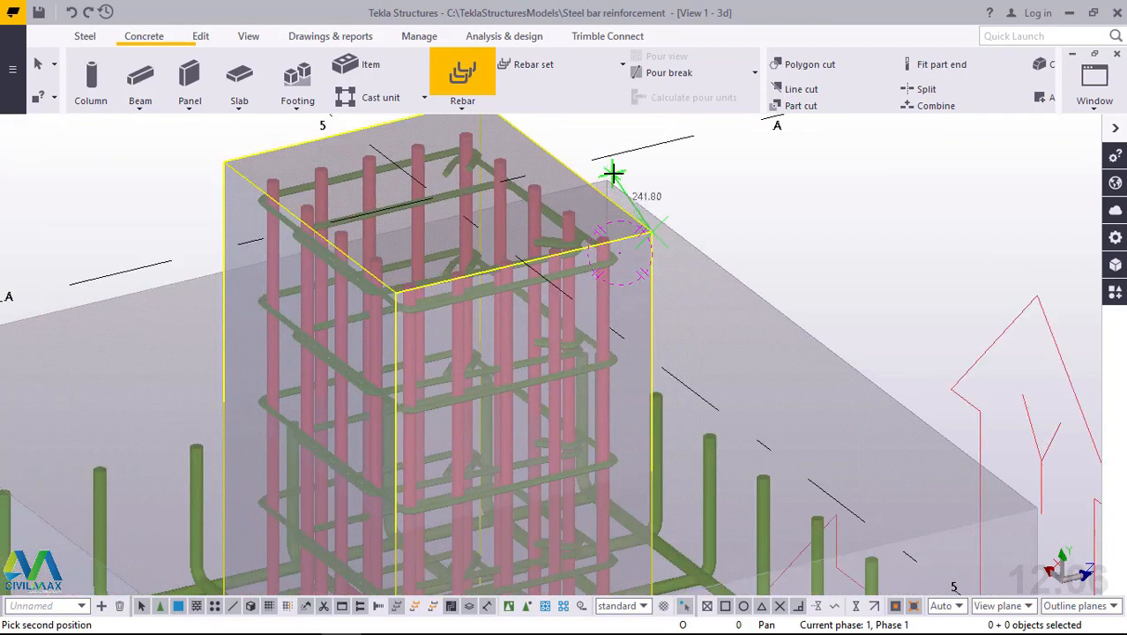
pyautogui.scroll(-3, 612, 173)
pyautogui.scroll(5, 639, 472)
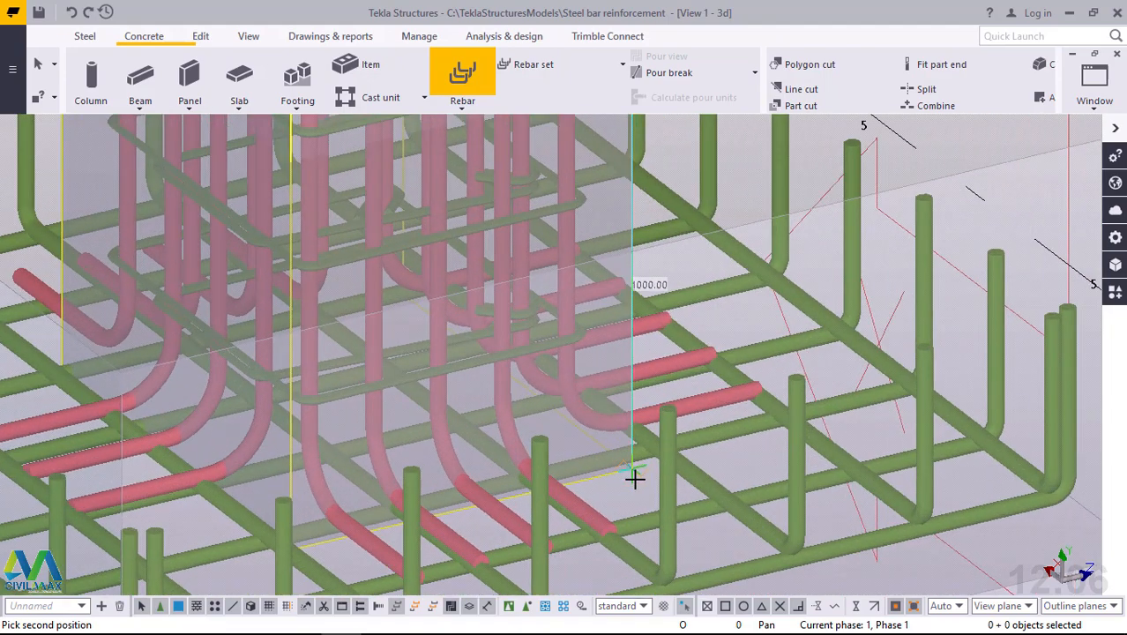
pyautogui.scroll(4, 635, 477)
pyautogui.scroll(2, 632, 454)
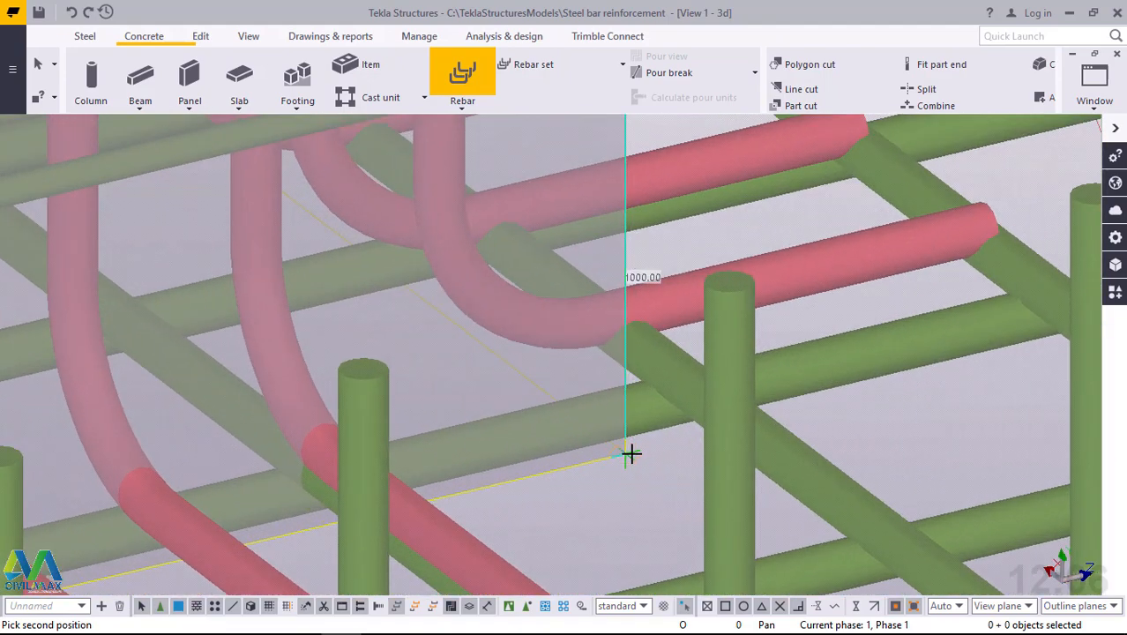
pyautogui.scroll(2, 629, 453)
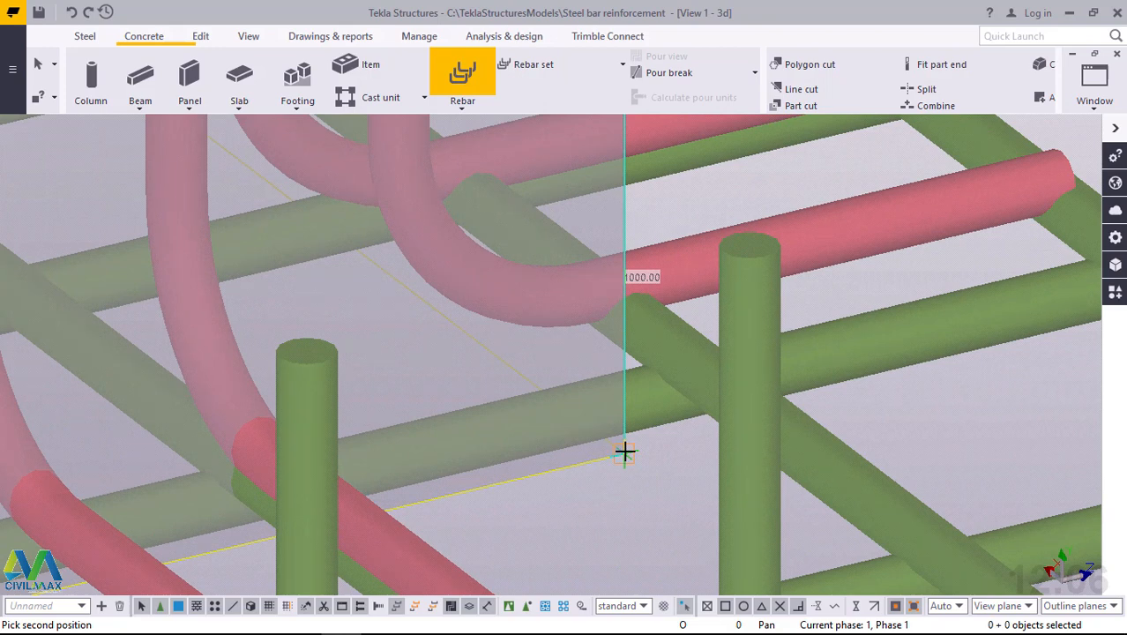
pyautogui.click(624, 452)
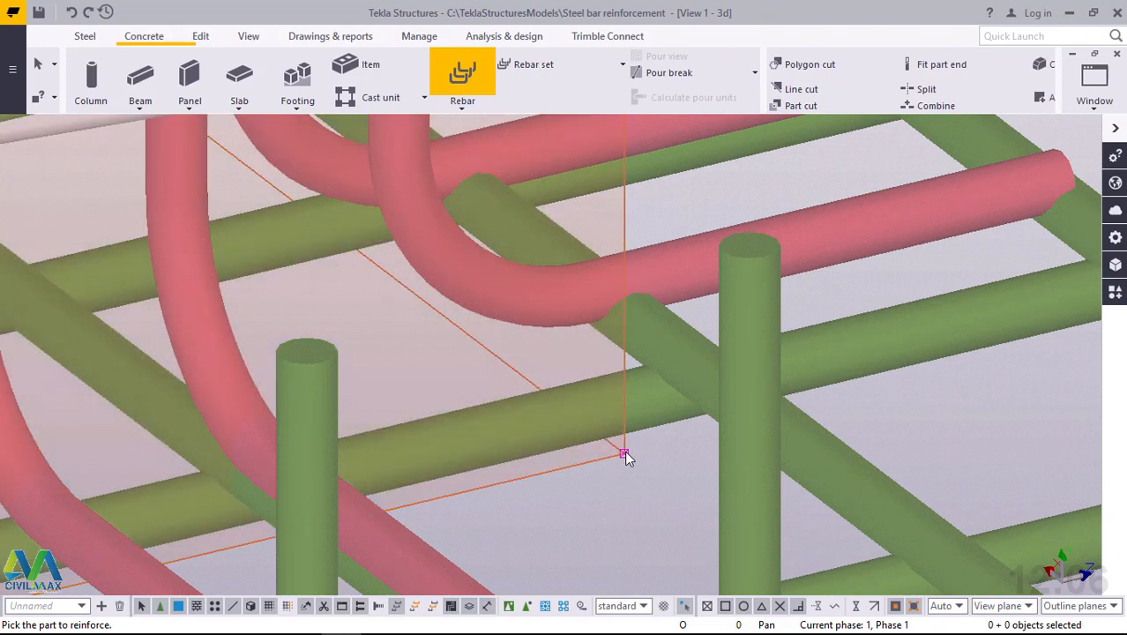
pyautogui.rightClick(796, 189)
pyautogui.click(815, 176)
pyautogui.scroll(-2, 621, 467)
pyautogui.scroll(-6, 599, 490)
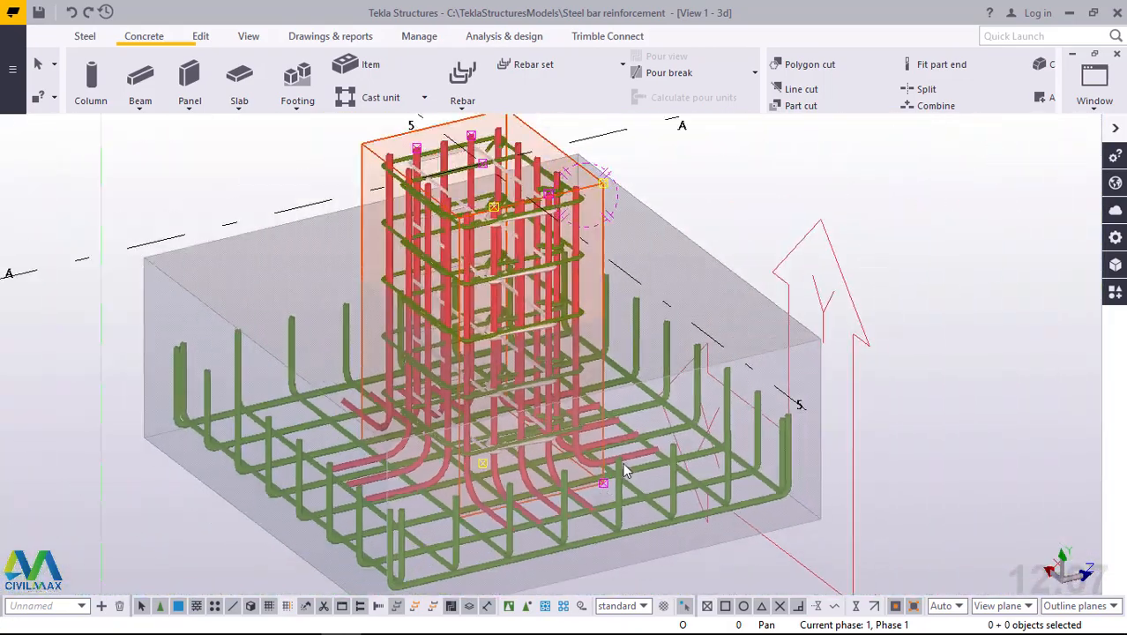
# Set the new crosswise stirrup group's cover thickness from plane to 45 and apply the modification
pyautogui.scroll(8, 481, 162)
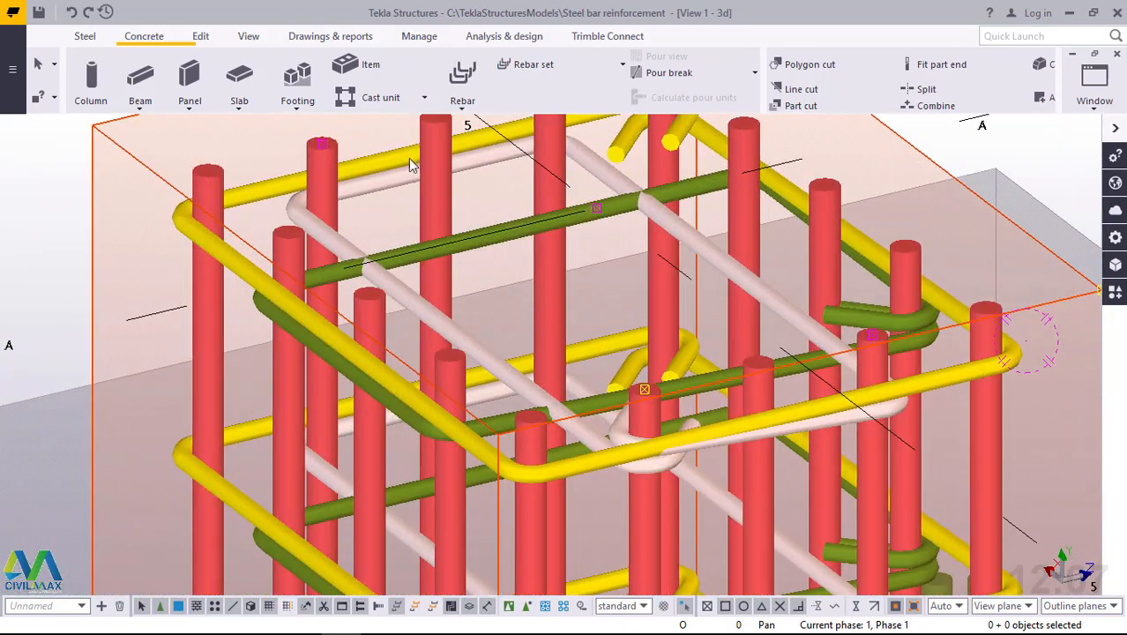
pyautogui.scroll(2, 646, 203)
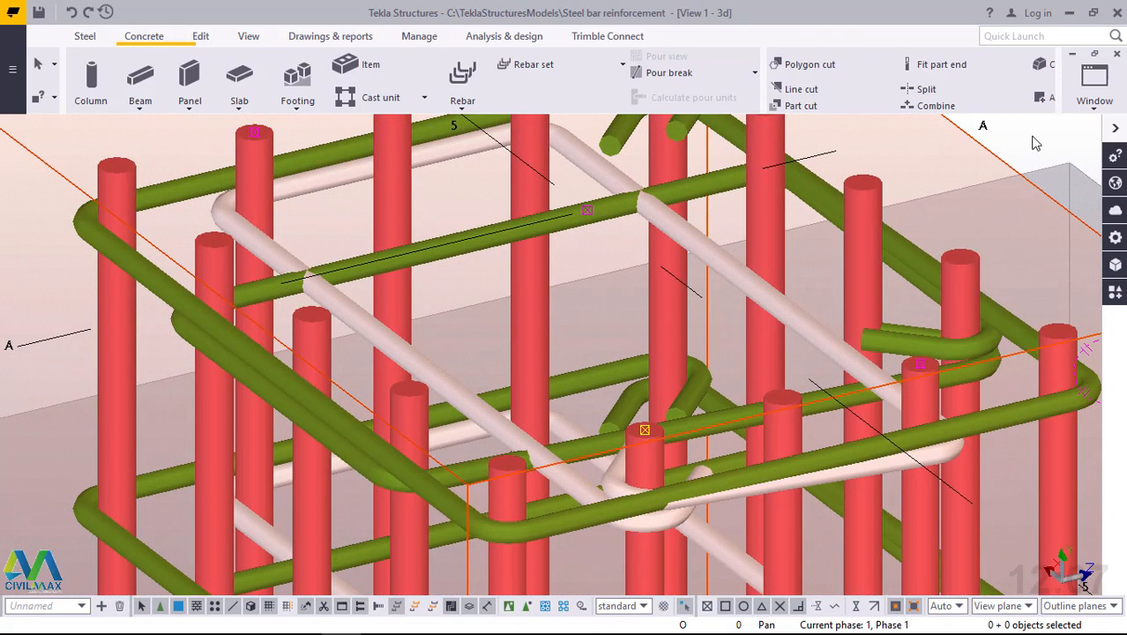
pyautogui.click(1035, 143)
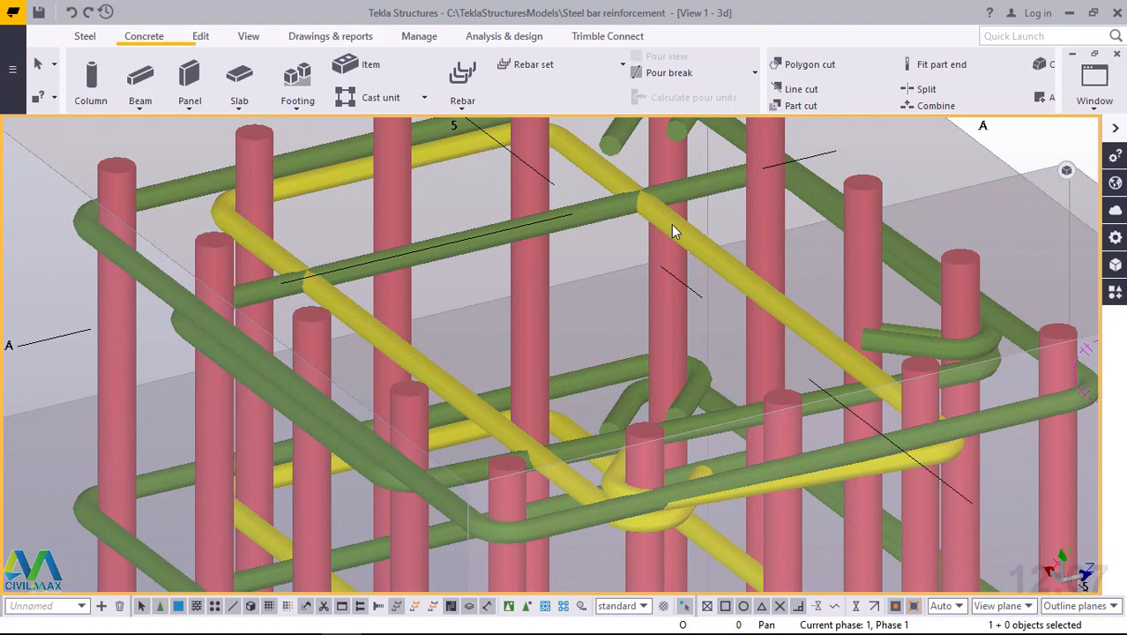
pyautogui.press('v')
pyautogui.doubleClick(671, 225)
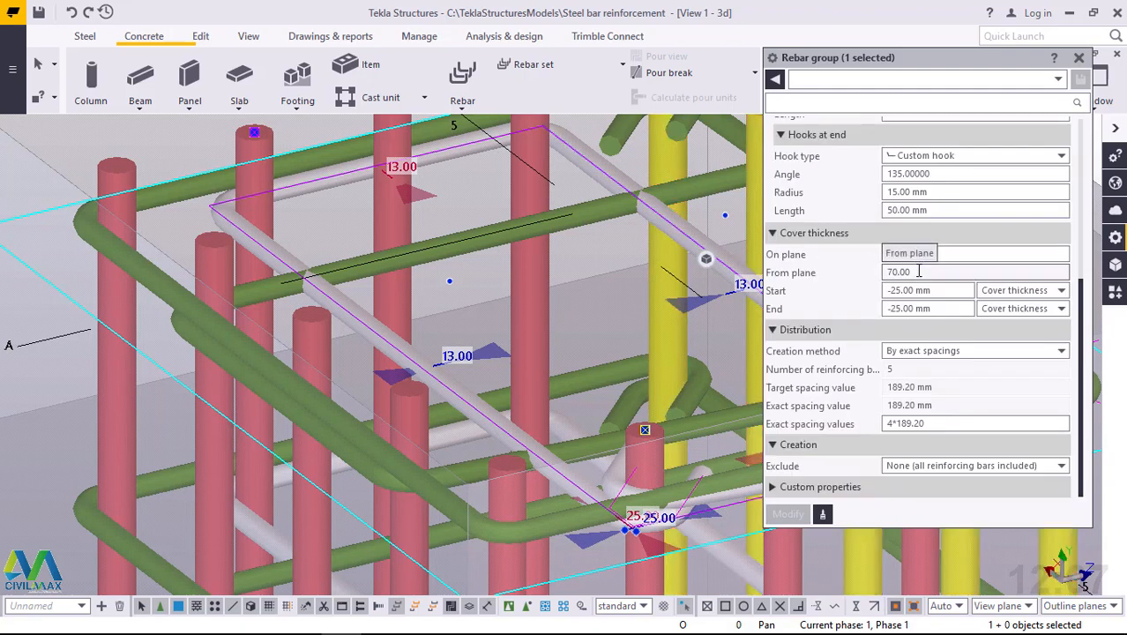
pyautogui.doubleClick(884, 273)
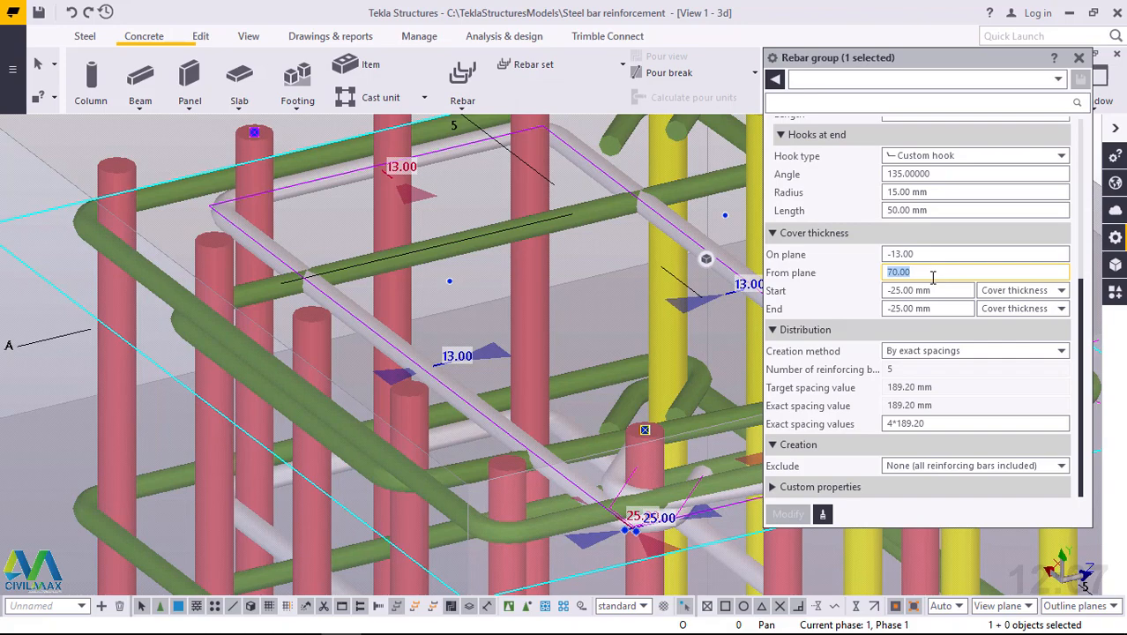
pyautogui.write('45')
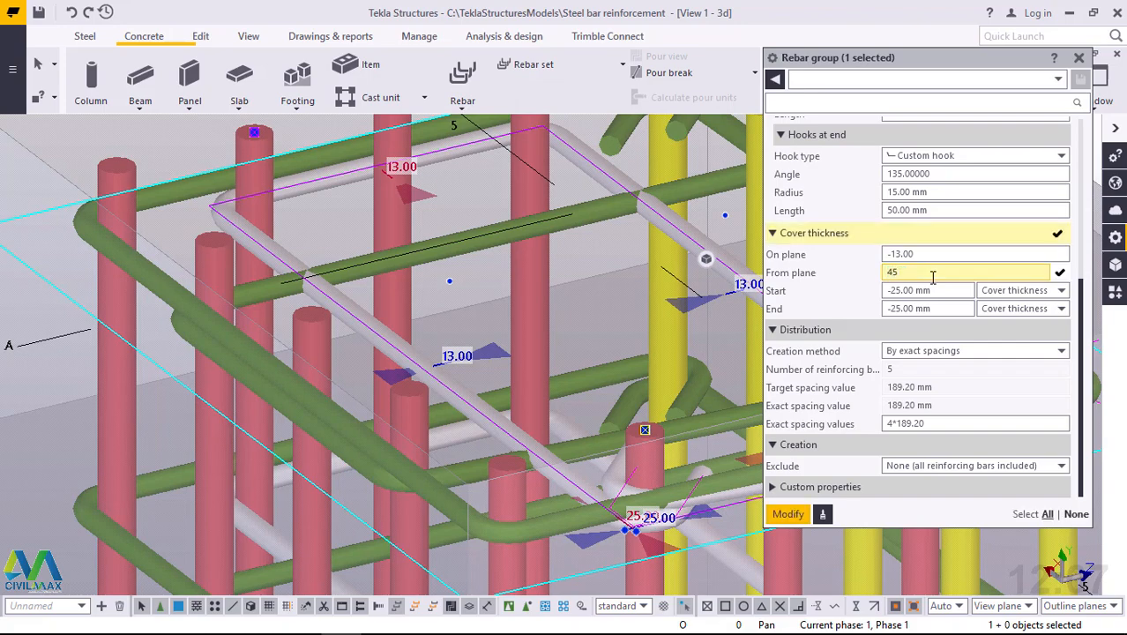
pyautogui.click(791, 515)
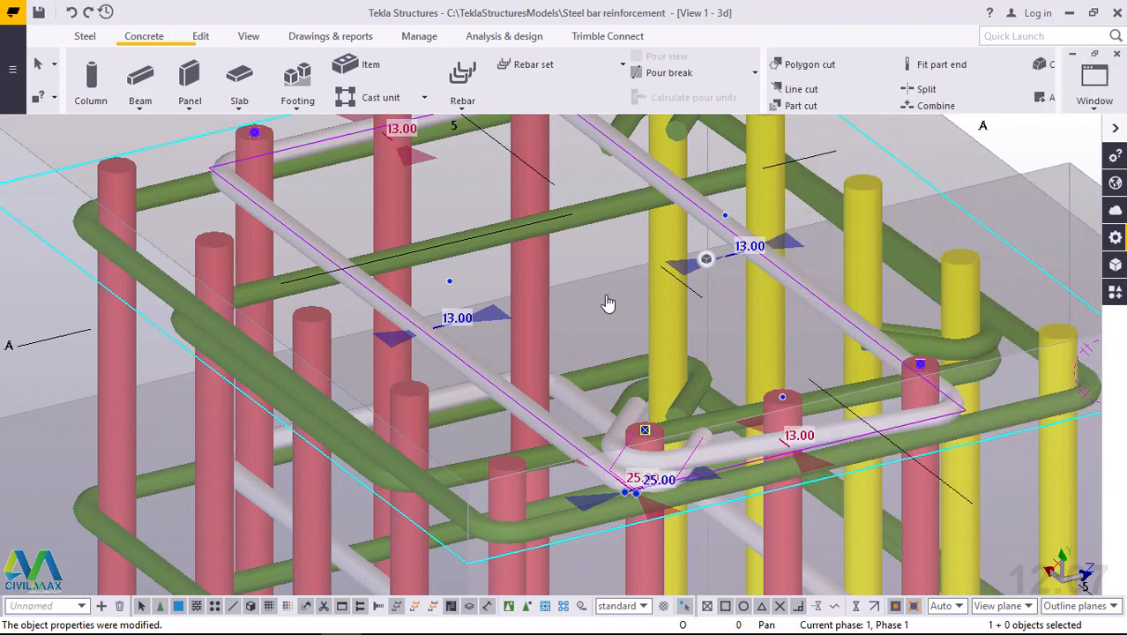
# Clear the selection and examine from several angles how the outer, inner and crosswise stirrups sit around the pedestal's vertical bars
pyautogui.scroll(-3, 607, 302)
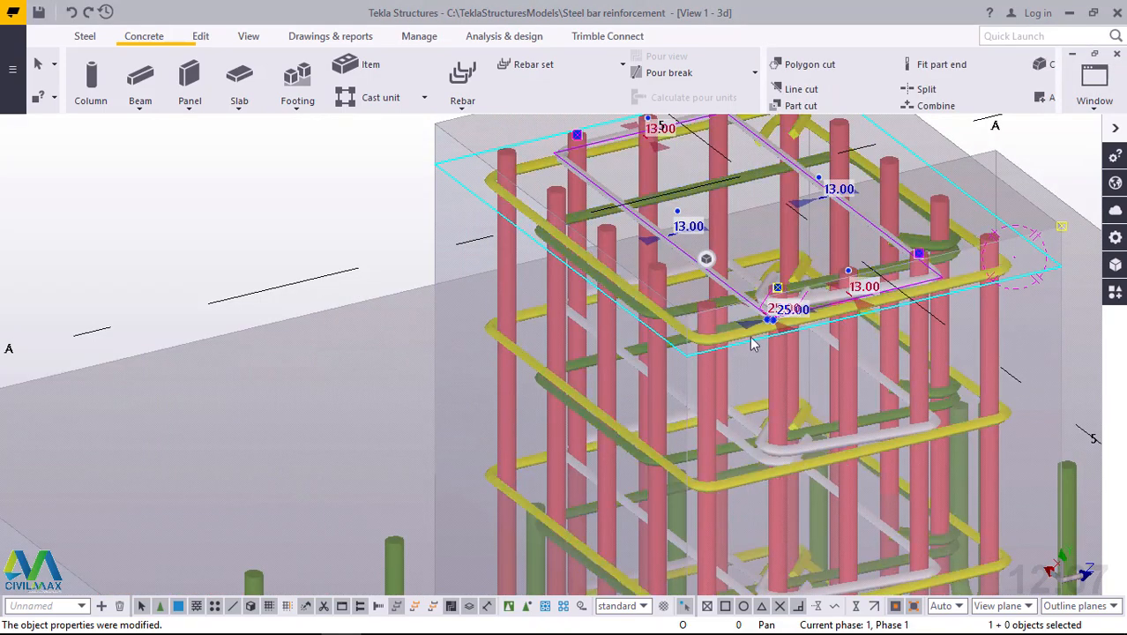
pyautogui.keyDown('ctrl'); pyautogui.moveTo(844, 285); pyautogui.dragTo(864, 304, button='middle'); pyautogui.keyUp('ctrl')
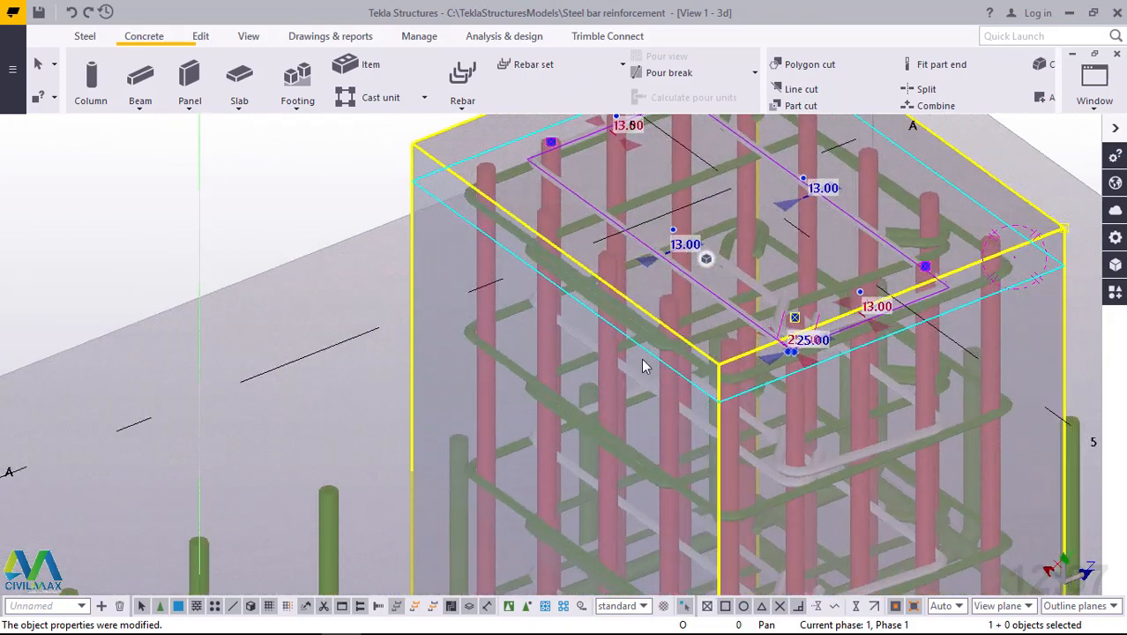
pyautogui.scroll(-3, 434, 420)
pyautogui.scroll(2, 791, 233)
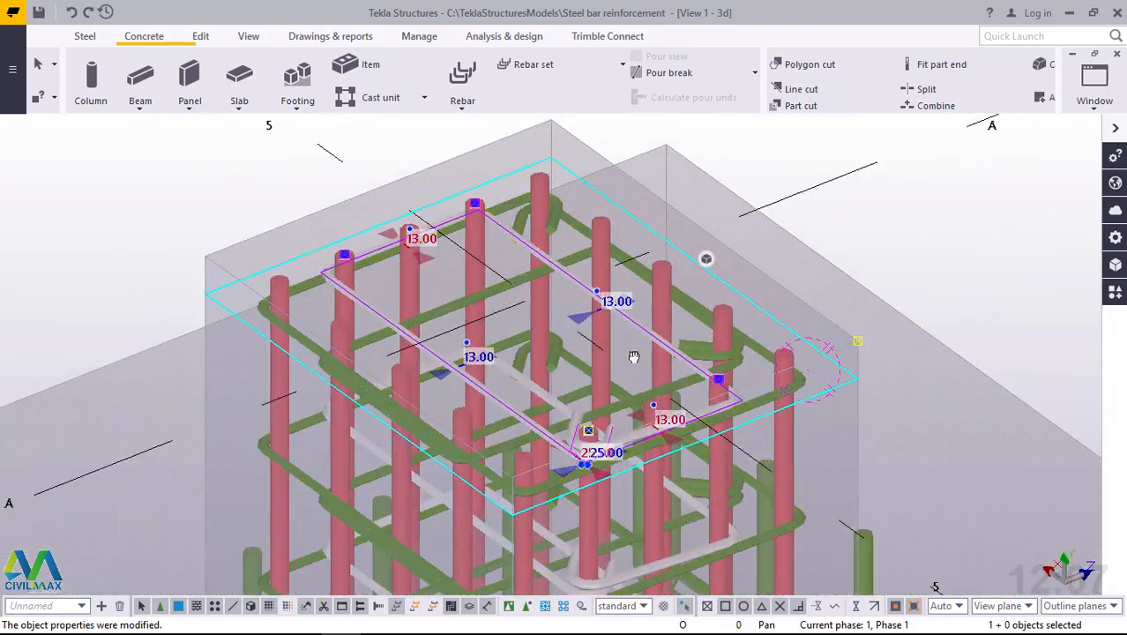
pyautogui.keyDown('ctrl'); pyautogui.moveTo(633, 350); pyautogui.dragTo(644, 363, button='middle'); pyautogui.keyUp('ctrl')
pyautogui.click(936, 220)
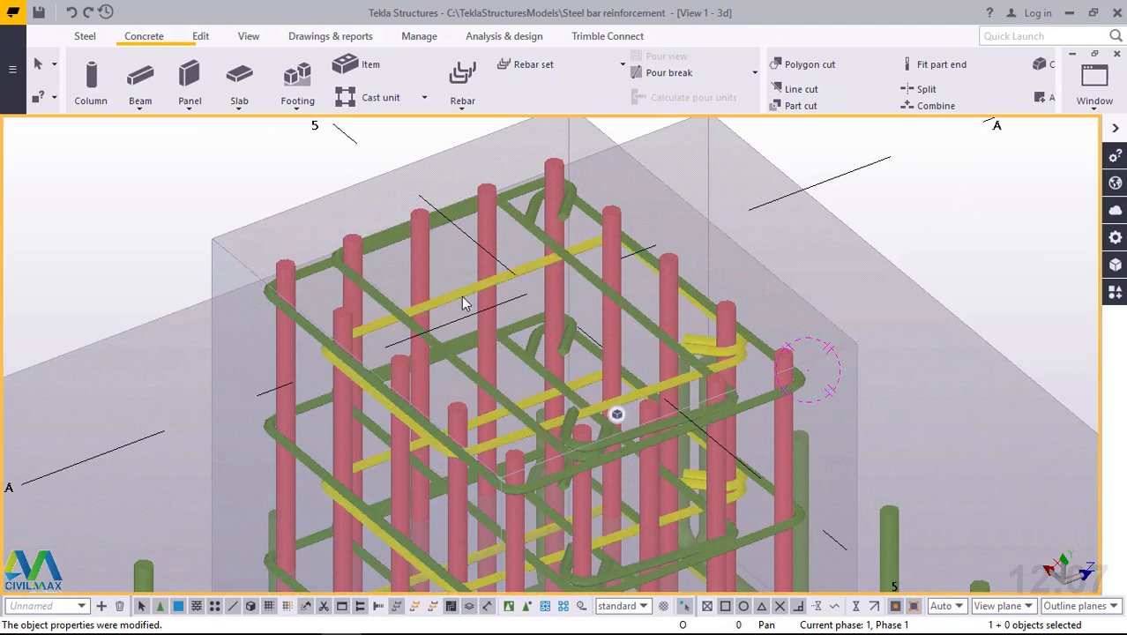
pyautogui.scroll(3, 461, 291)
pyautogui.moveTo(638, 399)
pyautogui.keyDown('ctrl'); pyautogui.mouseDown(button='middle')
pyautogui.moveTo(622, 315)
pyautogui.moveTo(618, 370)
pyautogui.moveTo(654, 386)
pyautogui.mouseUp(button='middle'); pyautogui.keyUp('ctrl')
pyautogui.scroll(-3, 610, 339)
pyautogui.scroll(-2, 620, 332)
pyautogui.scroll(2, 691, 209)
pyautogui.keyDown('ctrl'); pyautogui.moveTo(692, 210); pyautogui.dragTo(581, 331, button='middle'); pyautogui.keyUp('ctrl')
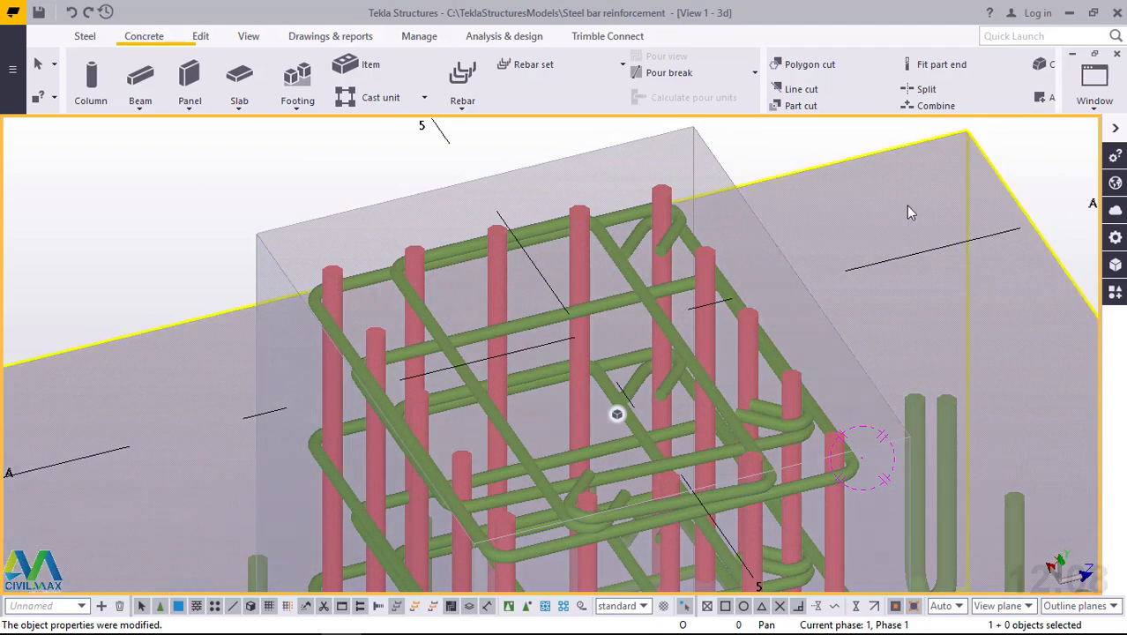
# Start a bar group on the pedestal and run its diamond shape from the front-left face's middle vertical bar to the back-left face's middle bar
pyautogui.click(462, 100)
pyautogui.click(470, 126)
pyautogui.click(560, 155)
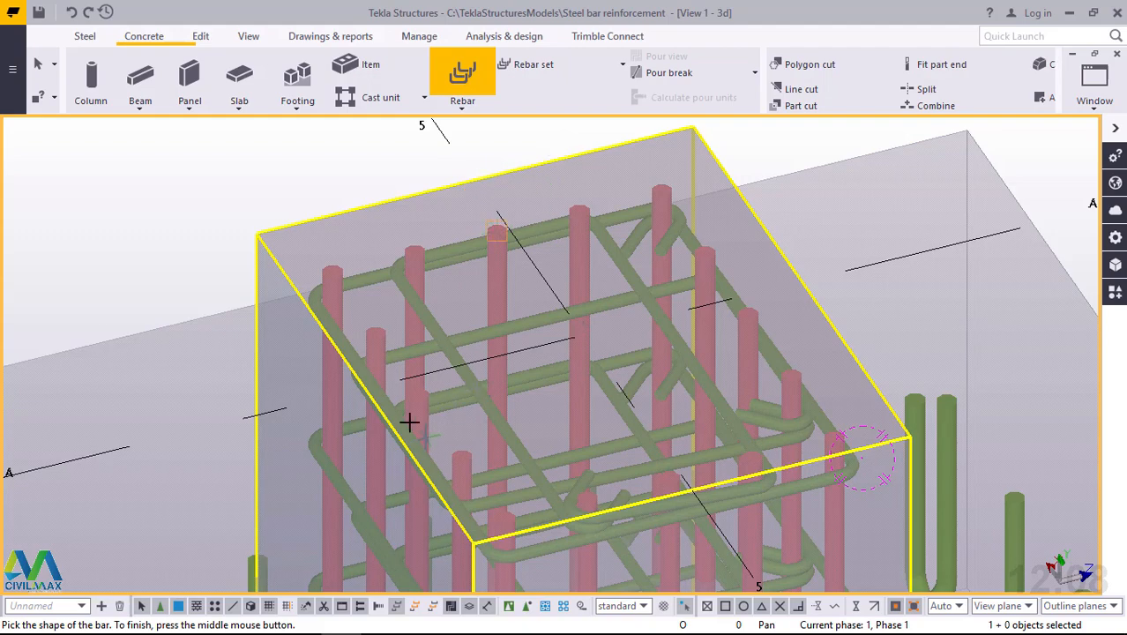
pyautogui.scroll(5, 405, 405)
pyautogui.scroll(5, 434, 388)
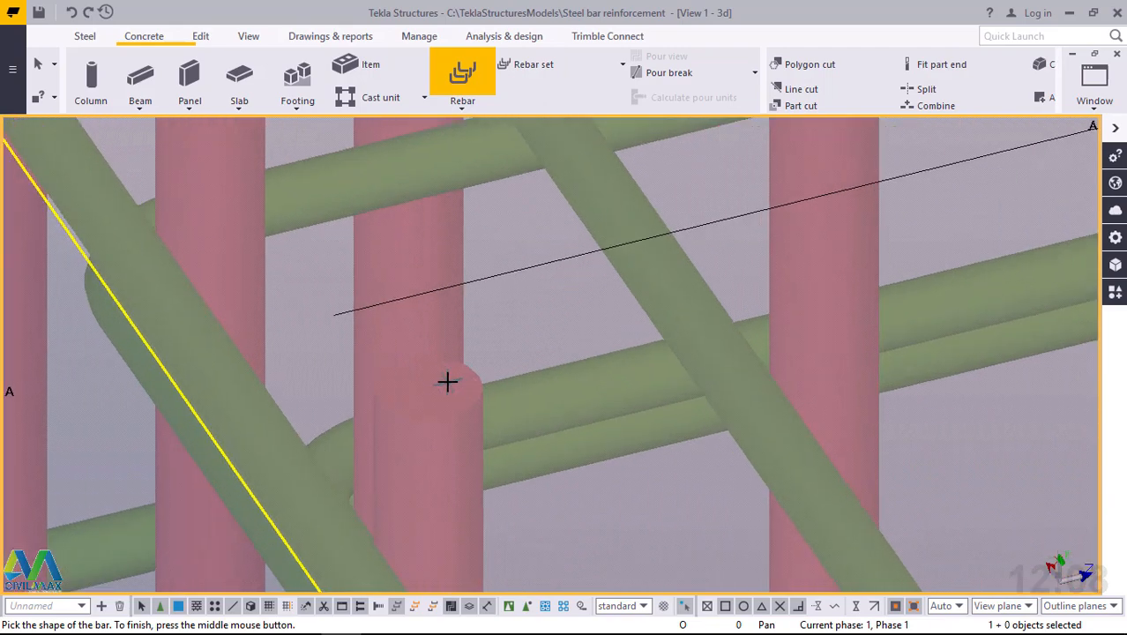
pyautogui.scroll(-8, 418, 392)
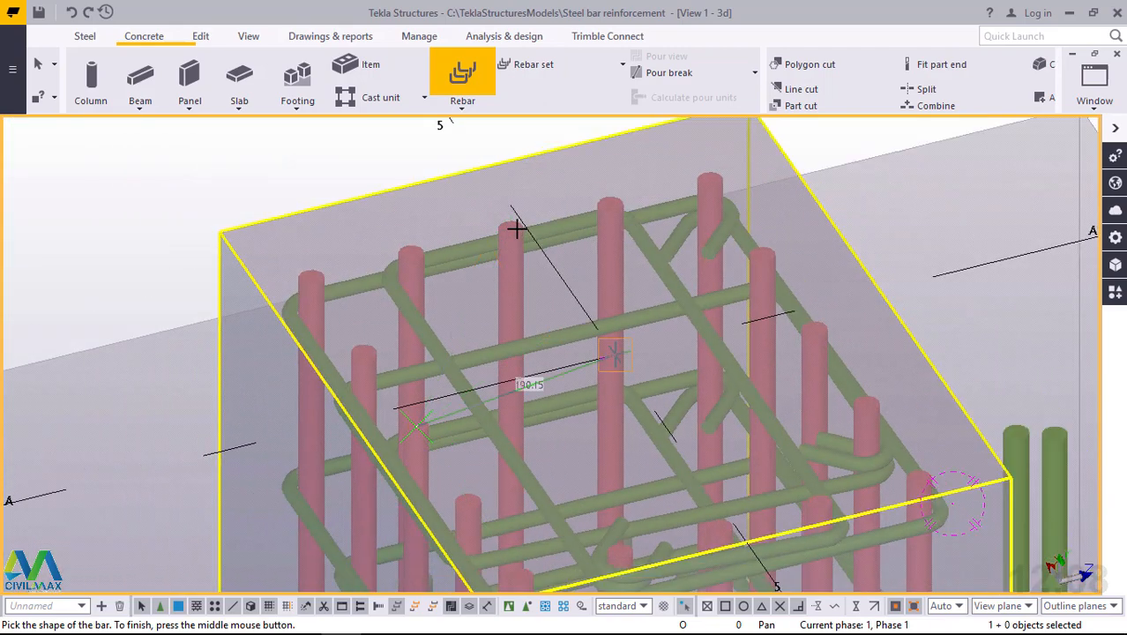
pyautogui.scroll(5, 518, 227)
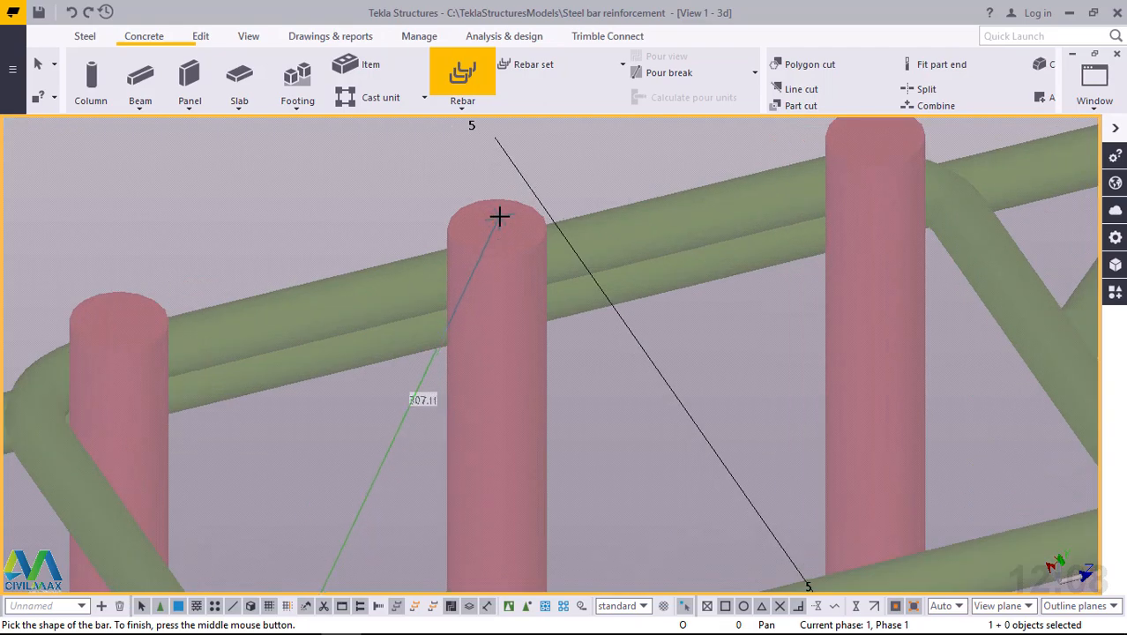
pyautogui.scroll(-2, 499, 219)
pyautogui.click(499, 219)
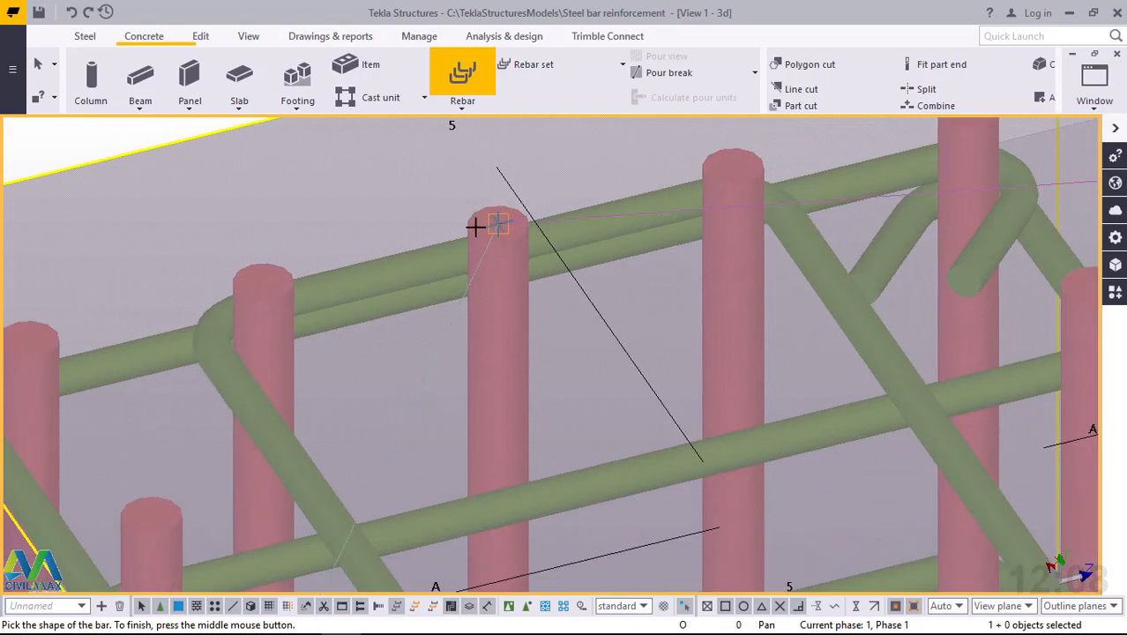
# Continue the diamond shape through the middle vertical bar of the back-right face to the middle bar of the front-right face
pyautogui.scroll(-2, 471, 230)
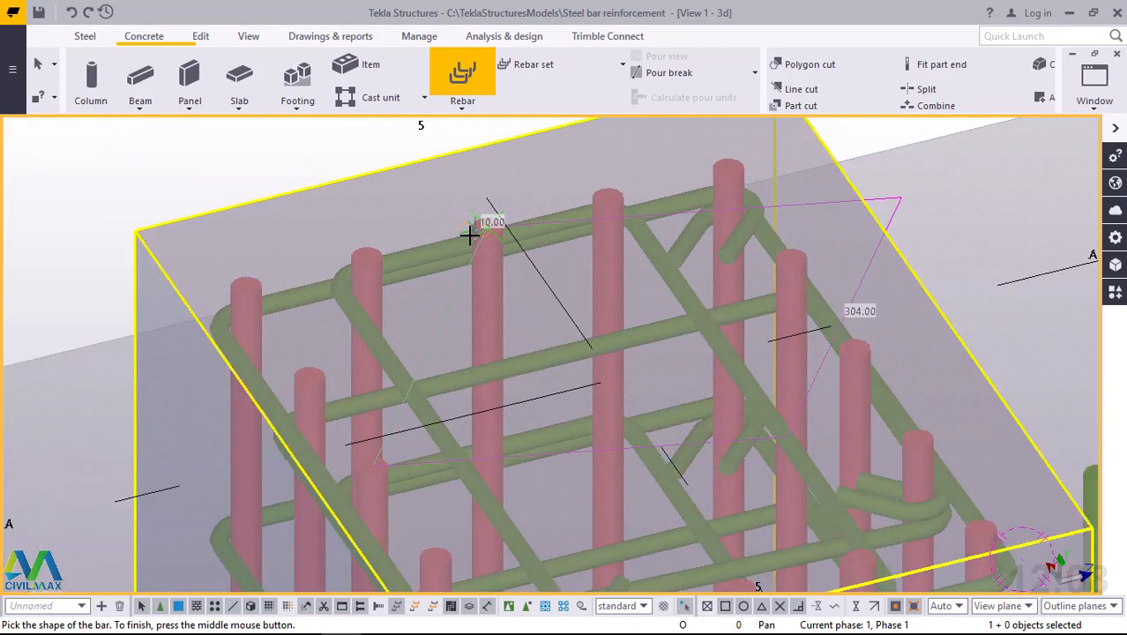
pyautogui.scroll(5, 859, 357)
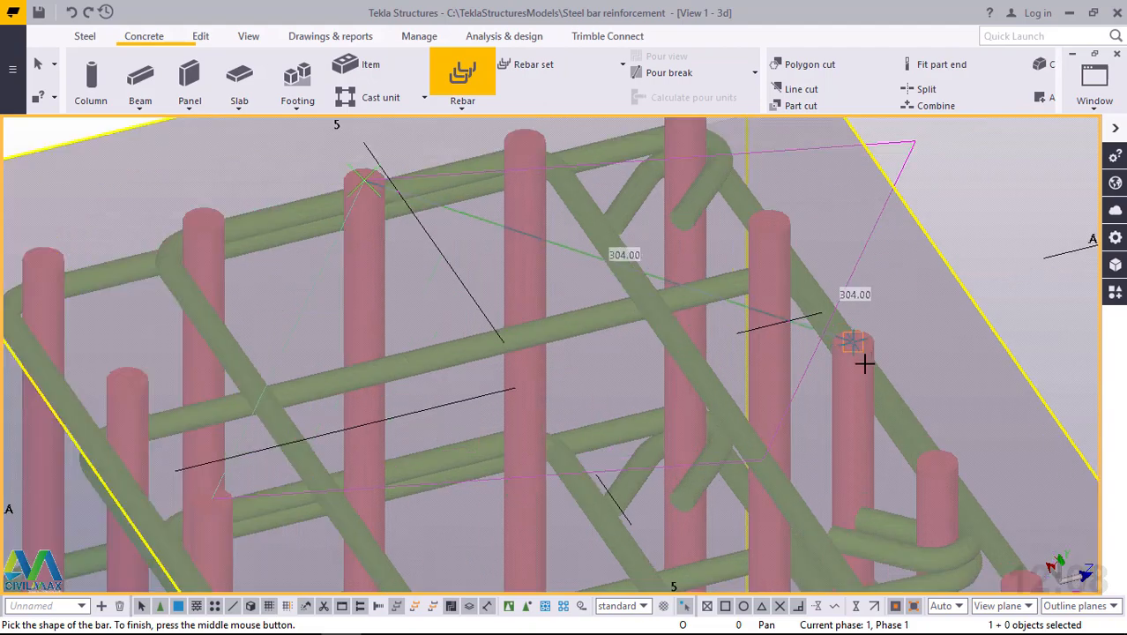
pyautogui.scroll(4, 851, 324)
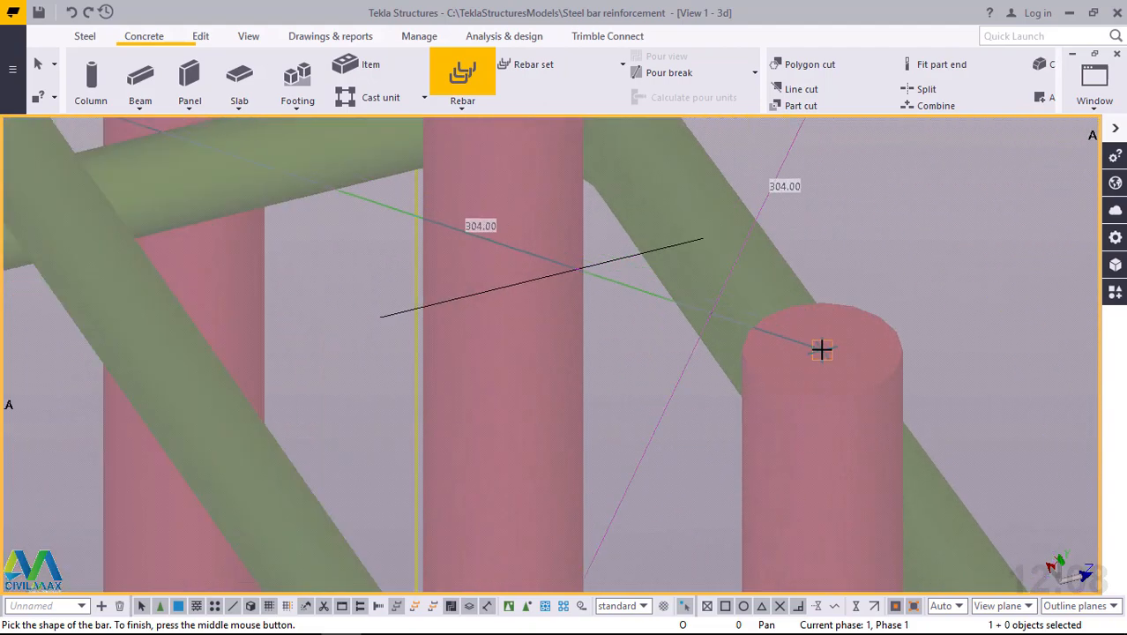
pyautogui.scroll(-6, 850, 269)
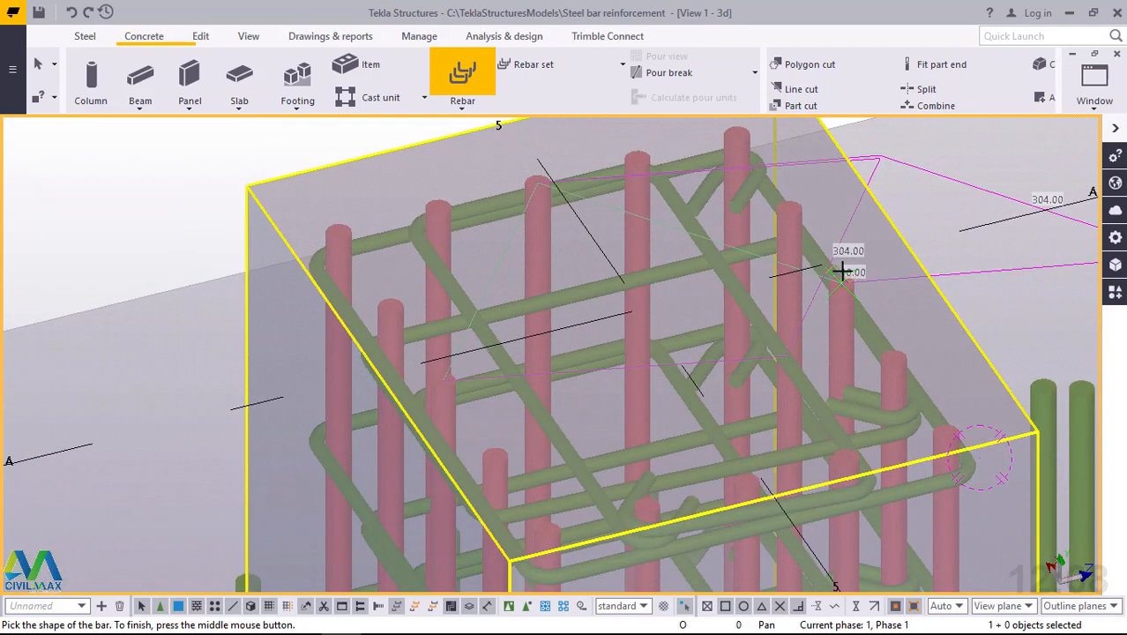
pyautogui.scroll(2, 753, 483)
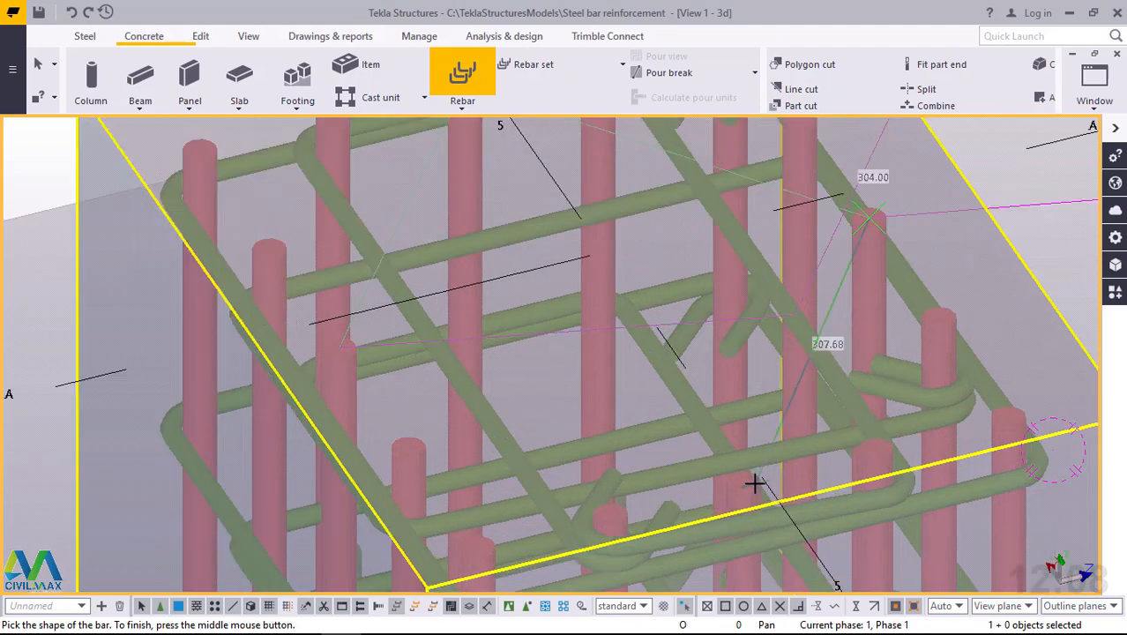
pyautogui.scroll(5, 753, 483)
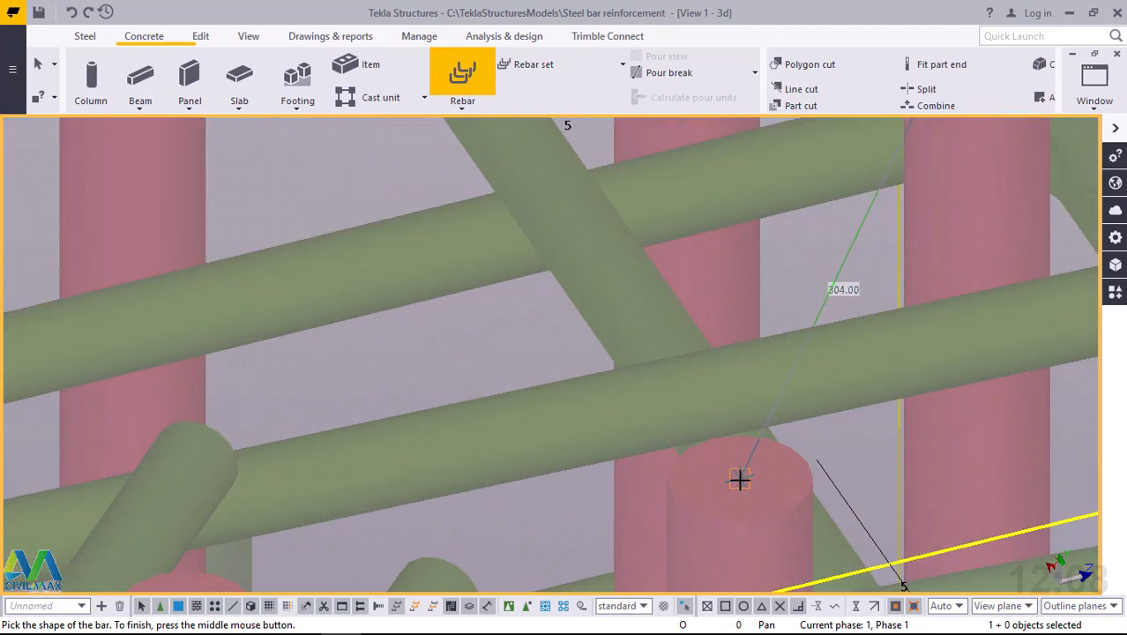
pyautogui.click(738, 479)
# Close the diamond shape at its starting bar on the front-left face and finish the bar shape
pyautogui.scroll(-5, 770, 393)
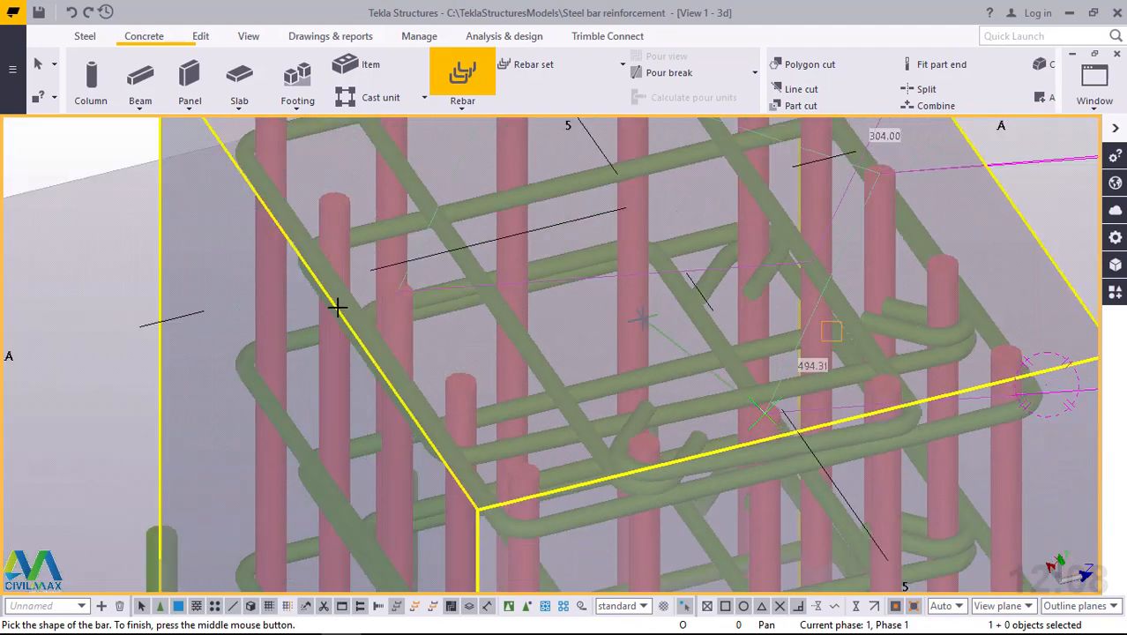
pyautogui.scroll(5, 366, 307)
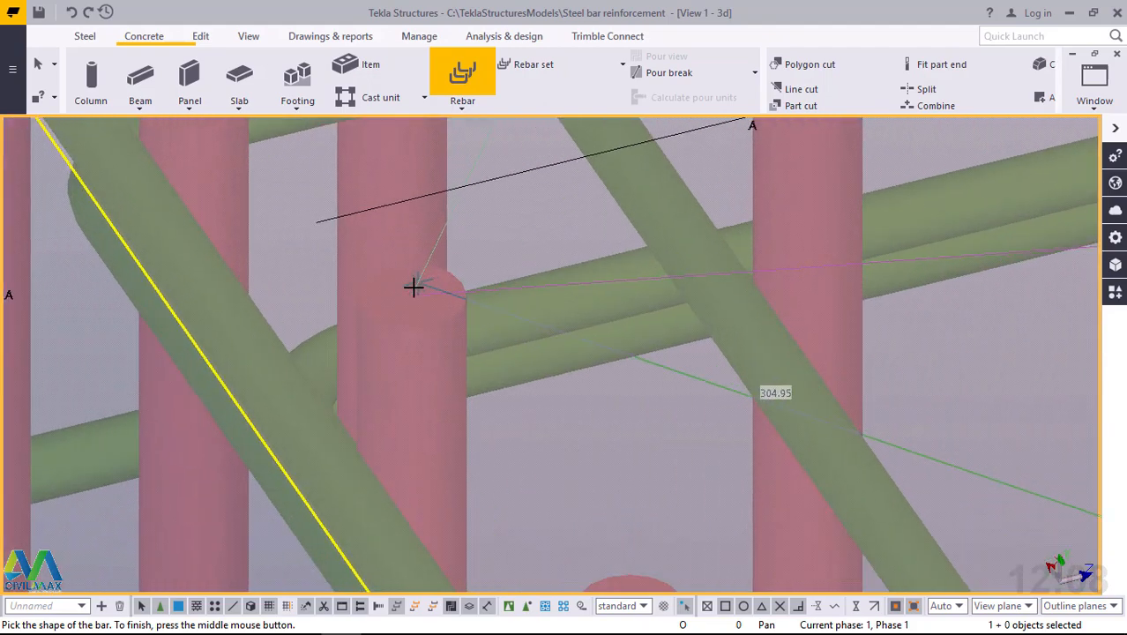
pyautogui.scroll(3, 413, 289)
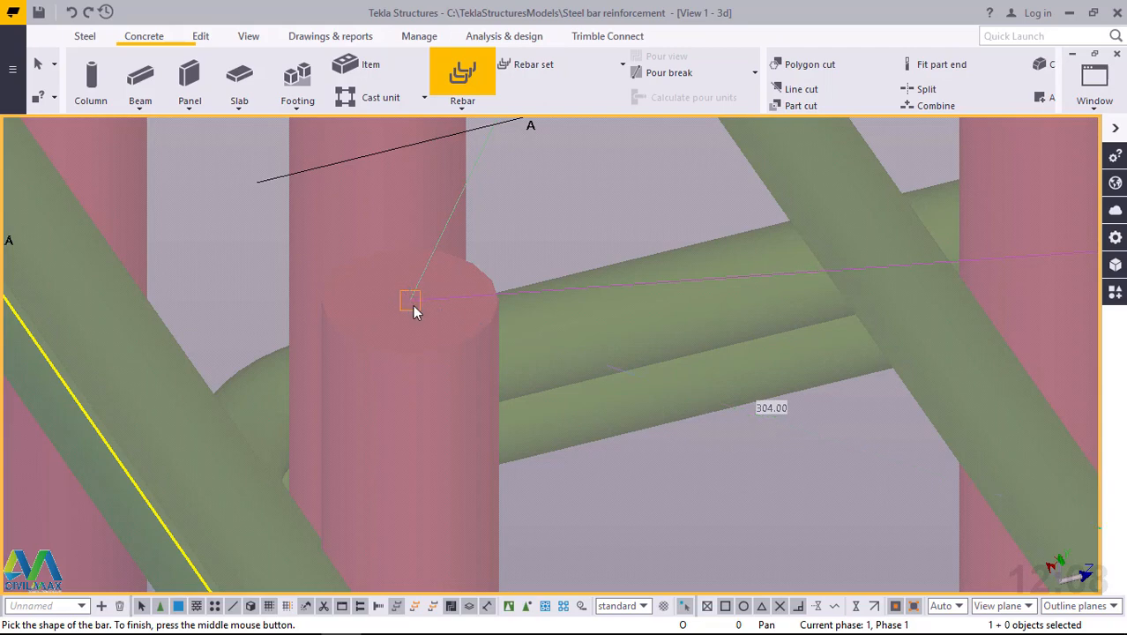
pyautogui.click(413, 304)
pyautogui.middleClick(413, 304)
# Set the diamond group's distribution range from the pedestal's right top corner to the bottom corner directly below it, and end the command
pyautogui.scroll(-2, 395, 316)
pyautogui.scroll(-6, 394, 315)
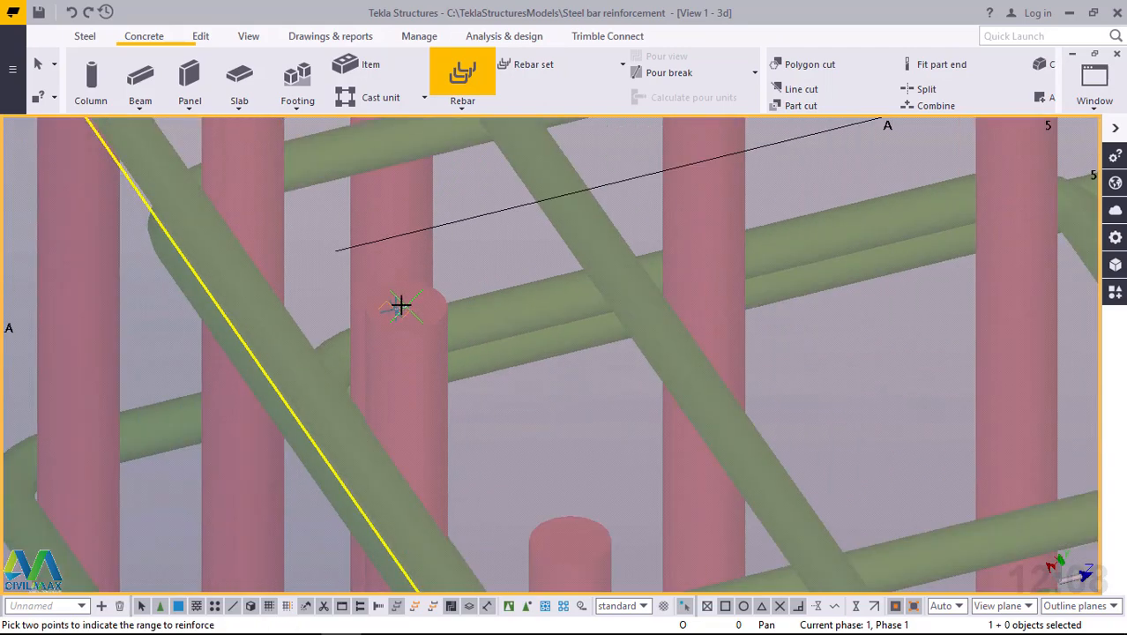
pyautogui.scroll(-3, 411, 265)
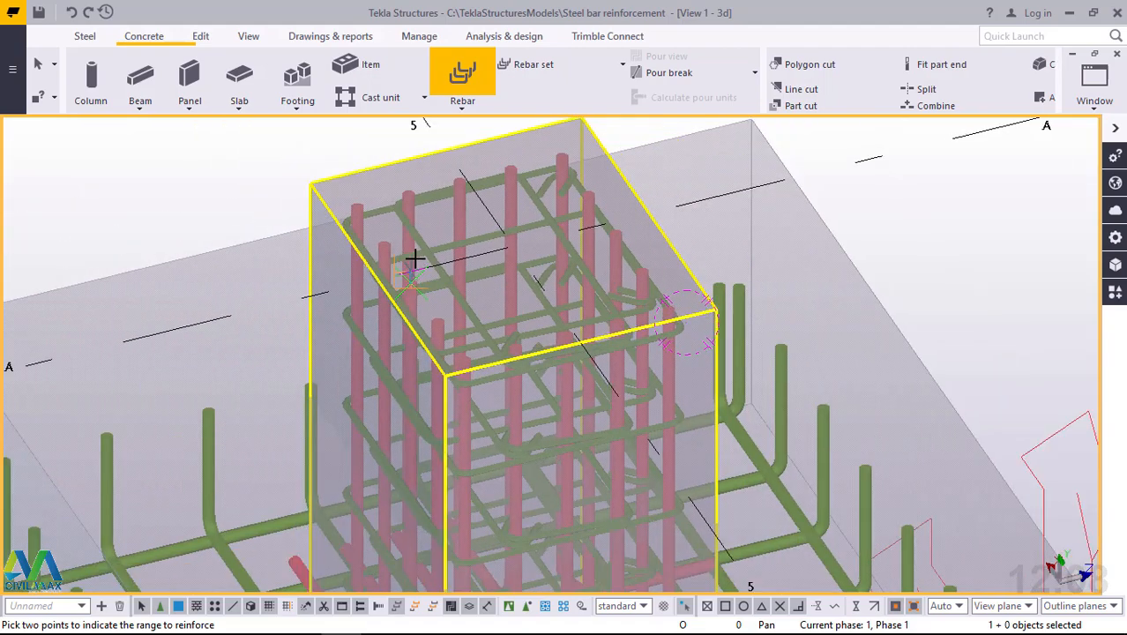
pyautogui.scroll(7, 615, 327)
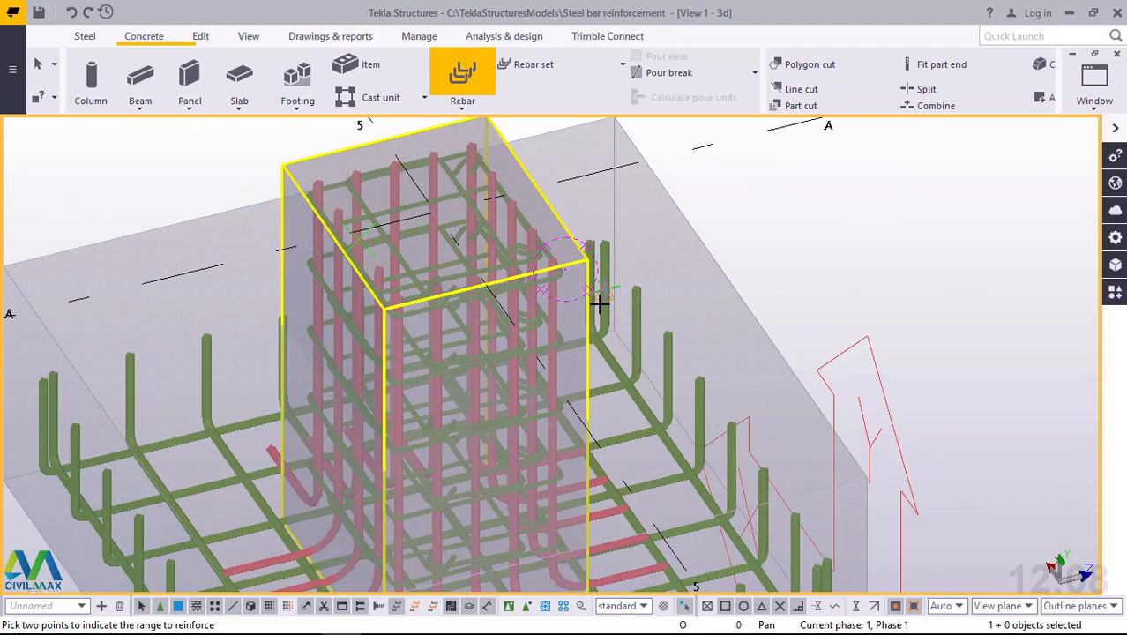
pyautogui.scroll(3, 579, 230)
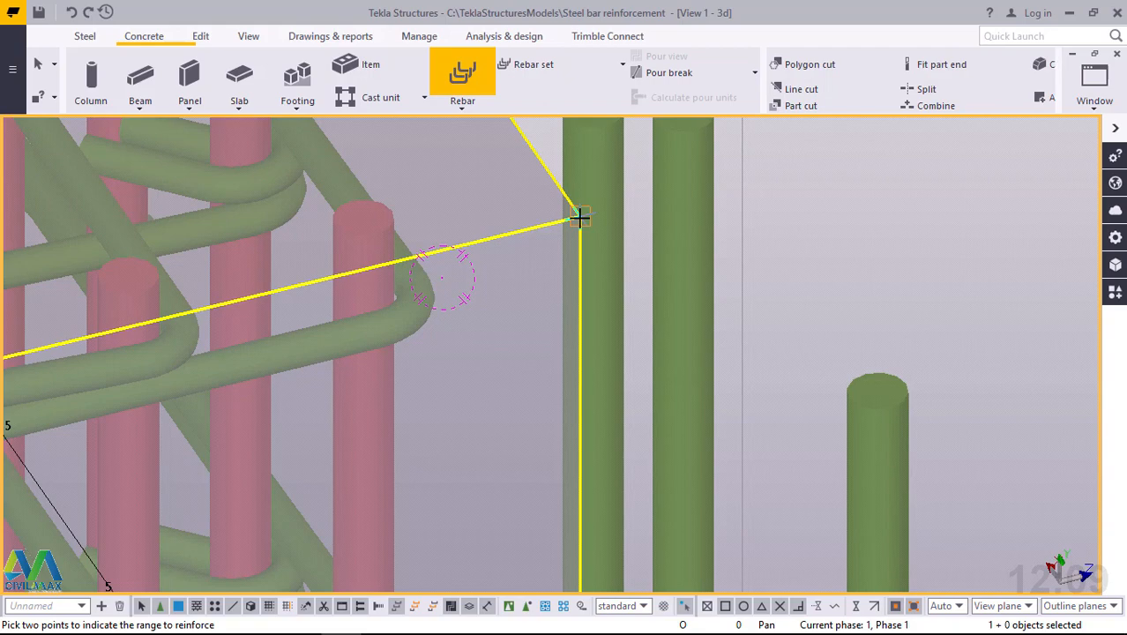
pyautogui.click(580, 219)
pyautogui.scroll(-6, 571, 216)
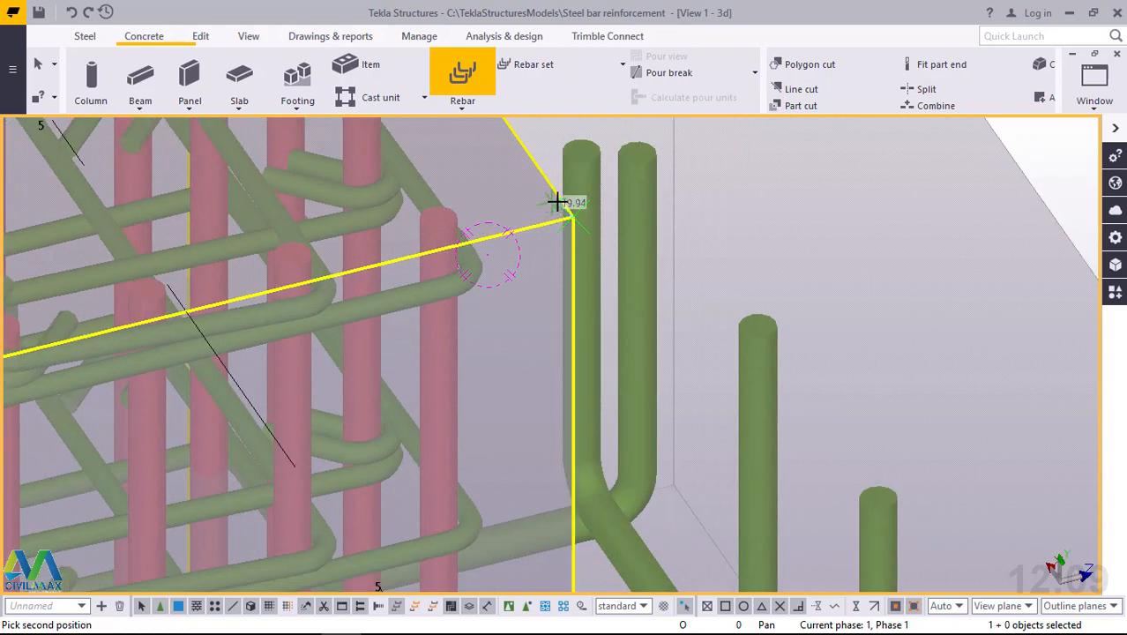
pyautogui.scroll(6, 569, 445)
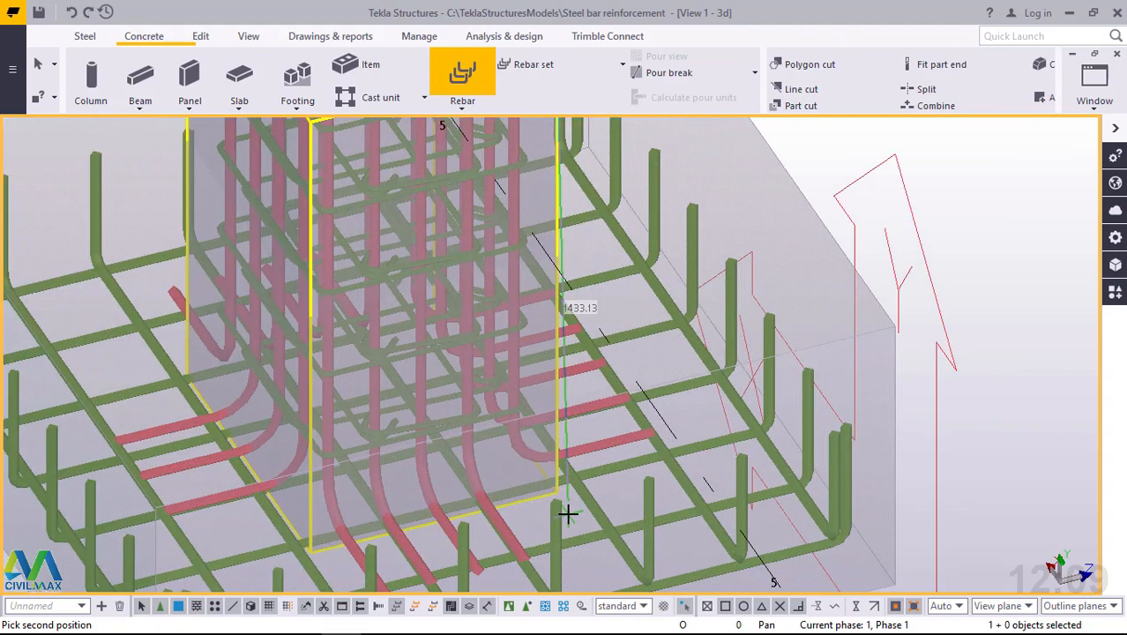
pyautogui.scroll(2, 547, 477)
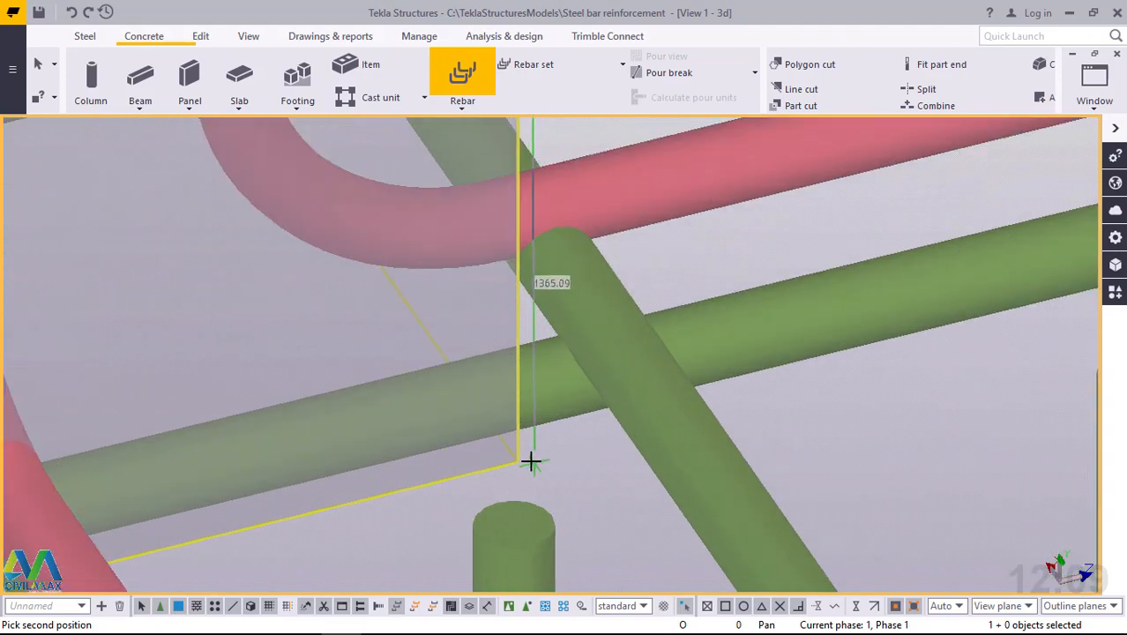
pyautogui.click(518, 460)
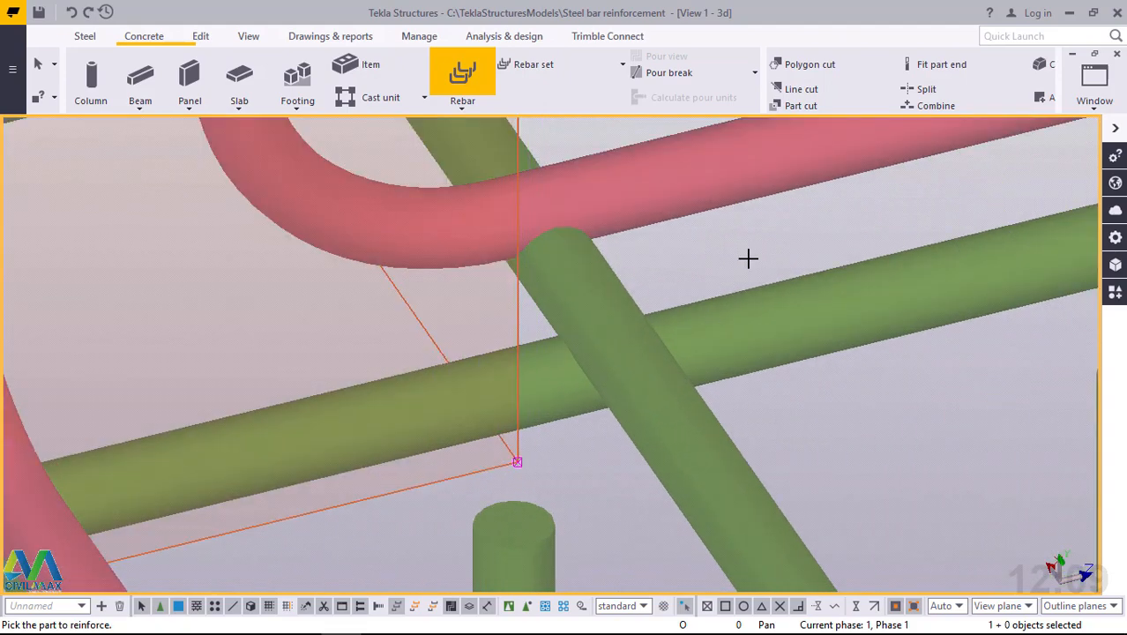
pyautogui.rightClick(725, 241)
# Set the diamond stirrup group's cover thickness from plane to 100 and apply the modification
pyautogui.scroll(-5, 595, 434)
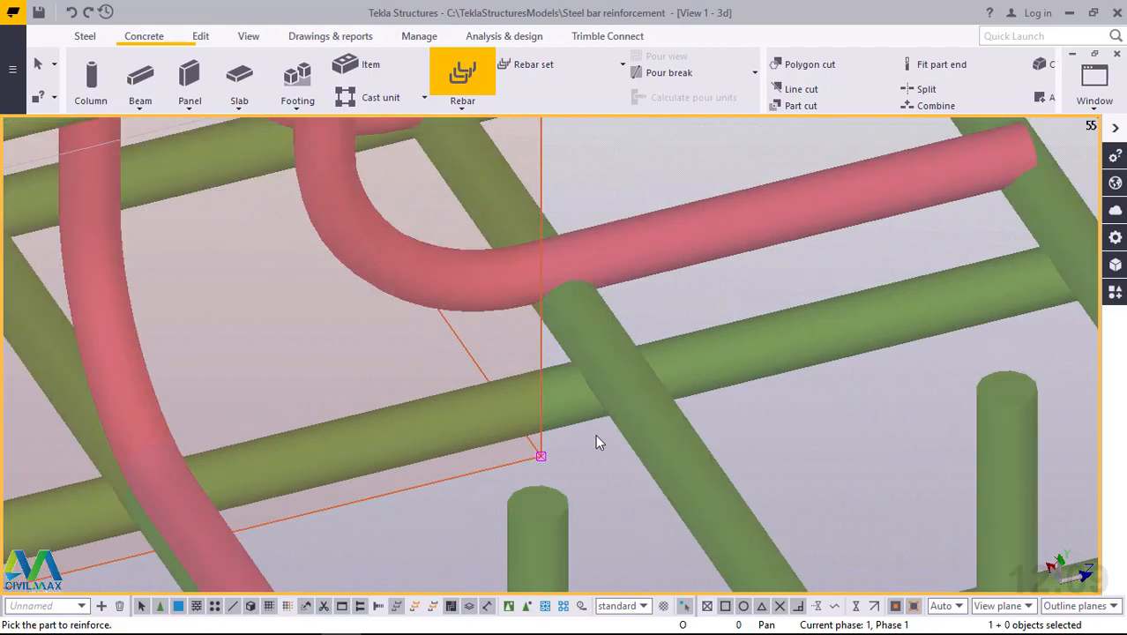
pyautogui.scroll(-6, 599, 465)
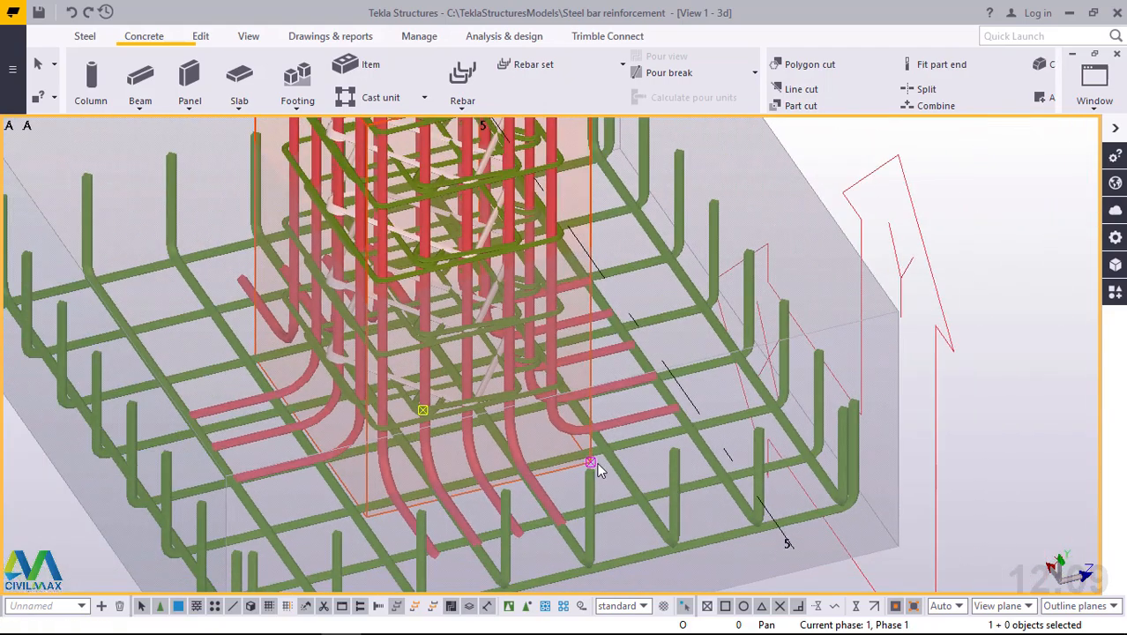
pyautogui.scroll(8, 548, 208)
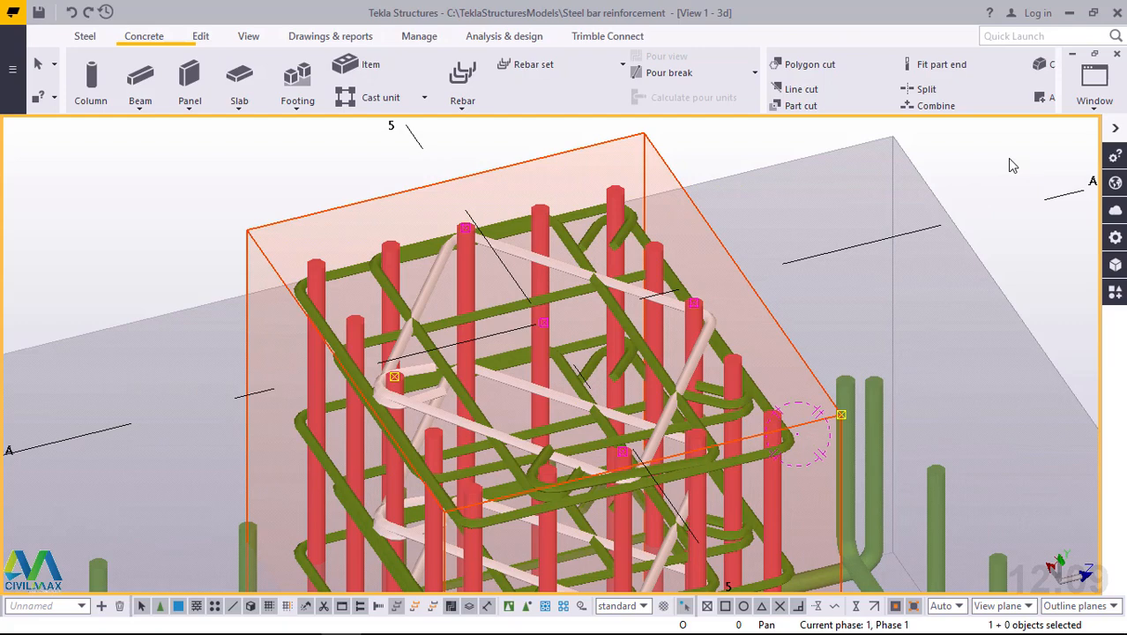
pyautogui.scroll(5, 589, 283)
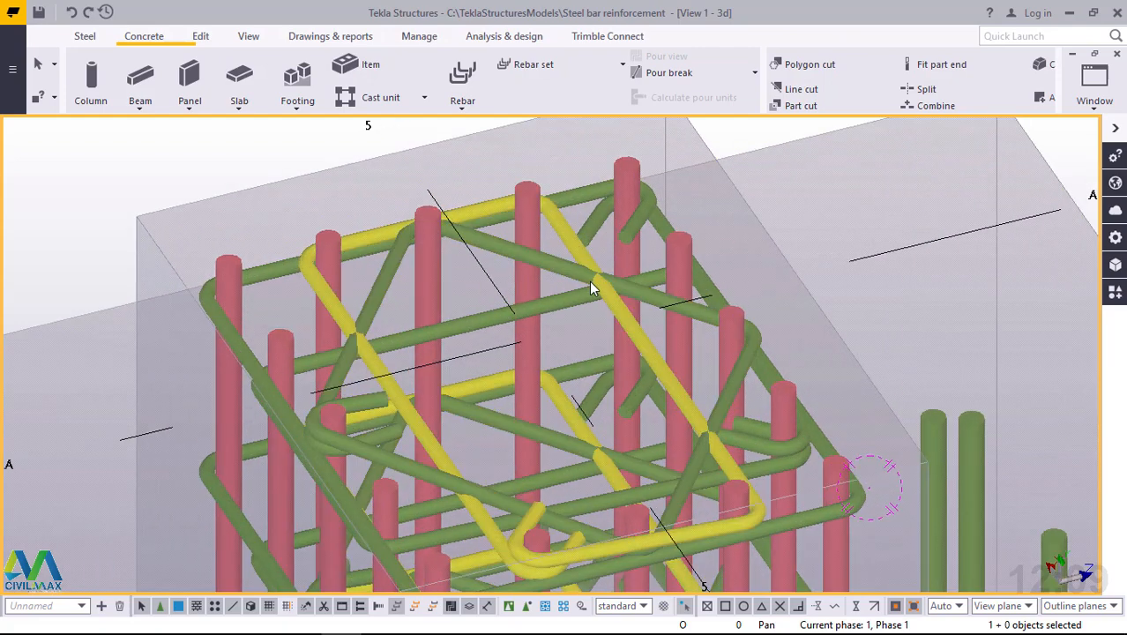
pyautogui.scroll(2, 590, 281)
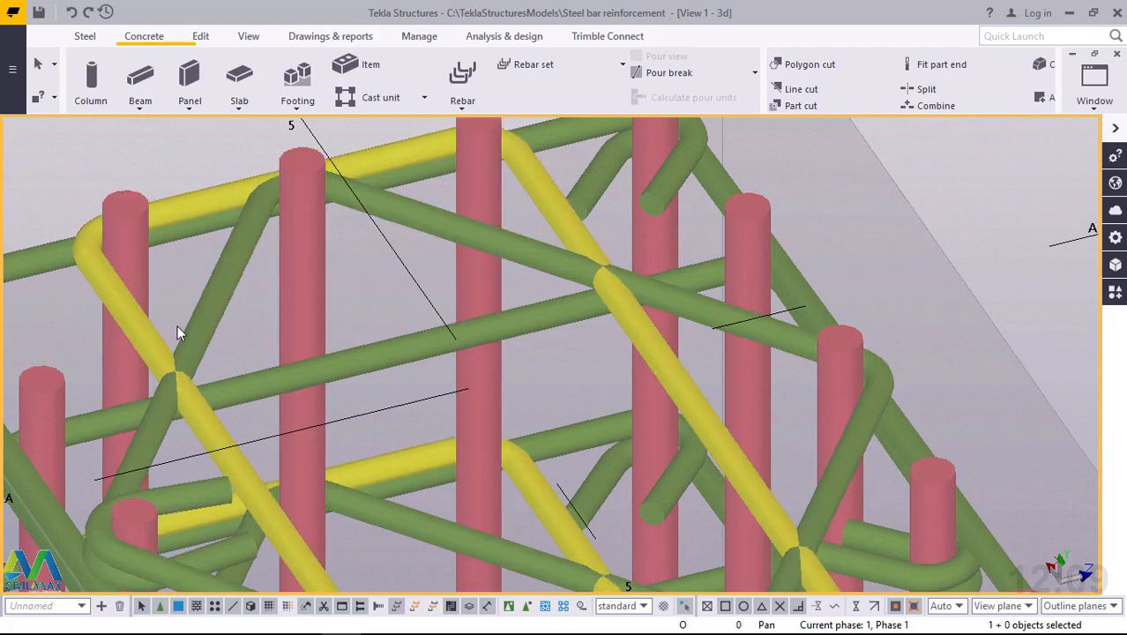
pyautogui.doubleClick(532, 257)
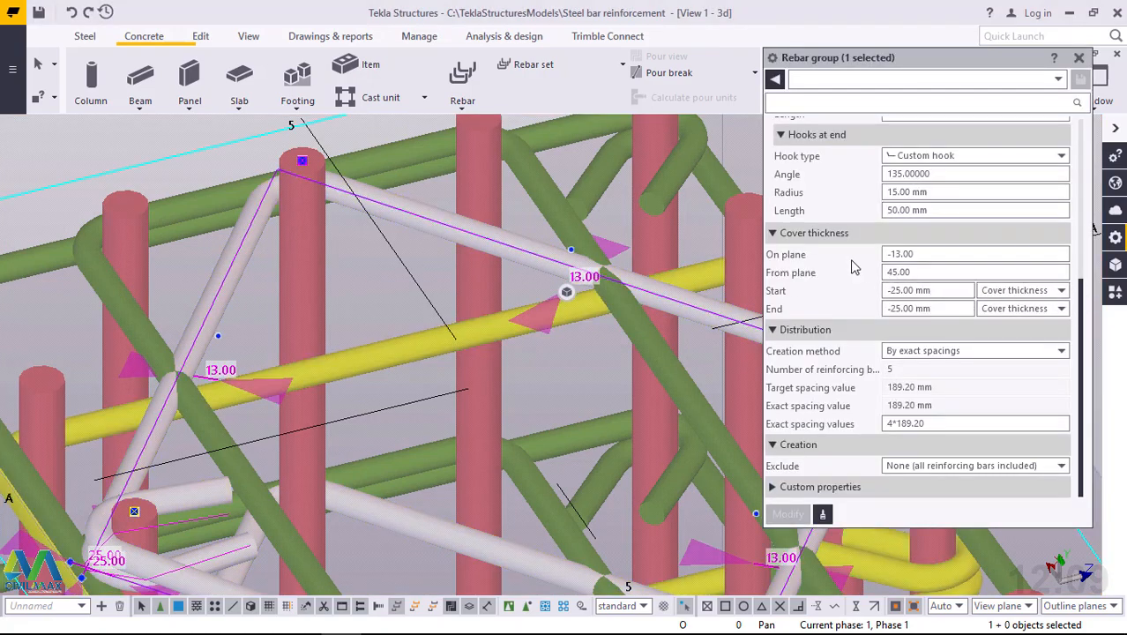
pyautogui.click(925, 272)
pyautogui.moveTo(926, 272); pyautogui.dragTo(893, 272)
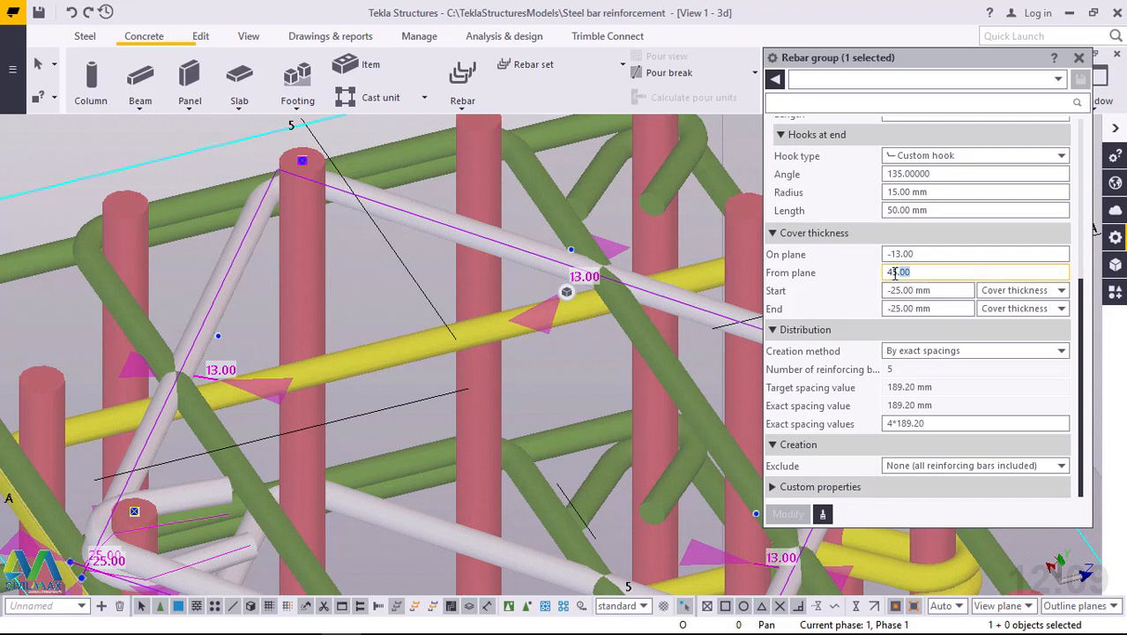
pyautogui.press('BackSpace')
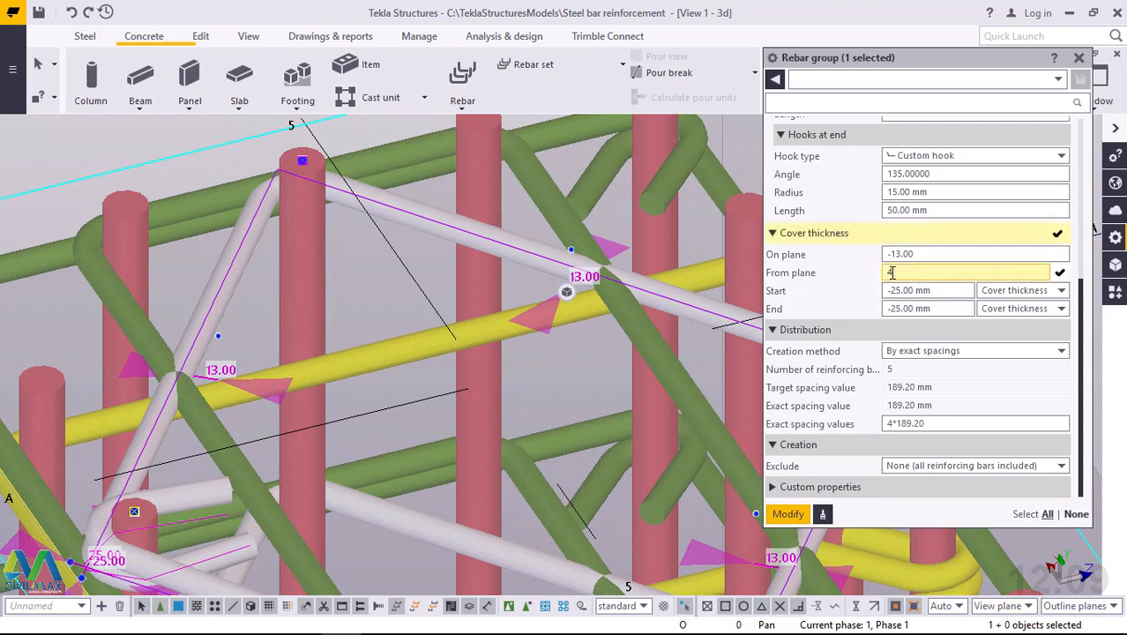
pyautogui.write('100')
pyautogui.click(789, 518)
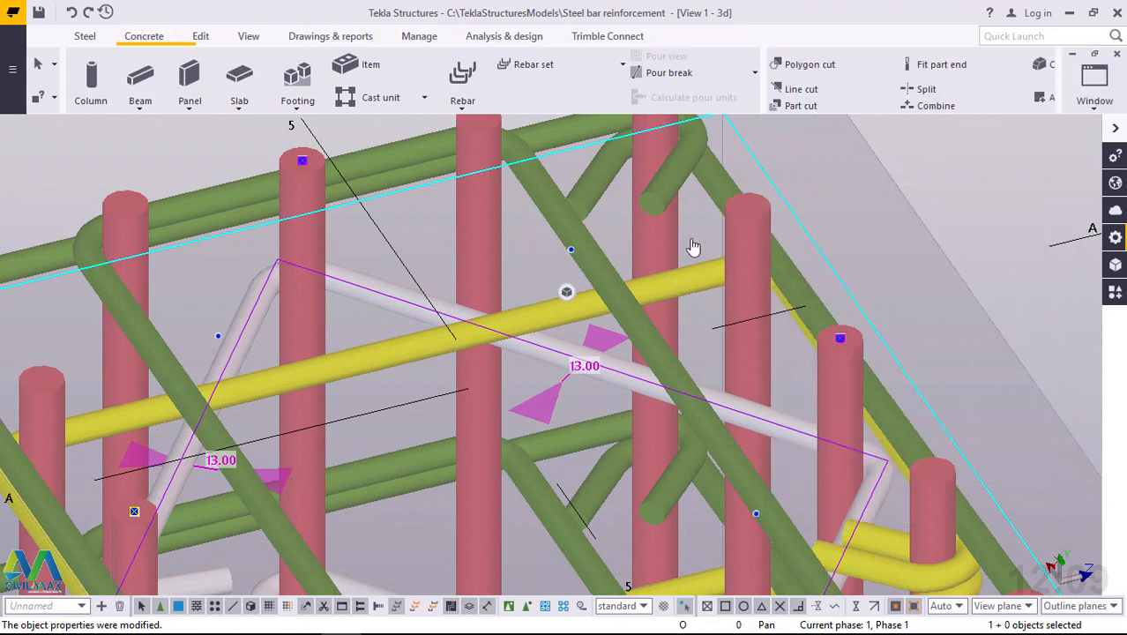
# Examine from several angles how the diamond stirrups sit among the pedestal's other stirrups, and clear the selection
pyautogui.scroll(-8, 614, 237)
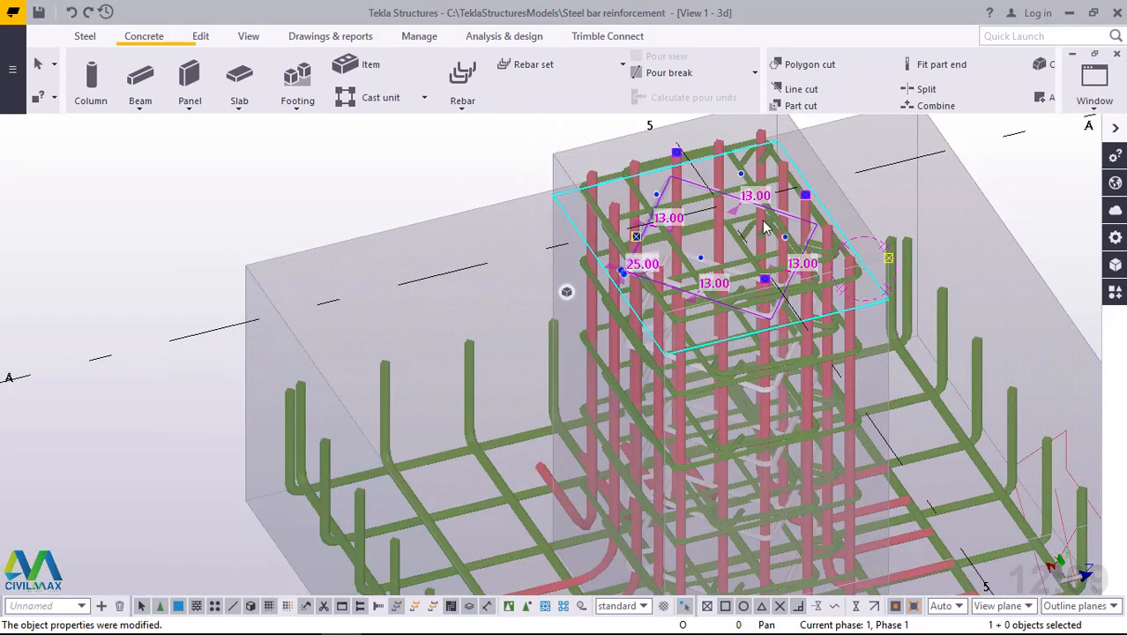
pyautogui.moveTo(716, 293)
pyautogui.keyDown('ctrl'); pyautogui.mouseDown(button='middle')
pyautogui.moveTo(727, 166)
pyautogui.moveTo(618, 156)
pyautogui.moveTo(611, 179)
pyautogui.moveTo(698, 247)
pyautogui.moveTo(707, 277)
pyautogui.mouseUp(button='middle'); pyautogui.keyUp('ctrl')
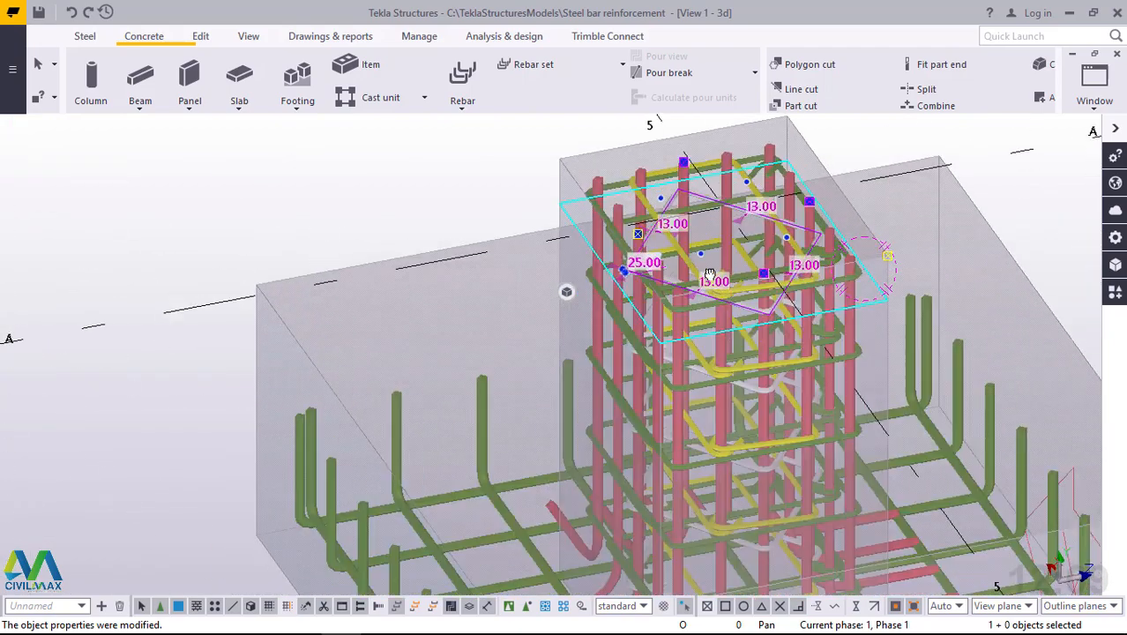
pyautogui.scroll(4, 704, 221)
pyautogui.keyDown('ctrl'); pyautogui.moveTo(778, 321); pyautogui.dragTo(764, 291, button='middle'); pyautogui.keyUp('ctrl')
pyautogui.scroll(-2, 548, 411)
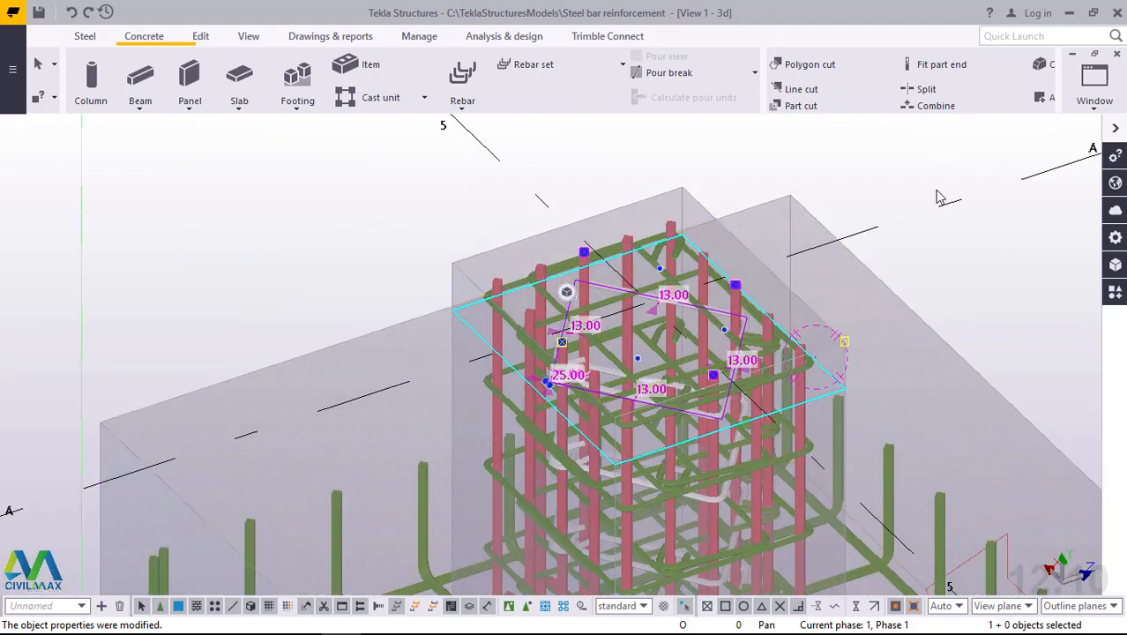
pyautogui.click(907, 155)
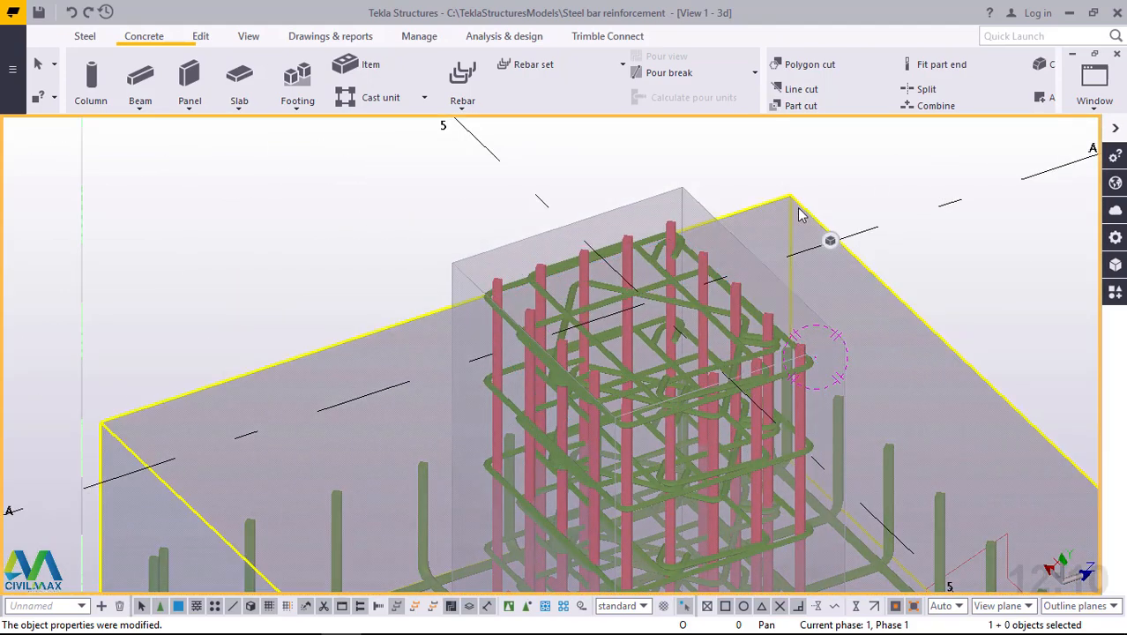
# Switch to the plan view, inspect the pedestal's outer, inner, crosswise and diamond stirrup groups one by one, and clear the selection
pyautogui.hotkey('ctrl', 'p')
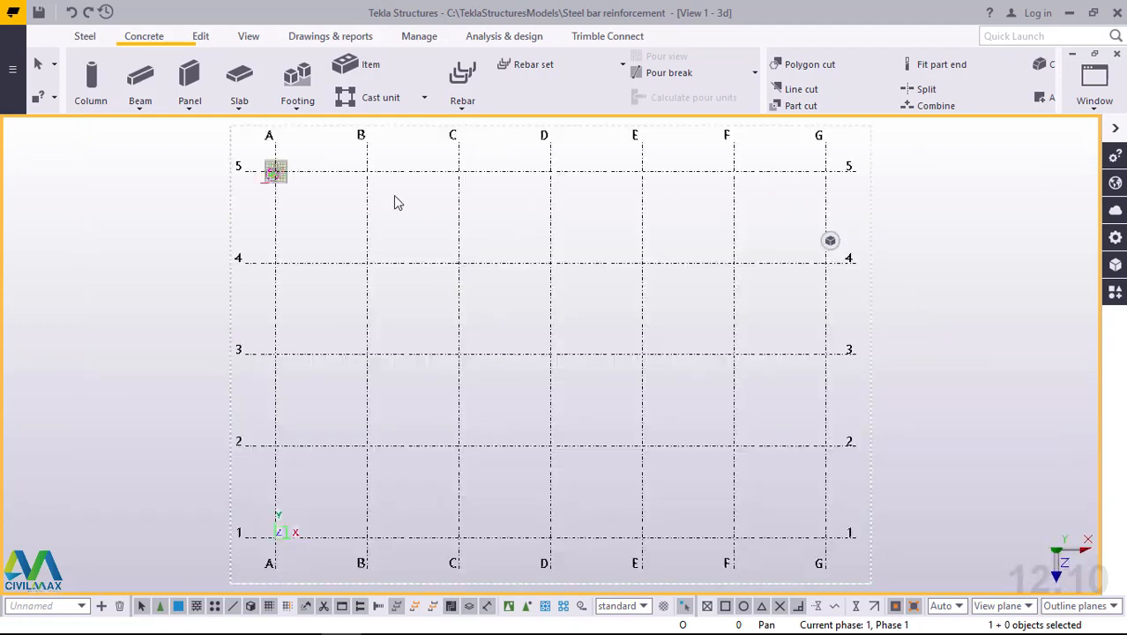
pyautogui.scroll(10, 279, 170)
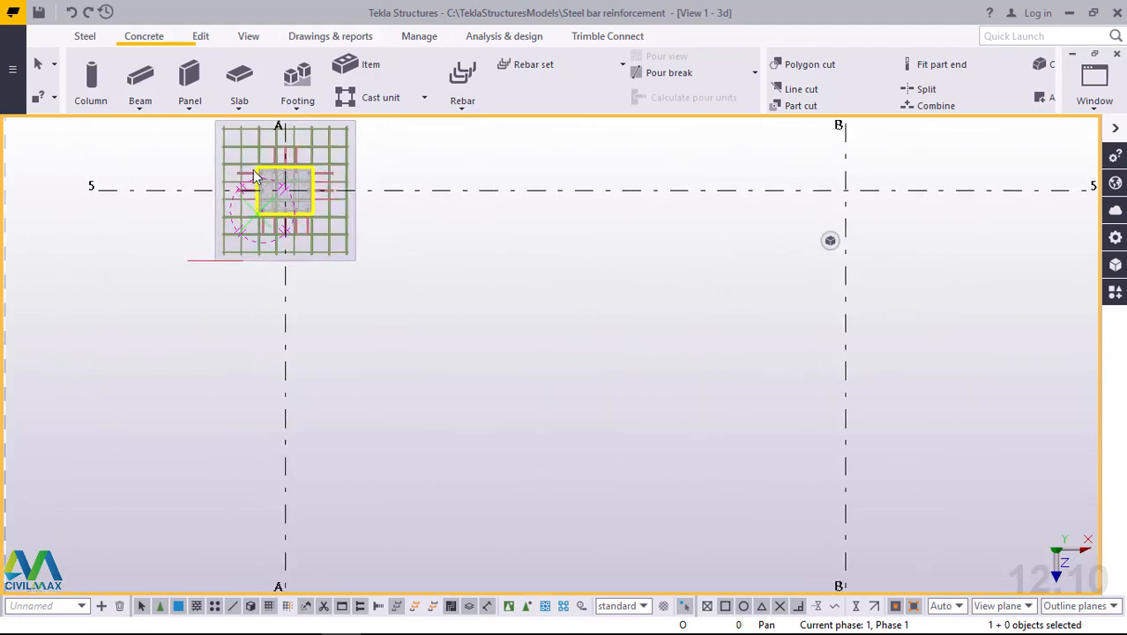
pyautogui.scroll(8, 256, 176)
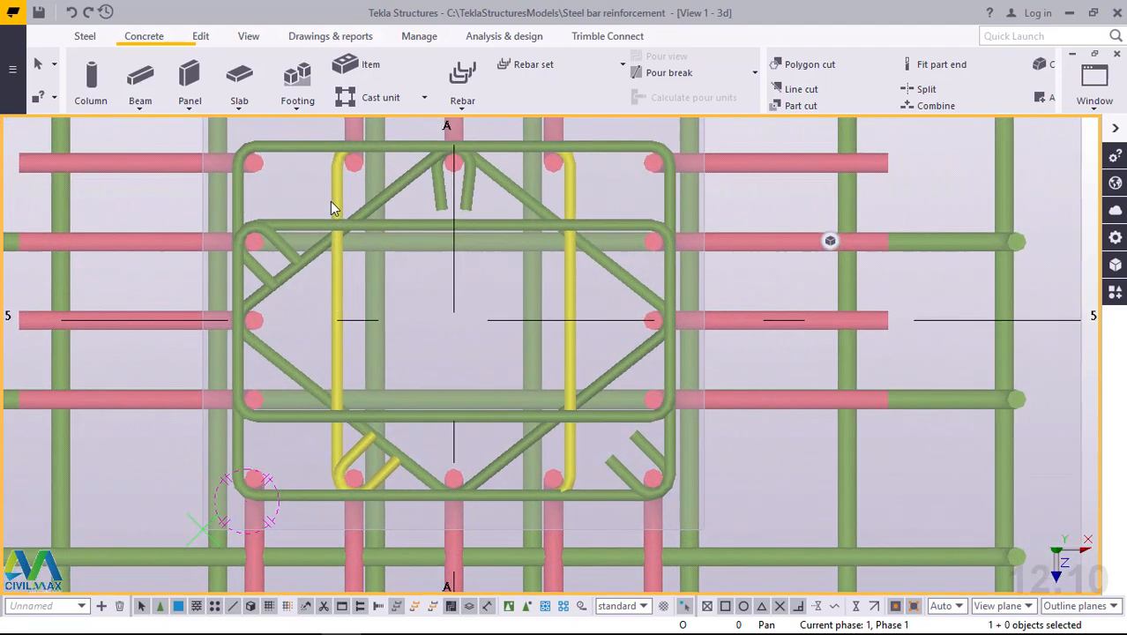
pyautogui.scroll(-4, 719, 426)
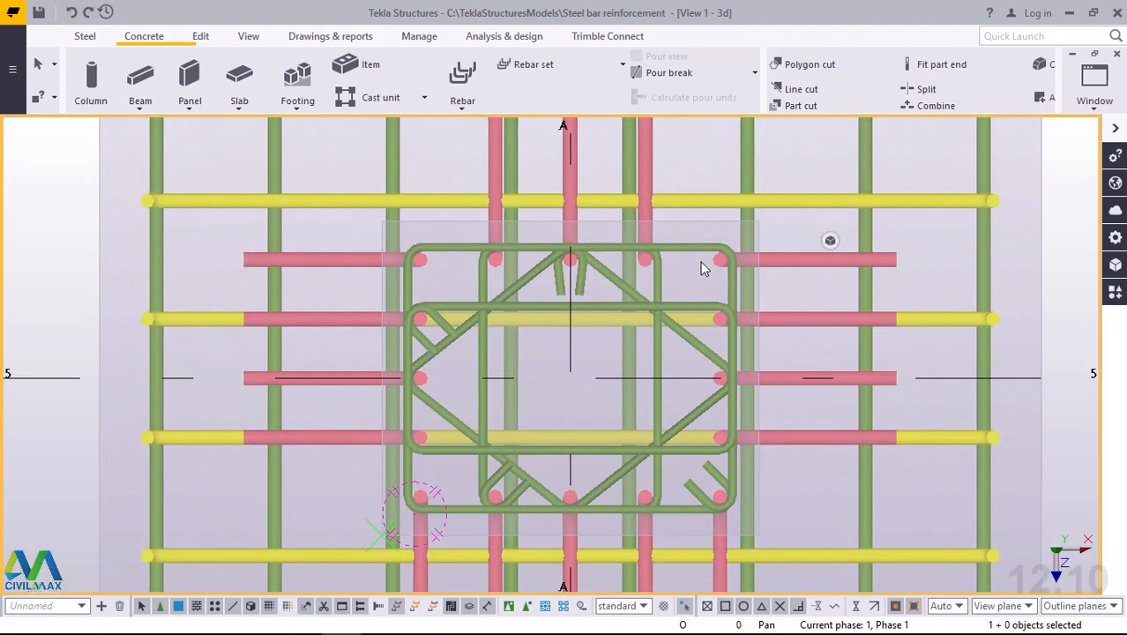
pyautogui.scroll(3, 695, 236)
pyautogui.click(695, 238)
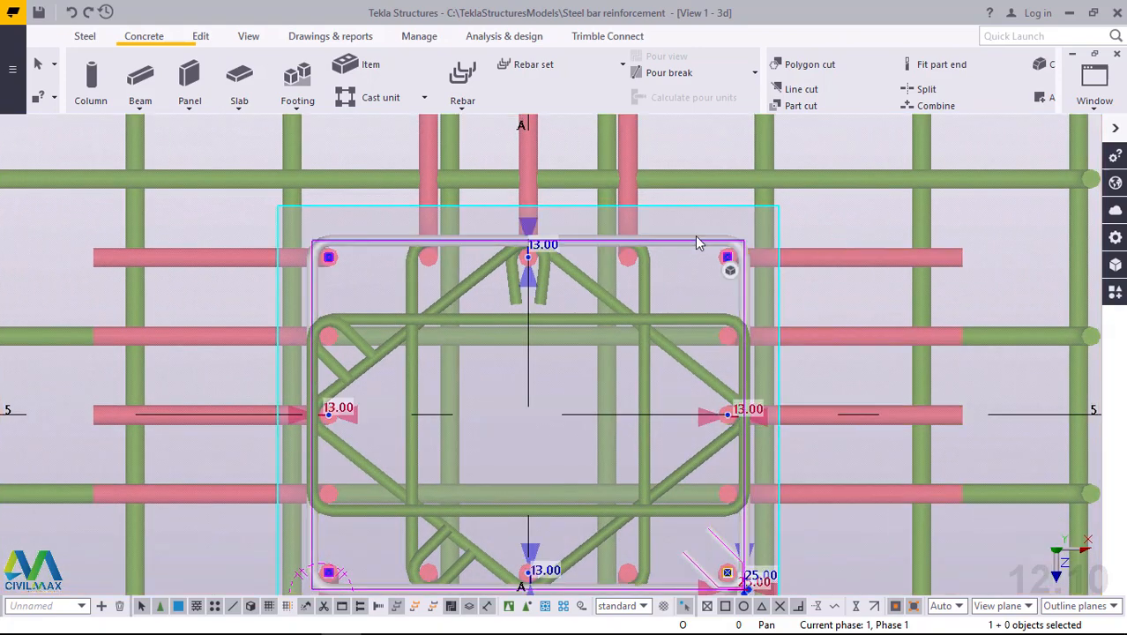
pyautogui.click(691, 316)
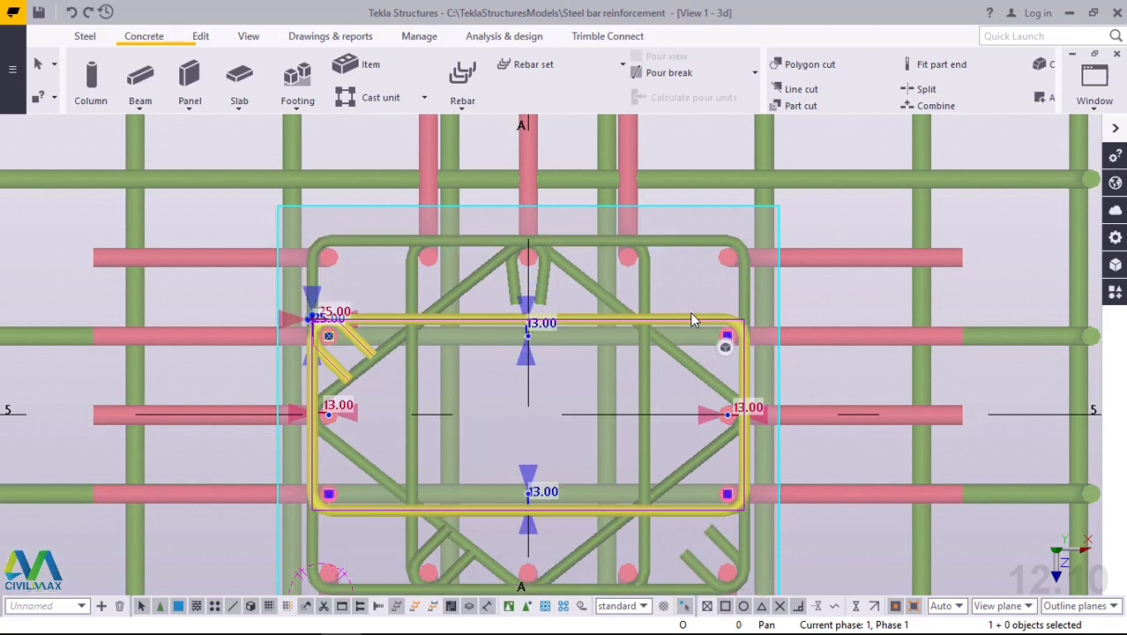
pyautogui.click(646, 361)
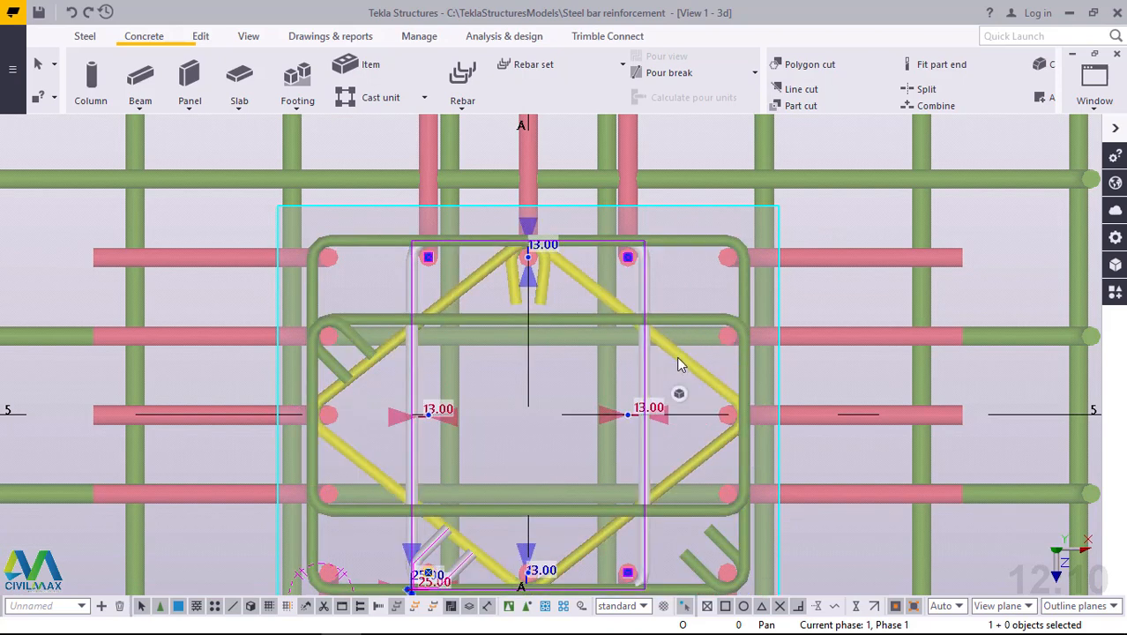
pyautogui.click(677, 360)
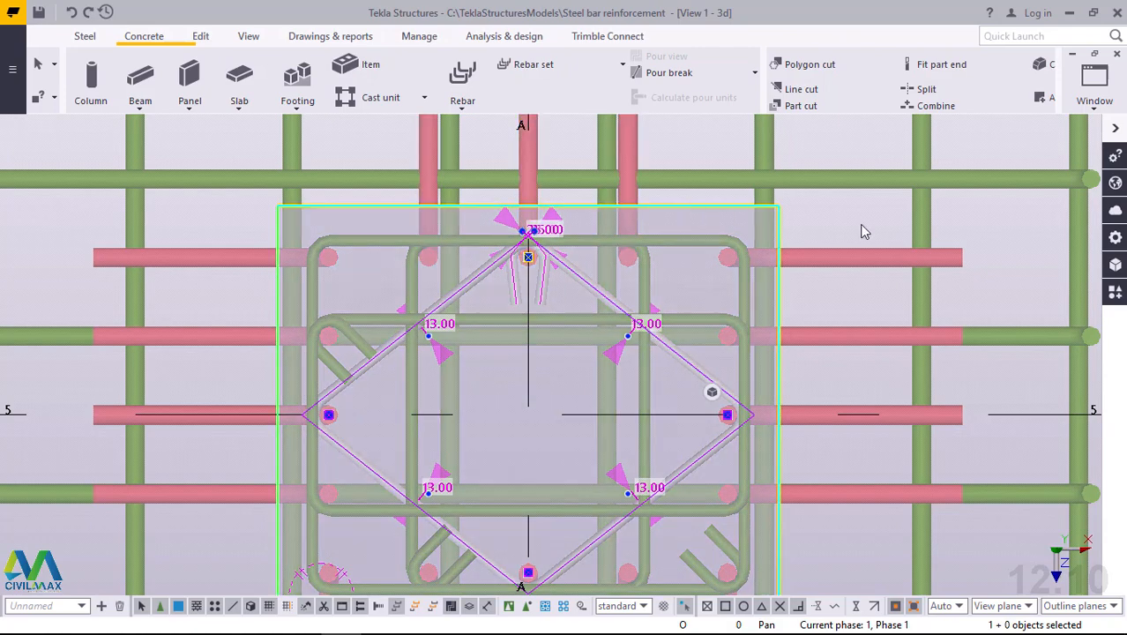
pyautogui.click(862, 227)
pyautogui.click(832, 221)
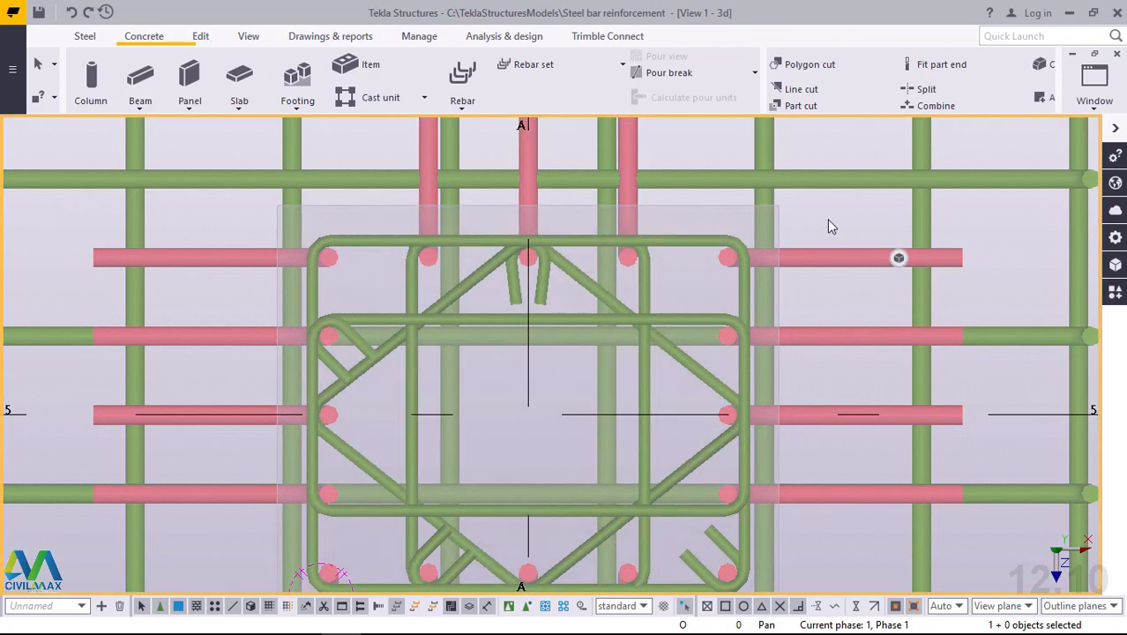
# Examine in plan how the overlapping stirrups and their hooks enclose the pedestal's vertical bars
pyautogui.scroll(-3, 614, 255)
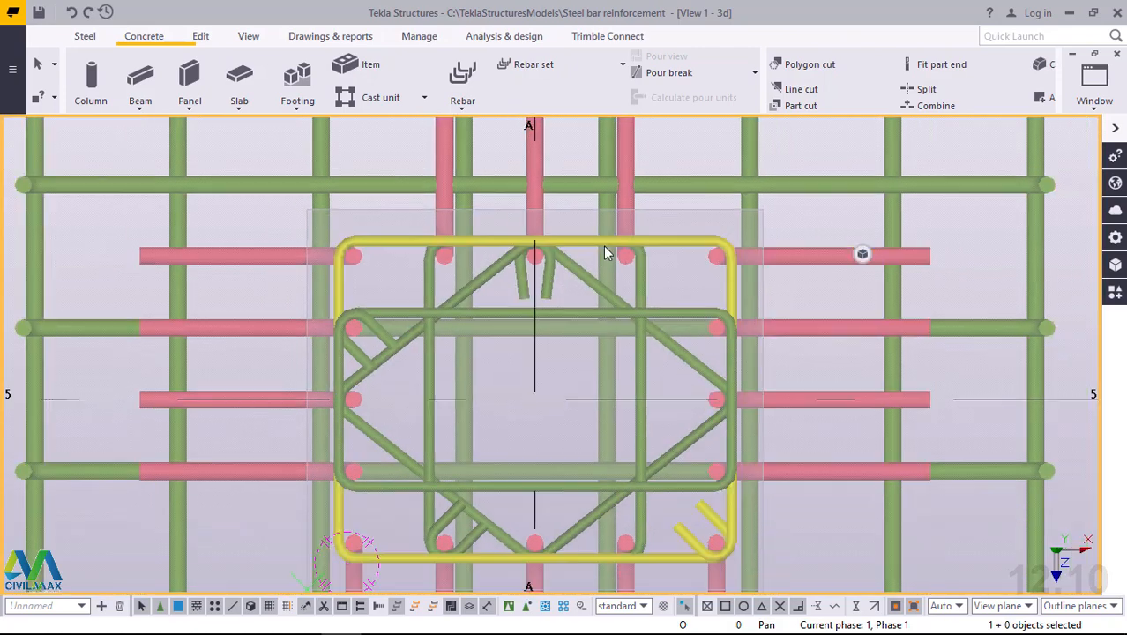
pyautogui.scroll(3, 668, 450)
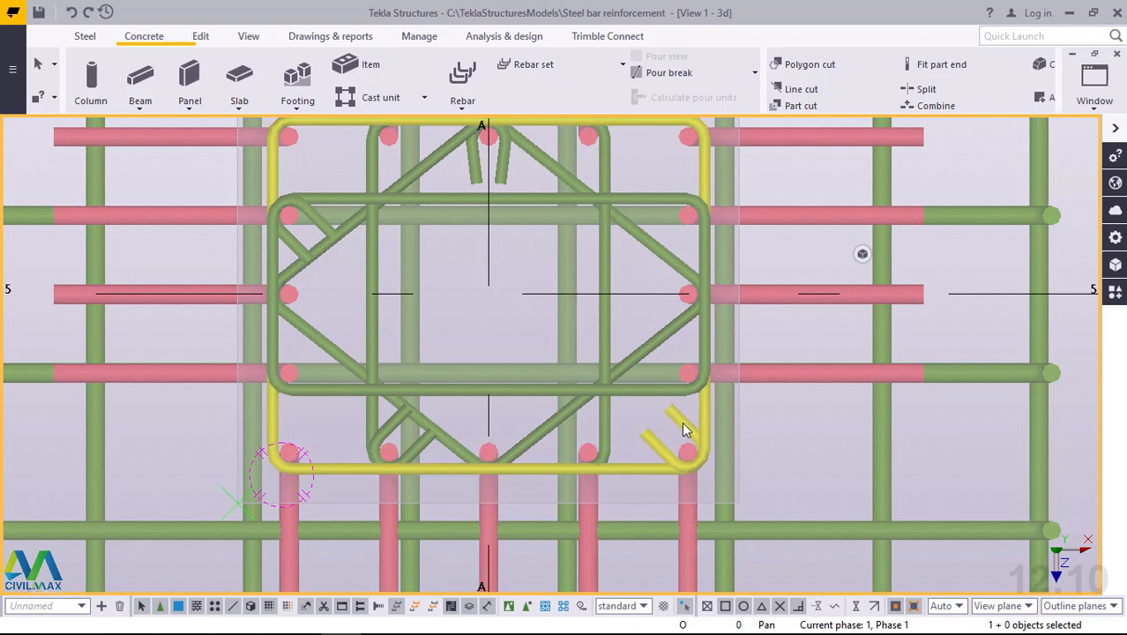
pyautogui.scroll(-2, 691, 456)
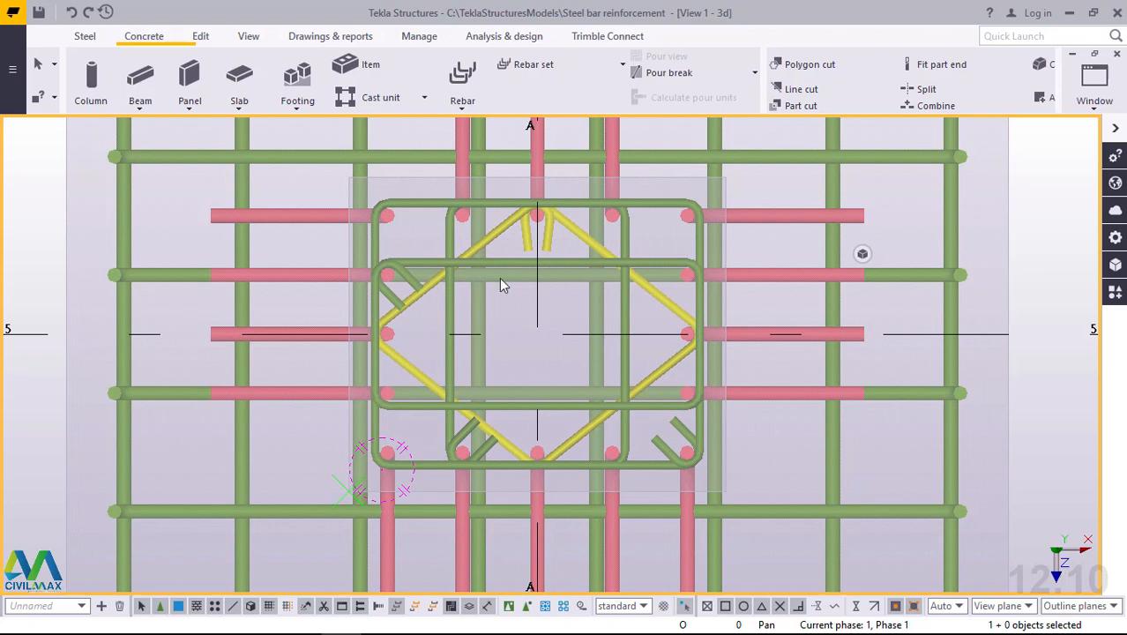
pyautogui.scroll(1, 559, 230)
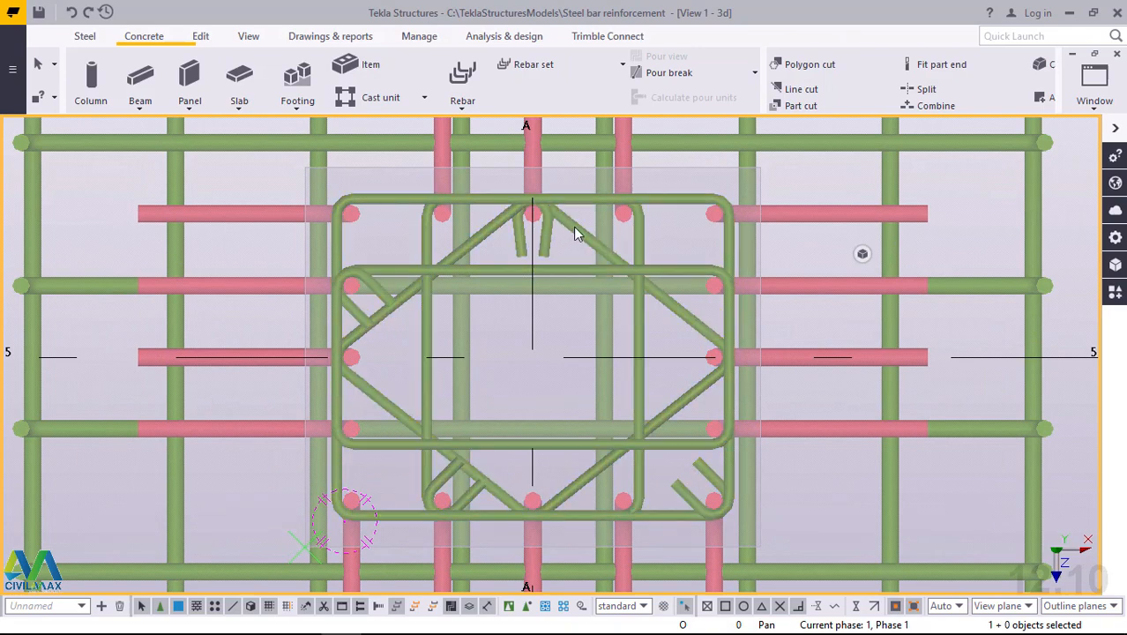
pyautogui.scroll(2, 582, 223)
pyautogui.scroll(-3, 541, 273)
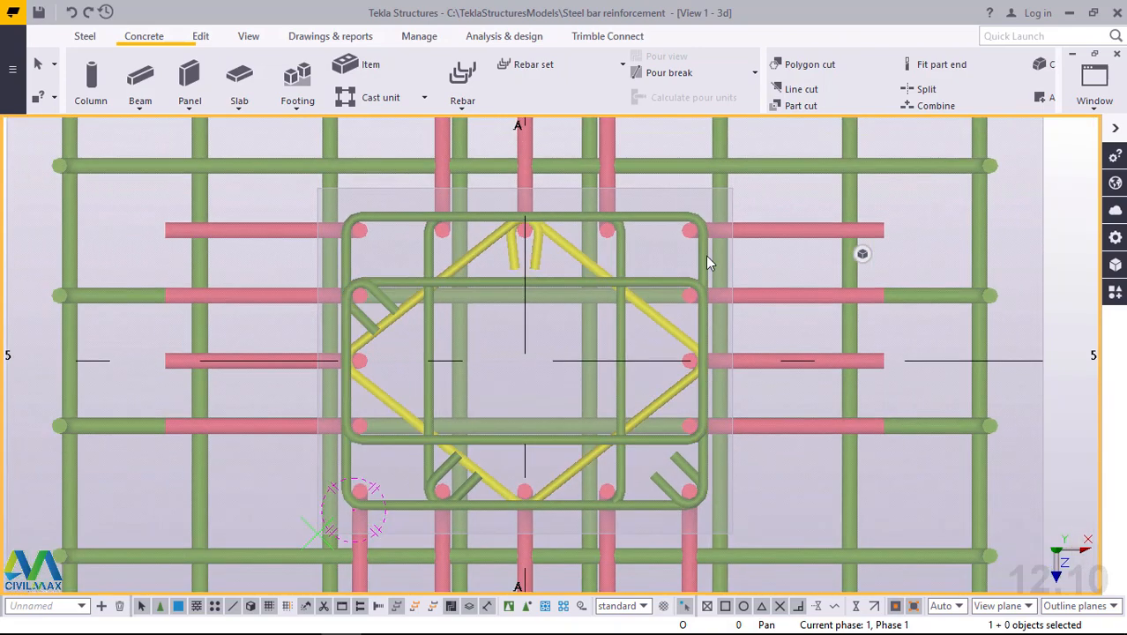
pyautogui.scroll(3, 705, 256)
pyautogui.scroll(1, 499, 295)
pyautogui.scroll(-3, 683, 205)
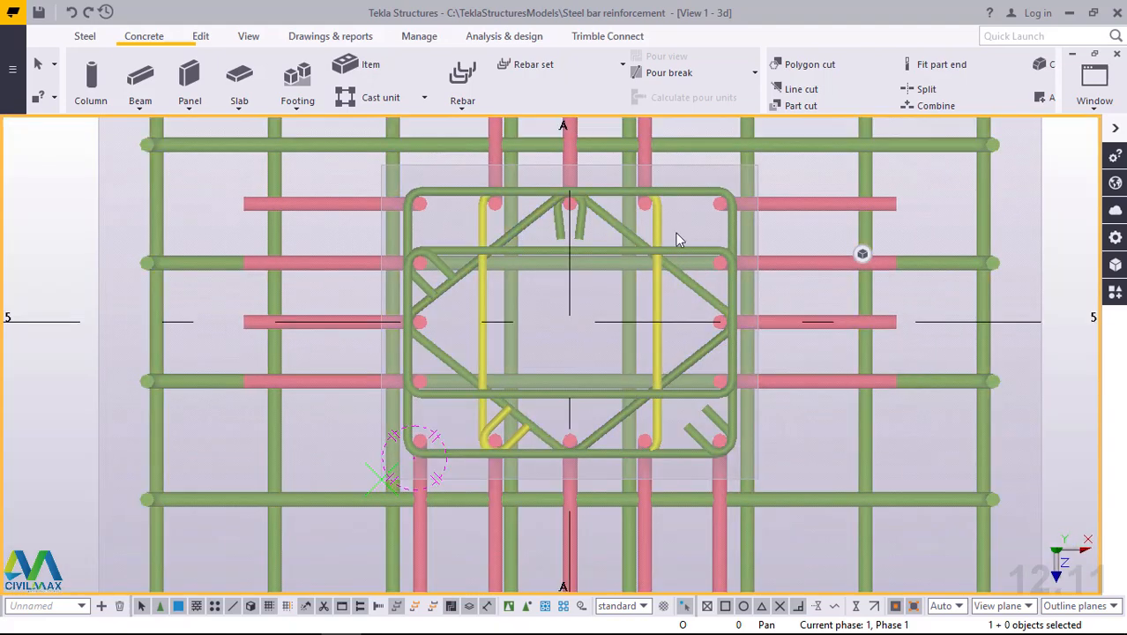
pyautogui.scroll(3, 628, 216)
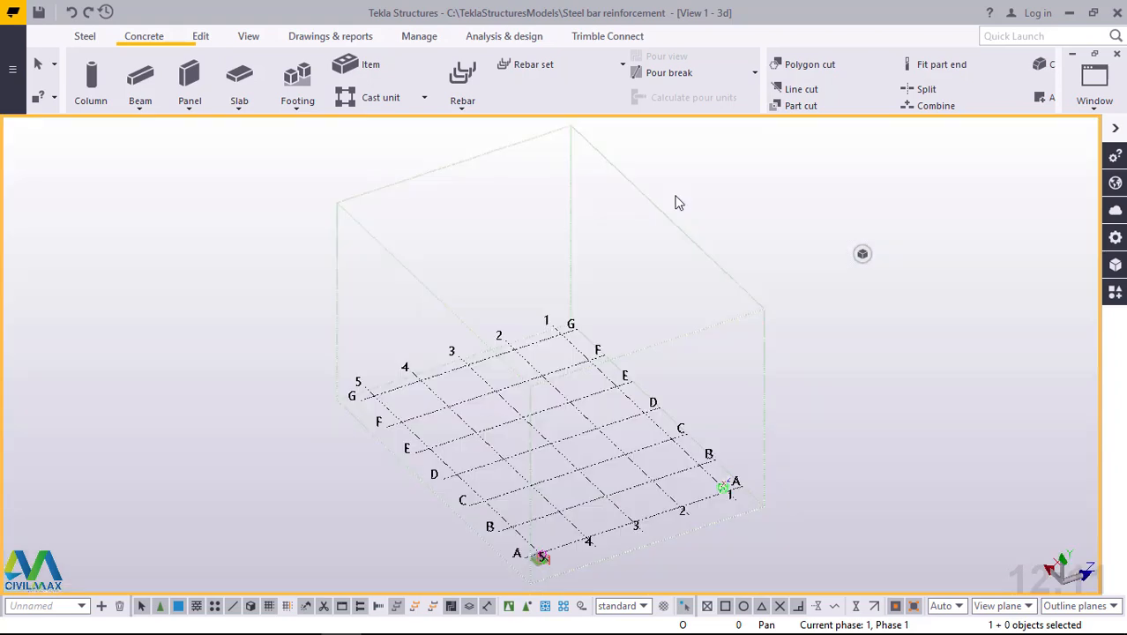
# Return to the 3D view and set the concrete column's top position to 6000 mm, applying the modification
pyautogui.scroll(5, 558, 563)
pyautogui.scroll(10, 558, 562)
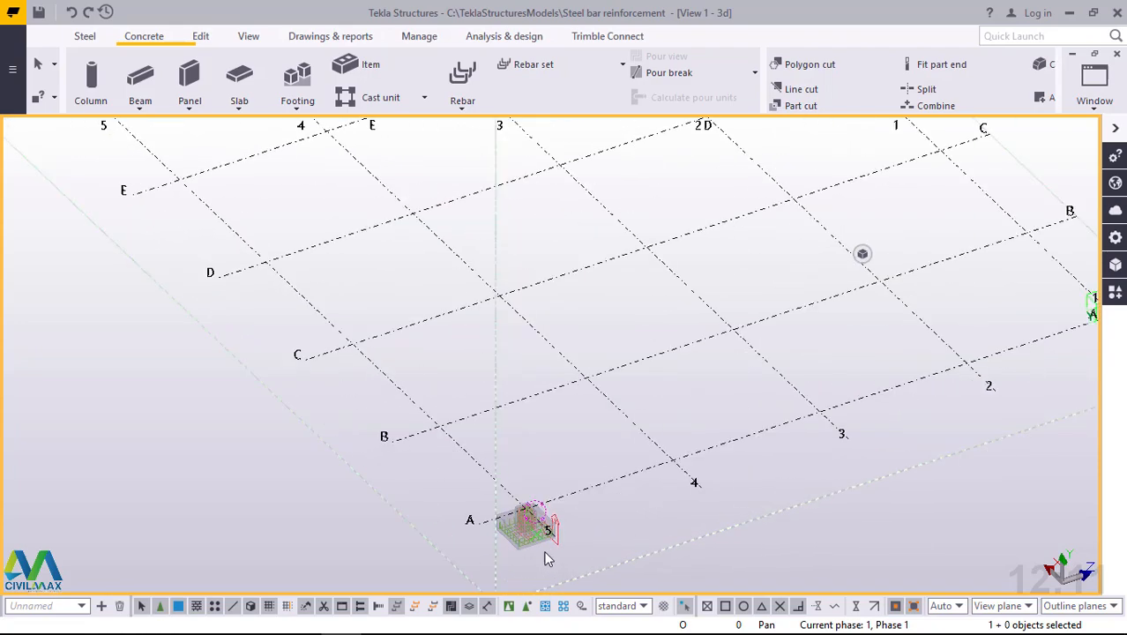
pyautogui.scroll(10, 516, 488)
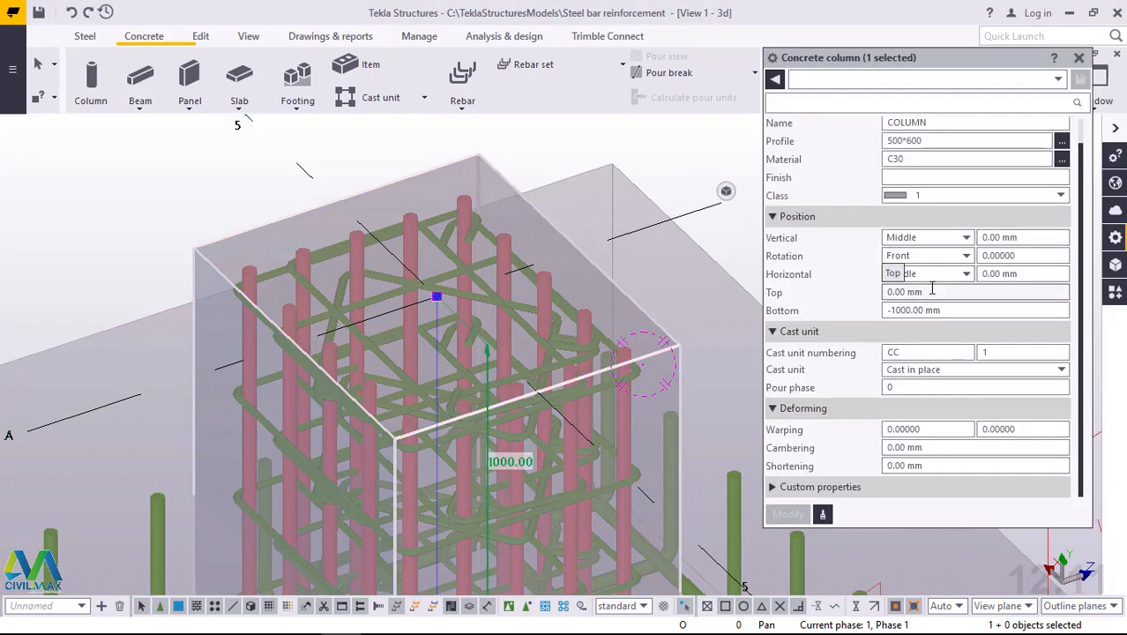
pyautogui.moveTo(931, 290); pyautogui.dragTo(884, 293)
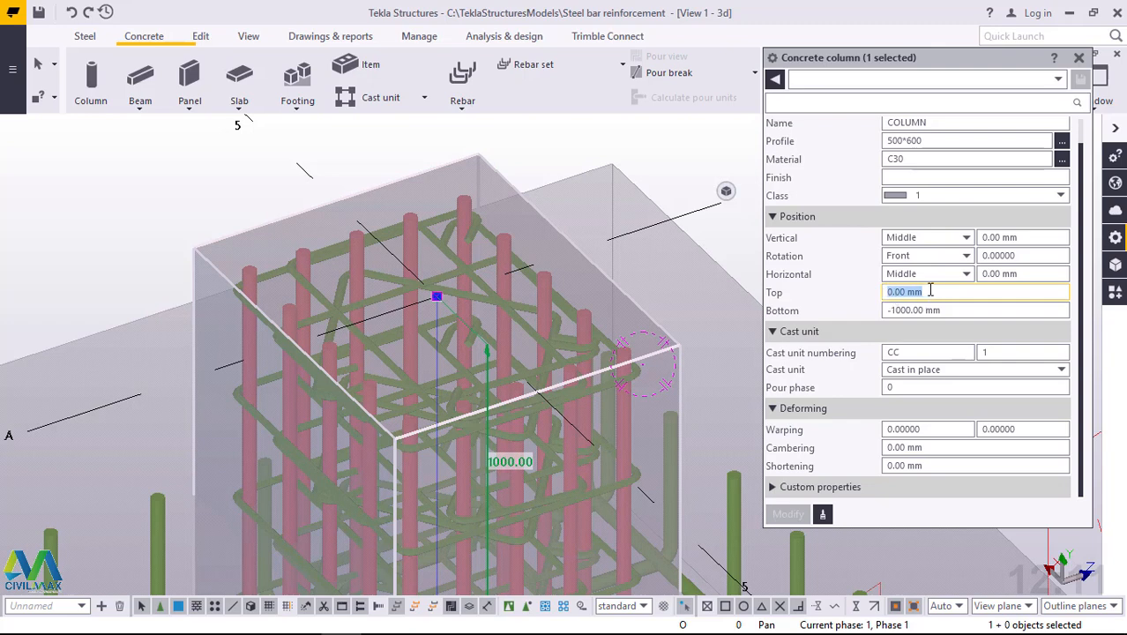
pyautogui.write('6000')
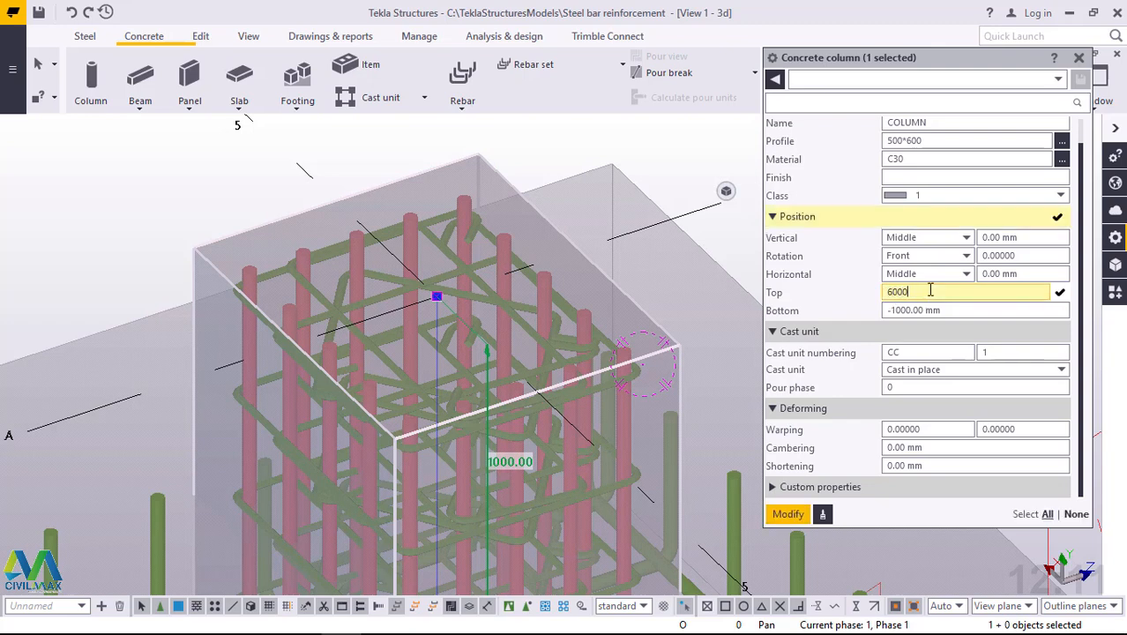
pyautogui.click(787, 515)
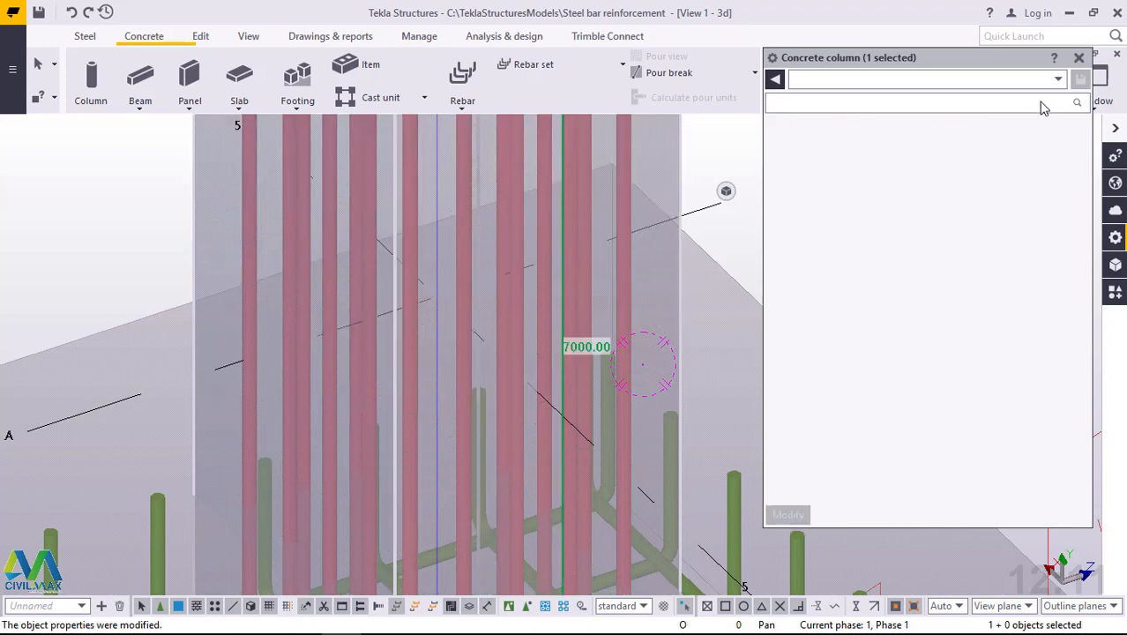
# Examine the reinforcement along the raised column from footing to top, close the column's properties and clear the selection
pyautogui.scroll(-10, 445, 432)
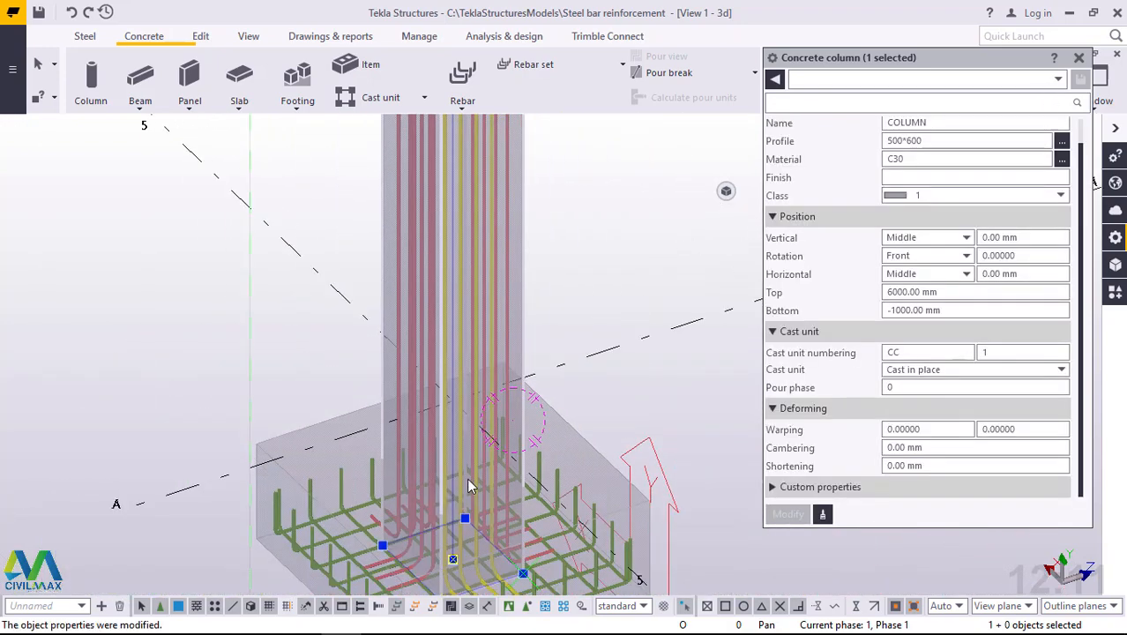
pyautogui.scroll(-5, 468, 483)
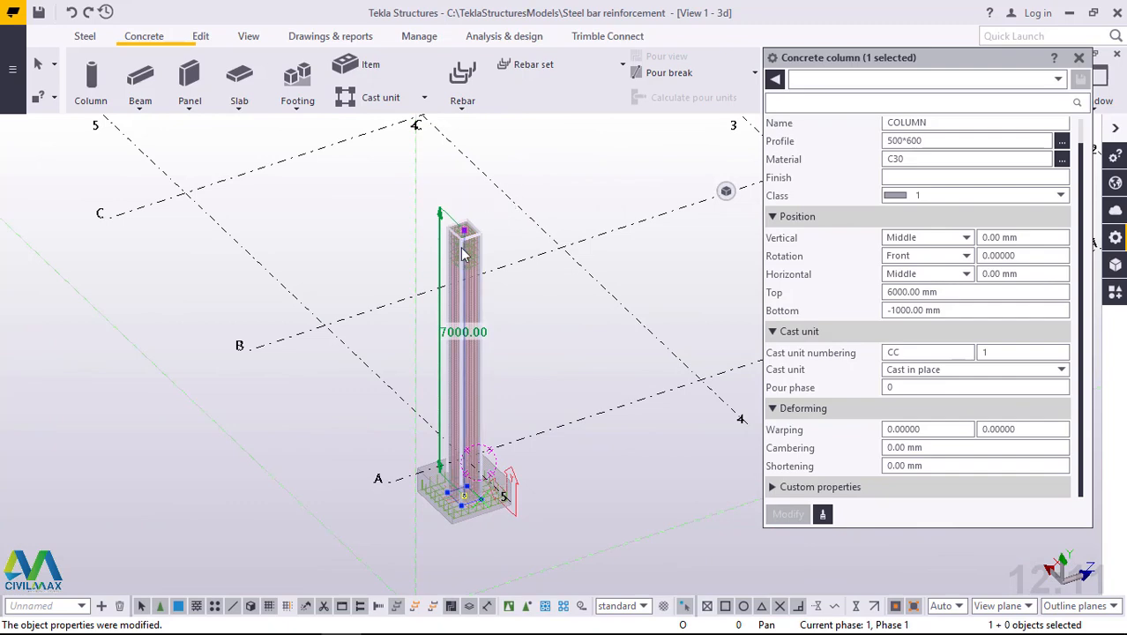
pyautogui.scroll(7, 491, 291)
pyautogui.scroll(2, 491, 291)
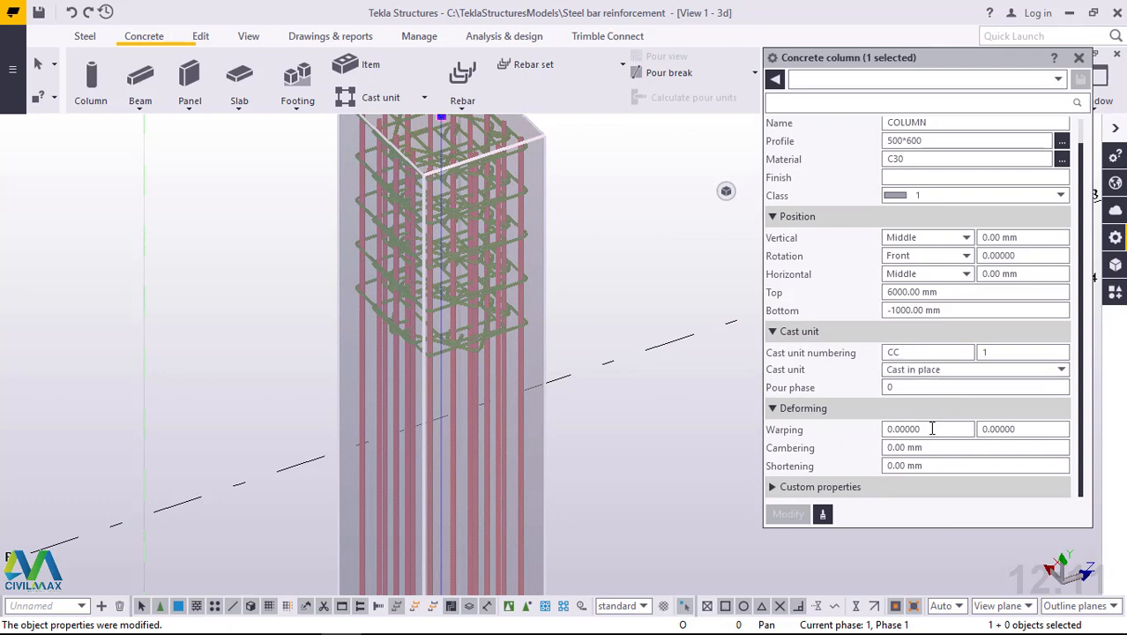
pyautogui.scroll(1, 931, 433)
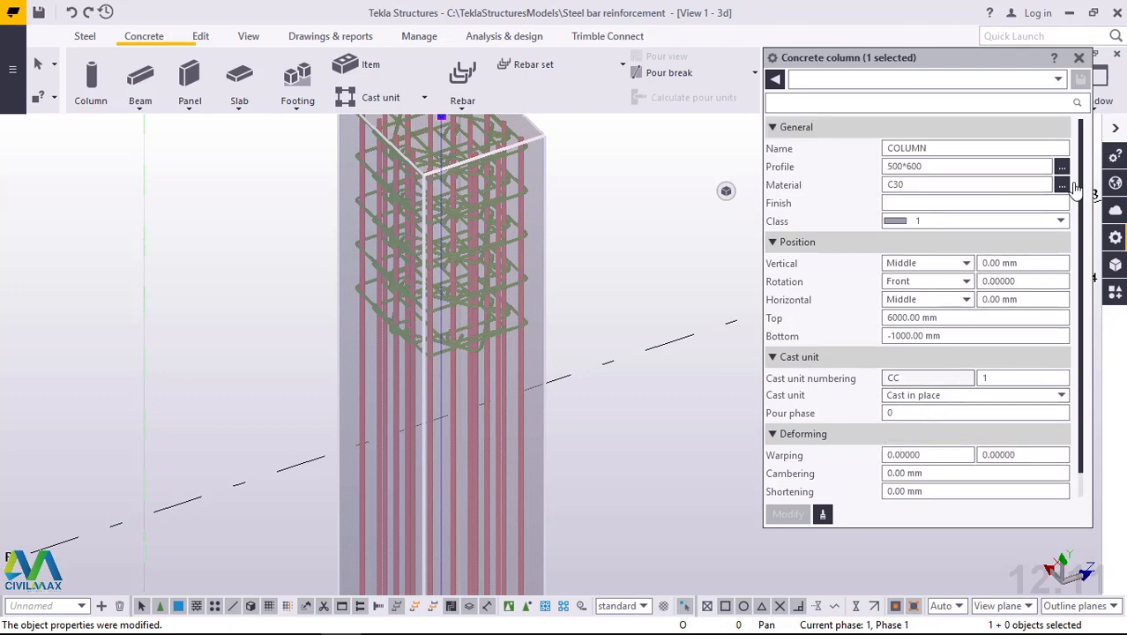
pyautogui.click(1078, 59)
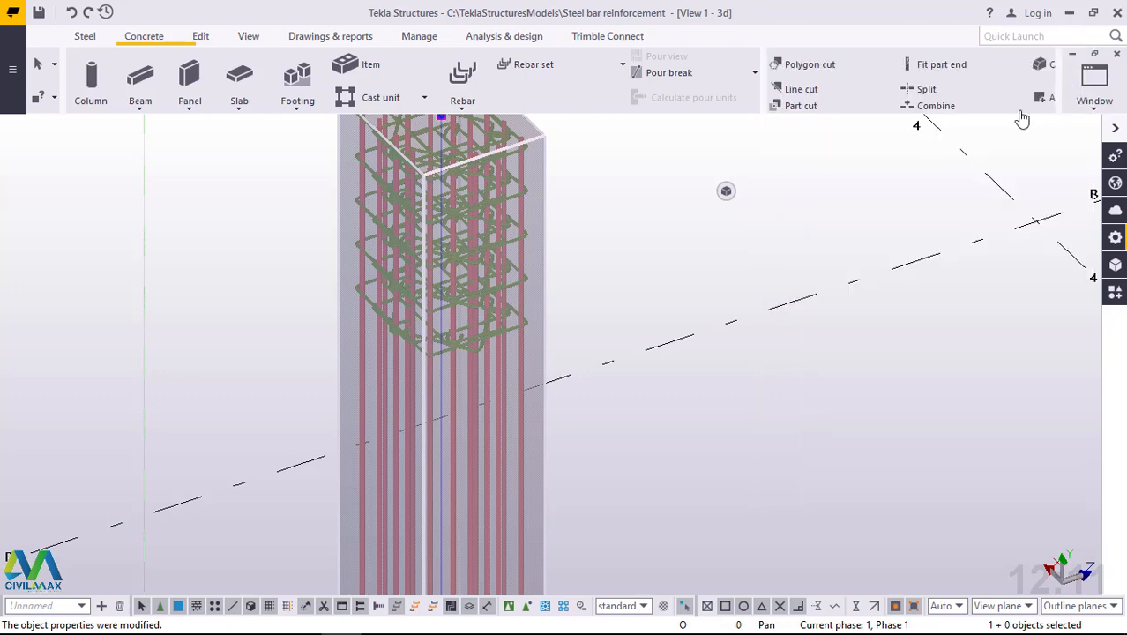
pyautogui.click(658, 171)
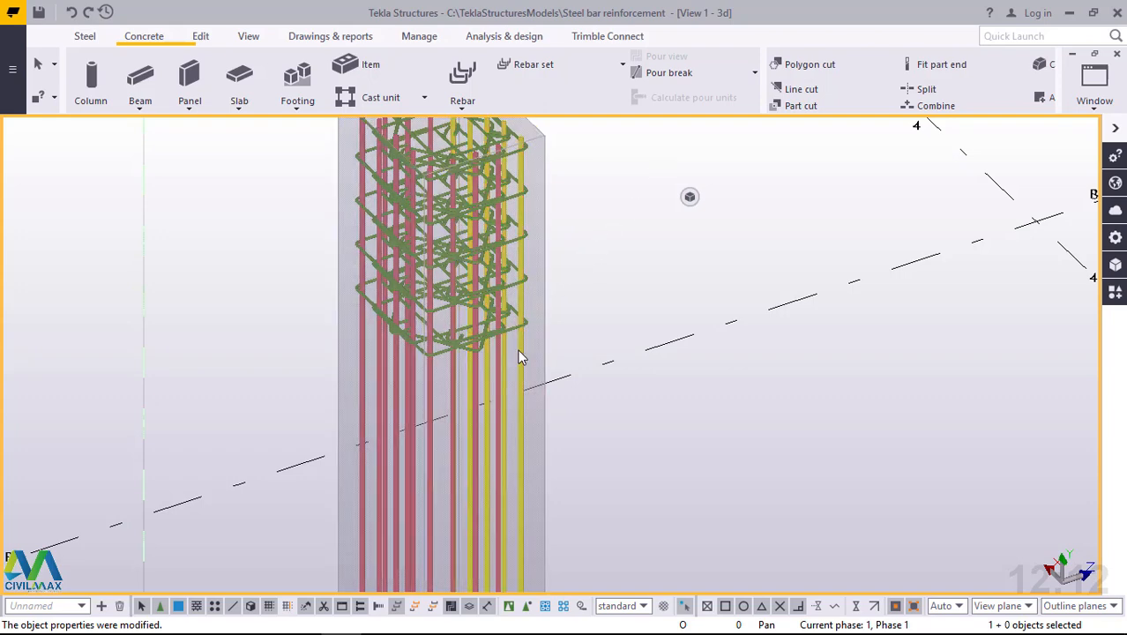
# Set the outer stirrup group's exact spacing values to 35*189.20 at the column and apply the modification
pyautogui.scroll(5, 521, 224)
pyautogui.scroll(-3, 410, 344)
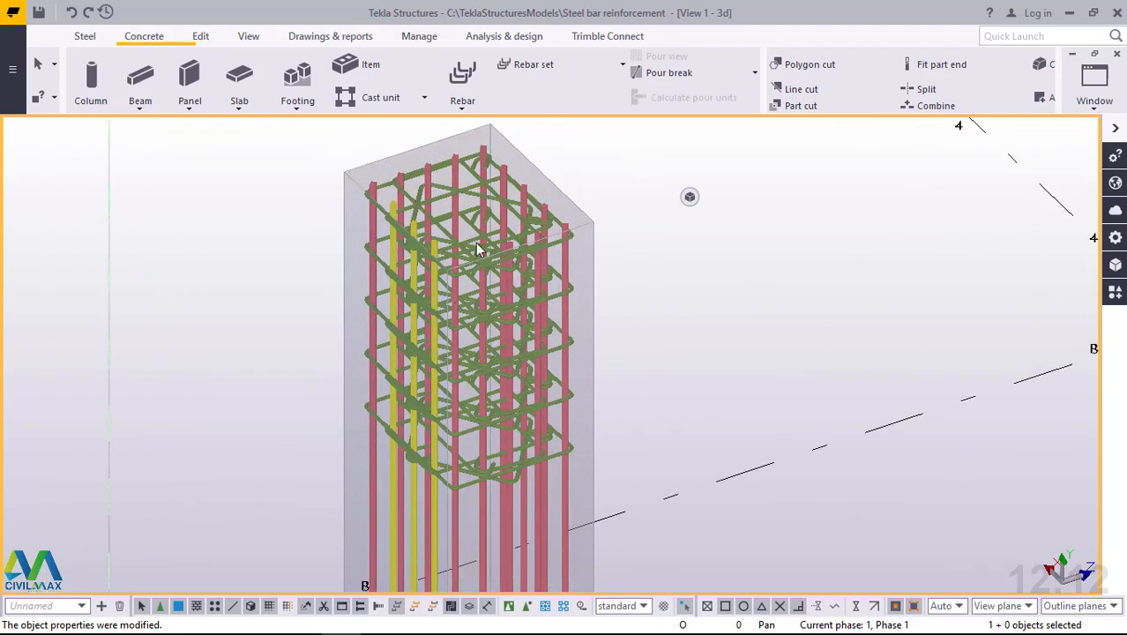
pyautogui.scroll(9, 475, 165)
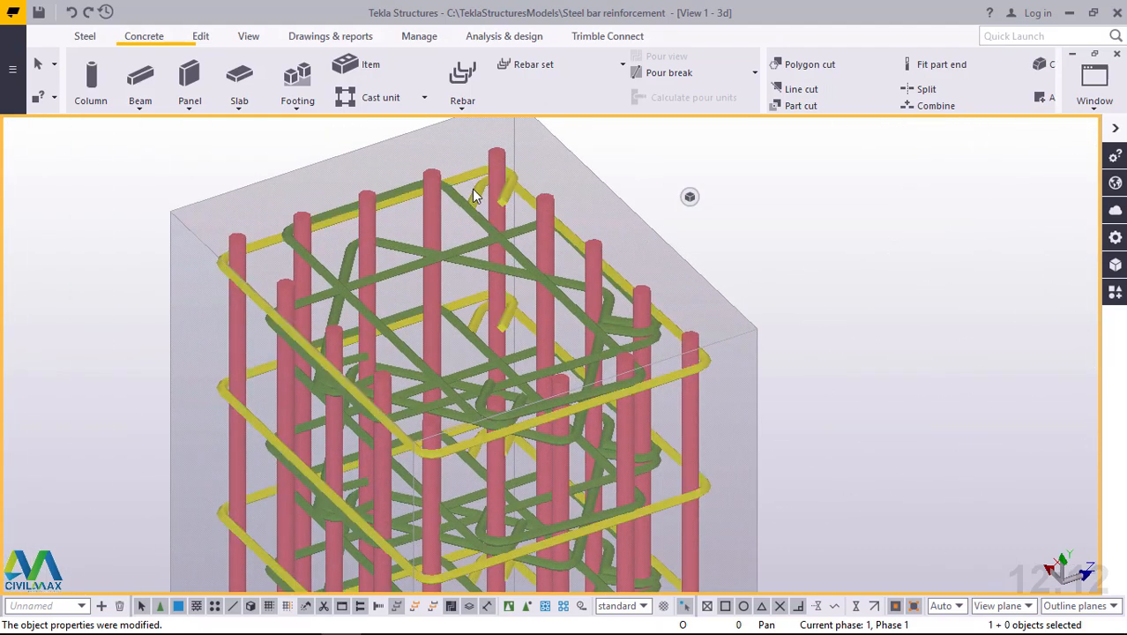
pyautogui.scroll(2, 474, 188)
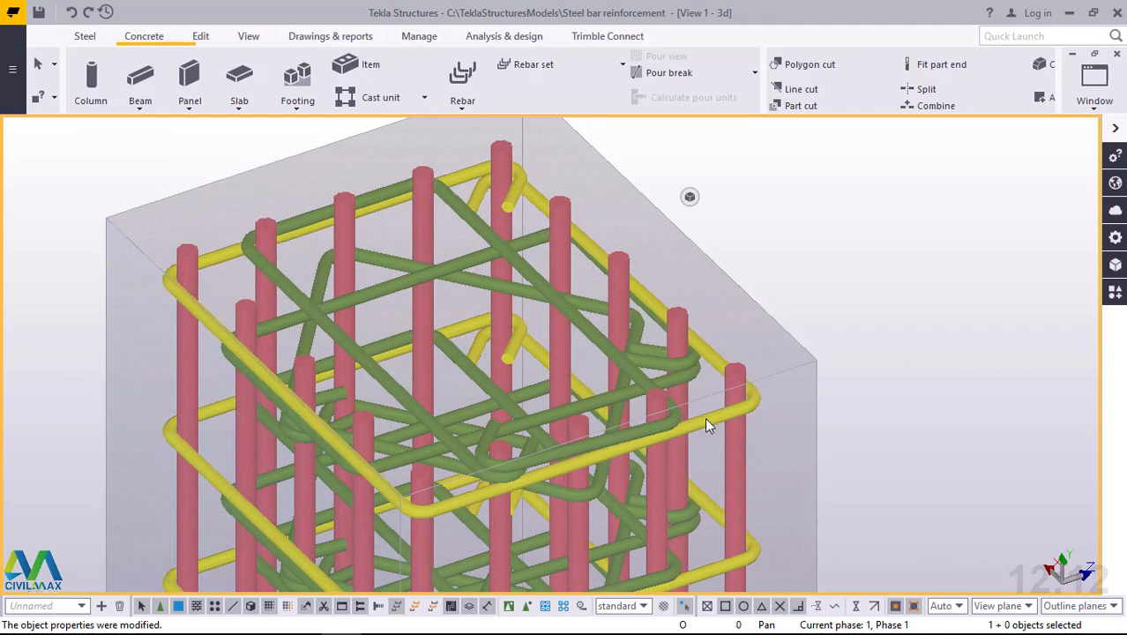
pyautogui.click(705, 419)
pyautogui.doubleClick(704, 417)
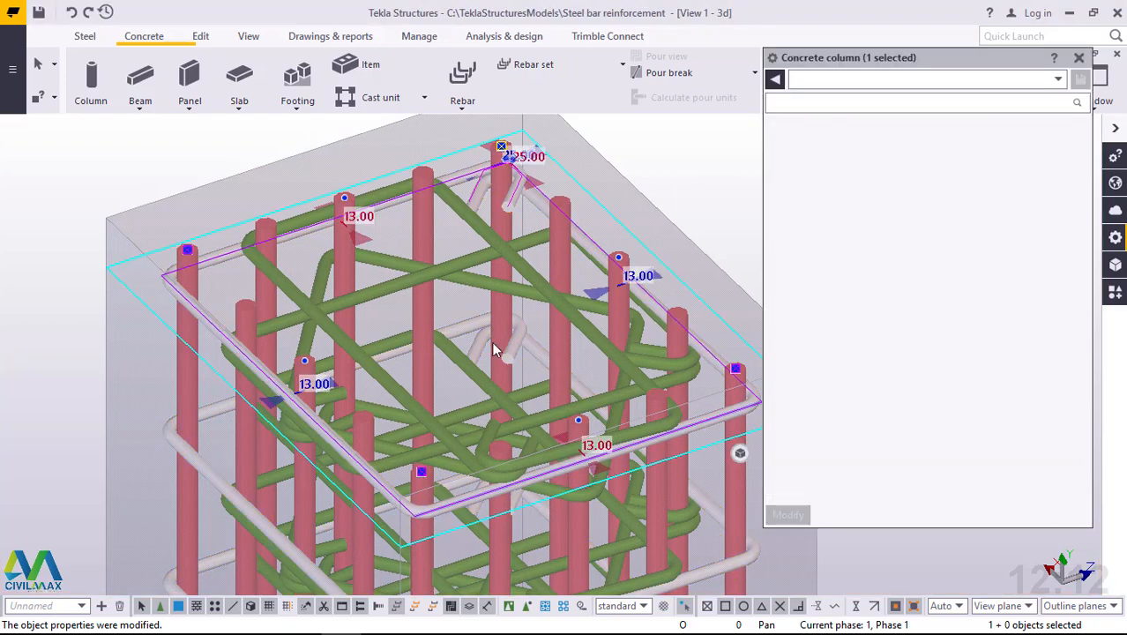
pyautogui.scroll(-3, 401, 201)
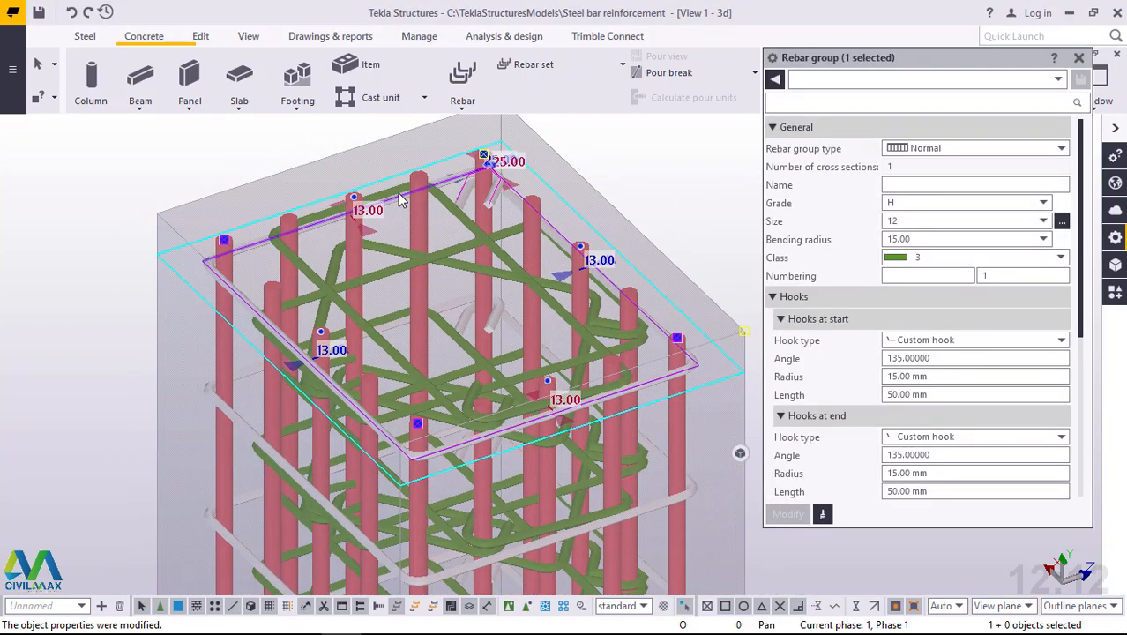
pyautogui.scroll(-4, 943, 373)
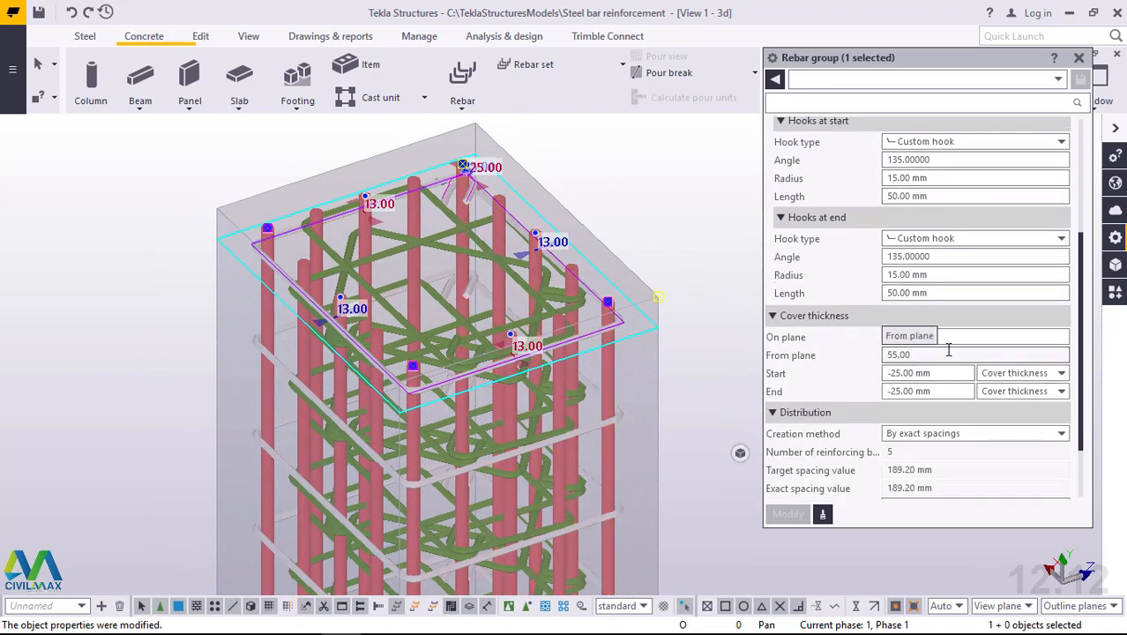
pyautogui.scroll(-1, 948, 350)
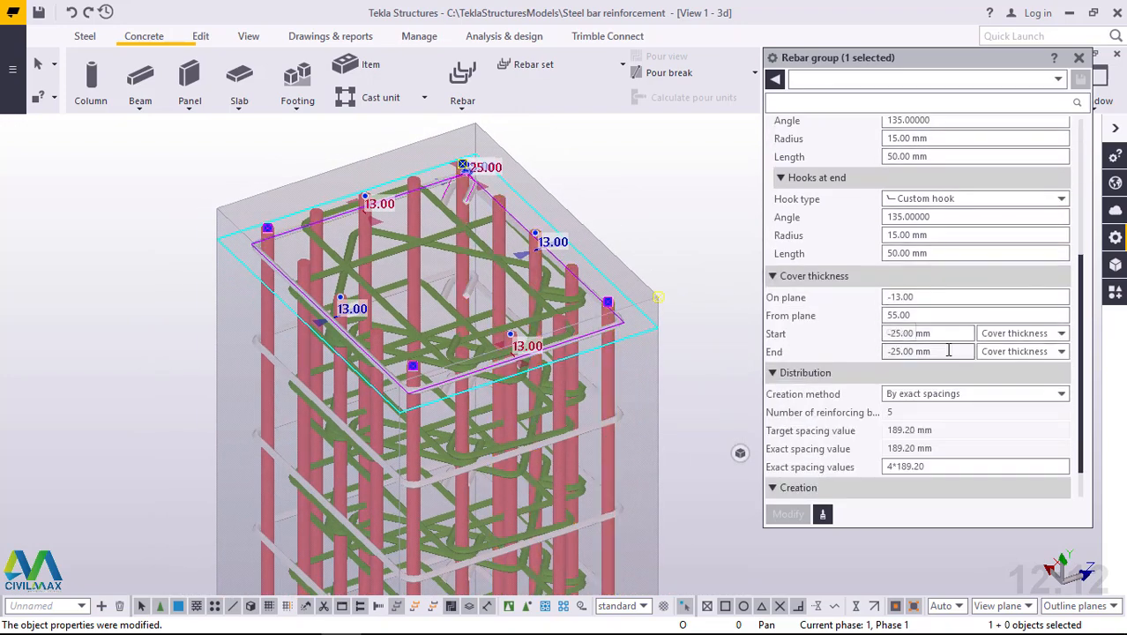
pyautogui.click(893, 466)
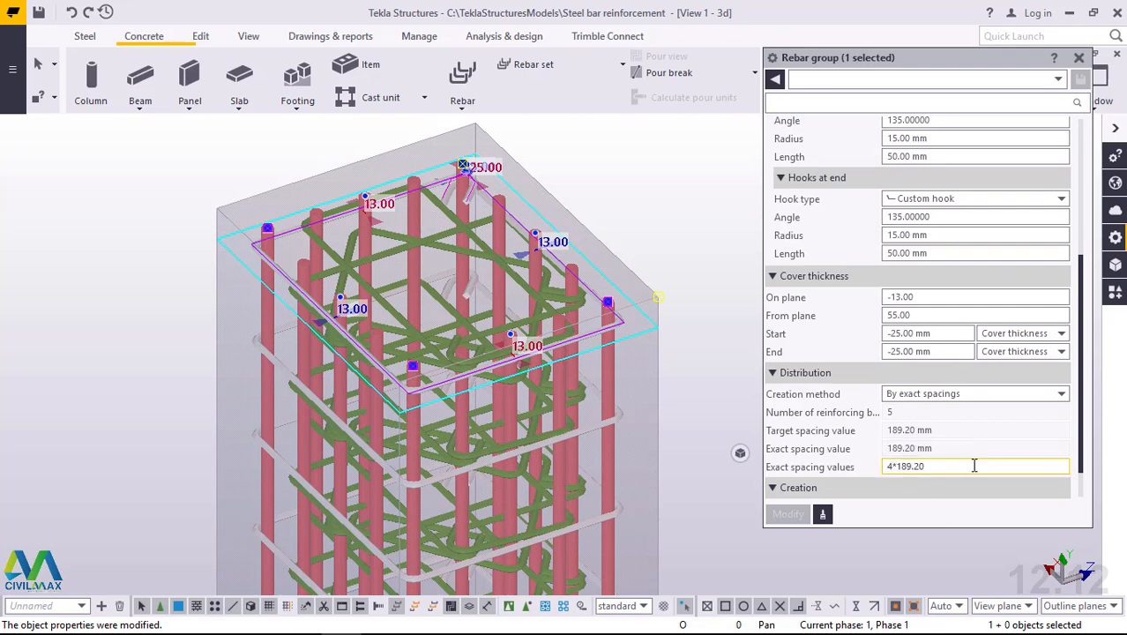
pyautogui.press('BackSpace')
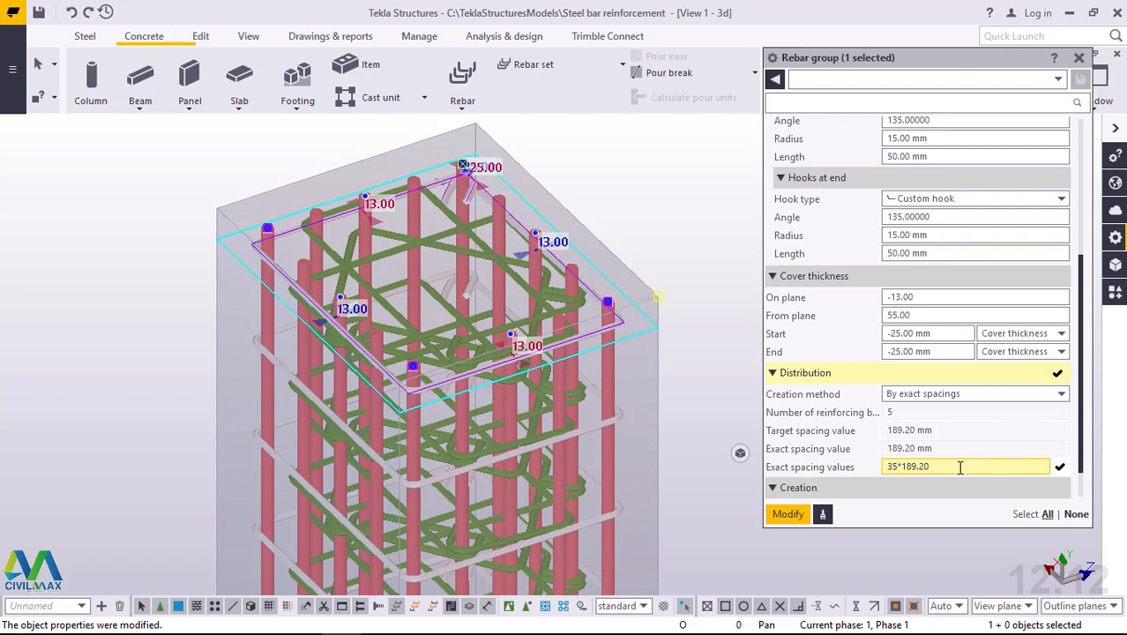
pyautogui.write('35*')
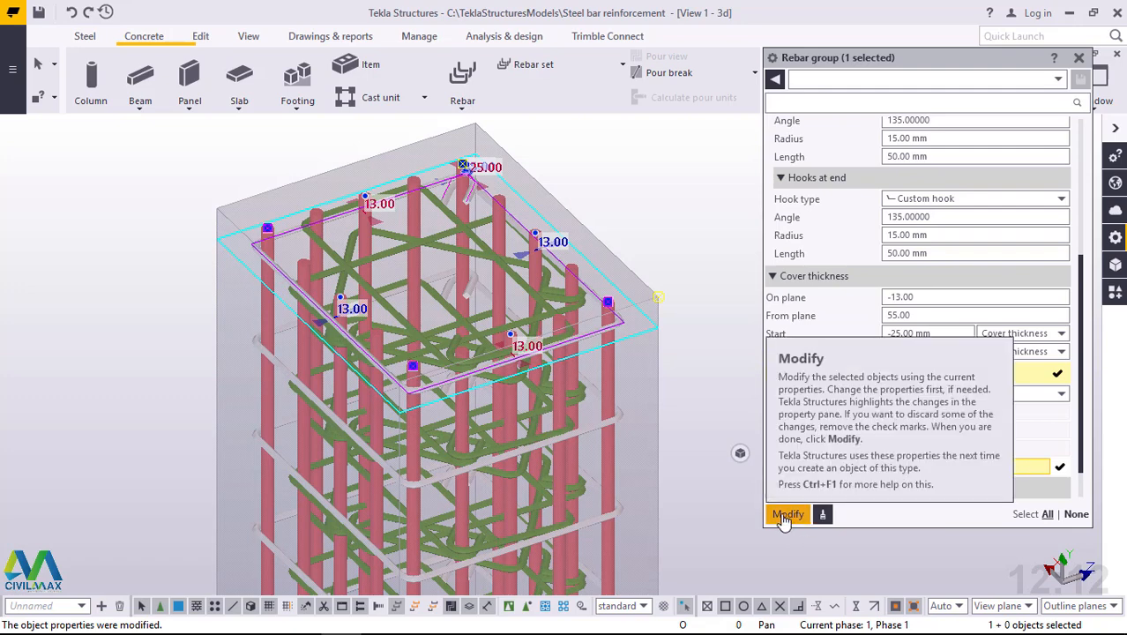
pyautogui.click(785, 515)
# Examine the outer stirrups' distribution along the column from its top down to the footing, and clear the selection
pyautogui.scroll(1, 434, 329)
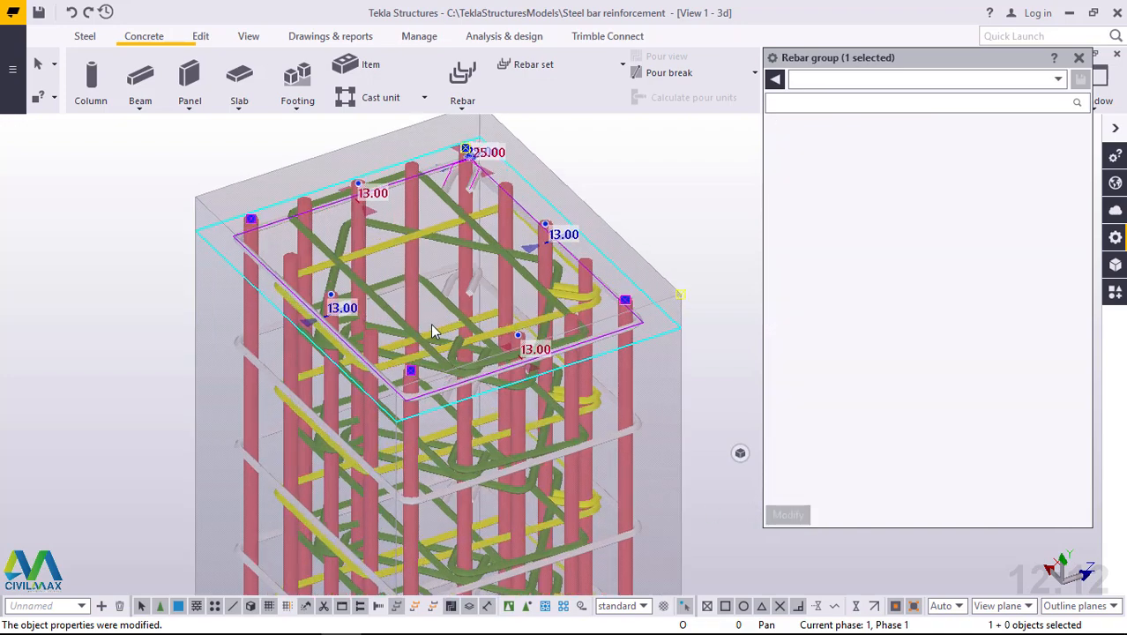
pyautogui.scroll(-5, 426, 335)
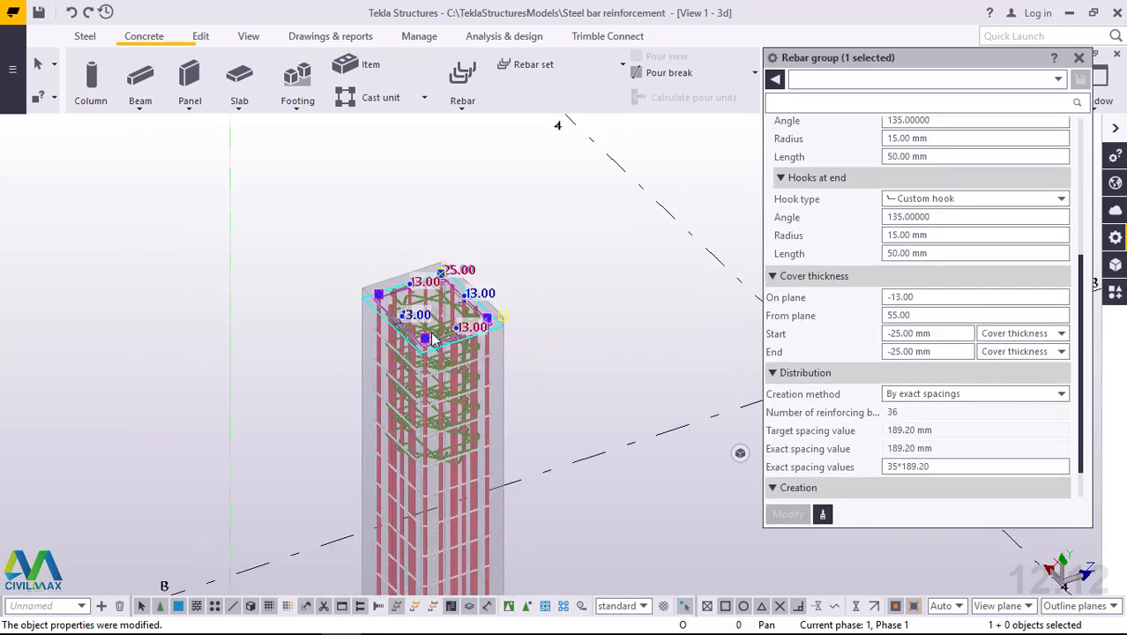
pyautogui.scroll(-2, 433, 346)
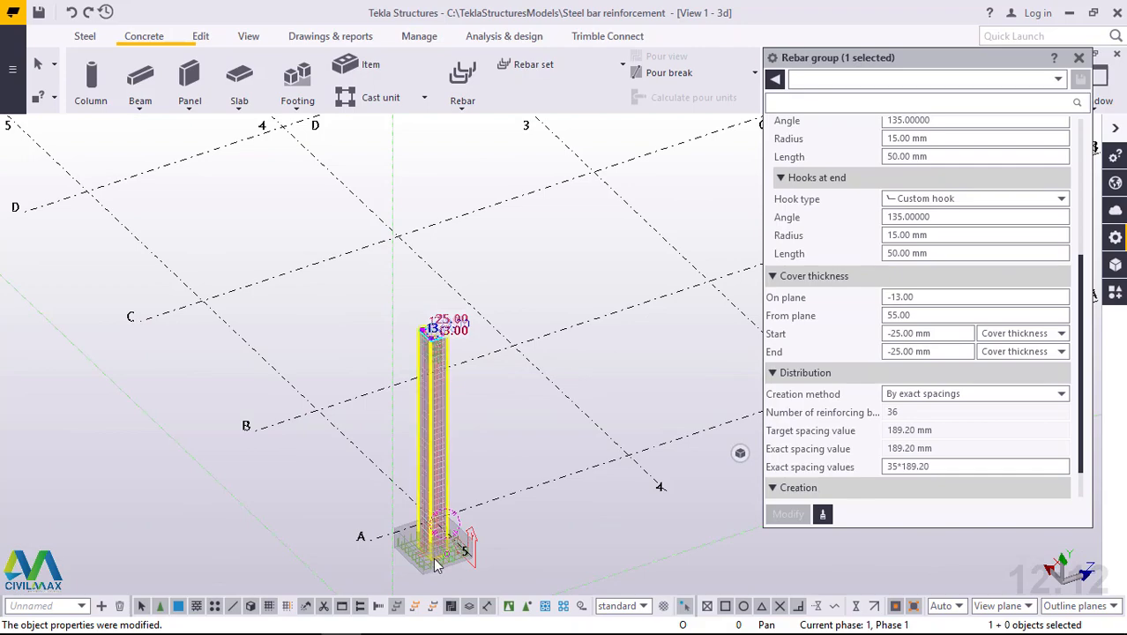
pyautogui.scroll(4, 434, 553)
pyautogui.scroll(6, 434, 529)
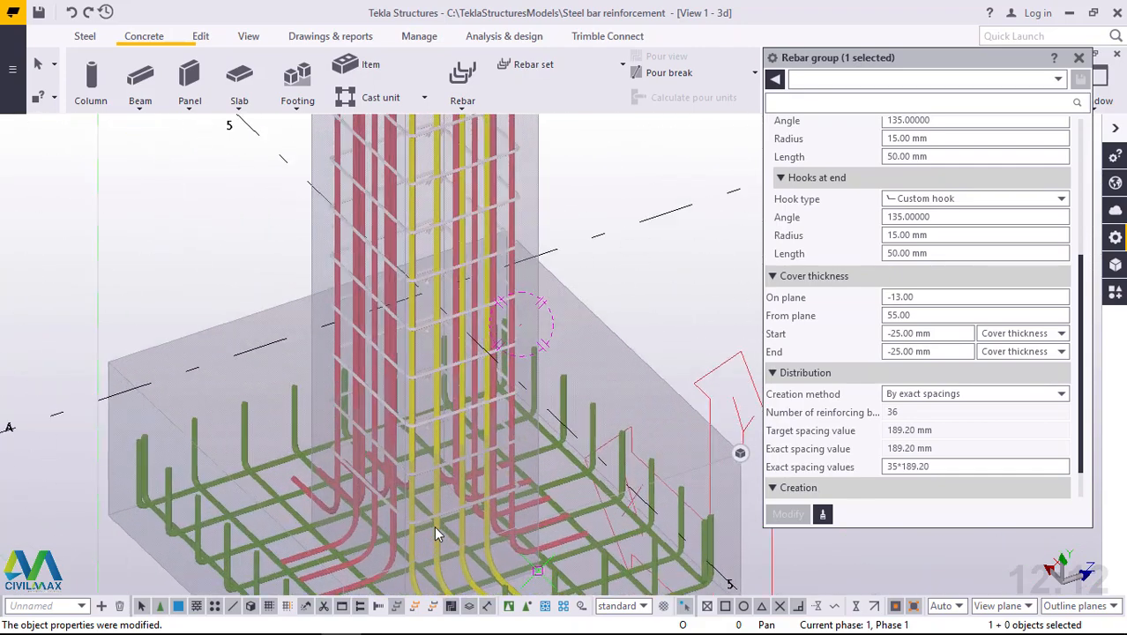
pyautogui.scroll(-8, 419, 528)
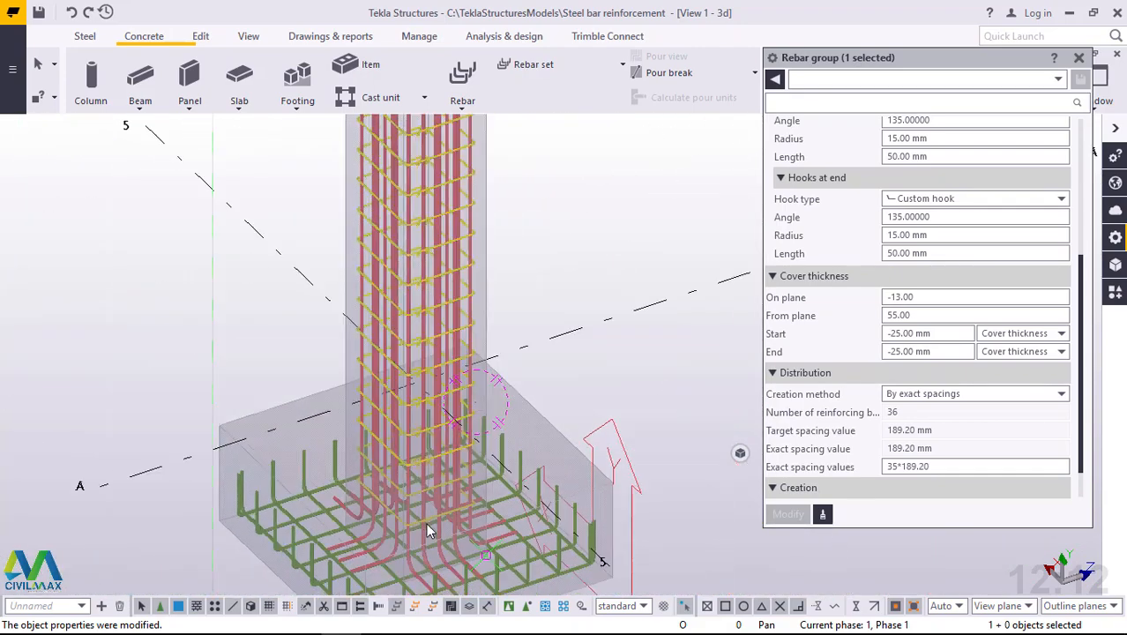
pyautogui.scroll(-2, 462, 522)
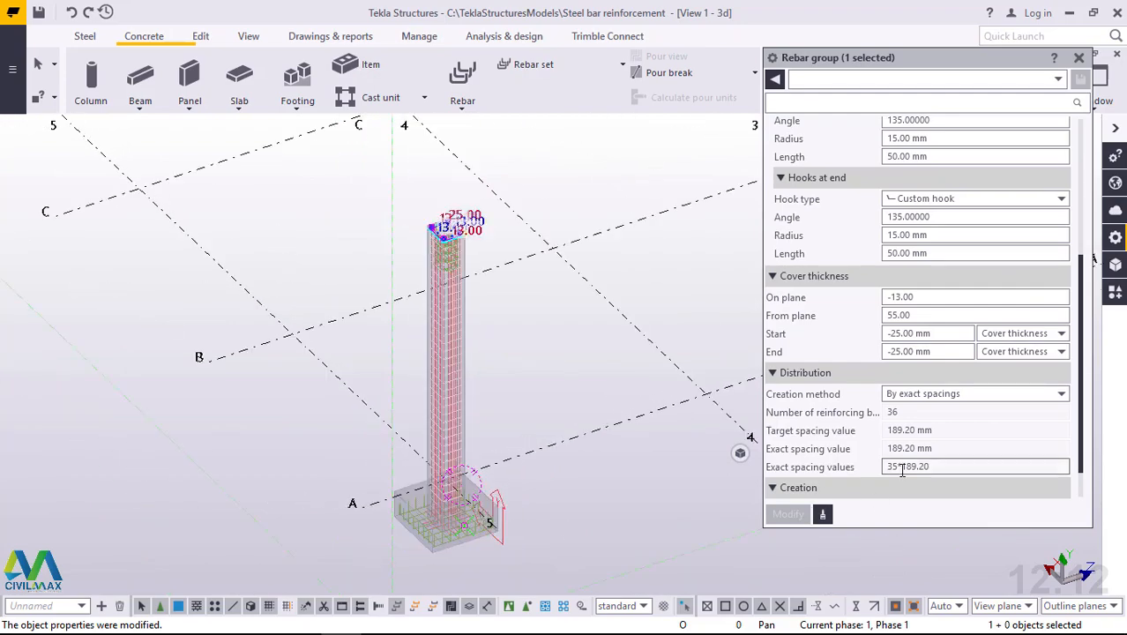
pyautogui.scroll(8, 452, 227)
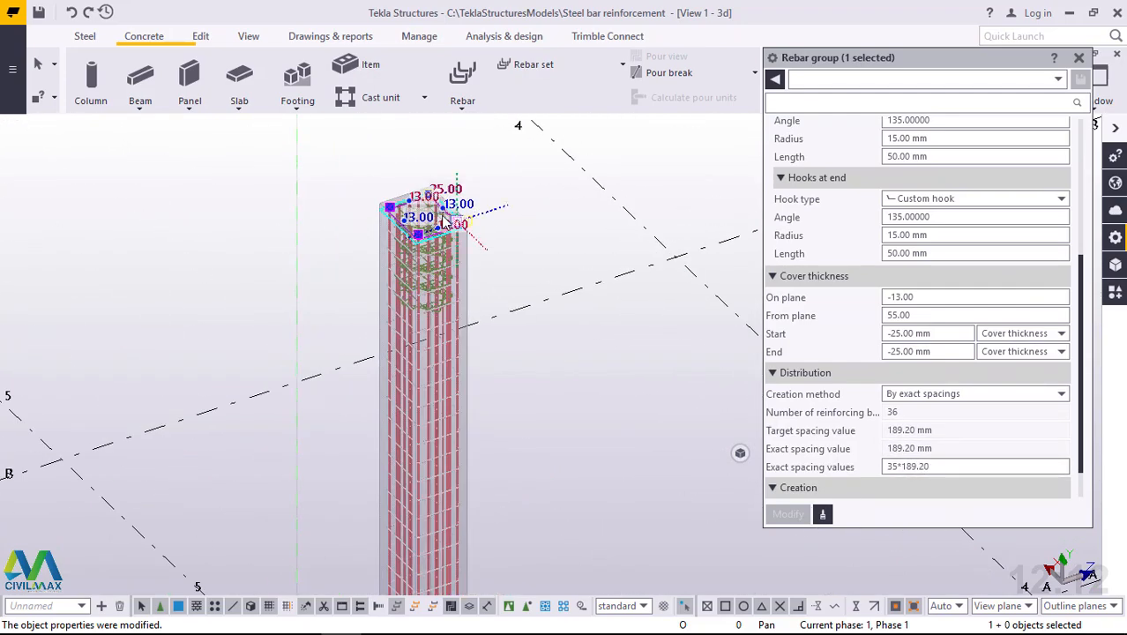
pyautogui.scroll(5, 436, 194)
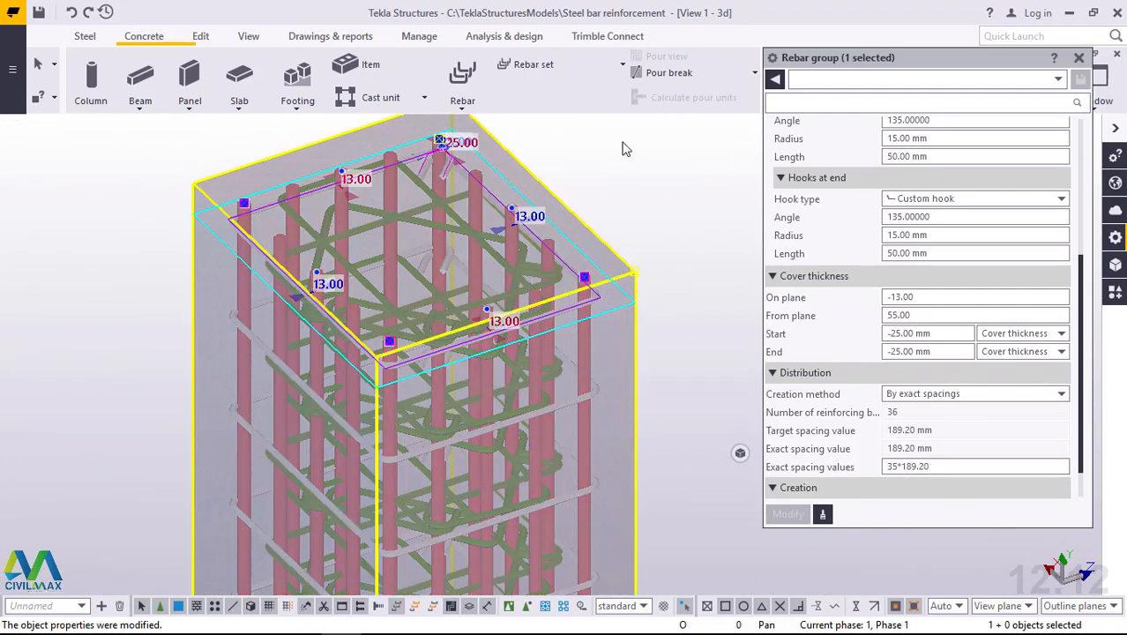
pyautogui.moveTo(587, 214); pyautogui.dragTo(574, 236, button='middle')
pyautogui.click(574, 236)
# Set the exact spacing values of the rectangular stirrup group with 70.00 from-plane cover to 35*189.20, apply the modification and clear the selection
pyautogui.scroll(4, 574, 236)
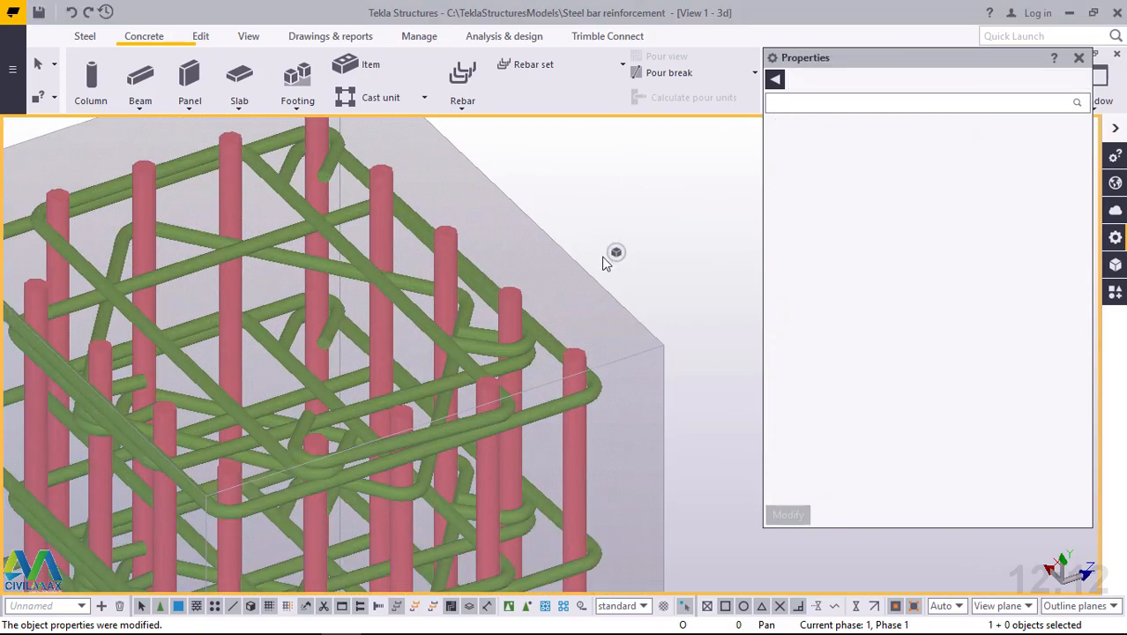
pyautogui.scroll(-2, 595, 254)
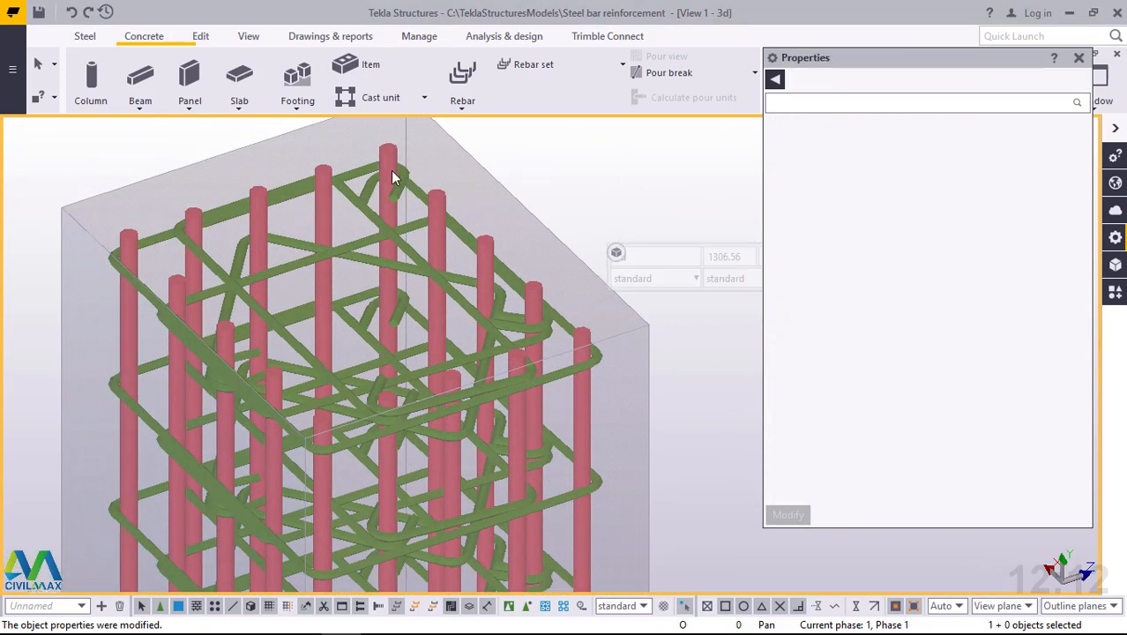
pyautogui.click(209, 300)
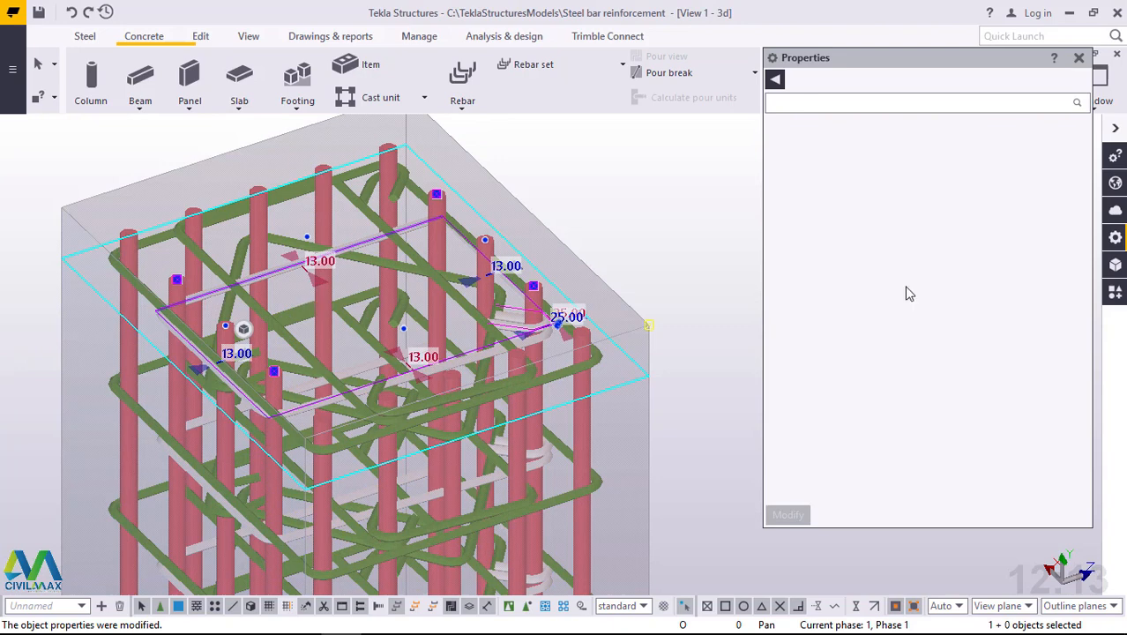
pyautogui.scroll(-3, 945, 315)
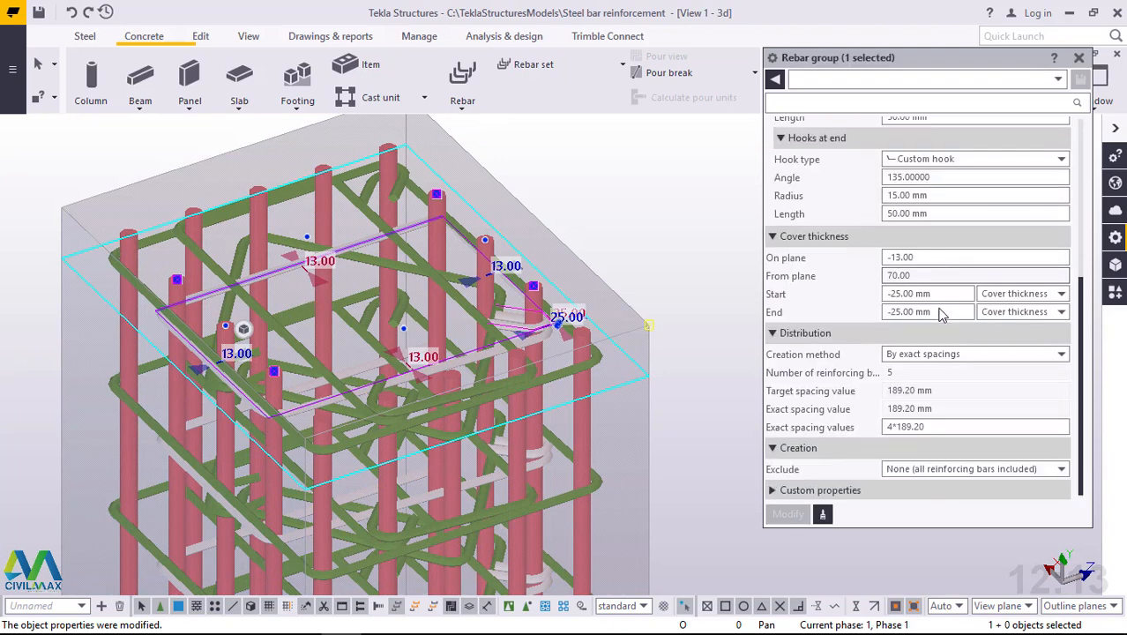
pyautogui.click(925, 350)
pyautogui.click(926, 366)
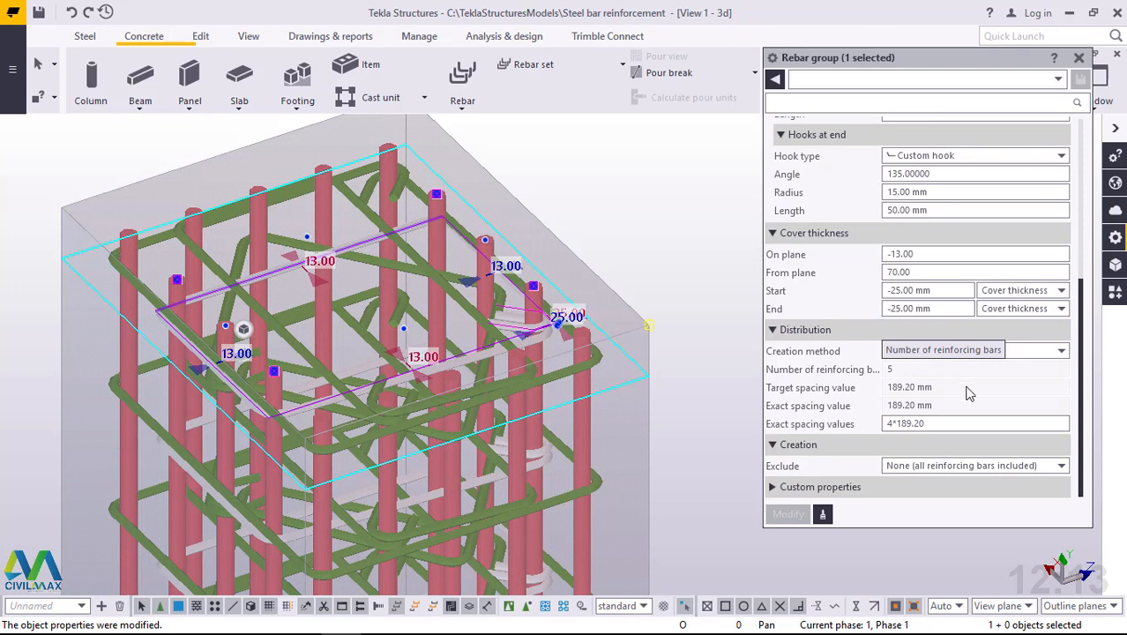
pyautogui.click(893, 423)
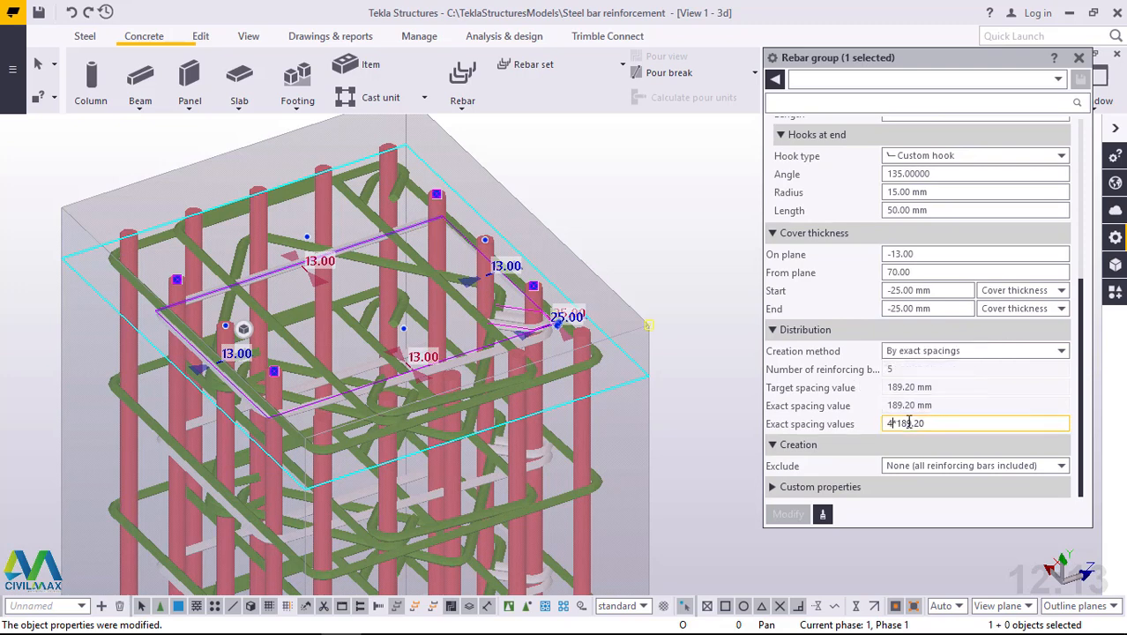
pyautogui.press('BackSpace')
pyautogui.press('BackSpace')
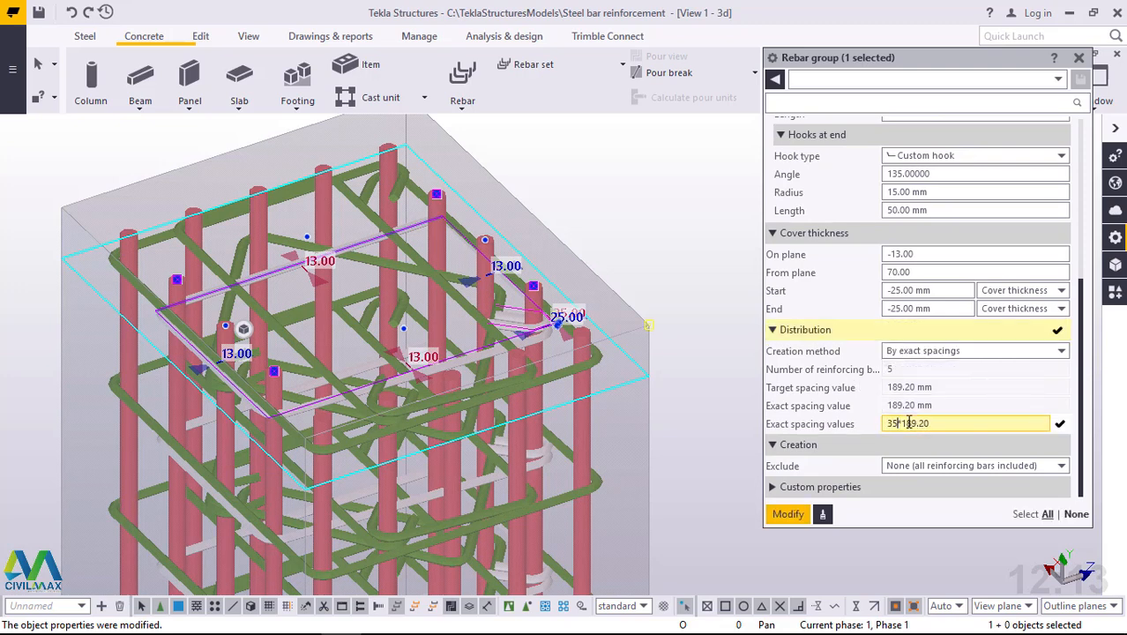
pyautogui.click(785, 516)
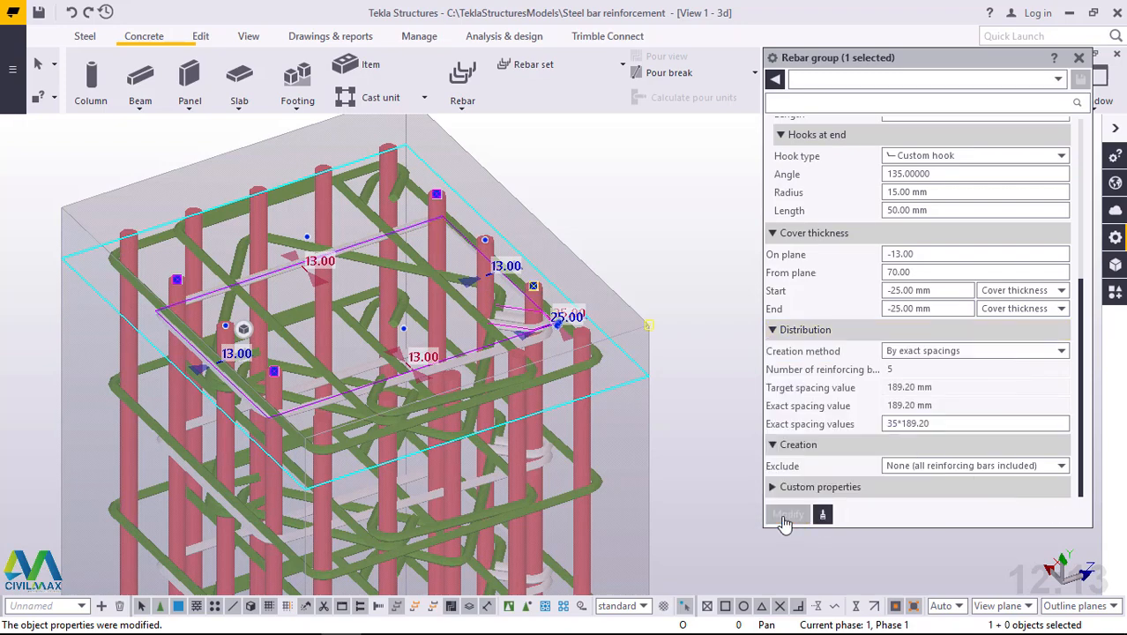
pyautogui.click(656, 169)
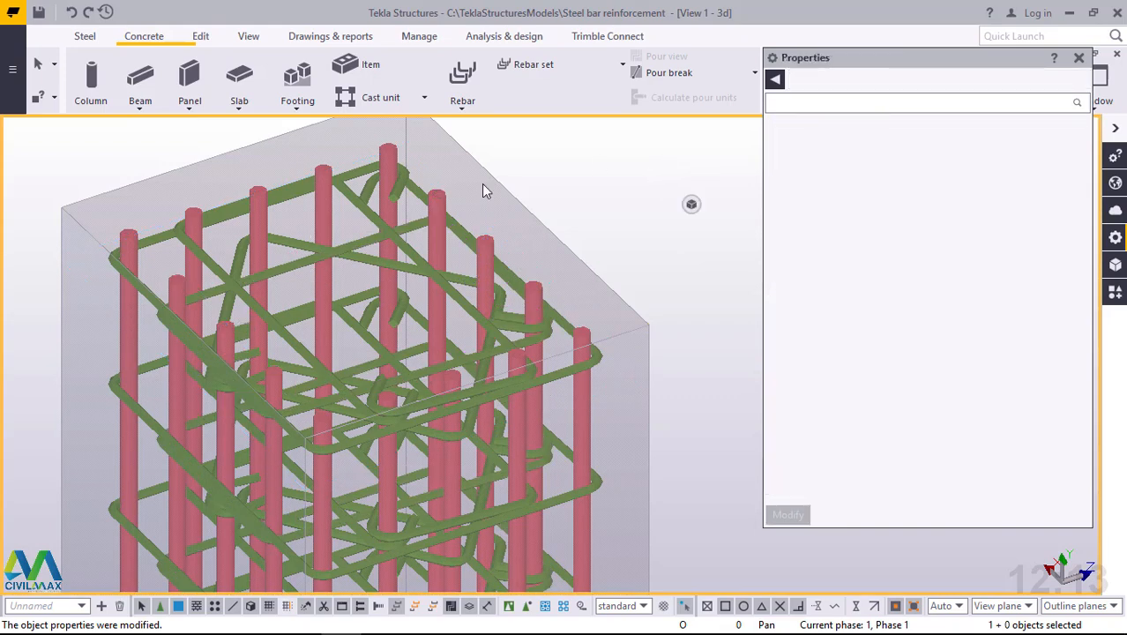
# Set the exact spacing values of the rectangular stirrup group with 45.00 from-plane cover to 35*189.20 and apply the modification
pyautogui.click(217, 270)
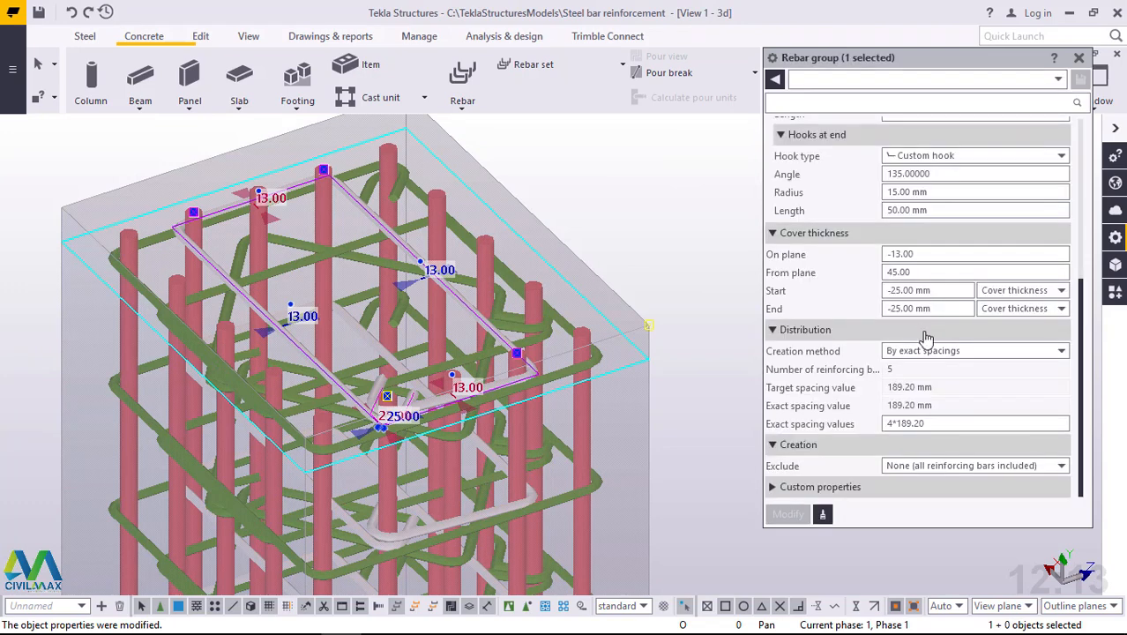
pyautogui.click(919, 422)
pyautogui.press('Home')
pyautogui.press('Delete')
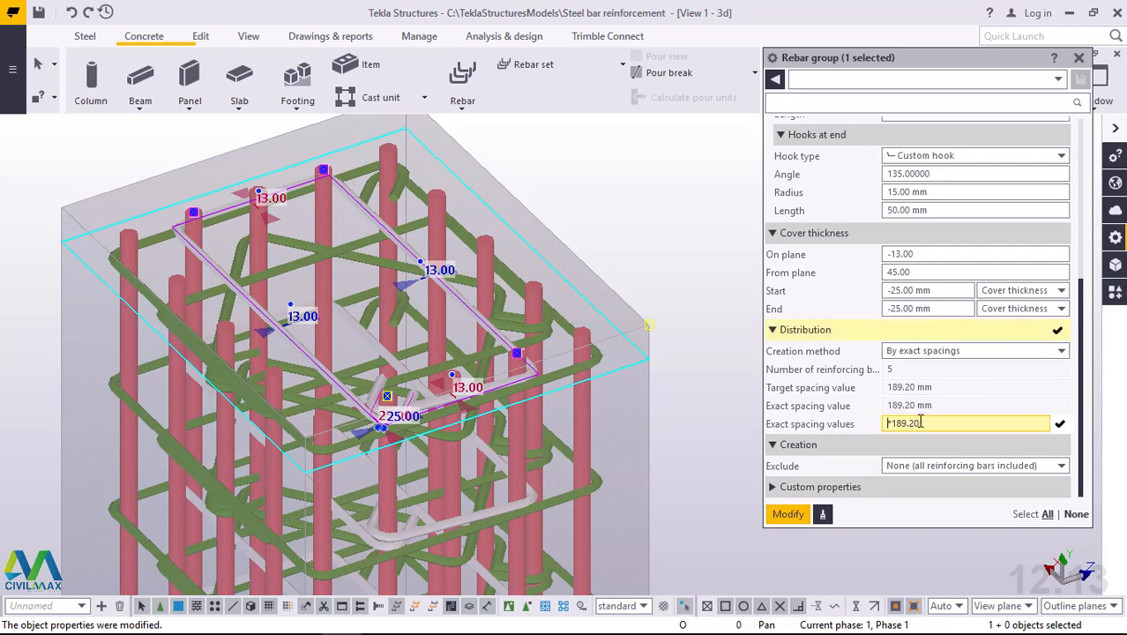
pyautogui.write('35*')
pyautogui.click(787, 514)
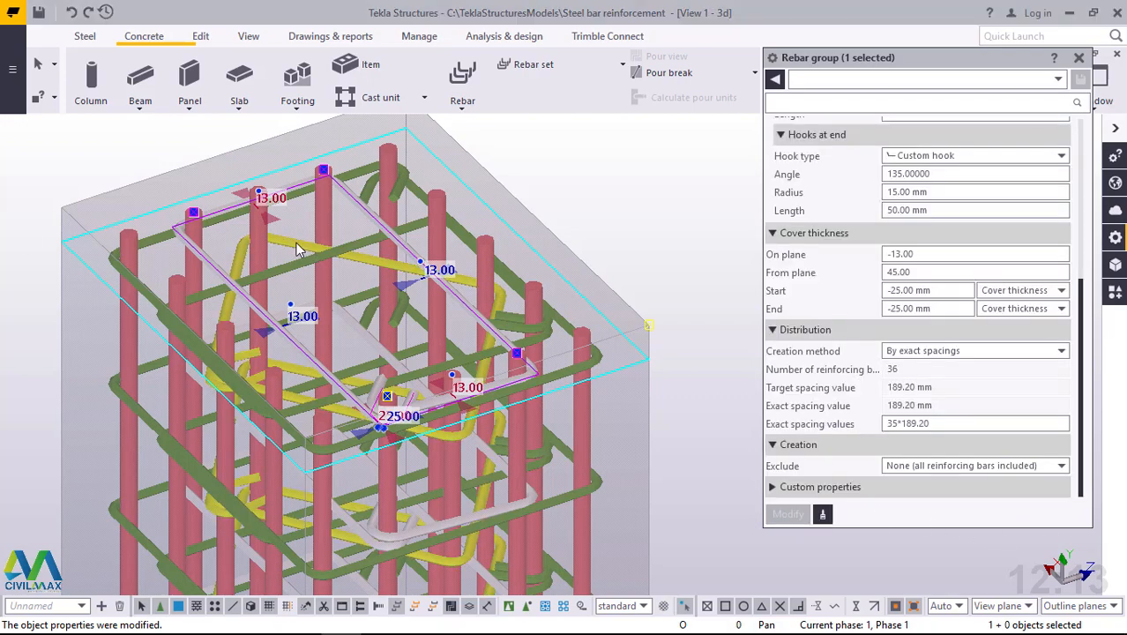
# Set the diamond stirrup group's exact spacing values to 35*189.20, apply the modification and clear the selection
pyautogui.click(395, 265)
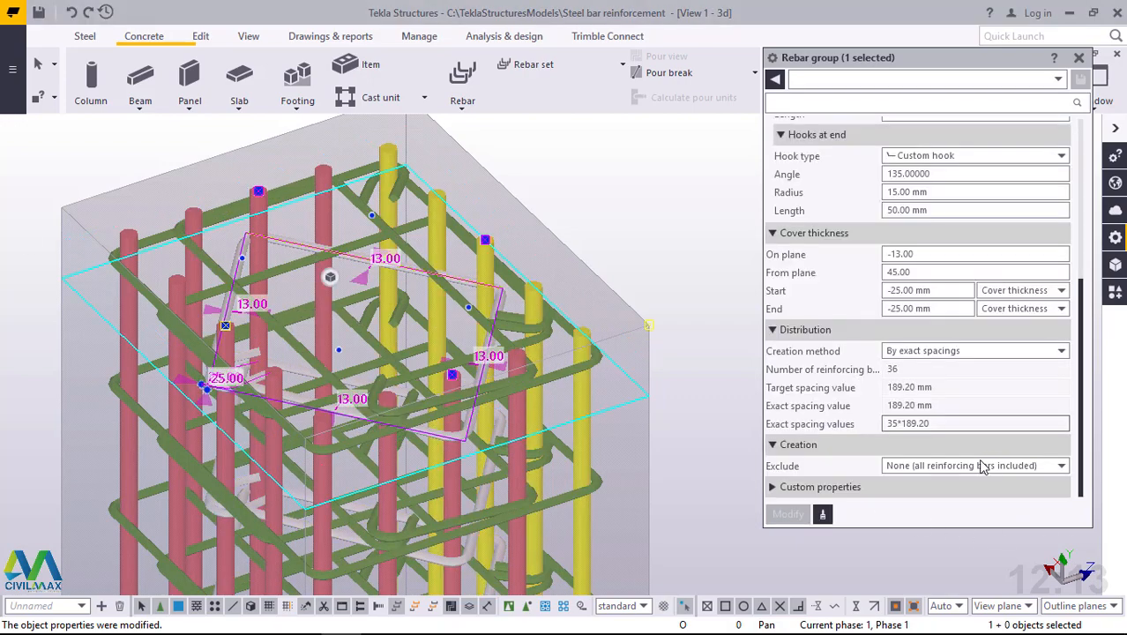
pyautogui.click(893, 422)
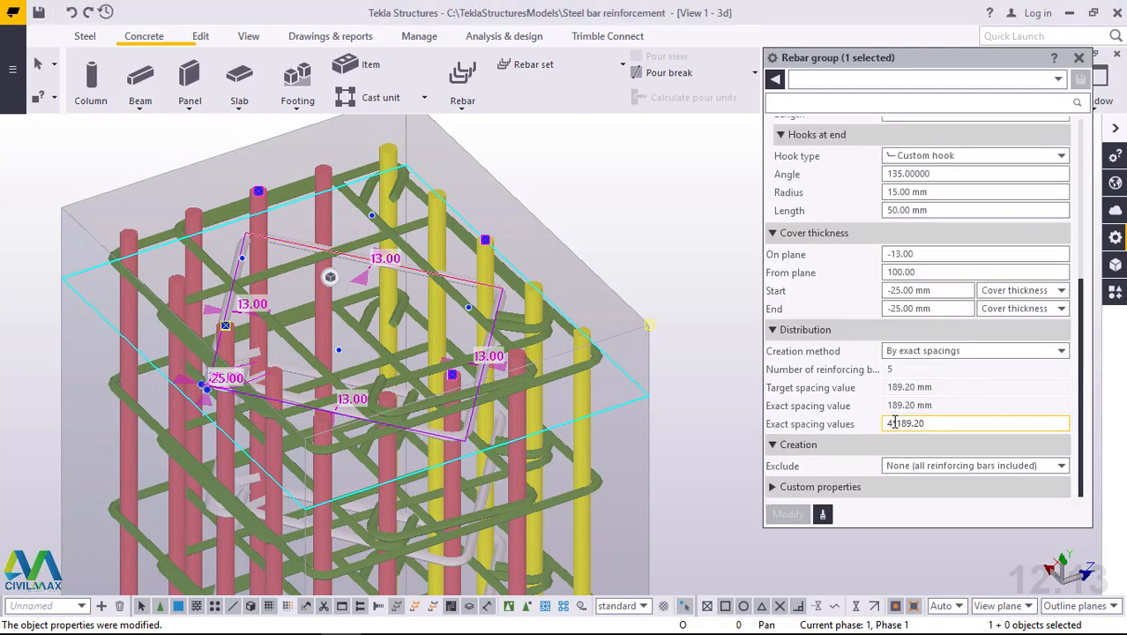
pyautogui.press('BackSpace')
pyautogui.write('35')
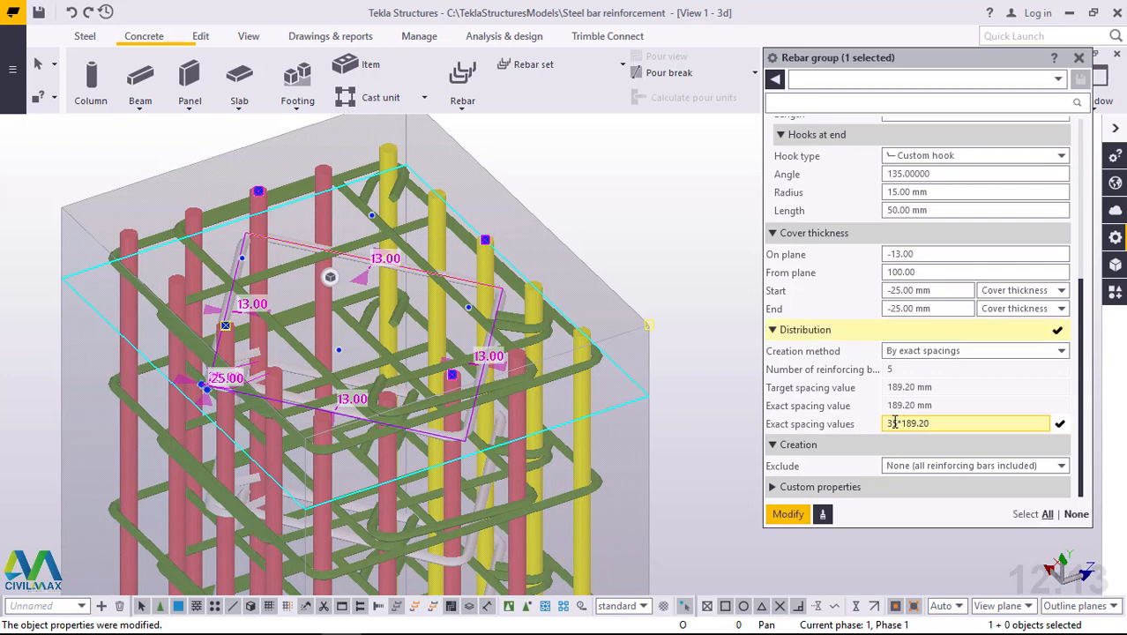
pyautogui.click(788, 516)
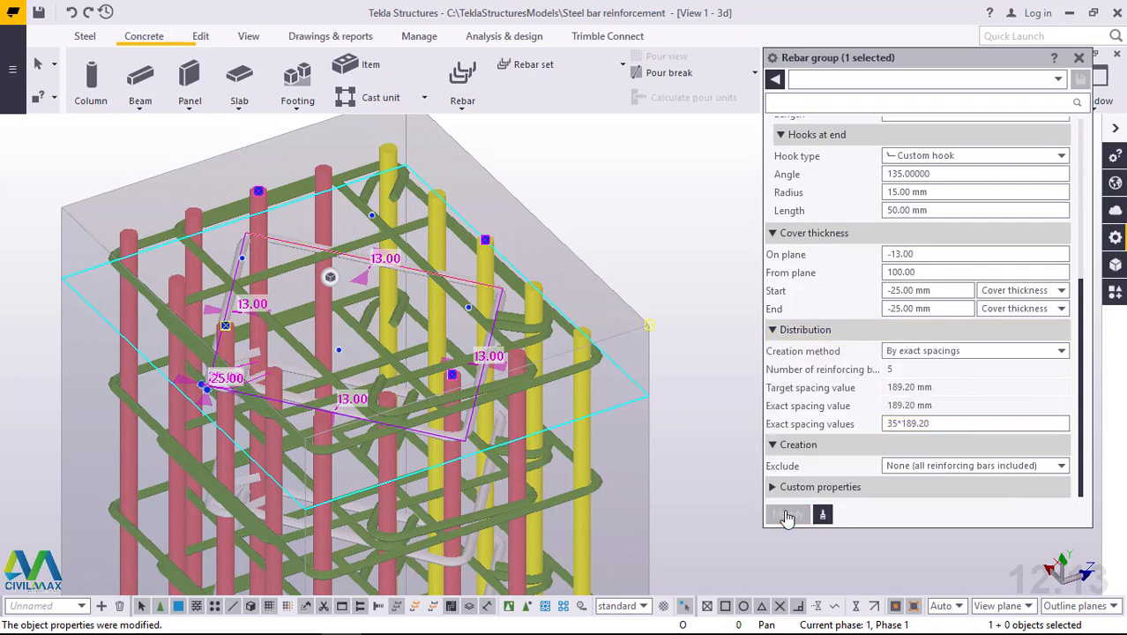
pyautogui.click(663, 204)
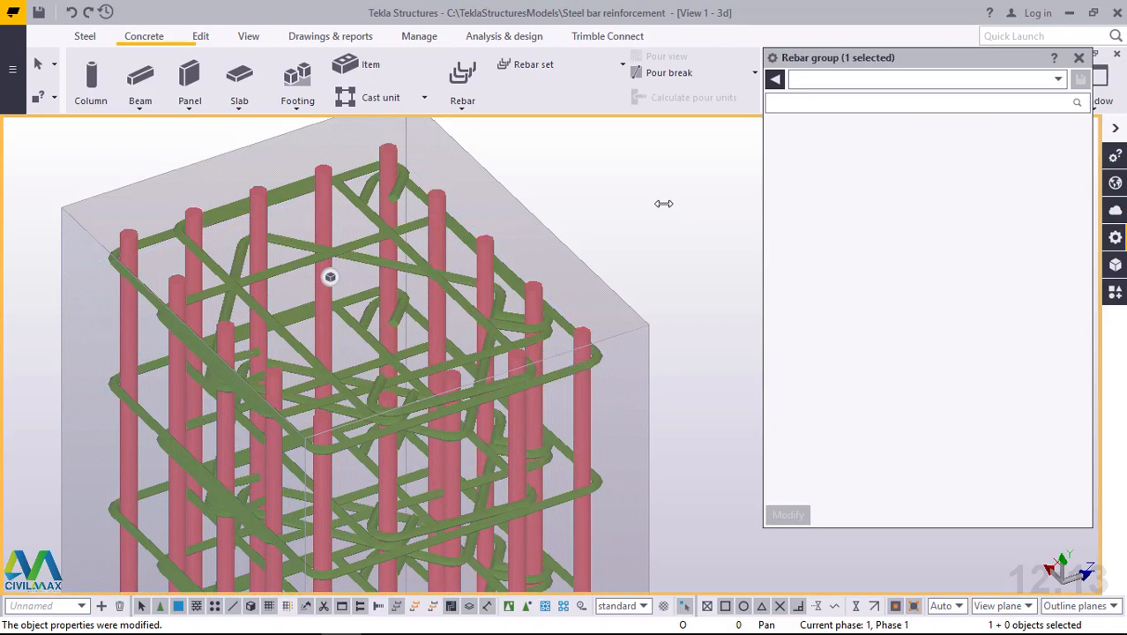
# Close the rebar group properties and examine the column's stirrup groups and vertical bars from the column top down to the footing
pyautogui.click(1078, 57)
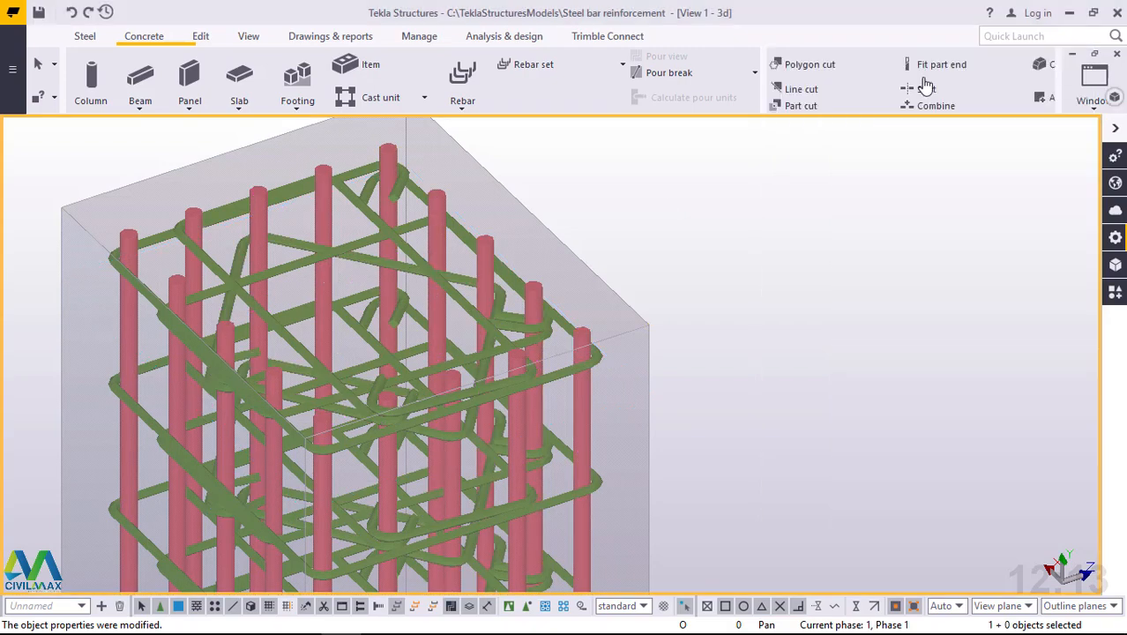
pyautogui.scroll(-5, 450, 228)
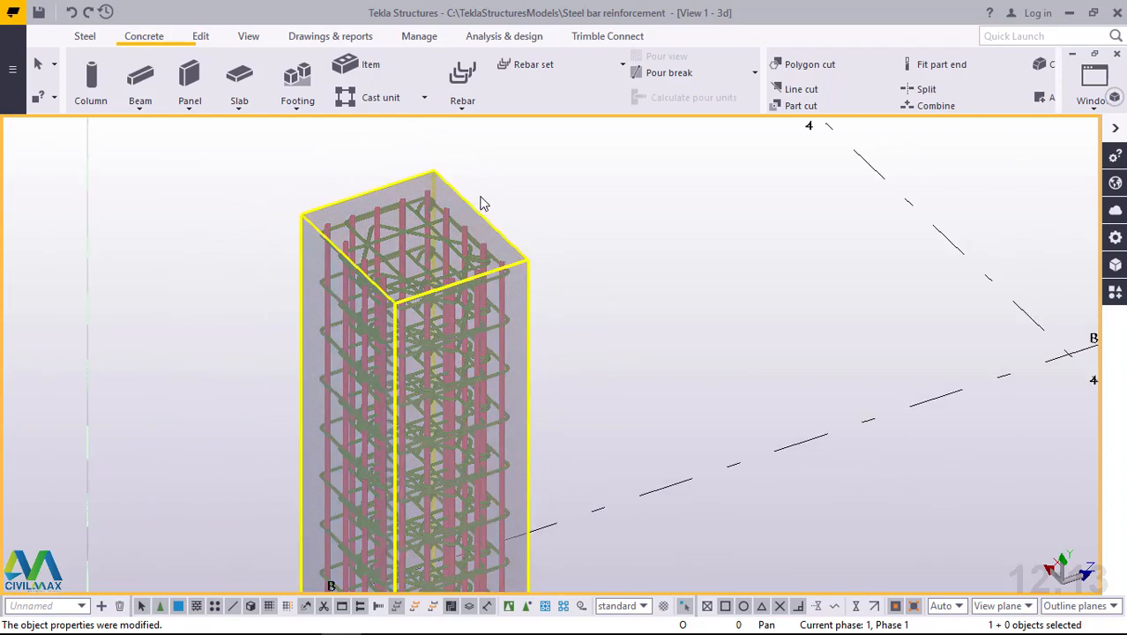
pyautogui.scroll(-4, 489, 203)
pyautogui.scroll(-5, 488, 202)
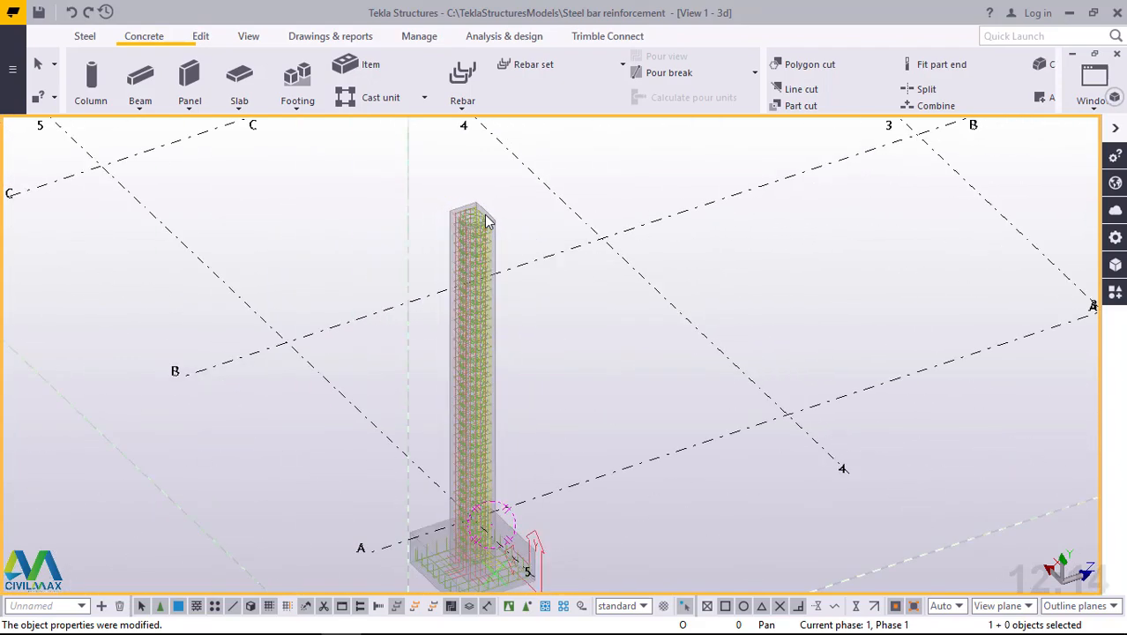
pyautogui.scroll(5, 478, 488)
pyautogui.scroll(10, 479, 481)
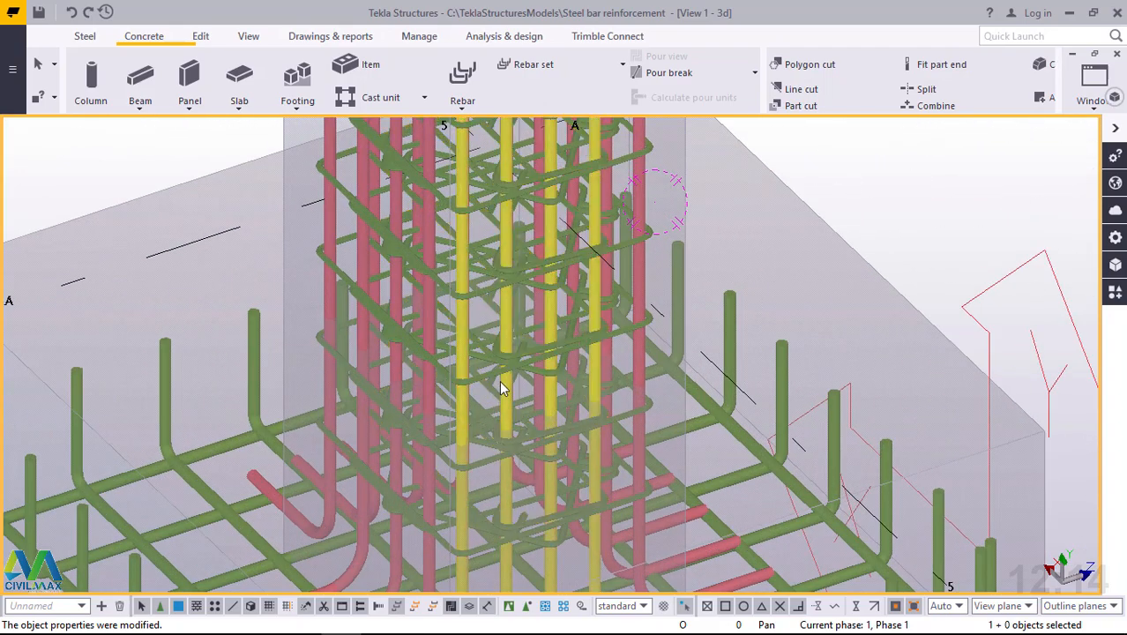
pyautogui.moveTo(501, 385); pyautogui.dragTo(472, 329, button='middle')
pyautogui.scroll(-10, 472, 329)
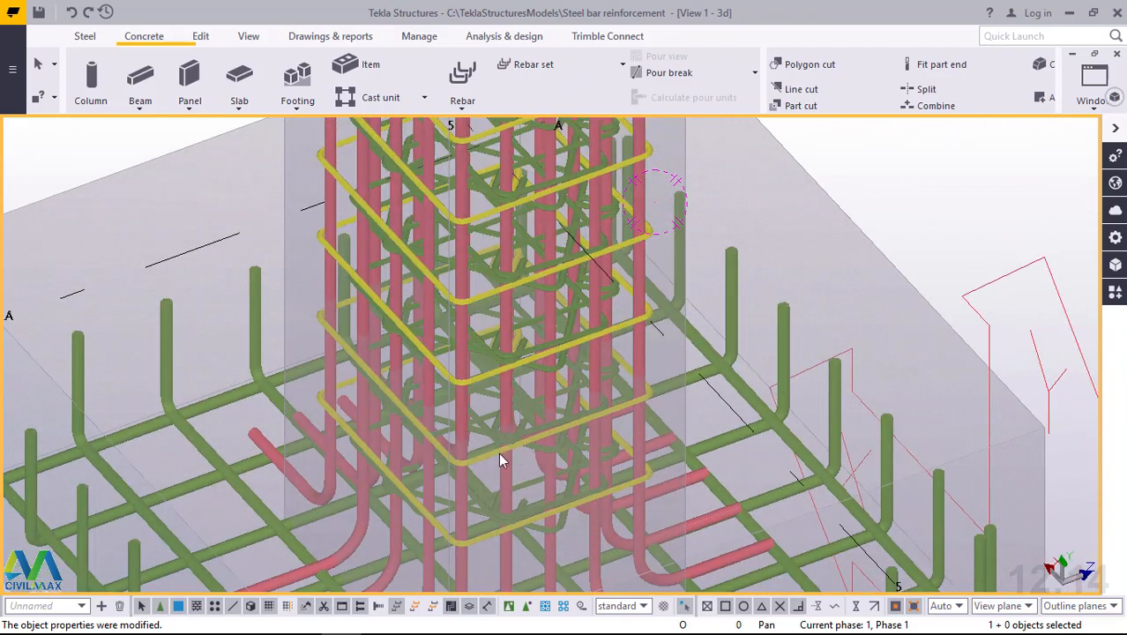
pyautogui.scroll(10, 519, 161)
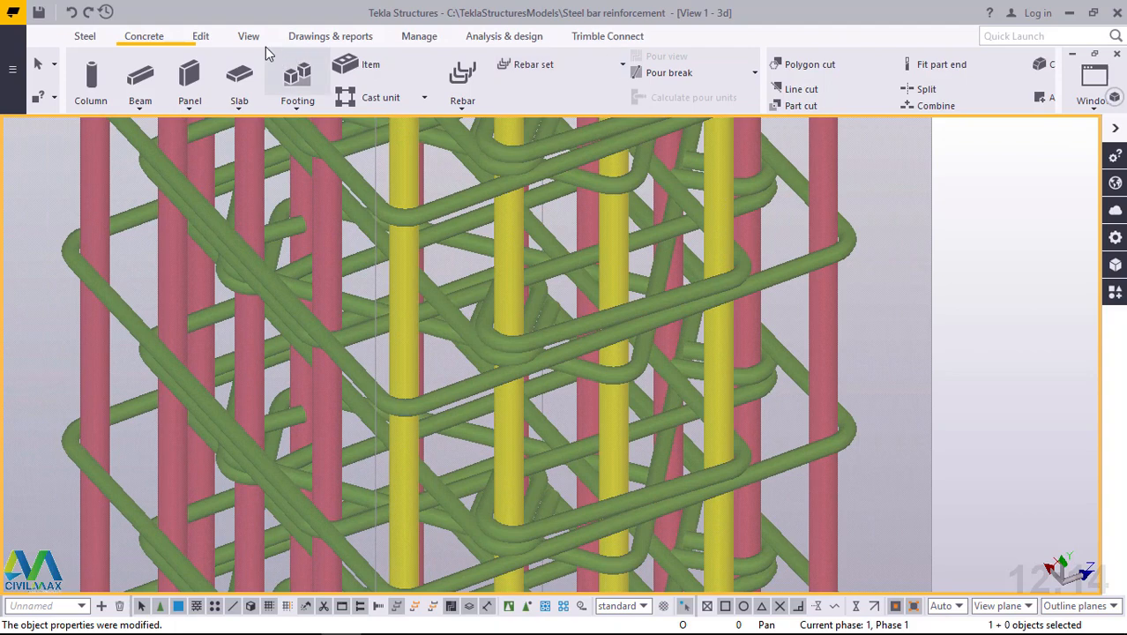
# Use the Navigate command to inspect the reinforcement up to the column's top, and end the command
pyautogui.click(248, 37)
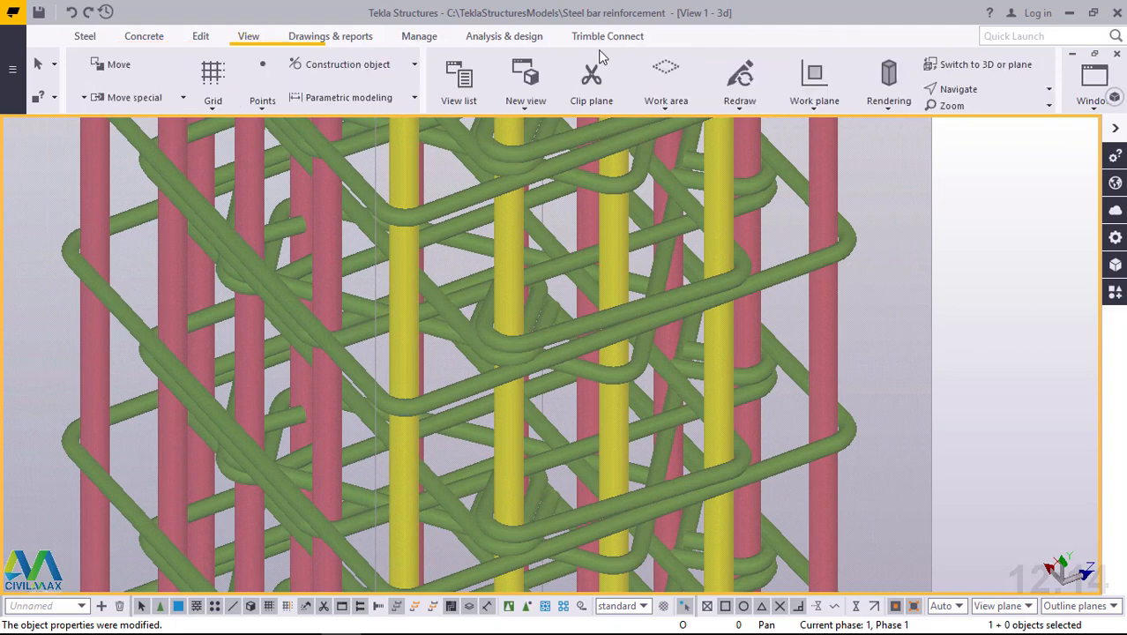
pyautogui.click(603, 96)
pyautogui.click(599, 148)
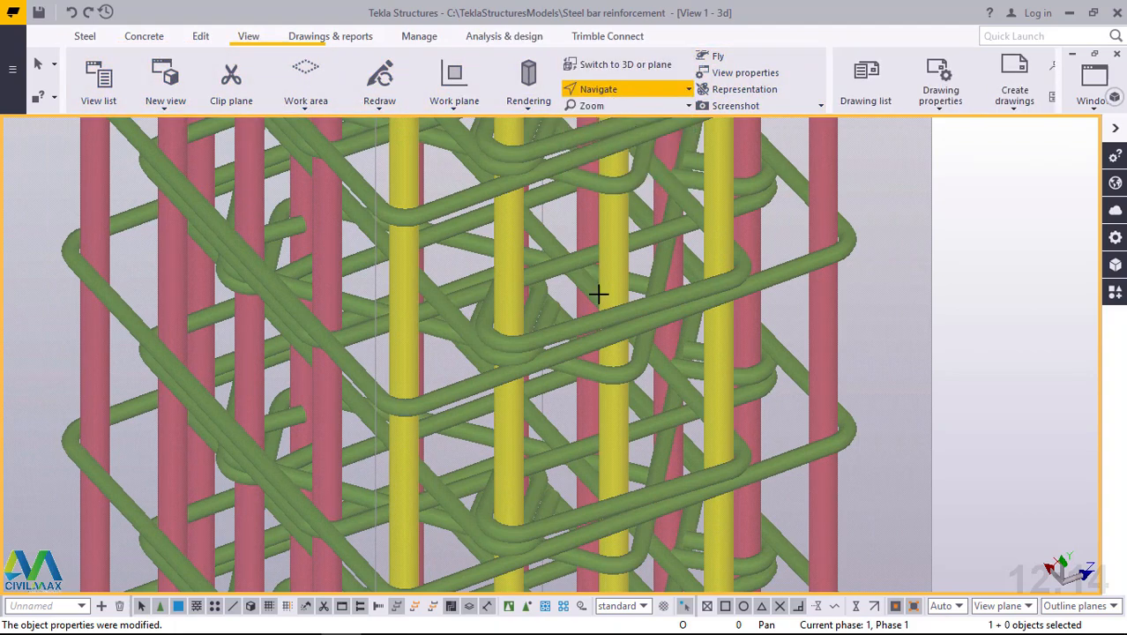
pyautogui.keyDown('ctrl'); pyautogui.moveTo(598, 306); pyautogui.dragTo(512, 241, button='middle'); pyautogui.keyUp('ctrl')
pyautogui.scroll(-8, 474, 438)
pyautogui.scroll(6, 529, 236)
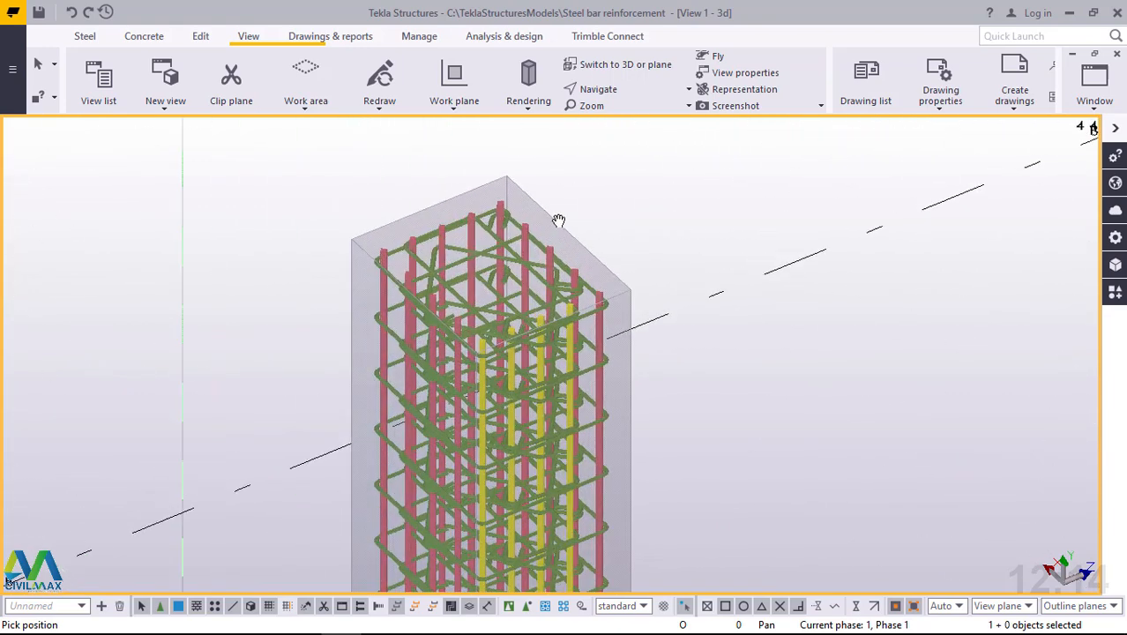
pyautogui.rightClick(664, 151)
pyautogui.click(699, 155)
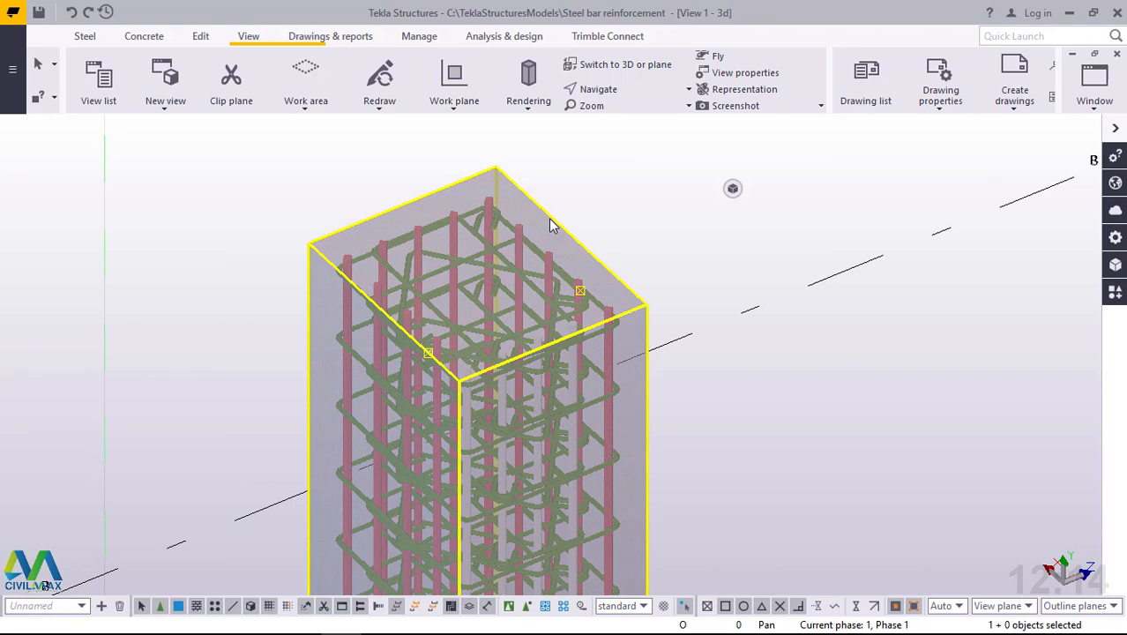
# Open the concrete column's properties to check its profile, and measure the distance along the longer edge of its top face
pyautogui.doubleClick(549, 224)
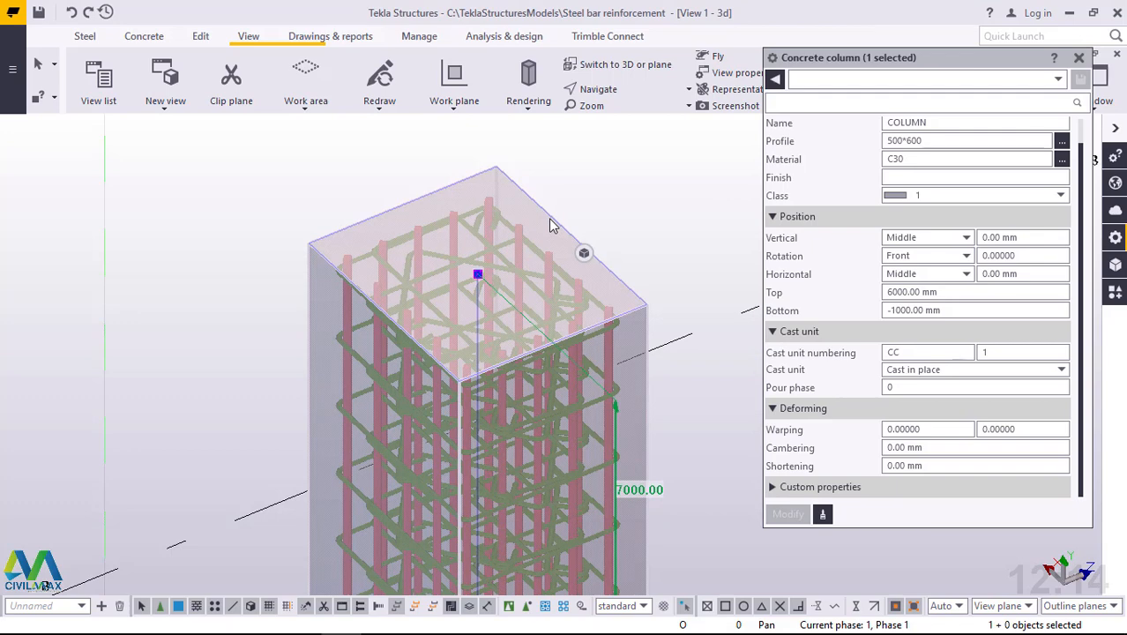
pyautogui.click(903, 140)
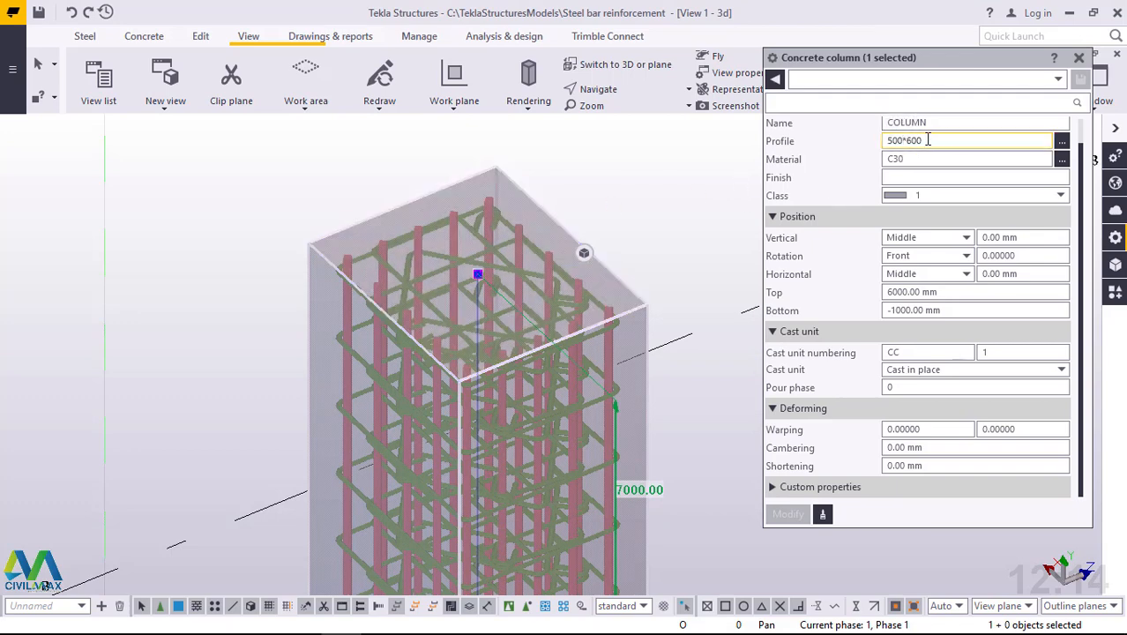
pyautogui.click(198, 39)
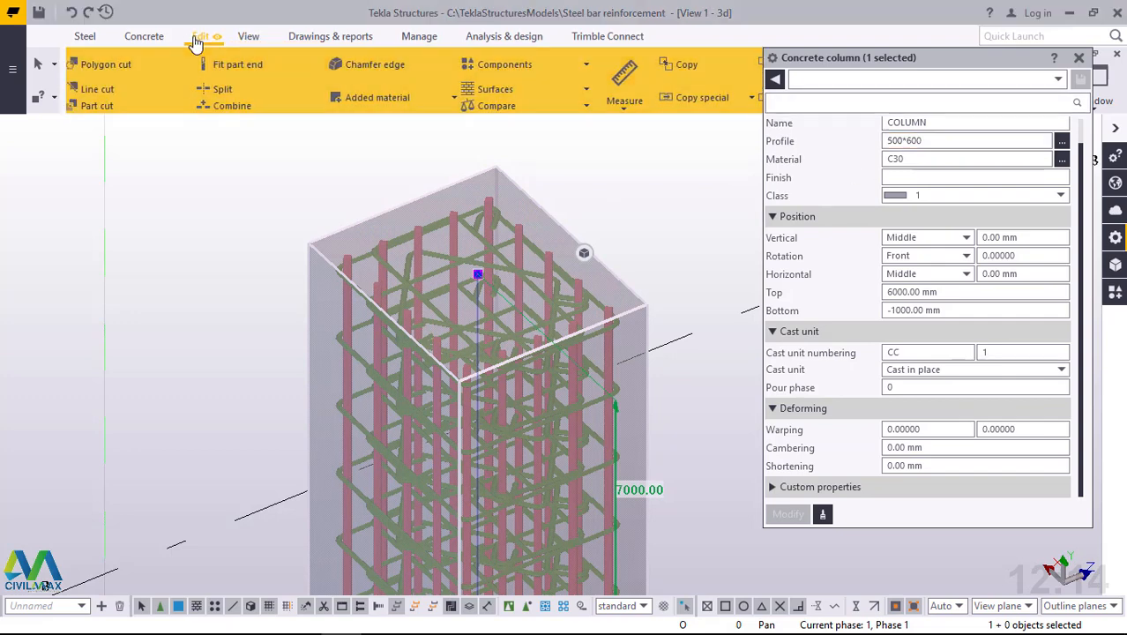
pyautogui.click(628, 104)
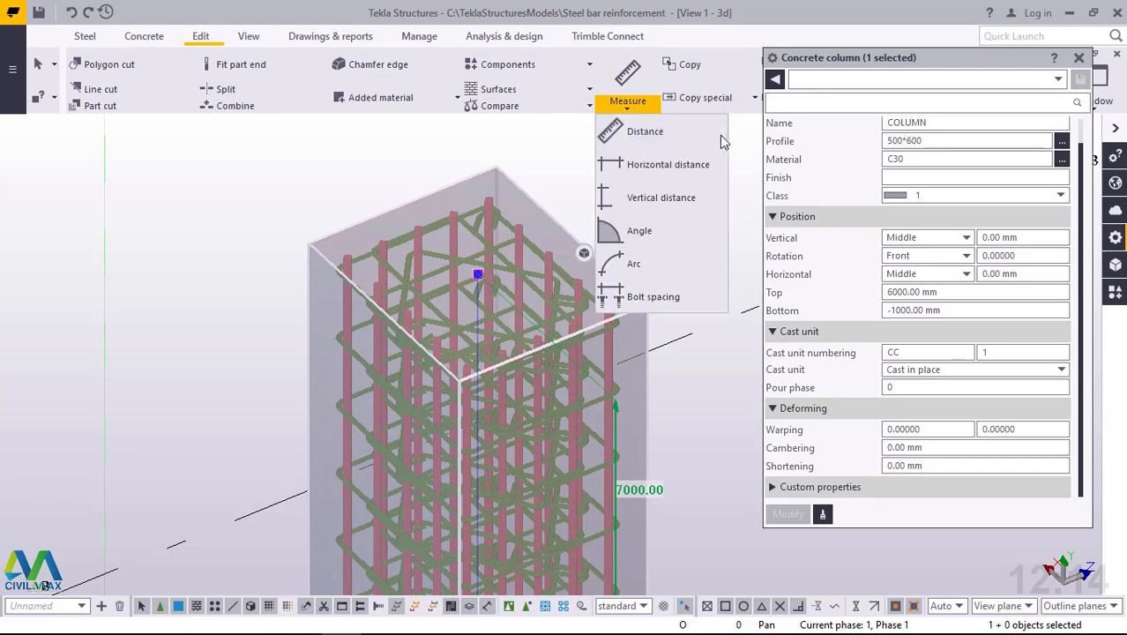
pyautogui.click(641, 131)
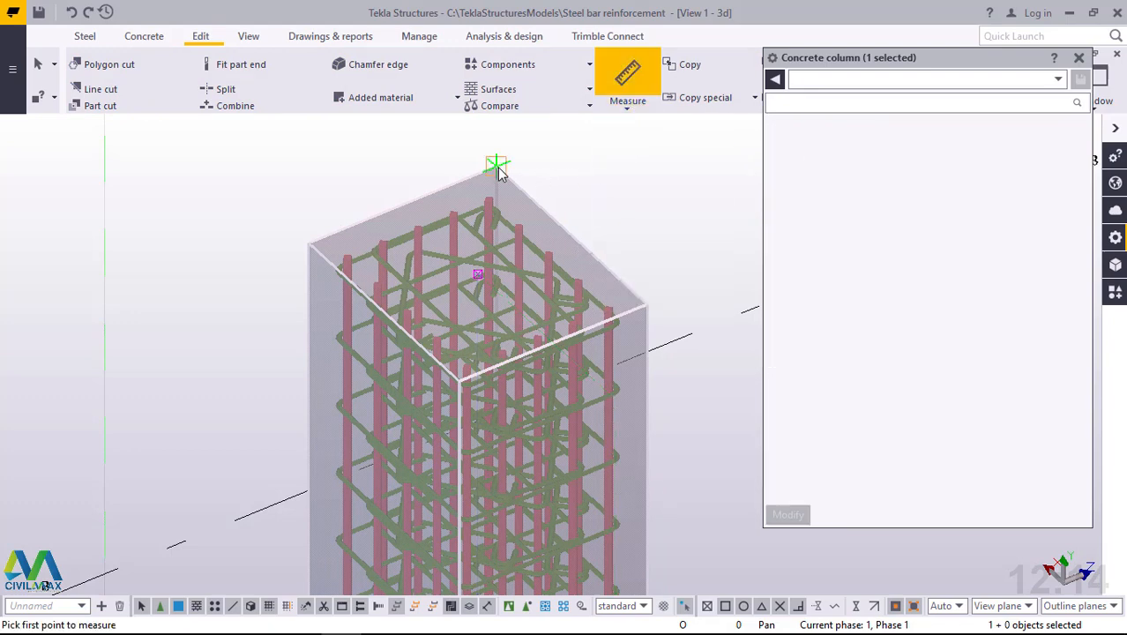
pyautogui.click(497, 161)
pyautogui.click(645, 304)
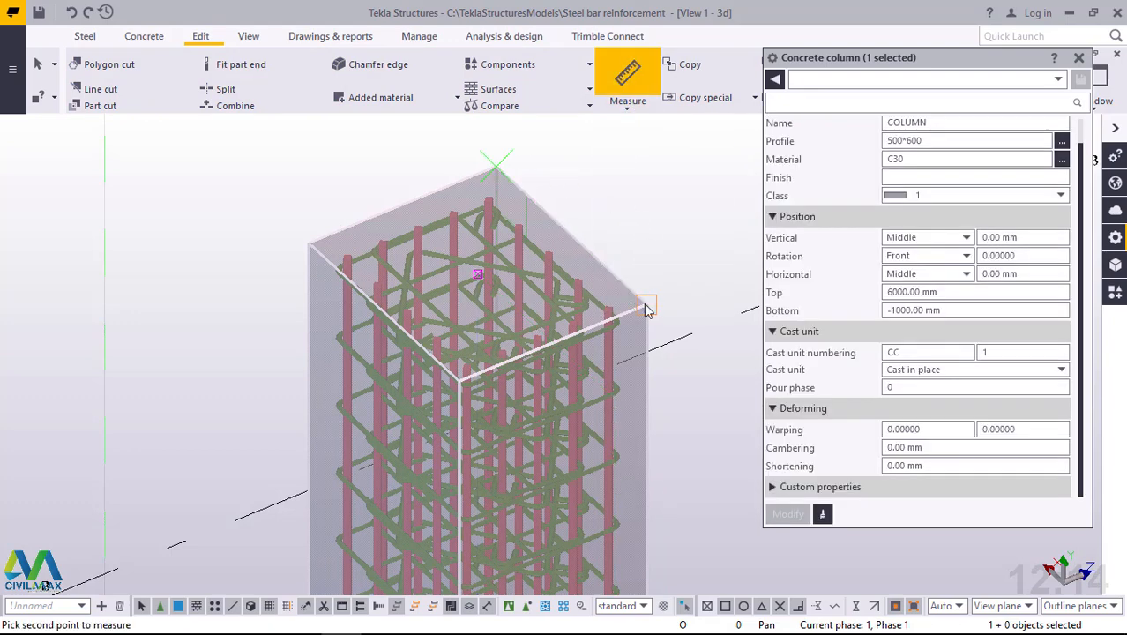
pyautogui.click(645, 308)
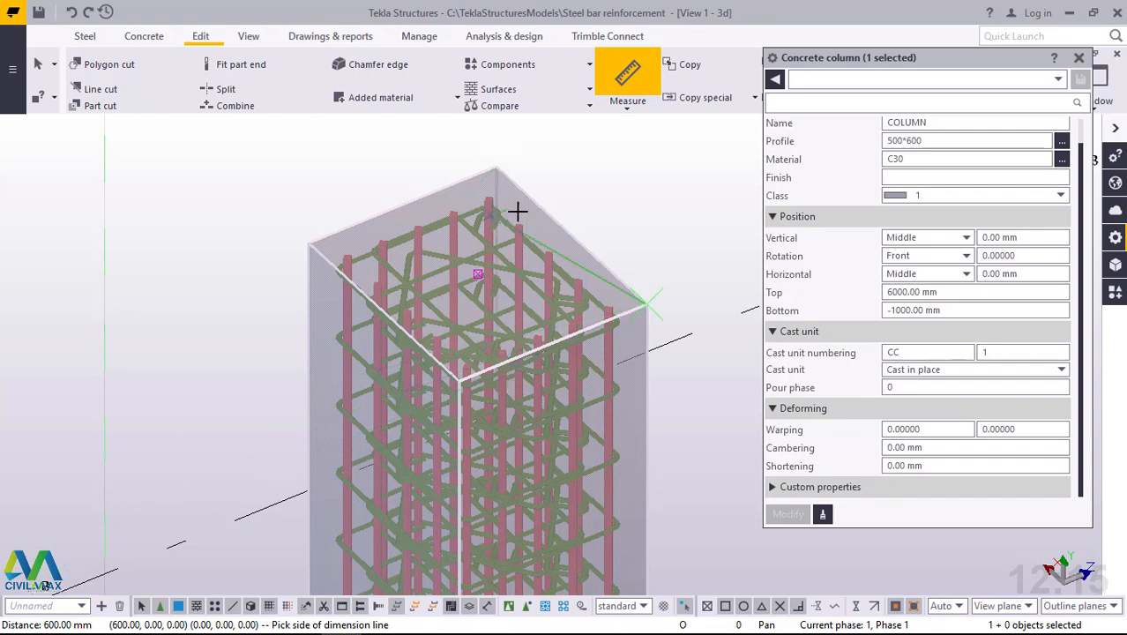
pyautogui.click(657, 180)
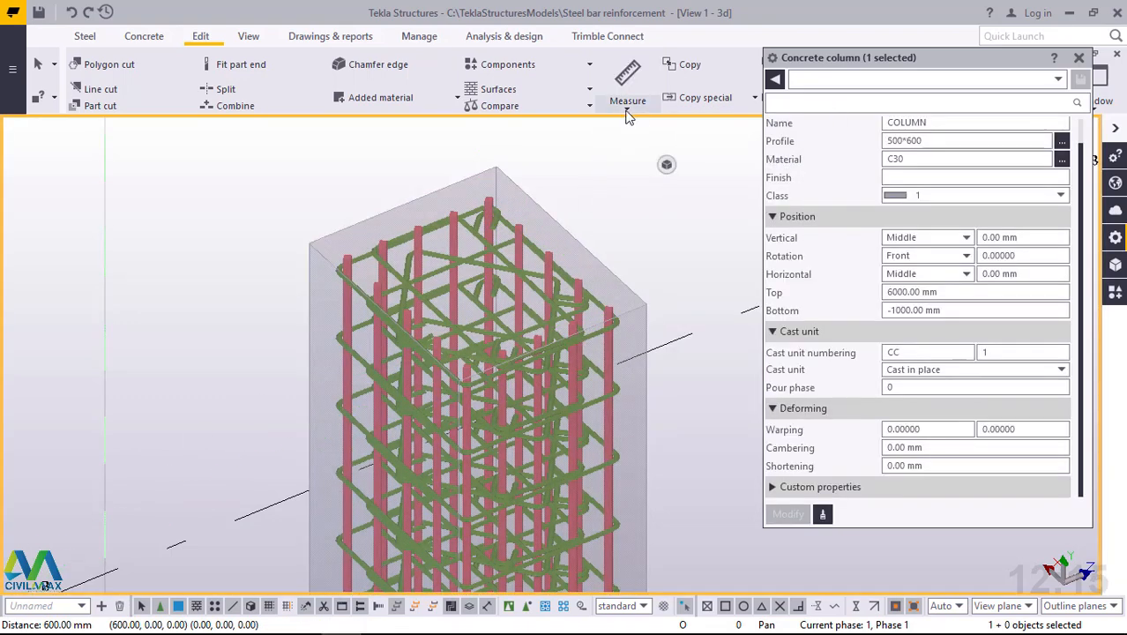
# Measure the distance along the shorter edge of the column's top face and end the measuring command
pyautogui.click(627, 104)
pyautogui.click(631, 139)
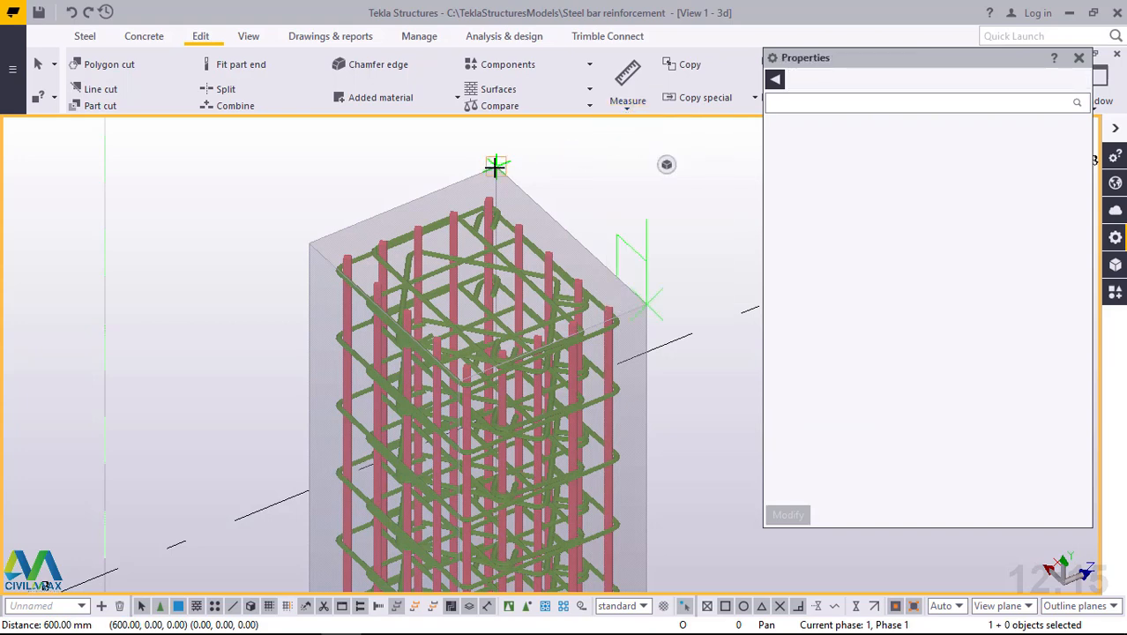
pyautogui.click(310, 244)
pyautogui.click(313, 234)
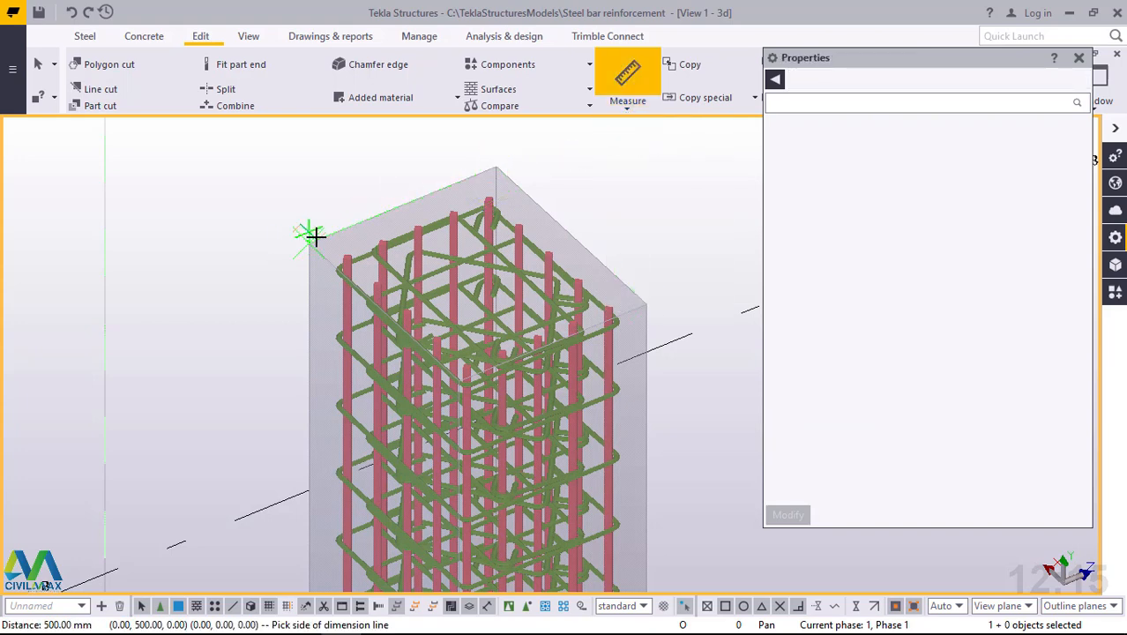
pyautogui.rightClick(339, 159)
pyautogui.click(379, 168)
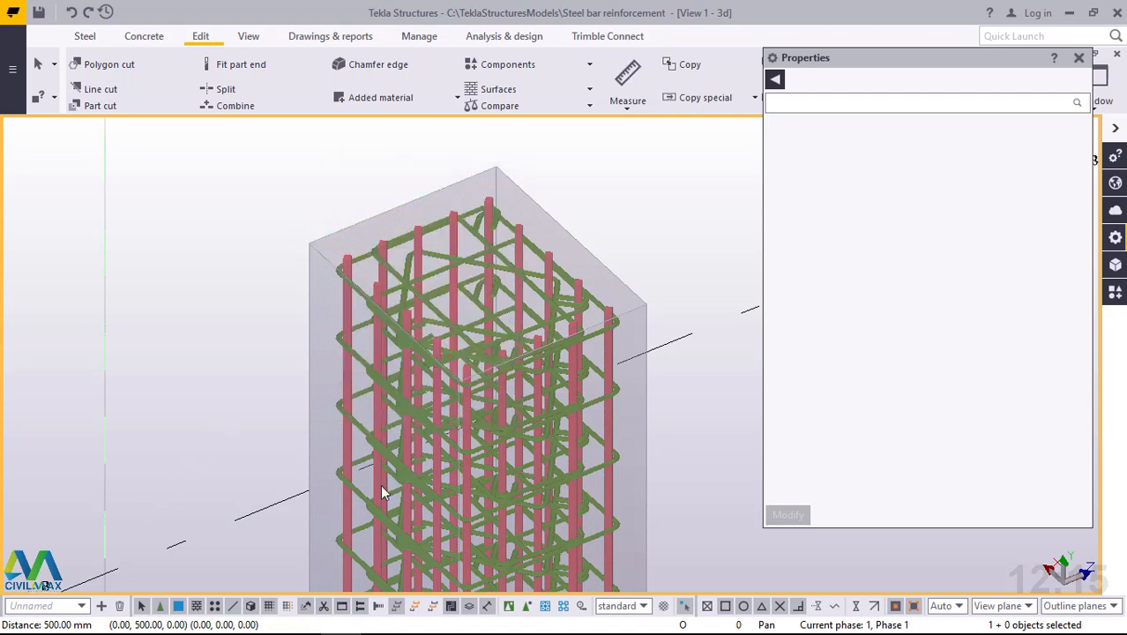
# Examine the general and hook properties of the vertical bar group on the column's long side, and its bent ends in the footing
pyautogui.scroll(3, 507, 222)
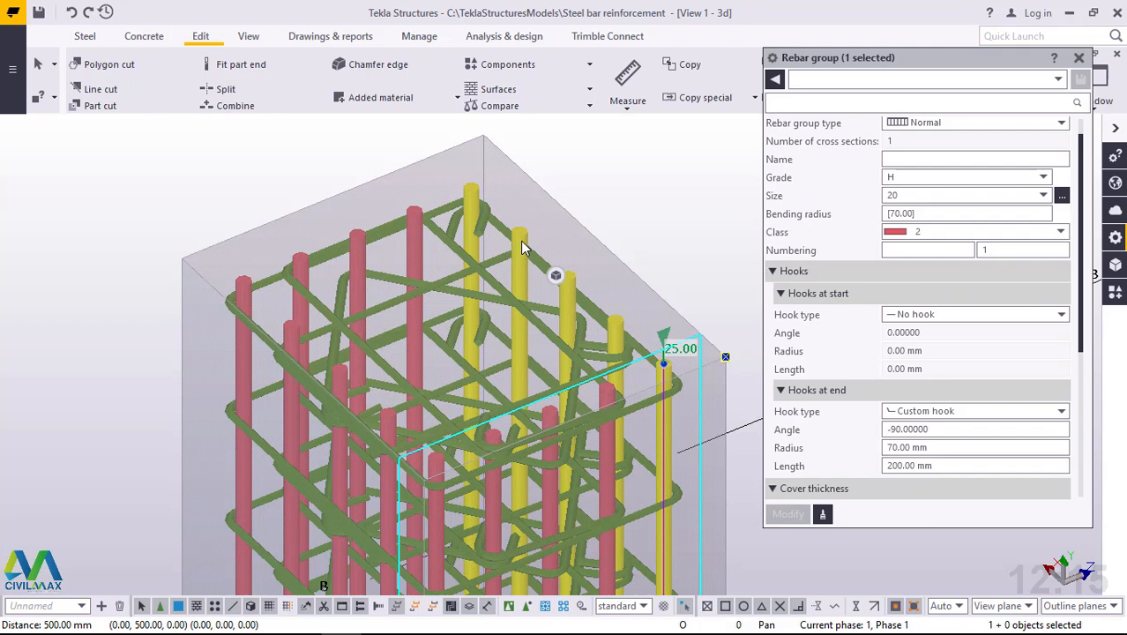
pyautogui.scroll(1, 937, 209)
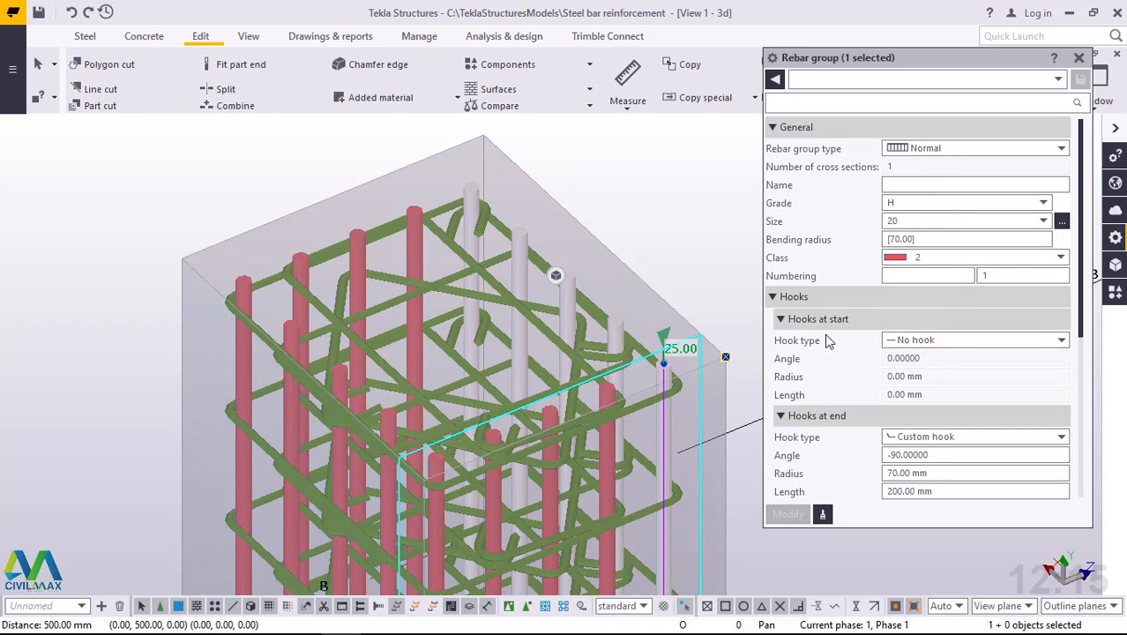
pyautogui.scroll(-1, 941, 353)
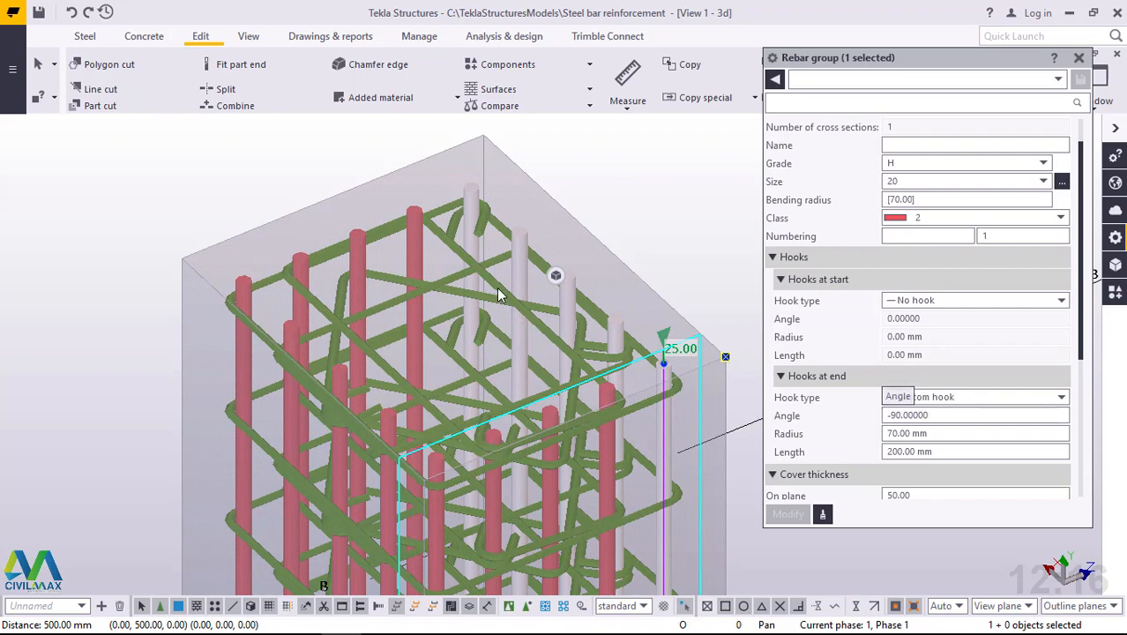
pyautogui.scroll(-10, 482, 245)
pyautogui.scroll(-3, 482, 245)
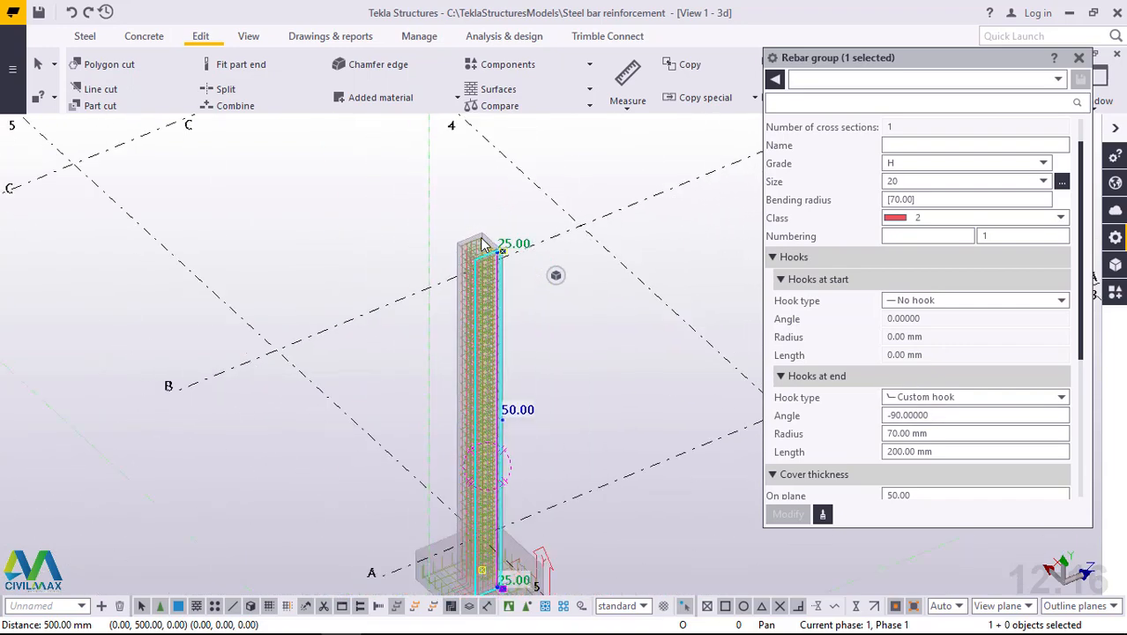
pyautogui.scroll(5, 469, 499)
pyautogui.scroll(3, 467, 496)
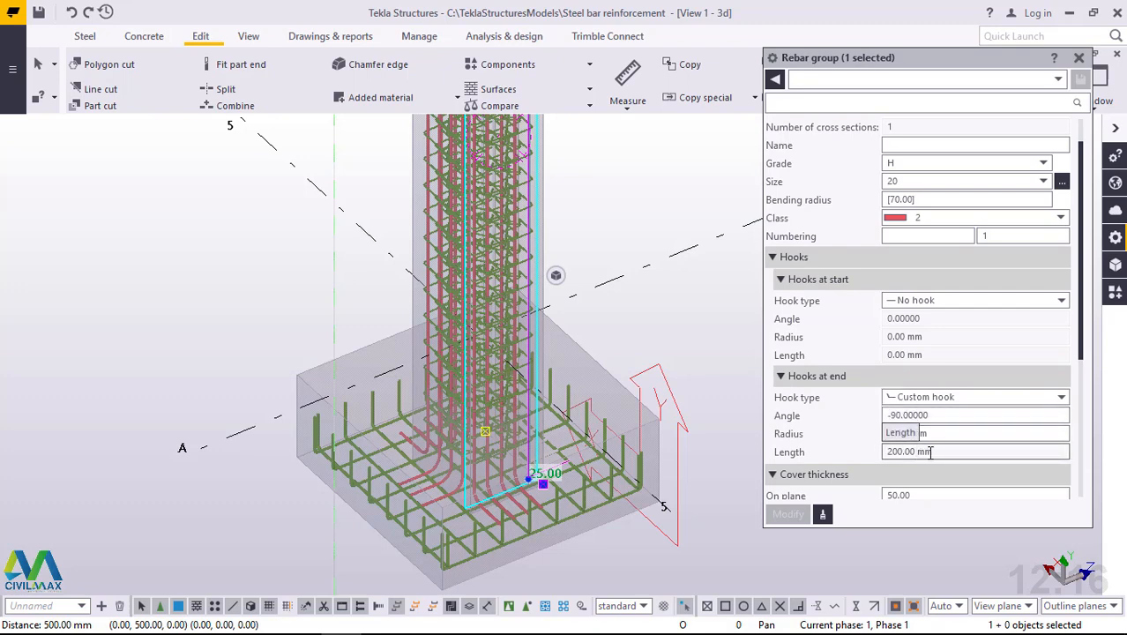
pyautogui.scroll(4, 405, 502)
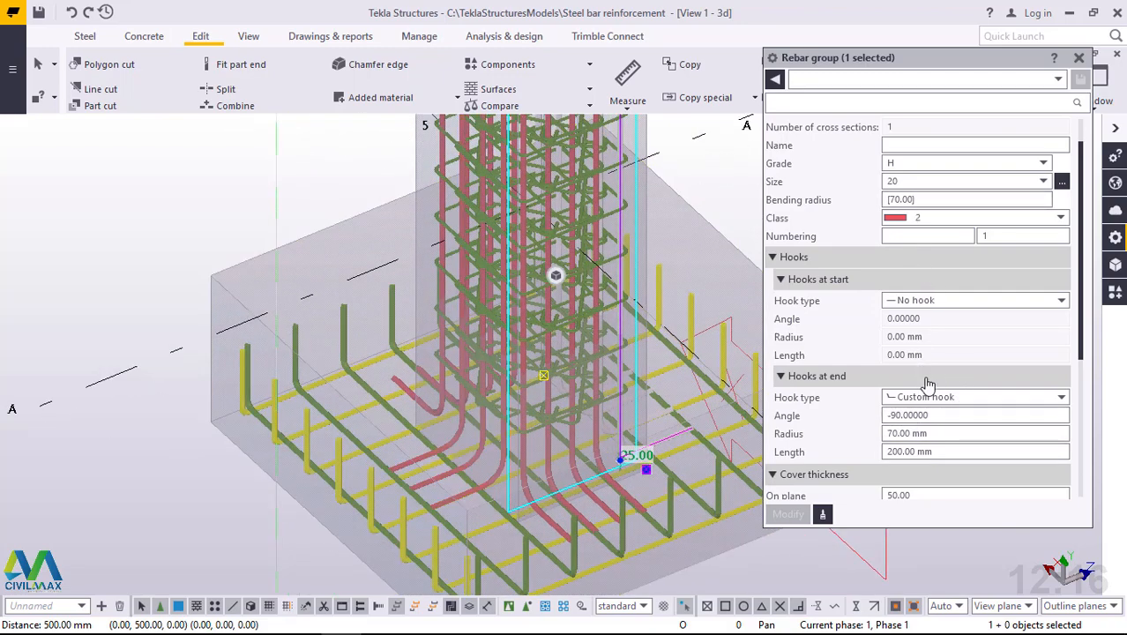
# Review the vertical bar group's end hook, cover thickness and distribution settings, and close its properties
pyautogui.scroll(-1, 922, 353)
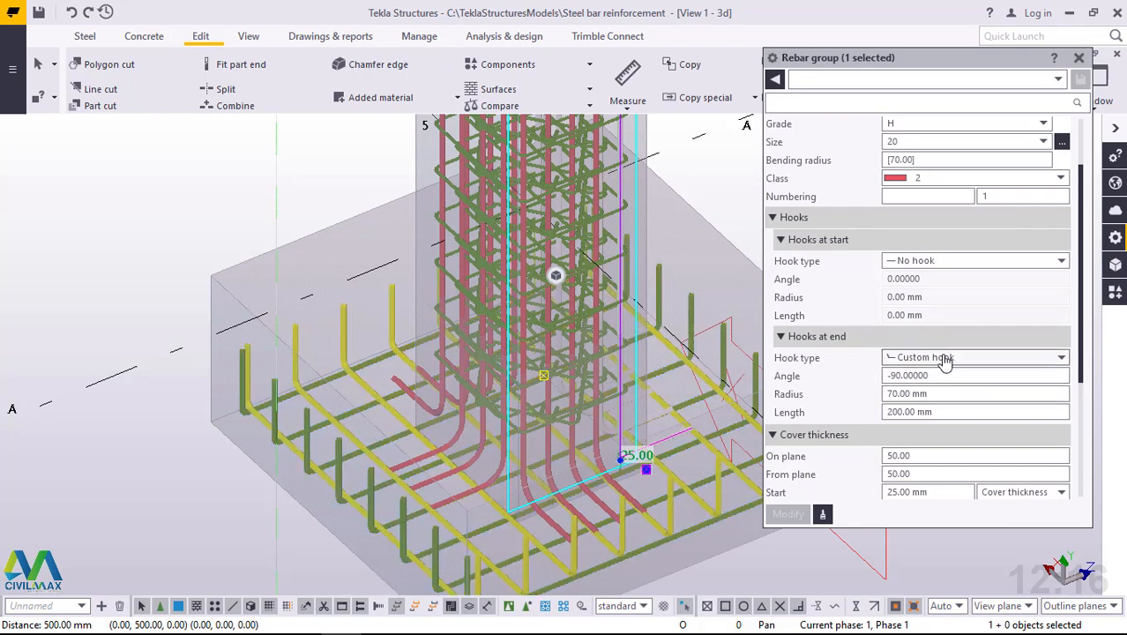
pyautogui.scroll(-1, 943, 361)
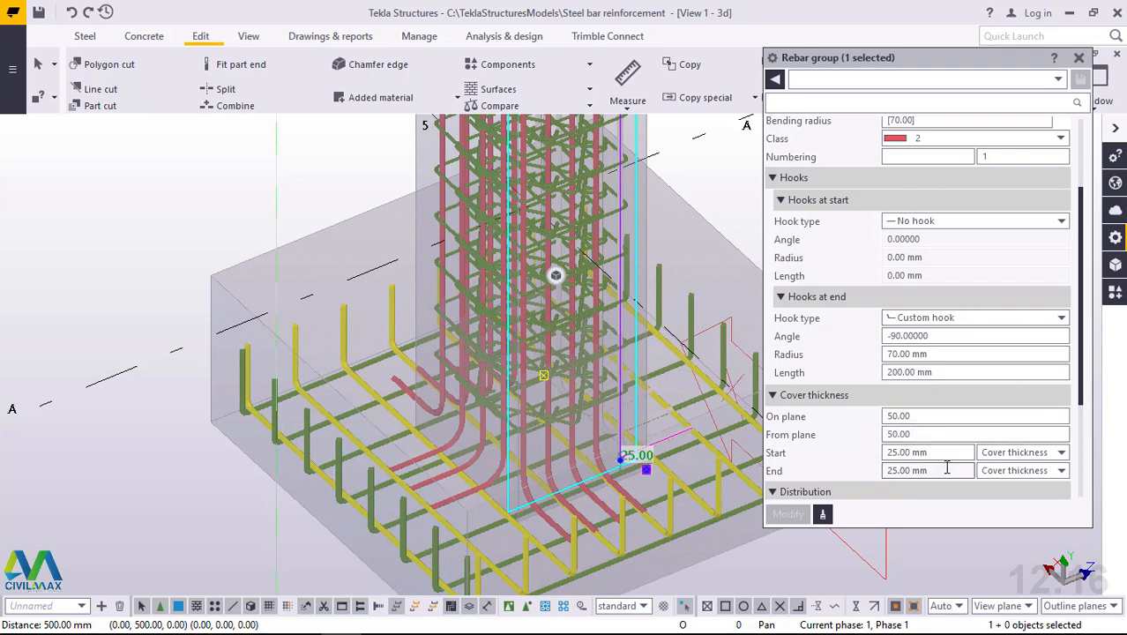
pyautogui.scroll(-1, 938, 458)
pyautogui.scroll(-1, 938, 458)
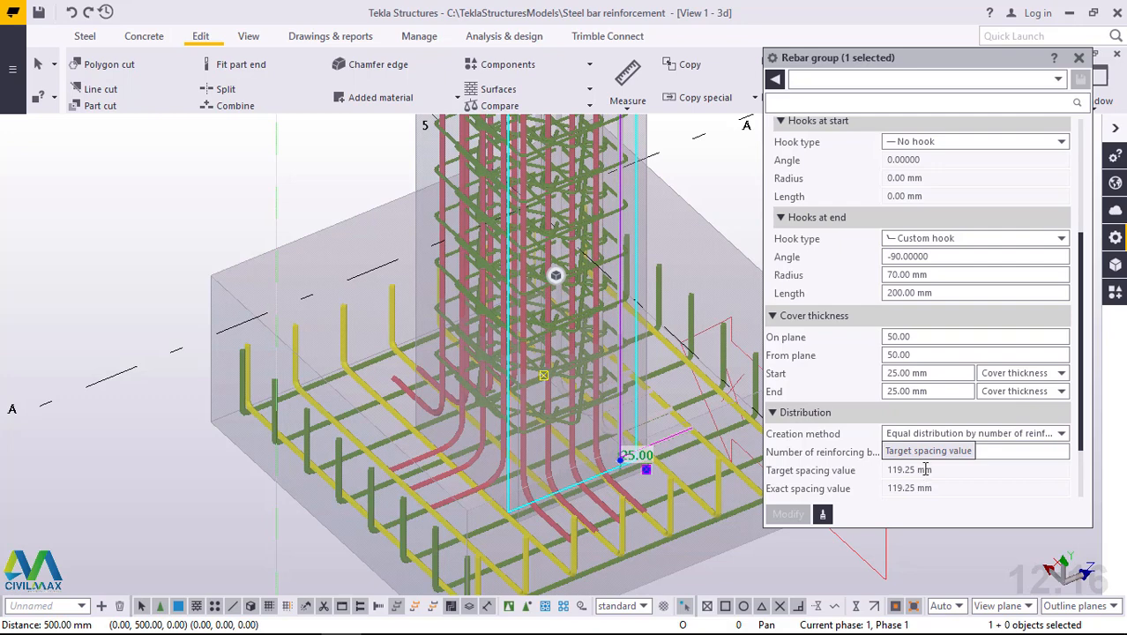
pyautogui.scroll(-2, 925, 469)
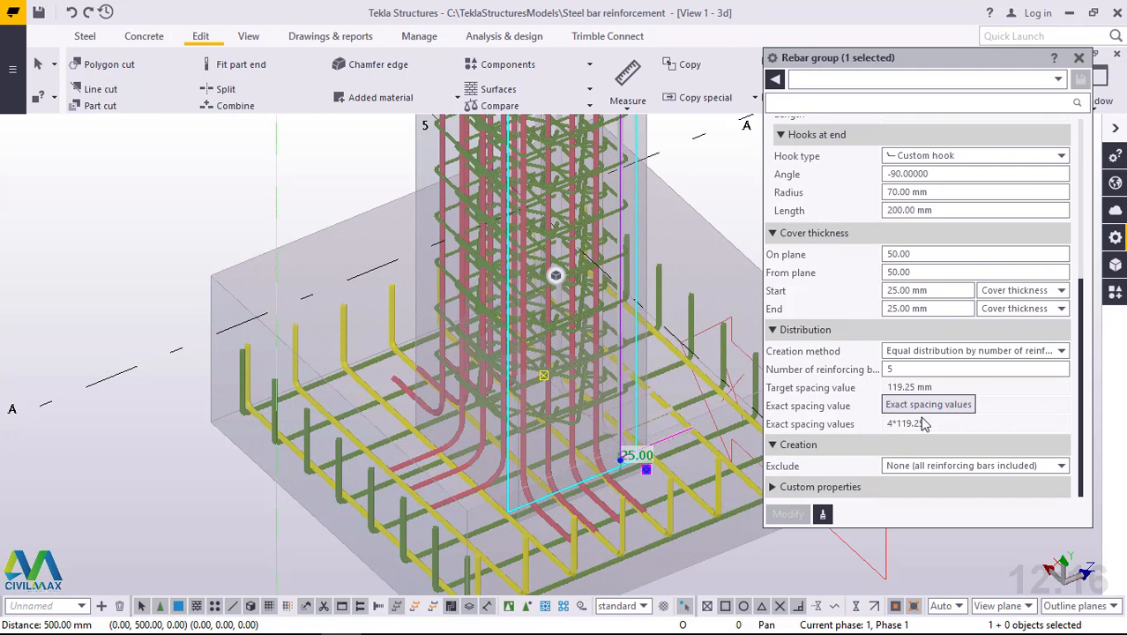
pyautogui.scroll(2, 925, 423)
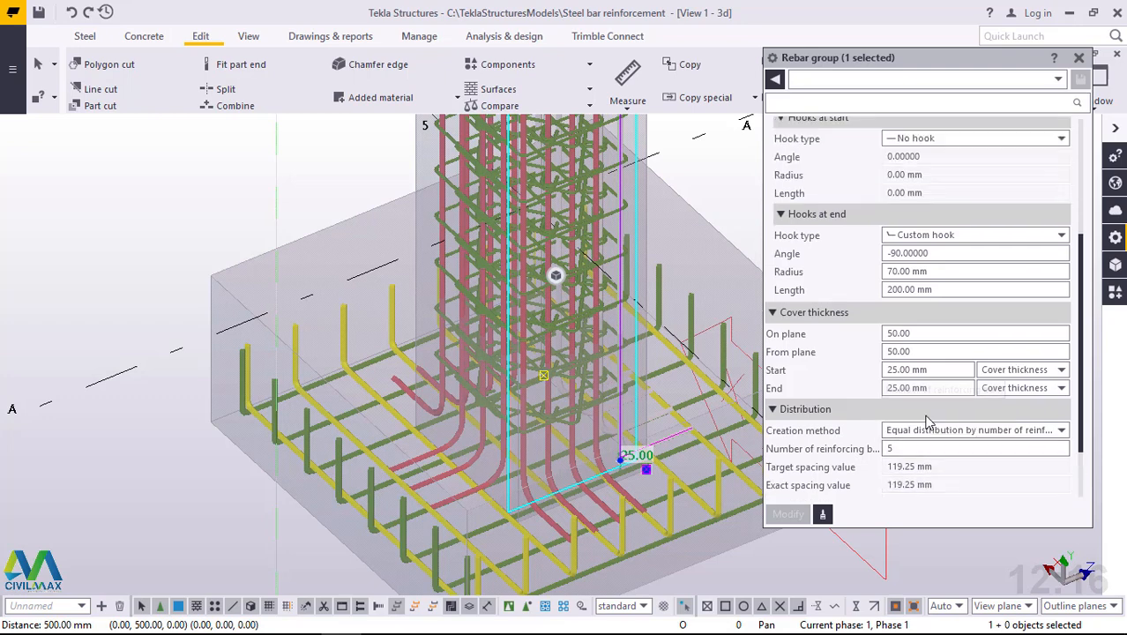
pyautogui.scroll(1, 926, 421)
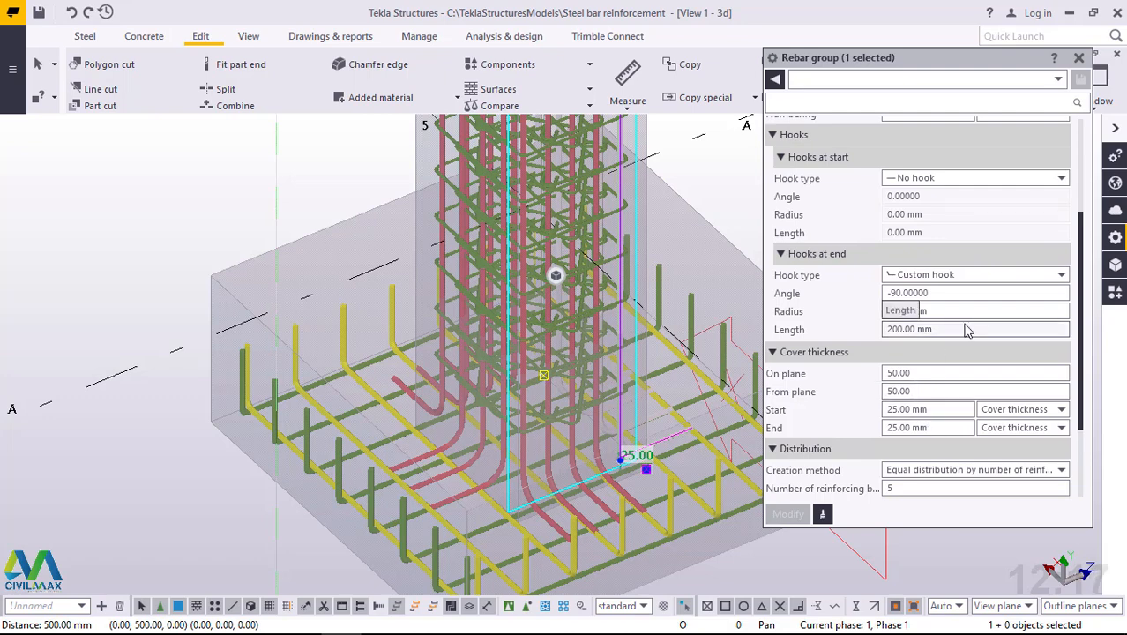
pyautogui.scroll(4, 965, 330)
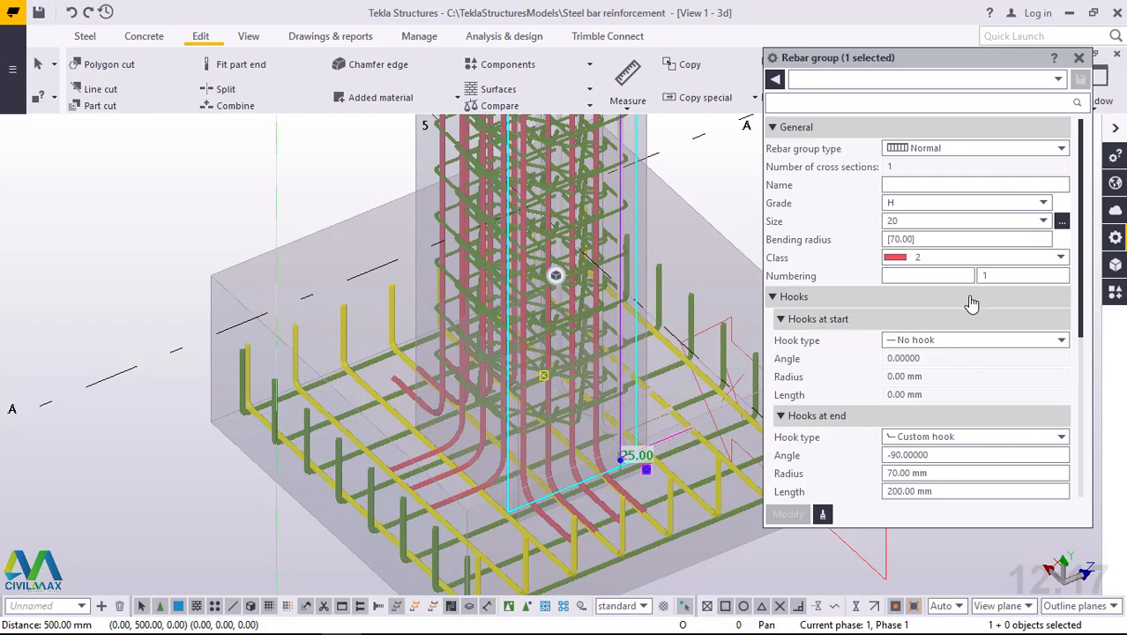
pyautogui.click(1078, 57)
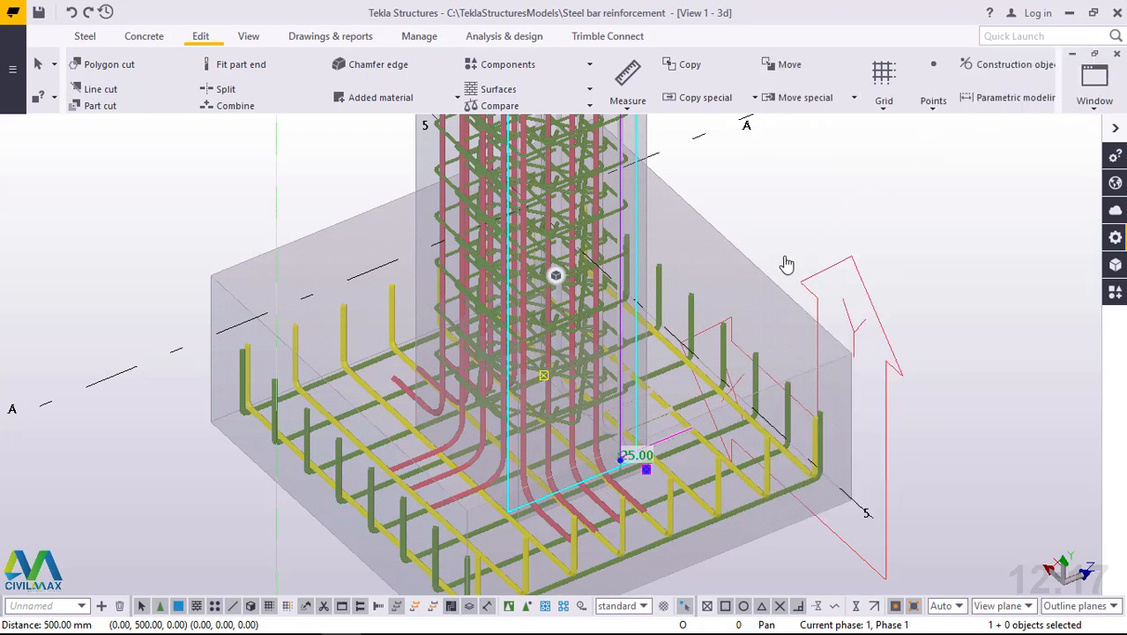
# Review the general, hook, cover thickness and distribution settings of the vertical bar group on the column's adjacent side, then close its properties
pyautogui.scroll(-2, 568, 496)
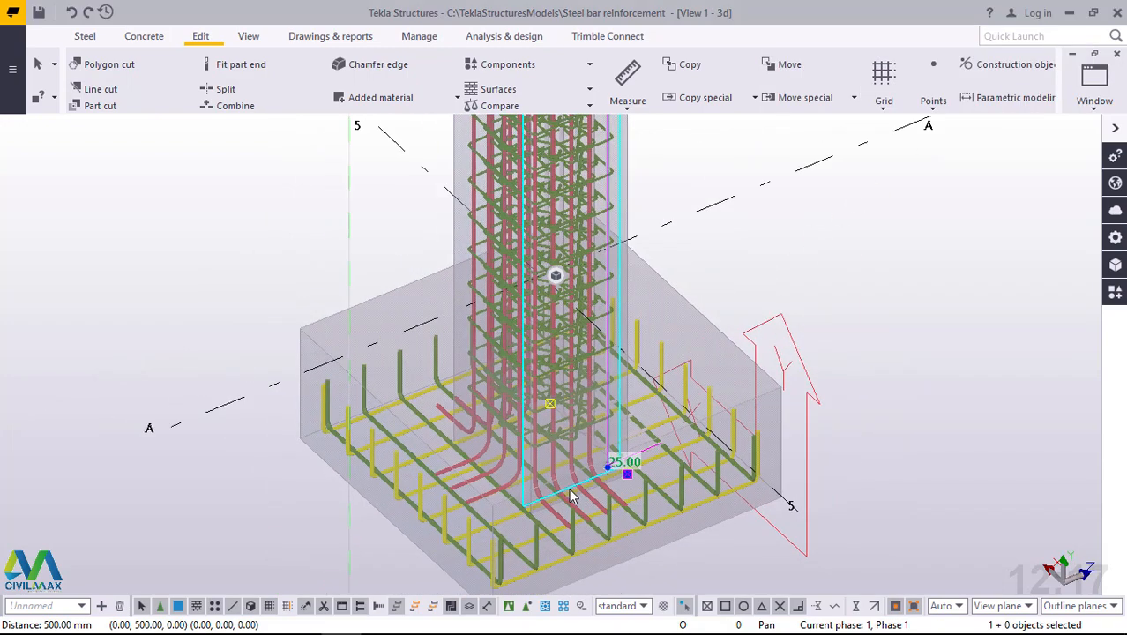
pyautogui.scroll(-4, 569, 491)
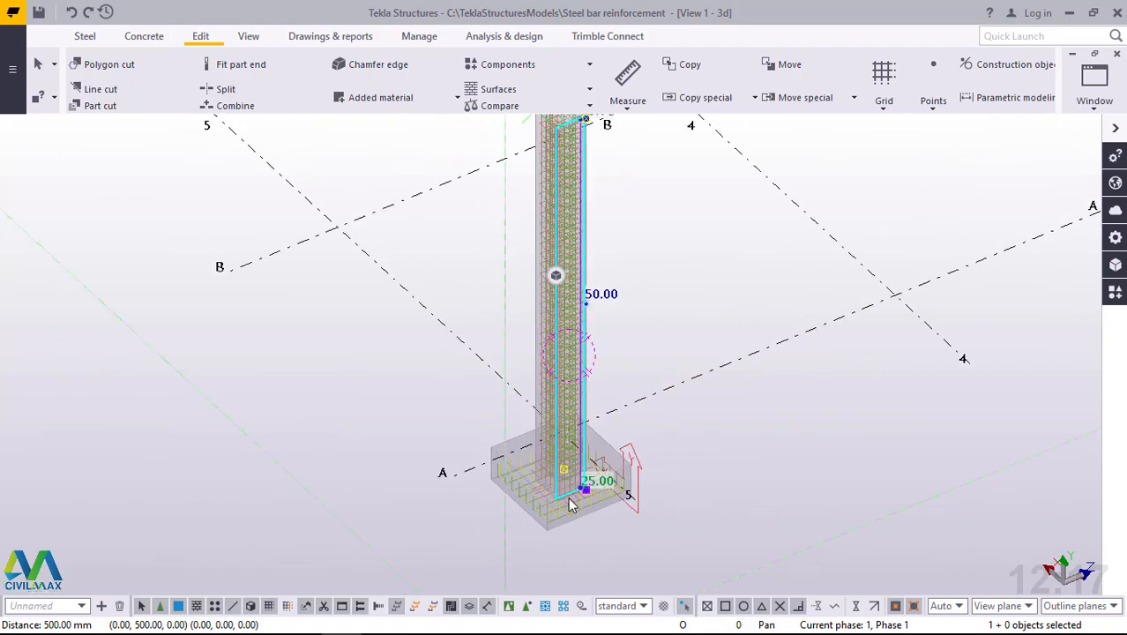
pyautogui.scroll(-2, 568, 498)
pyautogui.scroll(5, 562, 244)
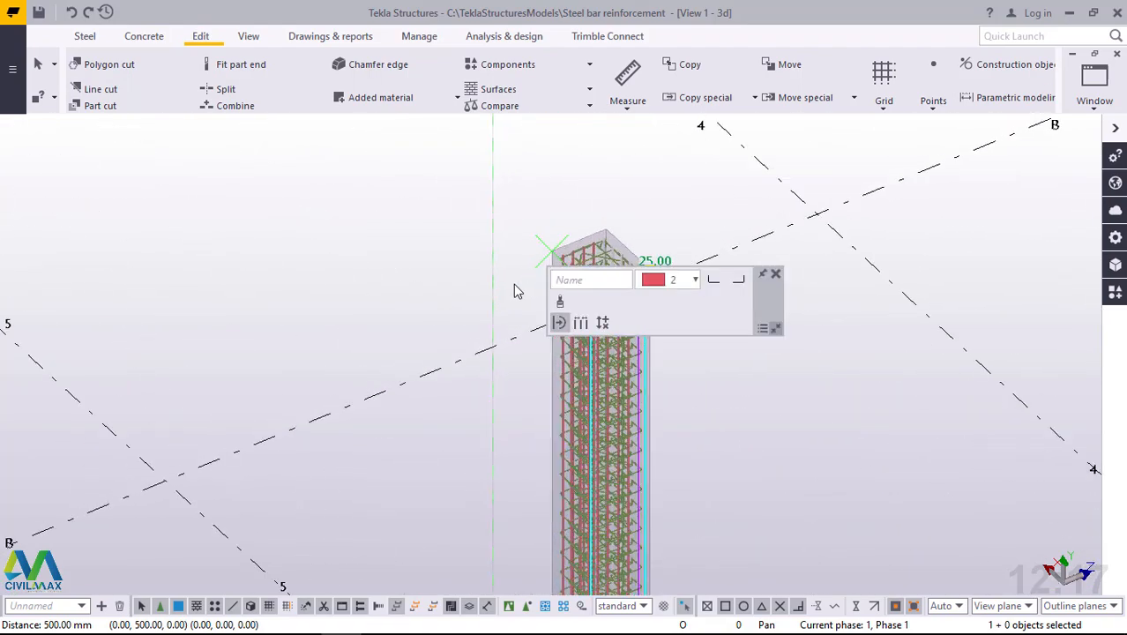
pyautogui.scroll(2, 517, 291)
pyautogui.click(775, 275)
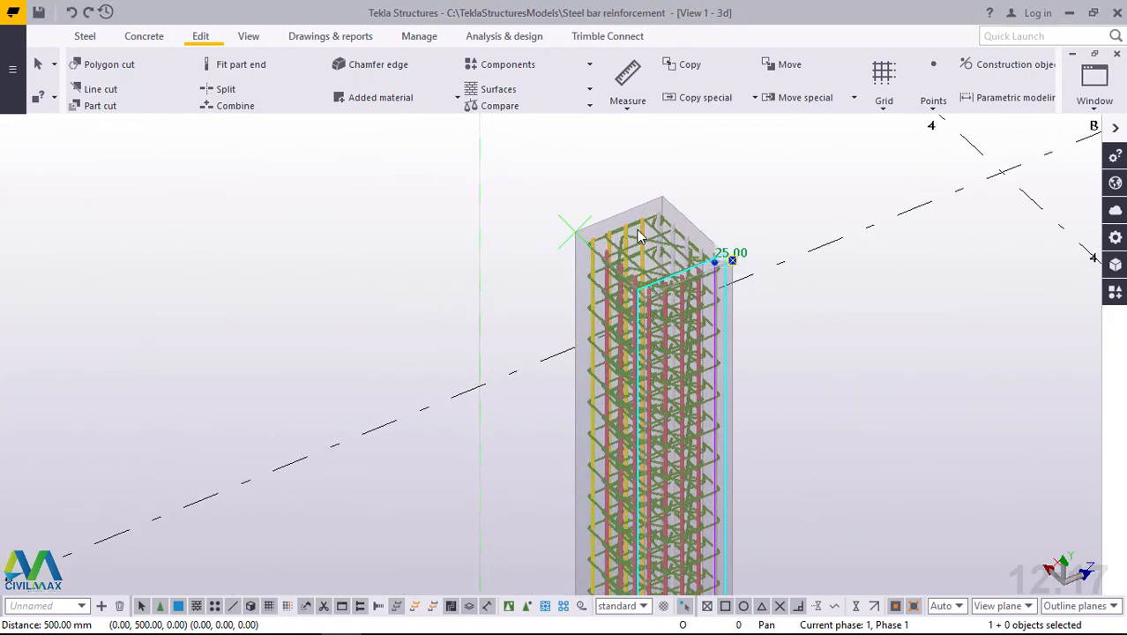
pyautogui.scroll(5, 638, 232)
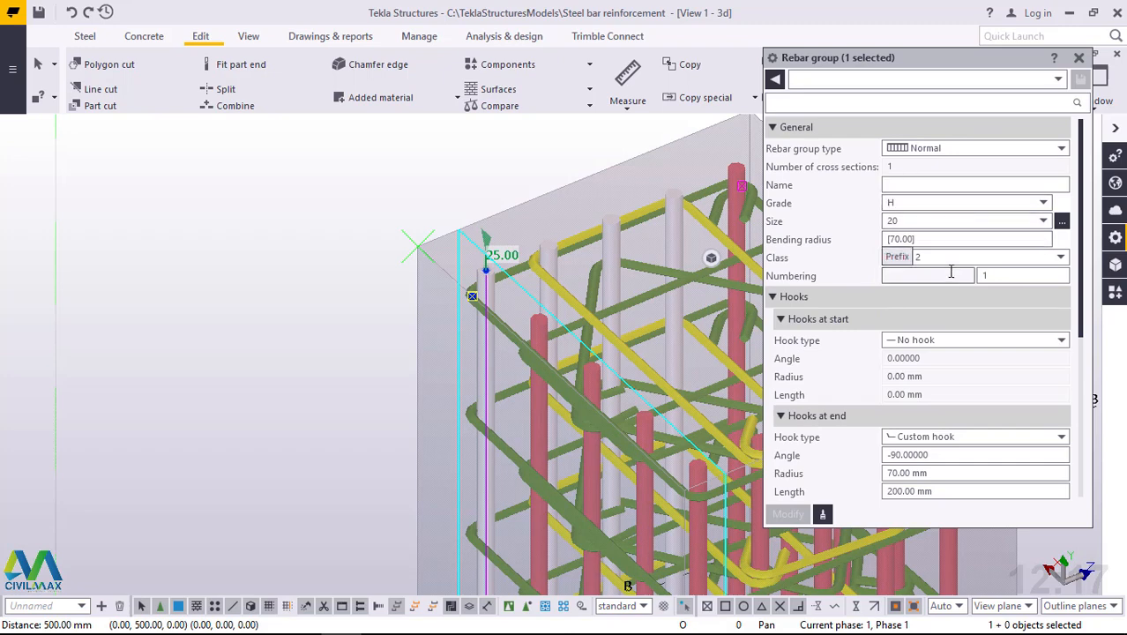
pyautogui.scroll(-2, 950, 274)
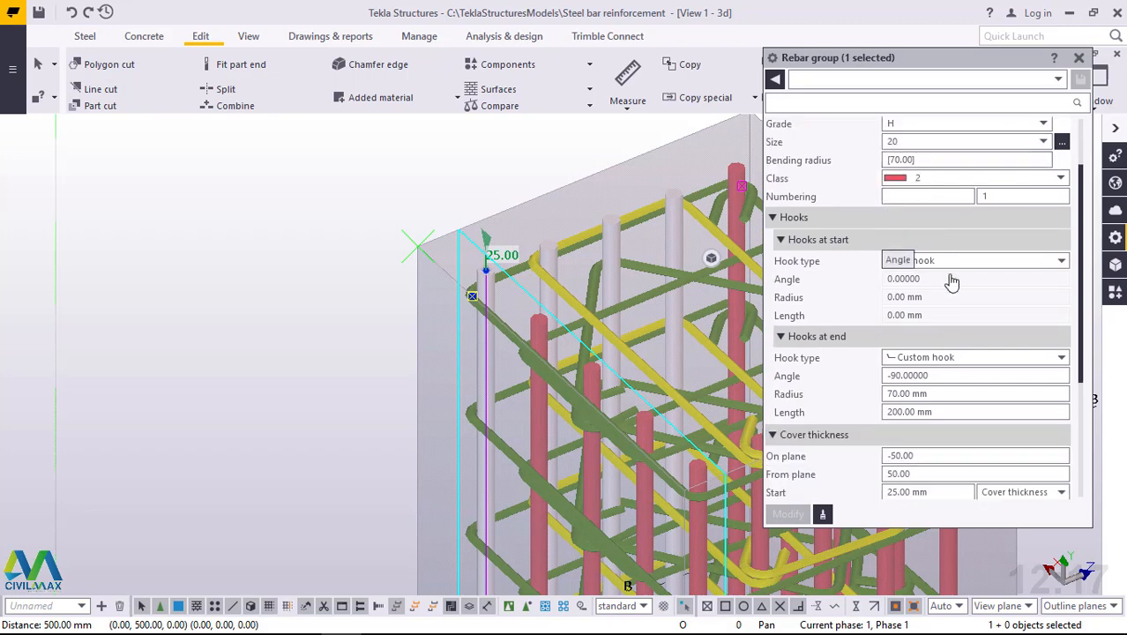
pyautogui.scroll(-1, 950, 280)
pyautogui.scroll(-3, 950, 278)
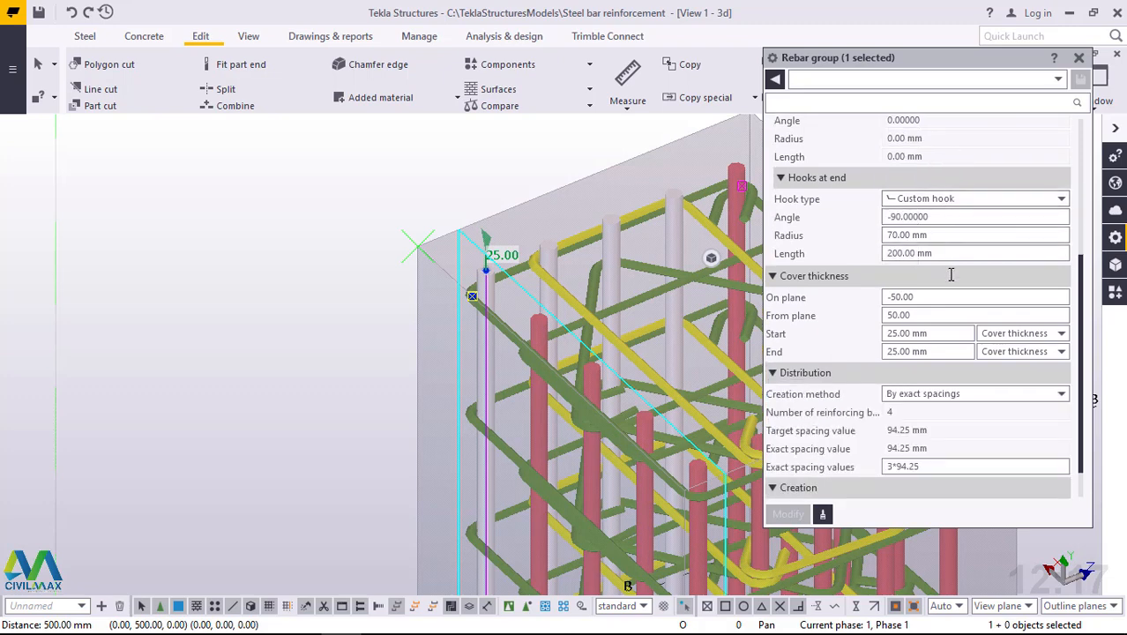
pyautogui.scroll(-1, 951, 274)
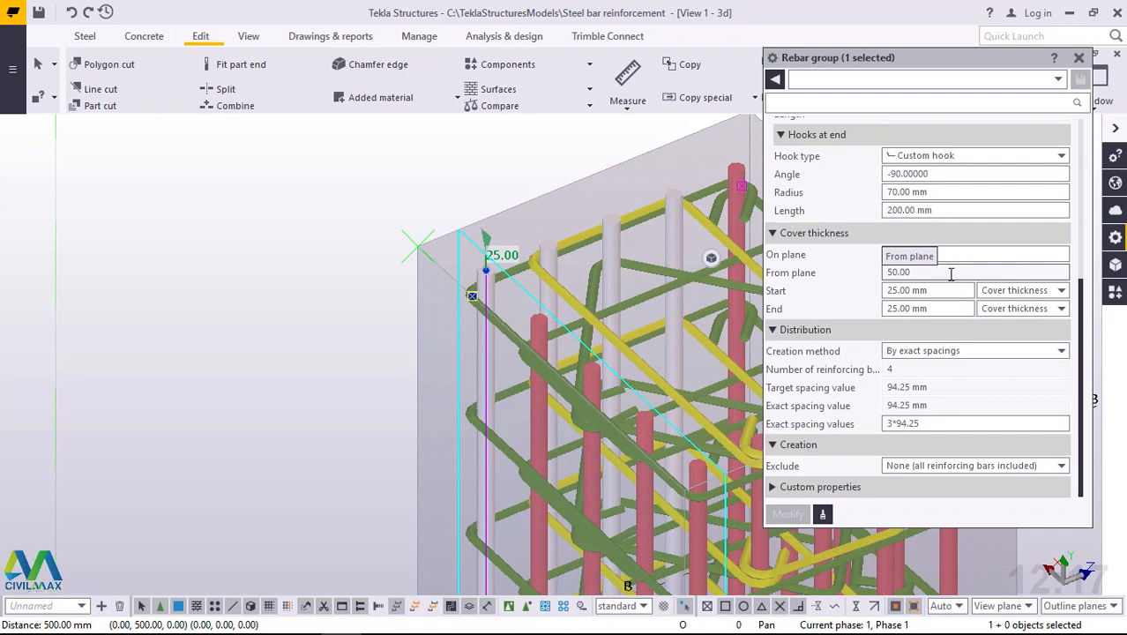
pyautogui.click(1078, 59)
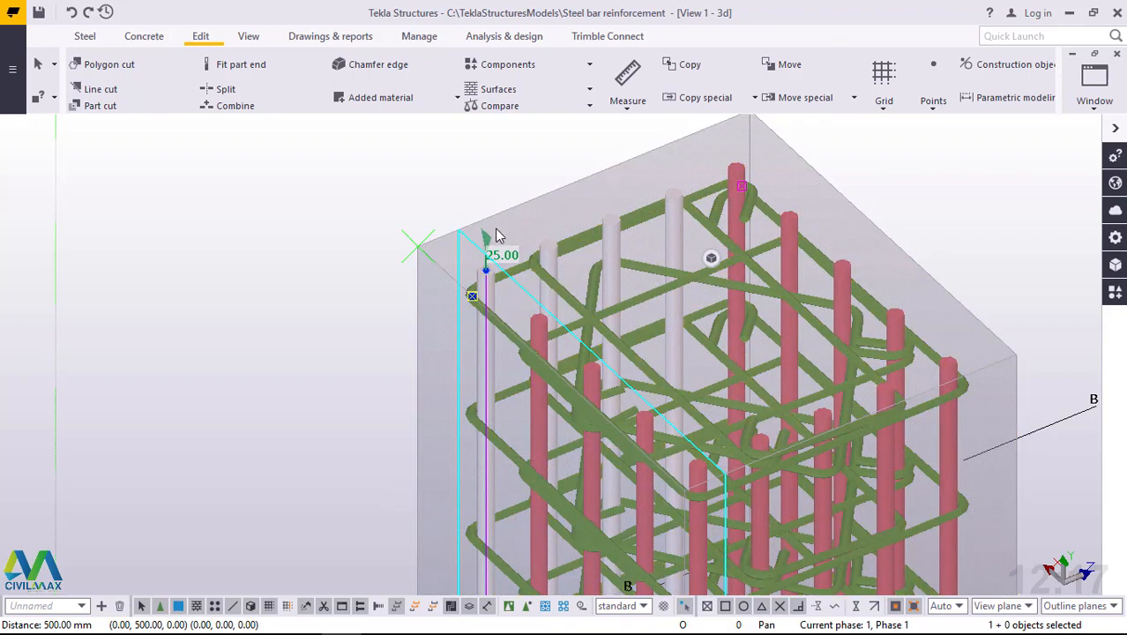
# Open the properties of the outer stirrup group at the column's top and examine its general settings and start and end hooks
pyautogui.scroll(5, 704, 178)
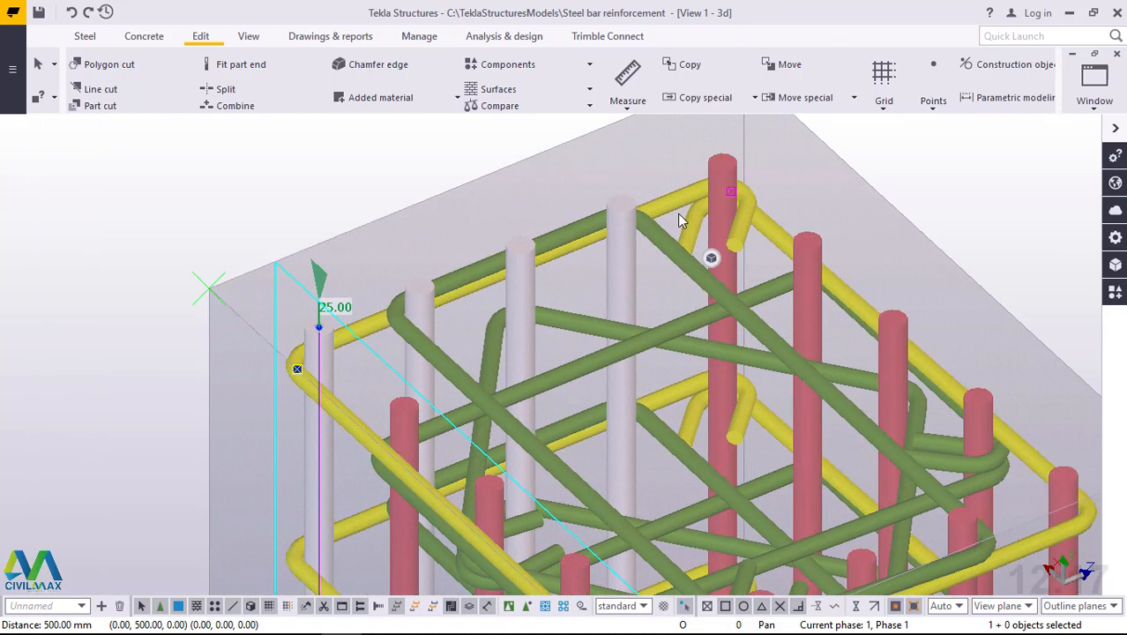
pyautogui.scroll(-5, 626, 207)
pyautogui.scroll(2, 917, 378)
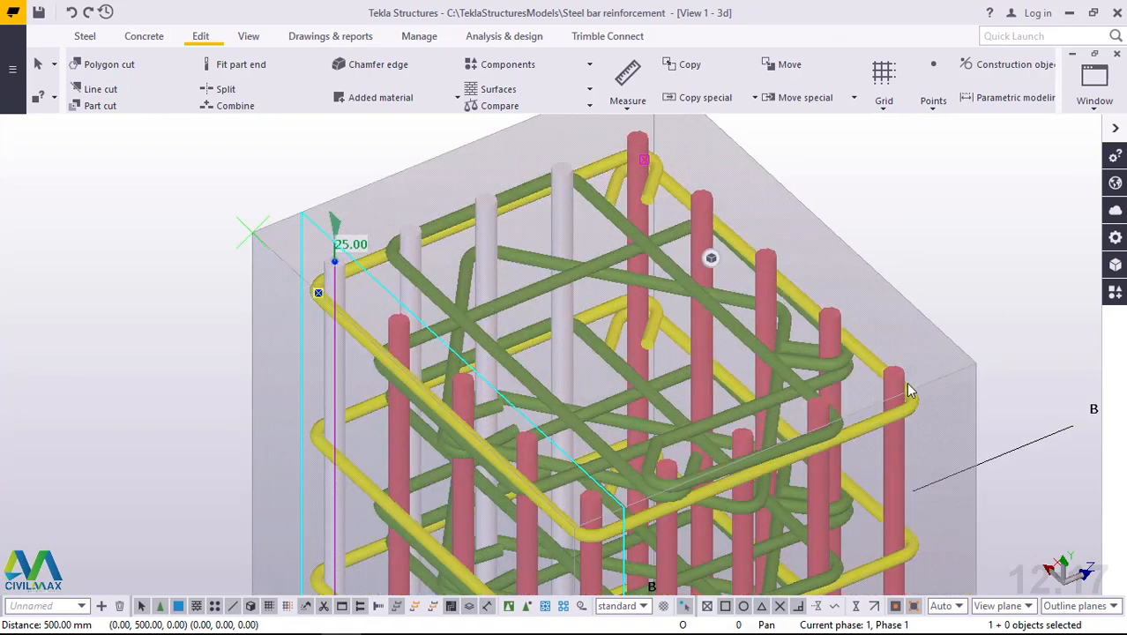
pyautogui.scroll(2, 908, 392)
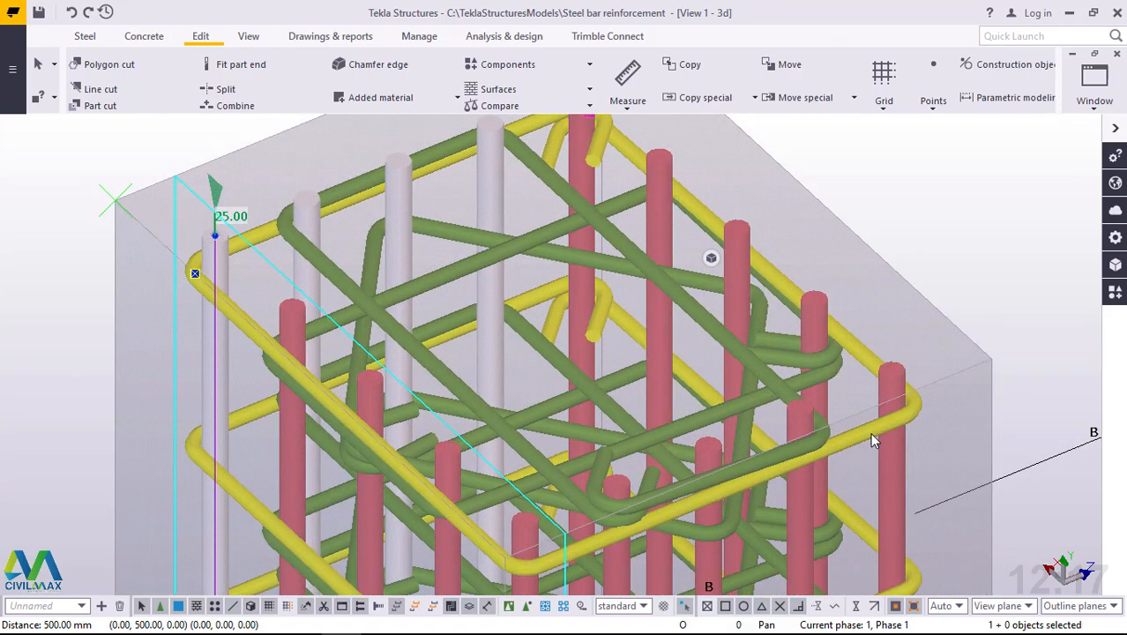
pyautogui.doubleClick(894, 416)
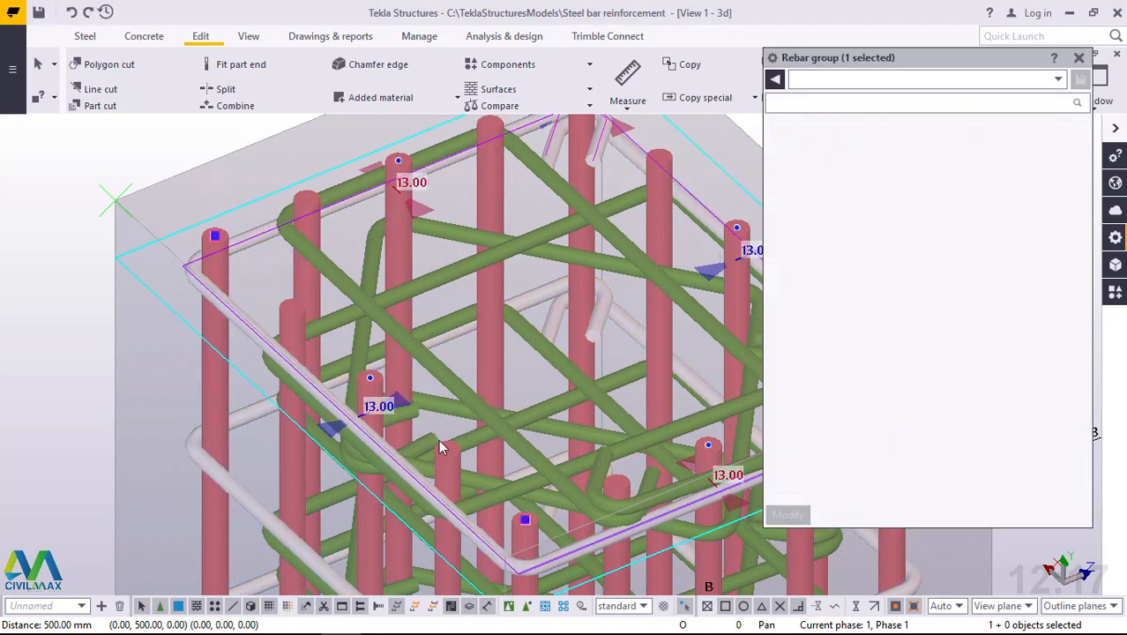
pyautogui.scroll(-7, 440, 440)
pyautogui.scroll(1, 648, 460)
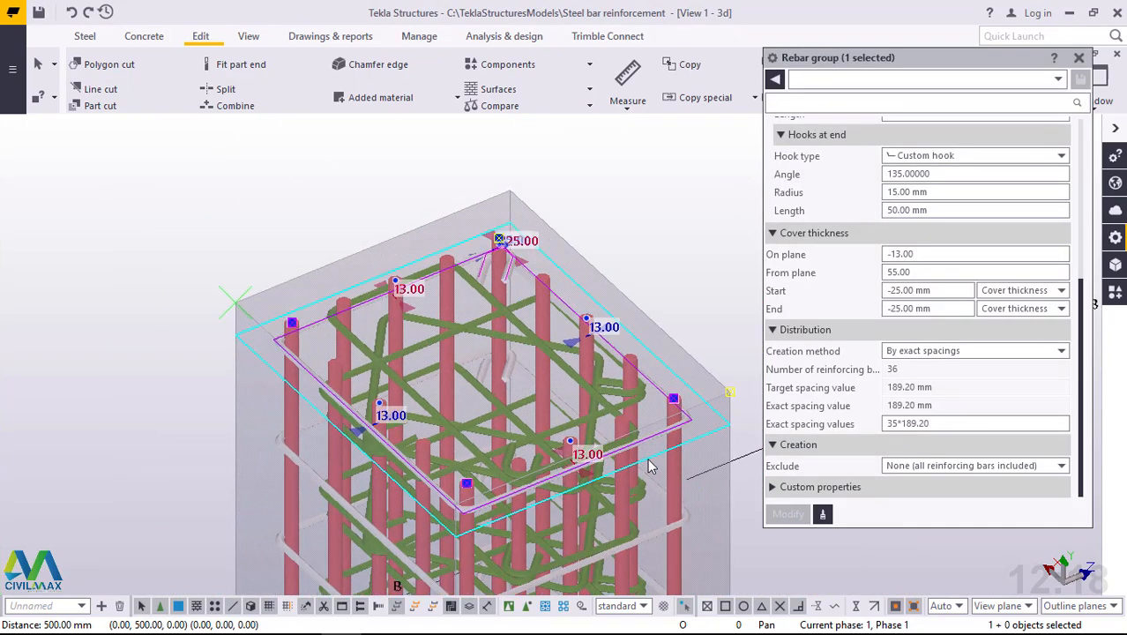
pyautogui.scroll(3, 687, 432)
pyautogui.scroll(1, 943, 276)
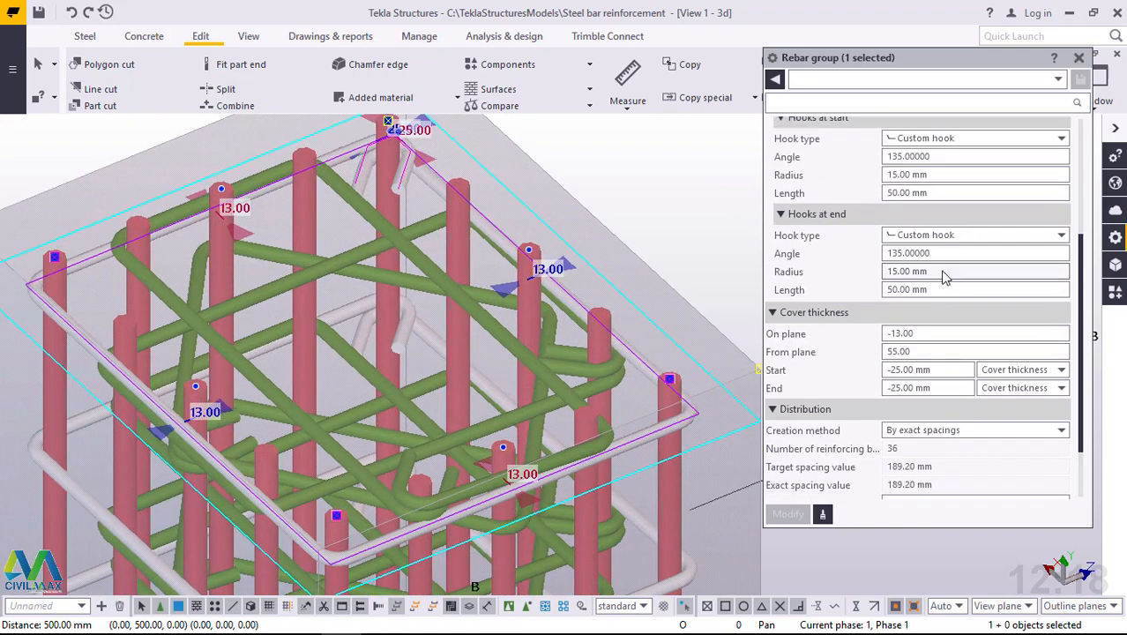
pyautogui.scroll(5, 944, 276)
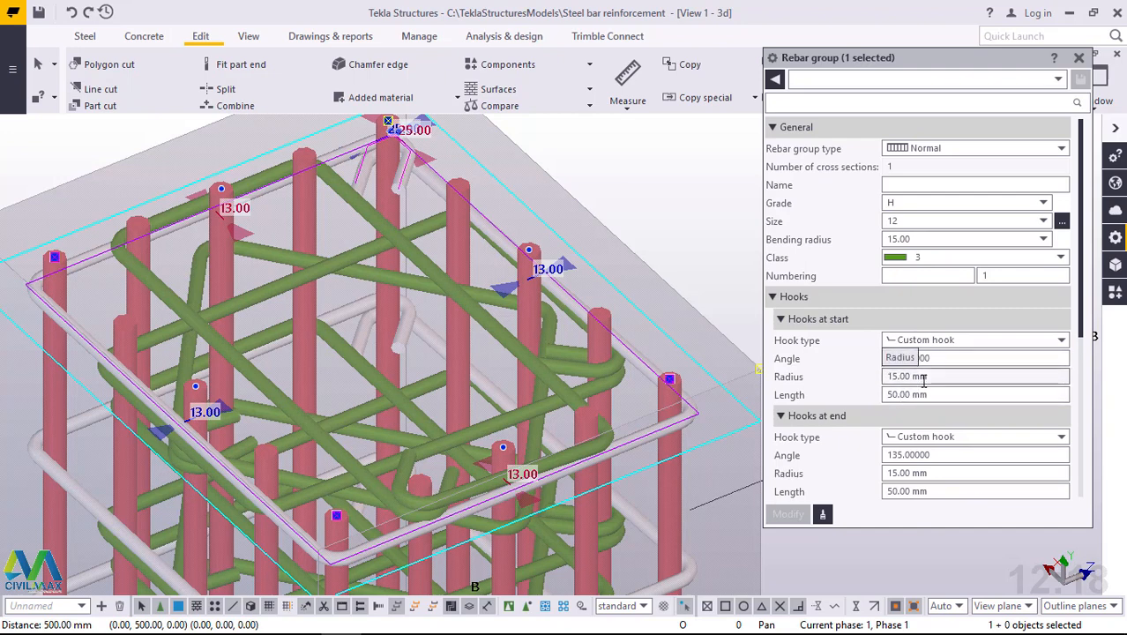
# Review the outer stirrup group's cover thickness and exact-spacing distribution, then close its properties and deselect it
pyautogui.scroll(-1, 921, 393)
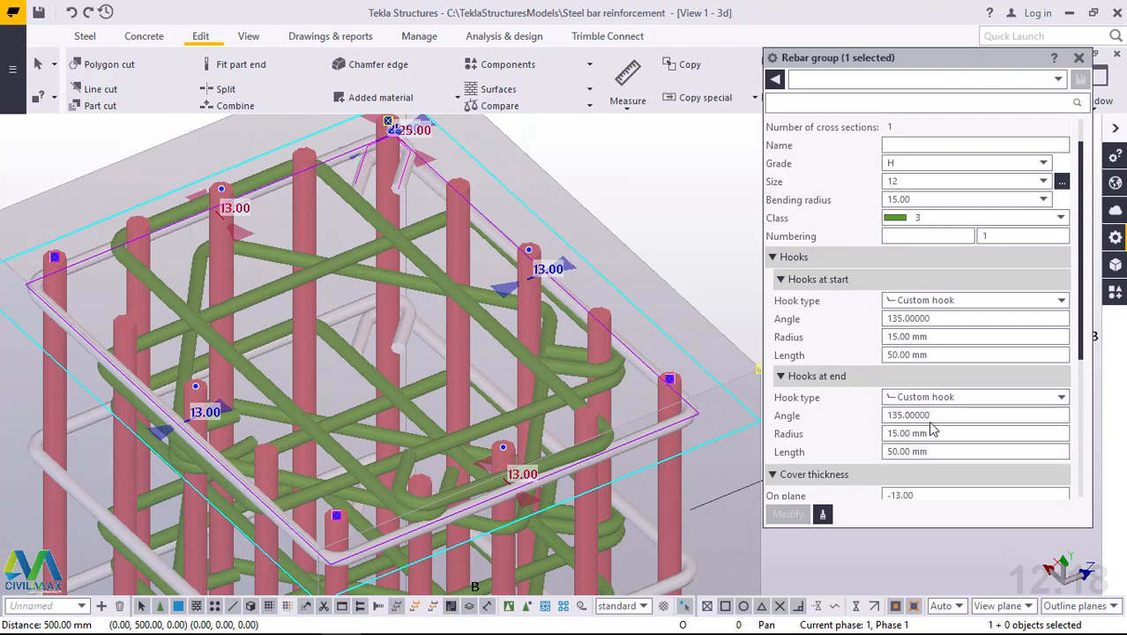
pyautogui.scroll(-2, 927, 428)
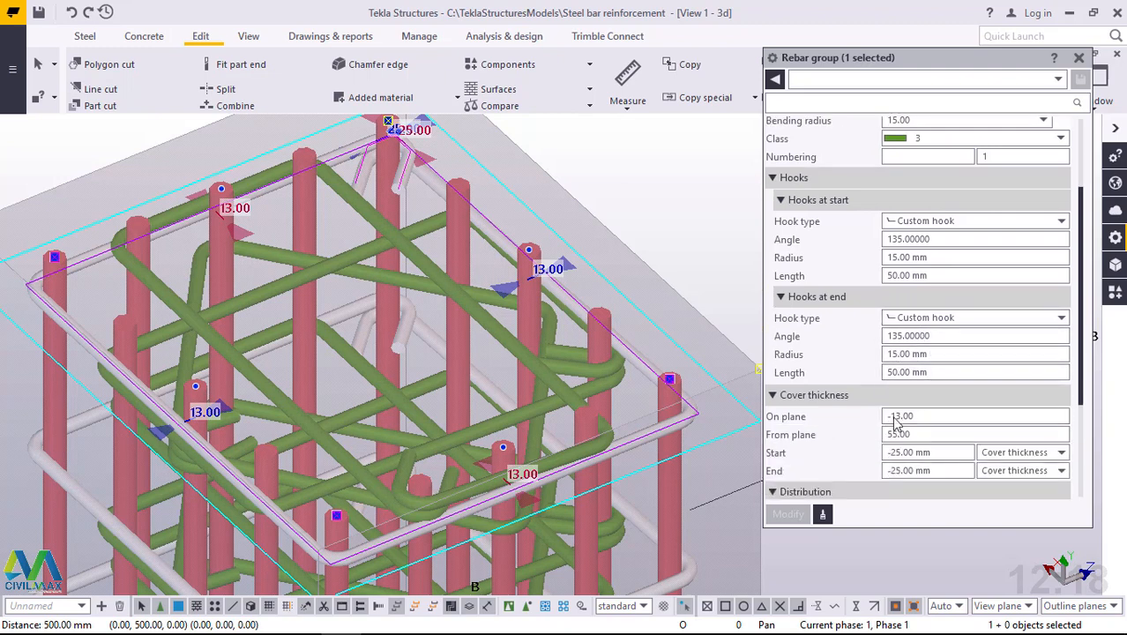
pyautogui.scroll(-1, 921, 428)
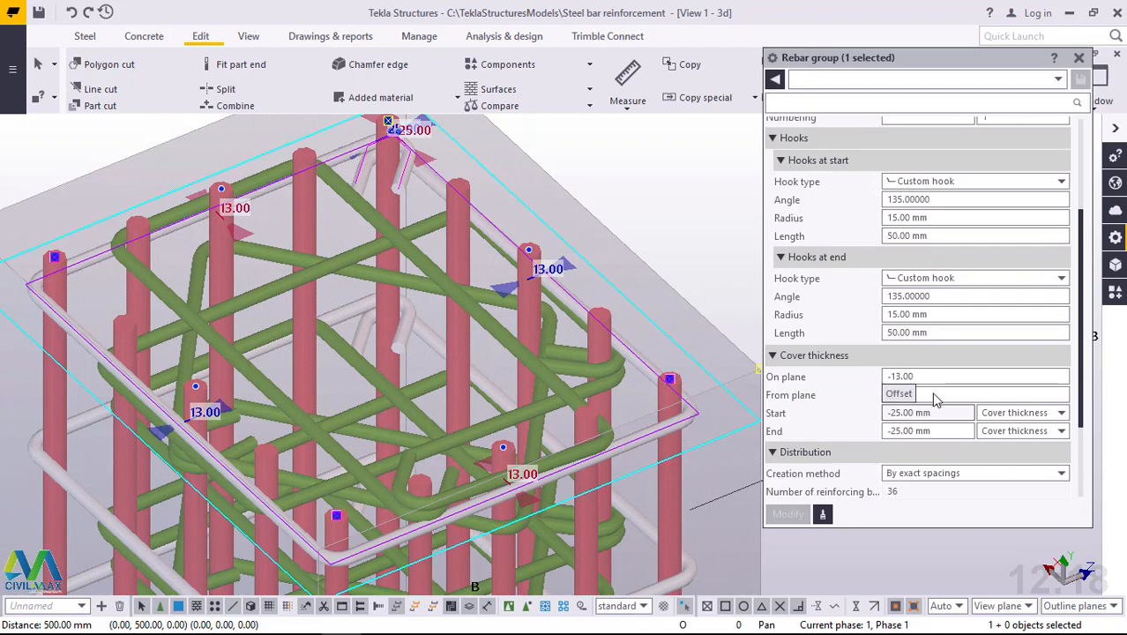
pyautogui.scroll(-2, 917, 391)
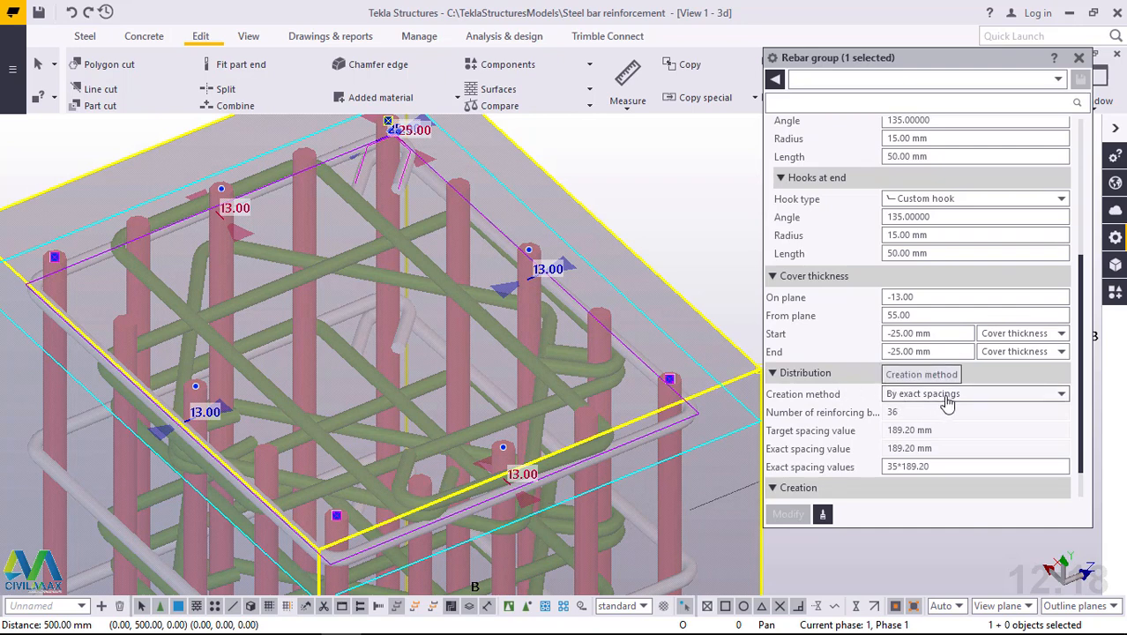
pyautogui.scroll(-1, 945, 399)
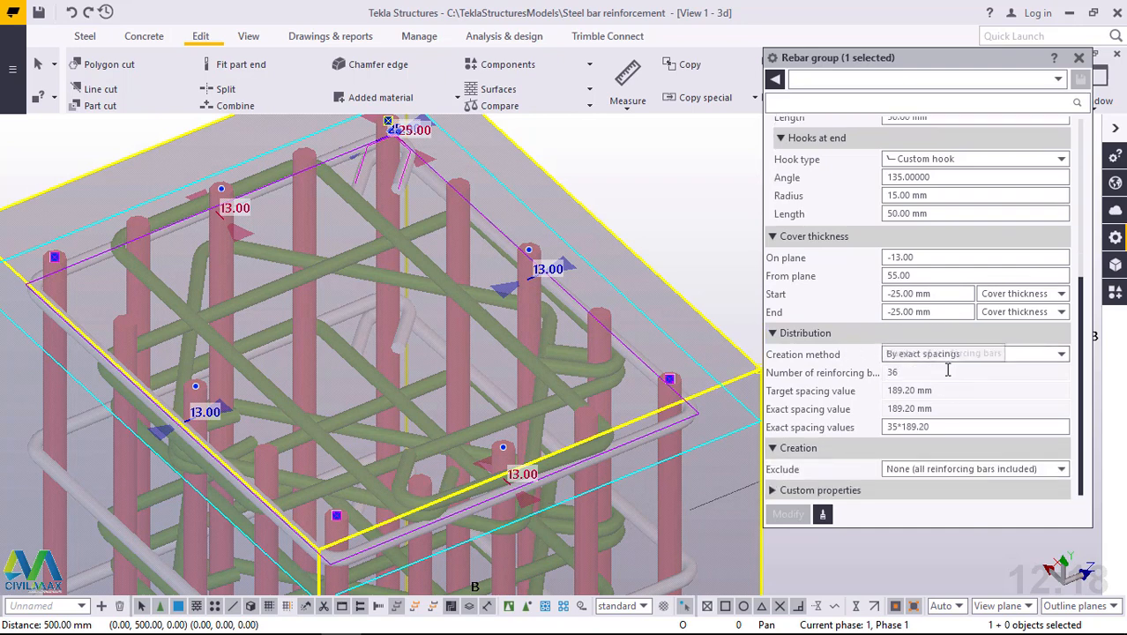
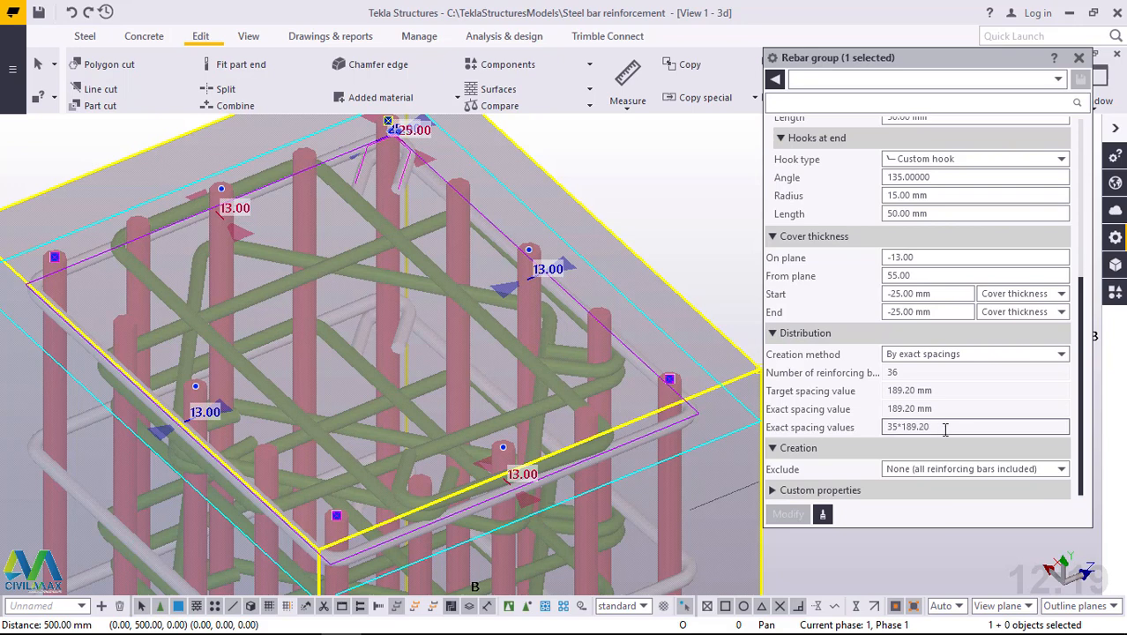
pyautogui.scroll(-1, 949, 412)
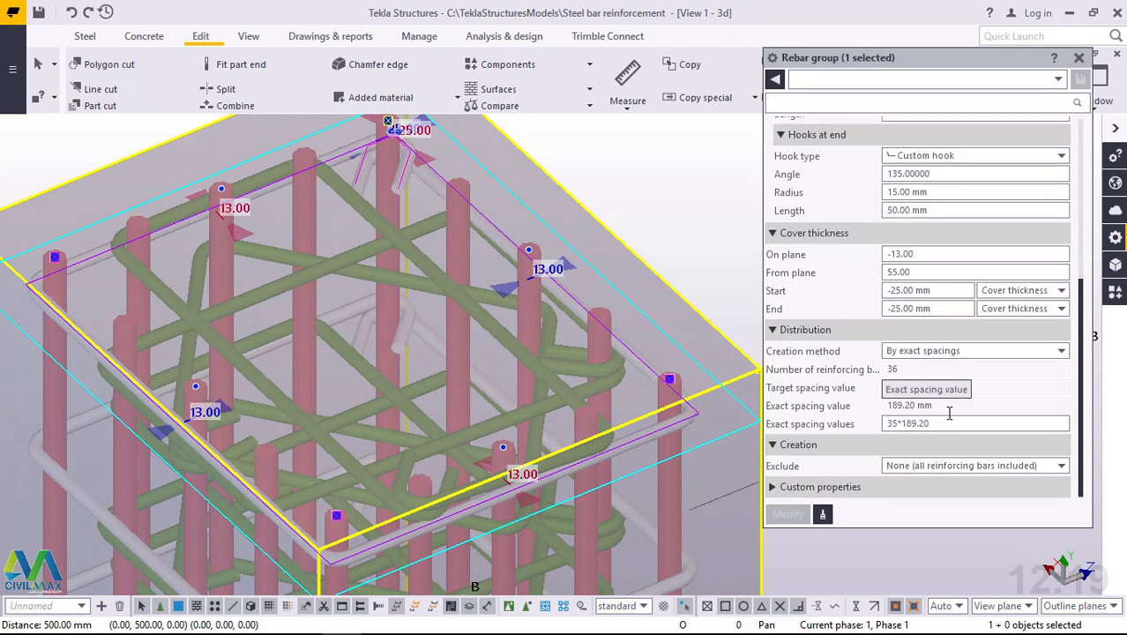
pyautogui.scroll(2, 949, 412)
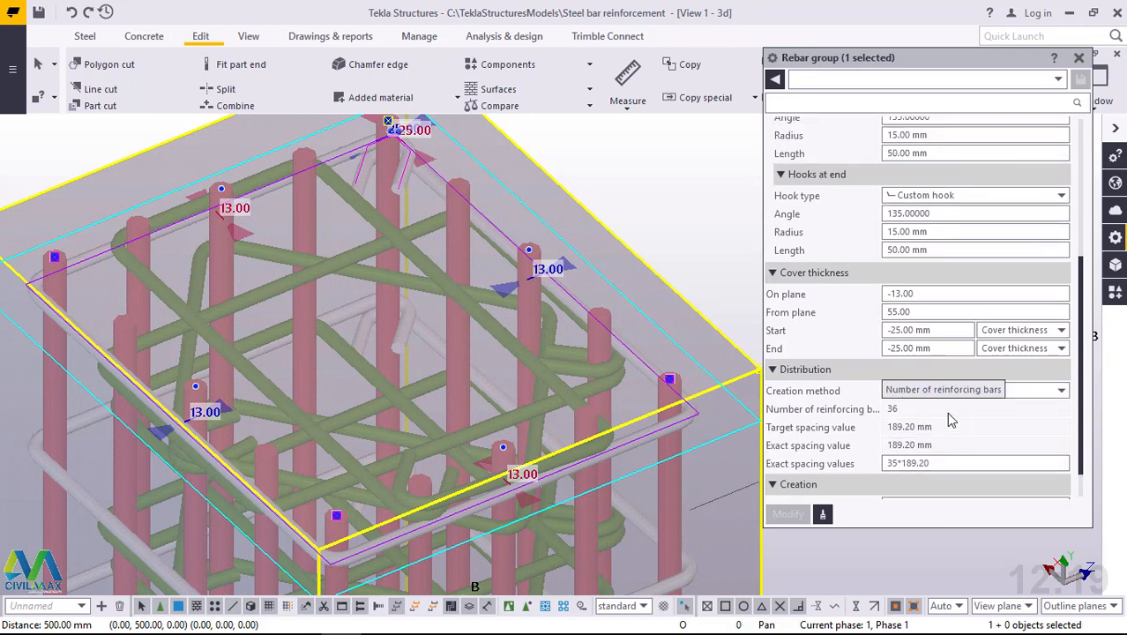
pyautogui.click(1078, 57)
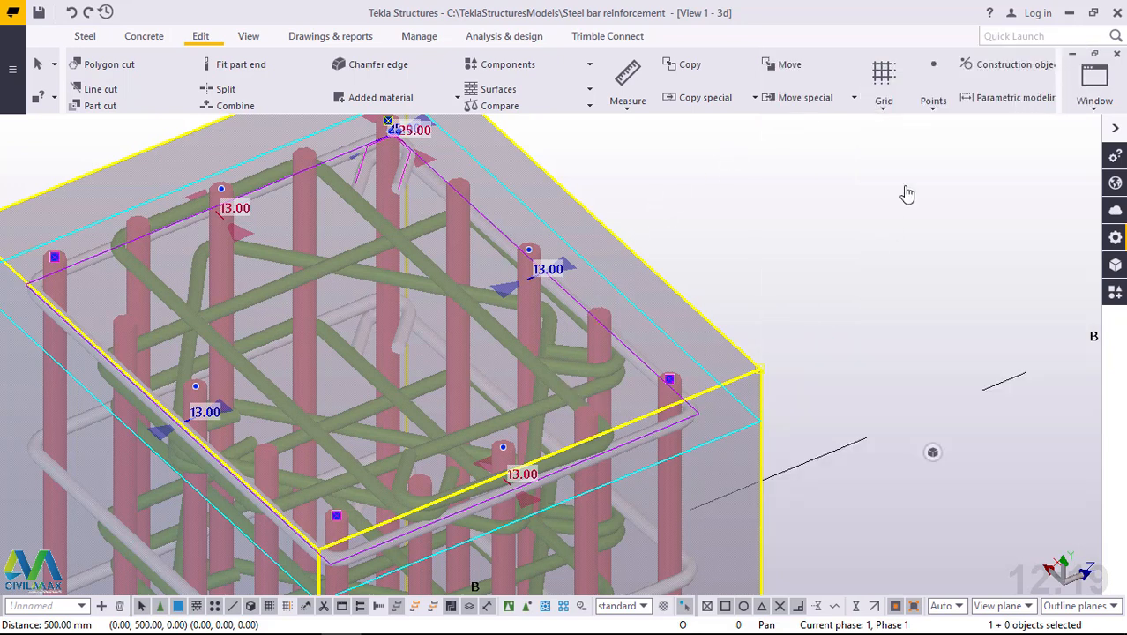
pyautogui.click(854, 229)
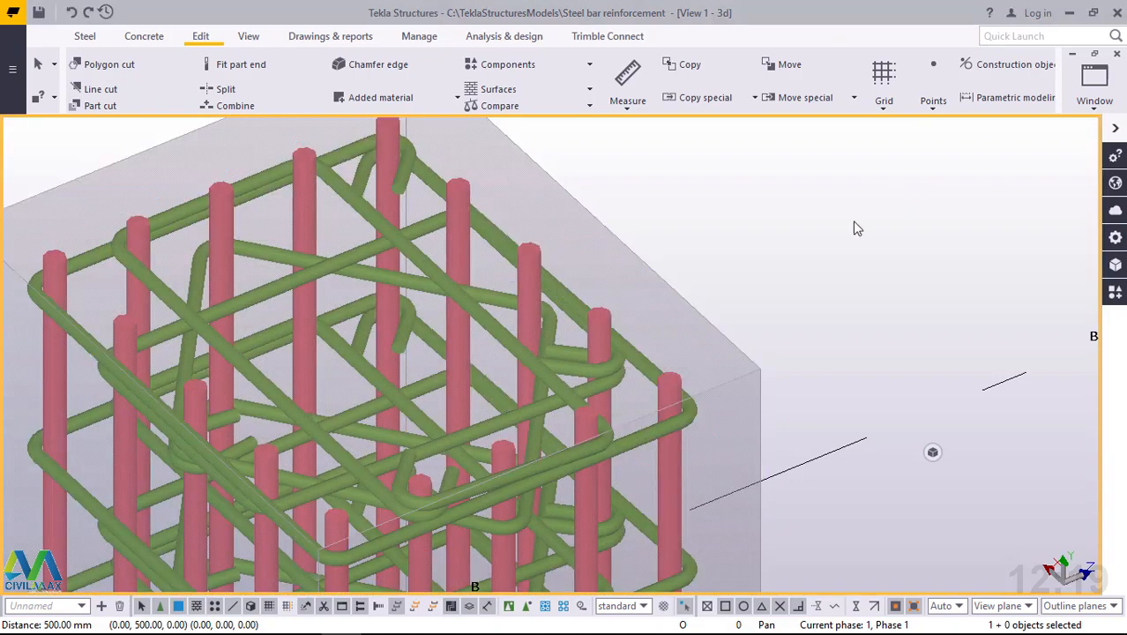
# Check the inner crosswise stirrup group's available group types, keep Normal, and review its hook and cover thickness settings before closing its properties
pyautogui.doubleClick(601, 384)
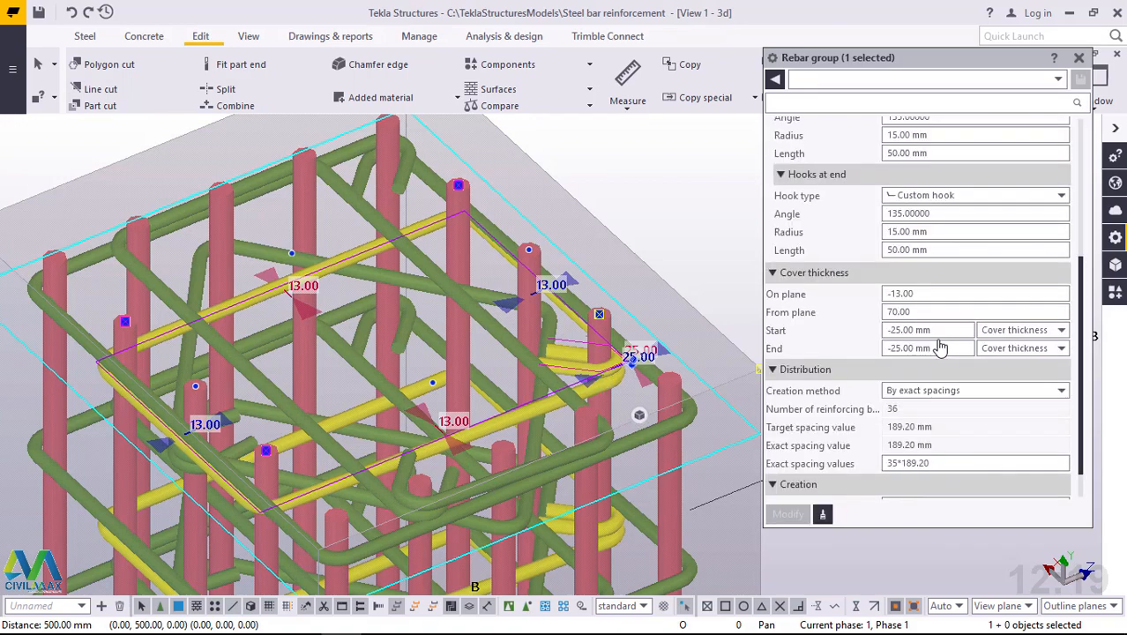
pyautogui.scroll(6, 940, 347)
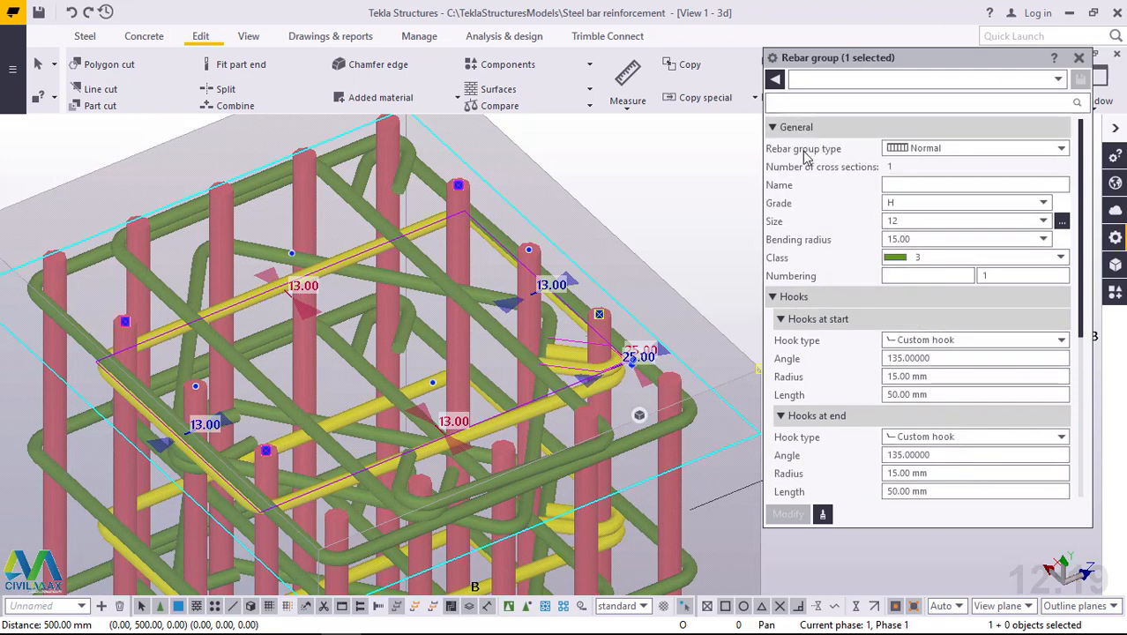
pyautogui.click(1011, 150)
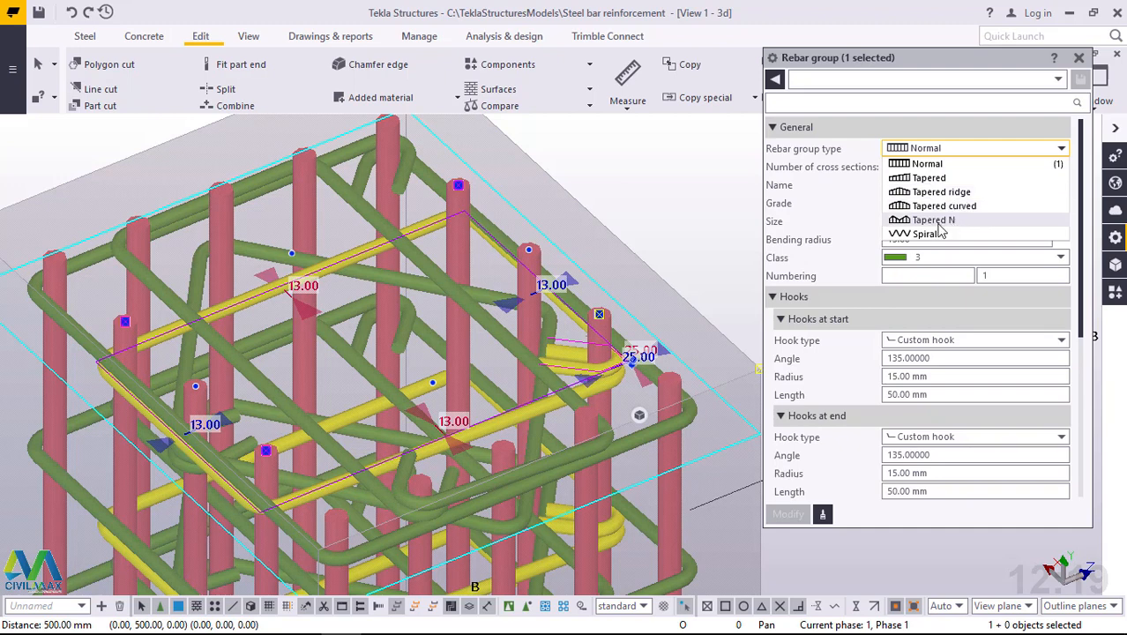
pyautogui.click(924, 164)
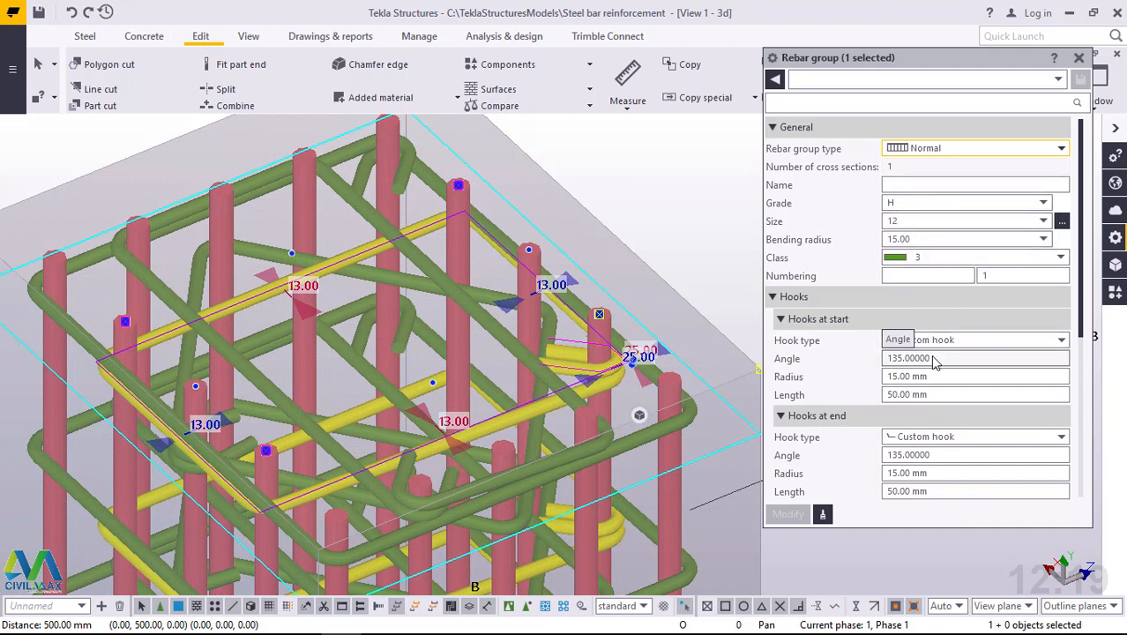
pyautogui.scroll(-3, 934, 361)
pyautogui.scroll(-2, 935, 361)
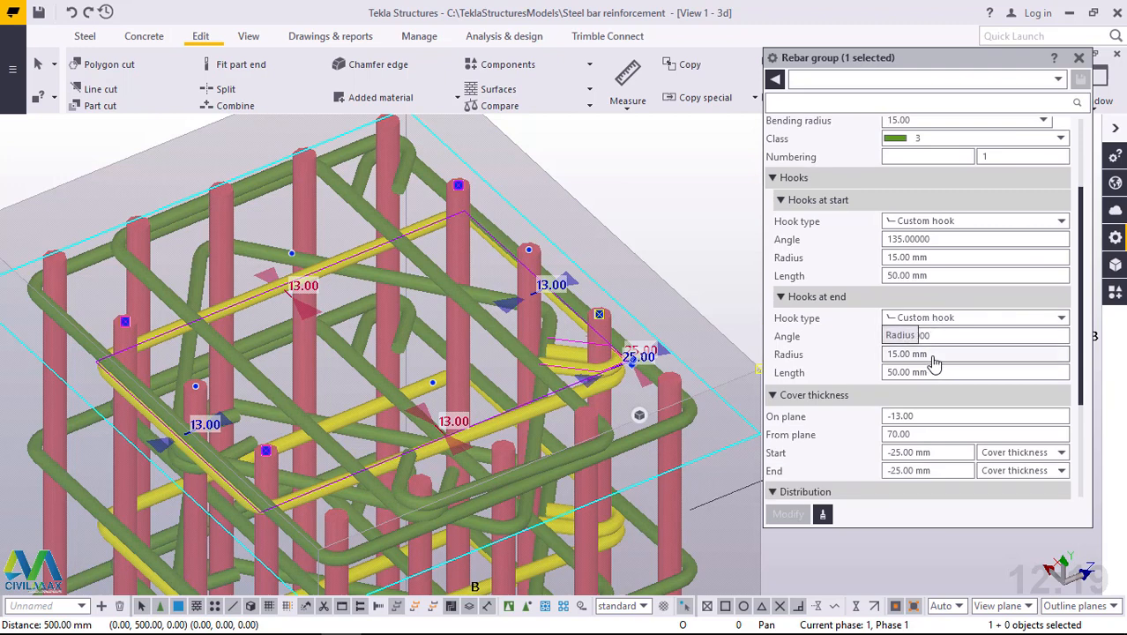
pyautogui.scroll(-1, 934, 361)
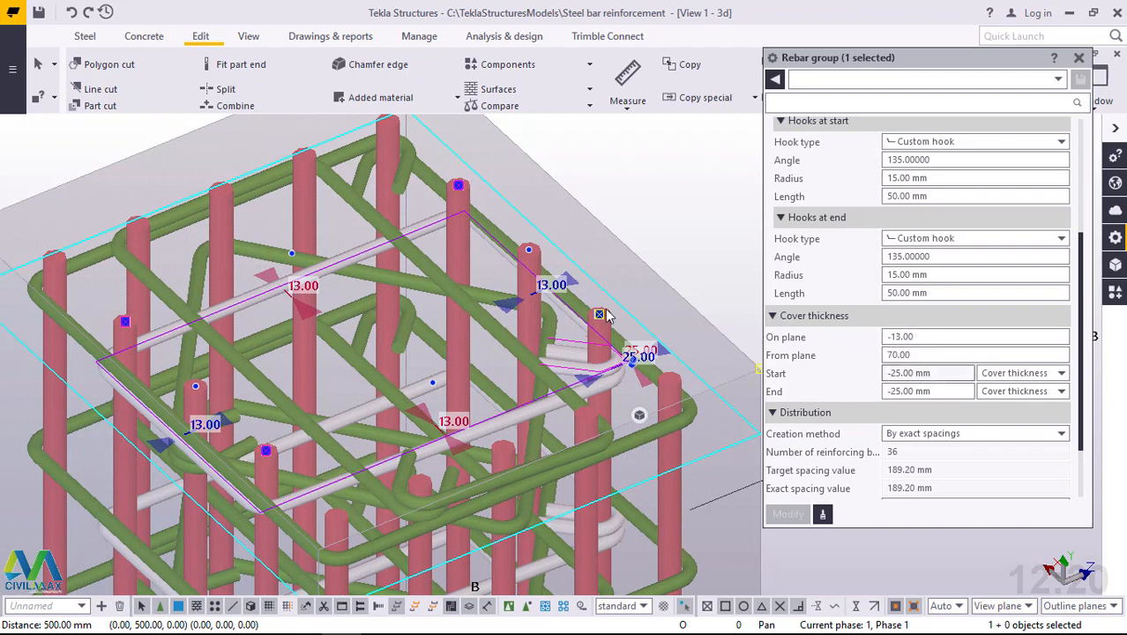
pyautogui.click(1079, 58)
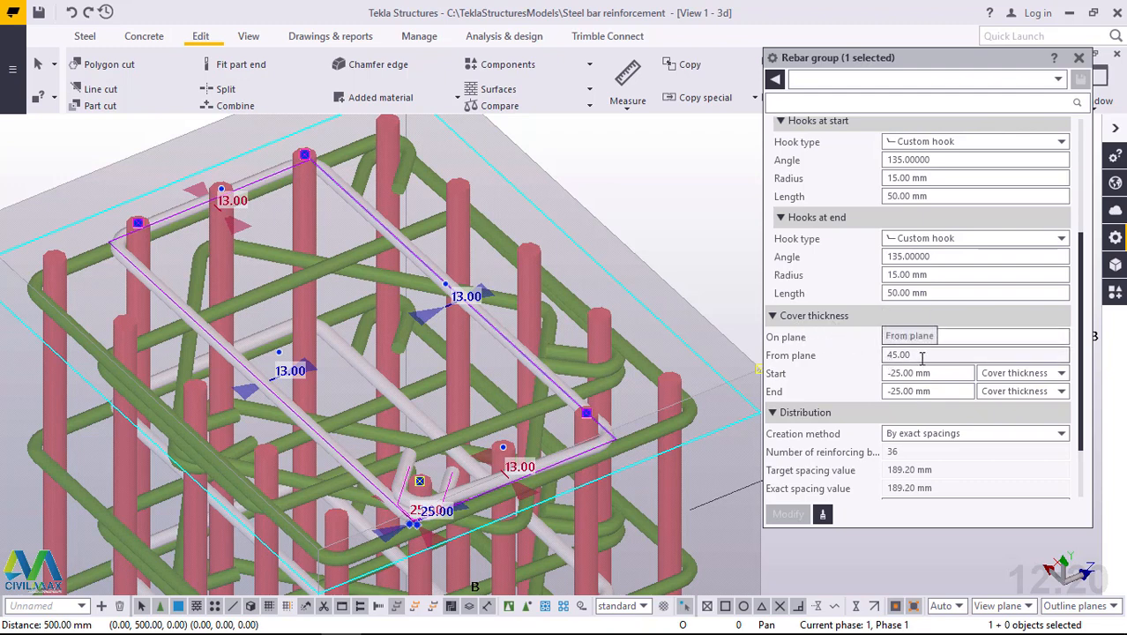
# Check the from-plane cover value of the inner lengthwise stirrup group and close its properties
pyautogui.moveTo(921, 357); pyautogui.dragTo(884, 362)
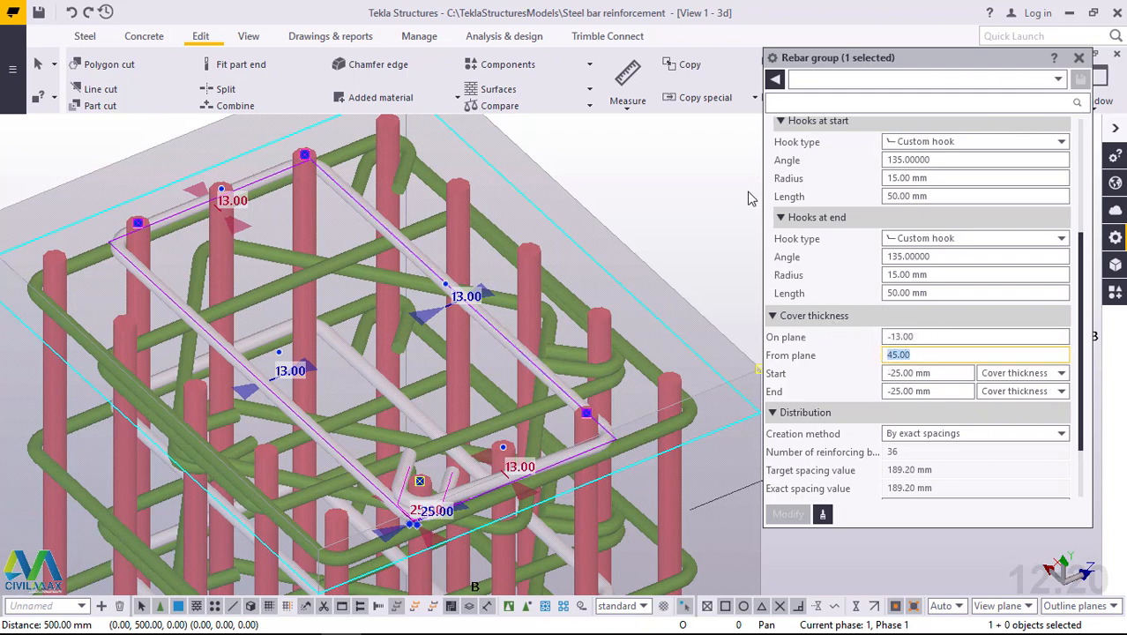
pyautogui.click(1078, 58)
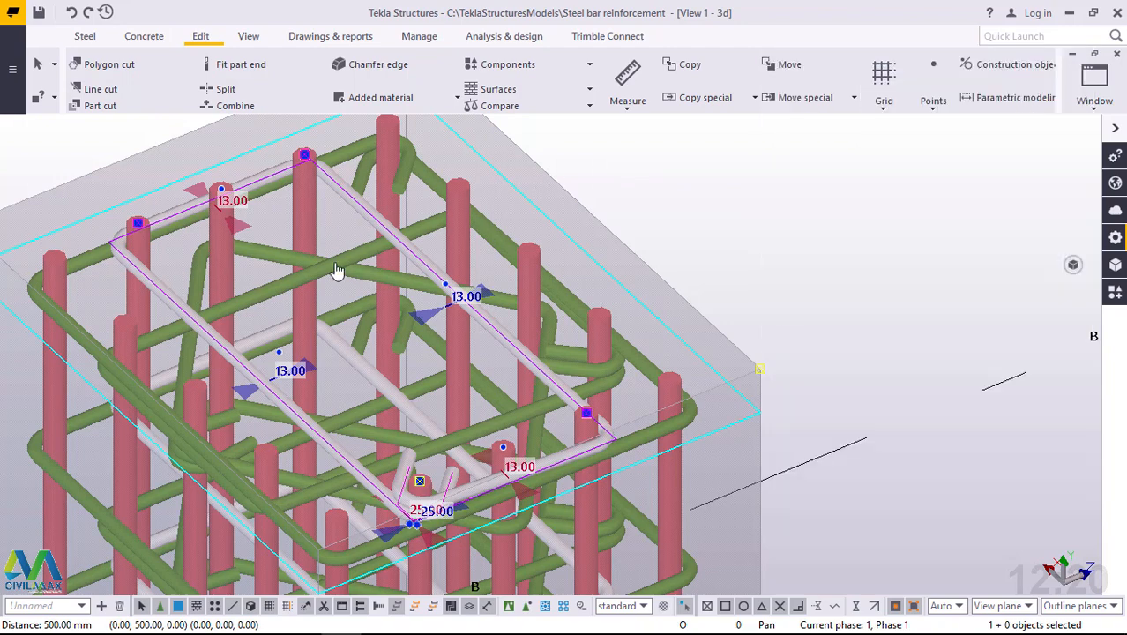
# Check the from-plane cover value of the diamond-shaped inner stirrup group, then close its properties and deselect it
pyautogui.click(772, 174)
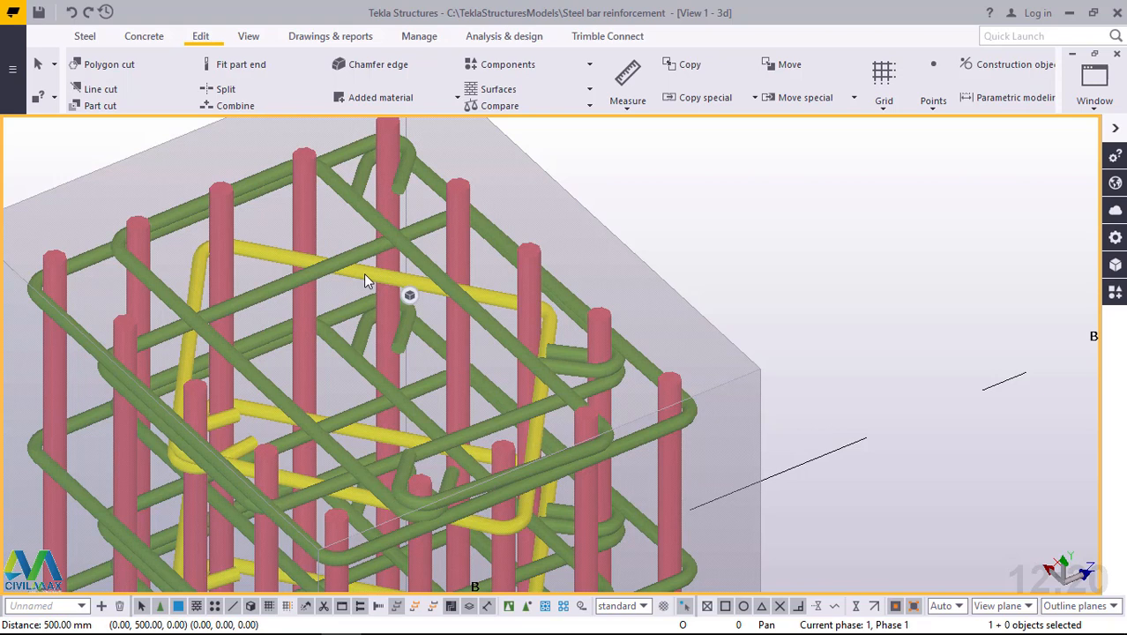
pyautogui.doubleClick(364, 274)
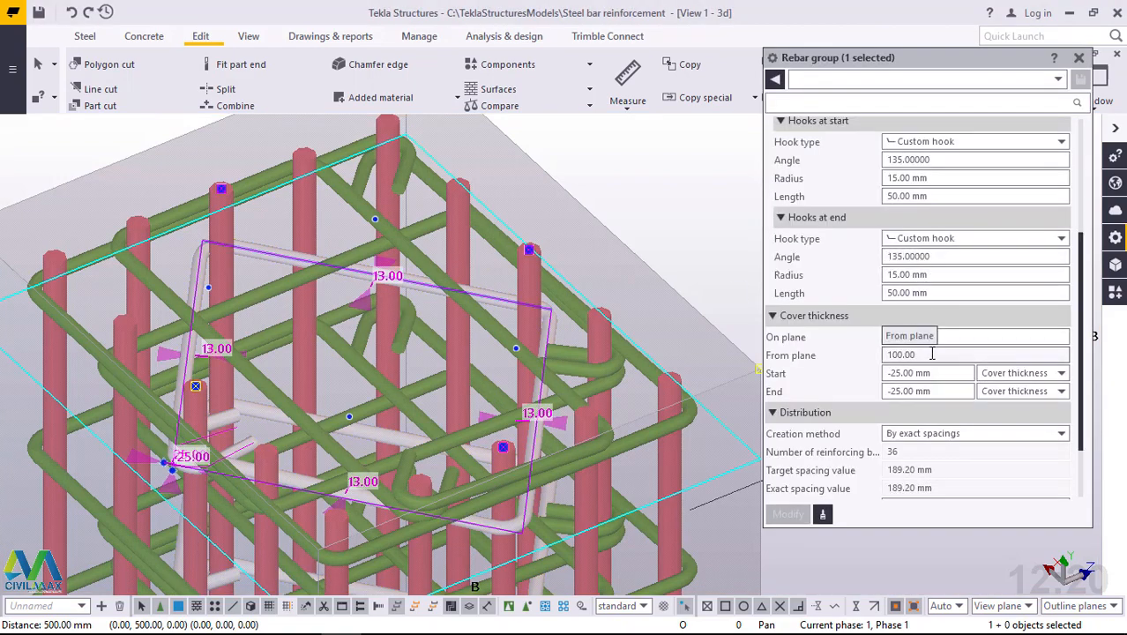
pyautogui.moveTo(932, 353); pyautogui.dragTo(881, 361)
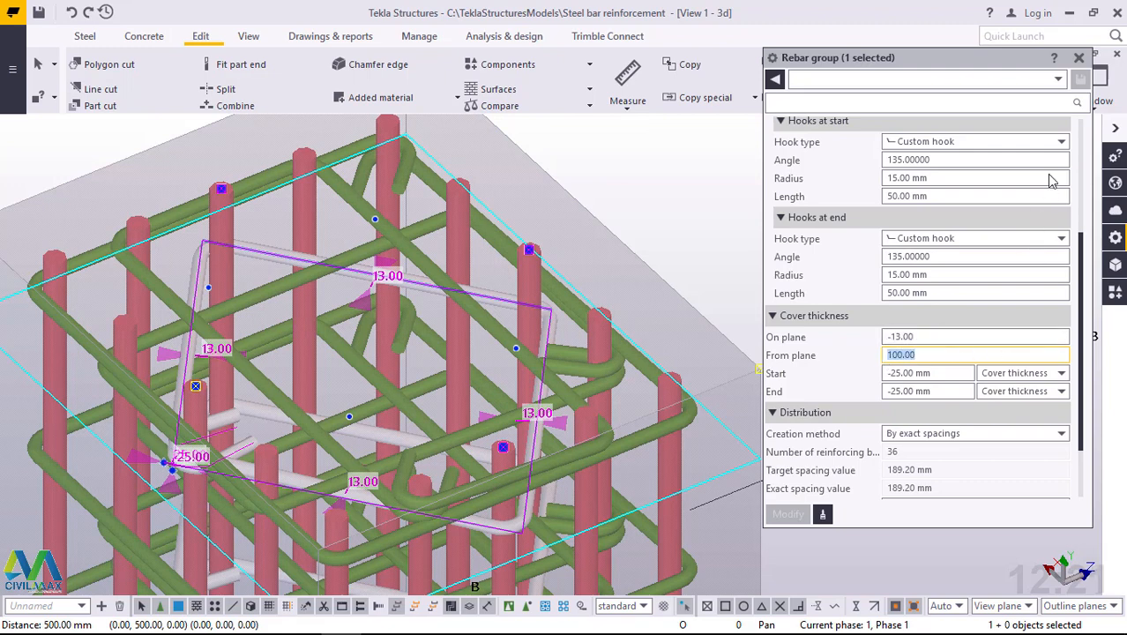
pyautogui.click(1078, 58)
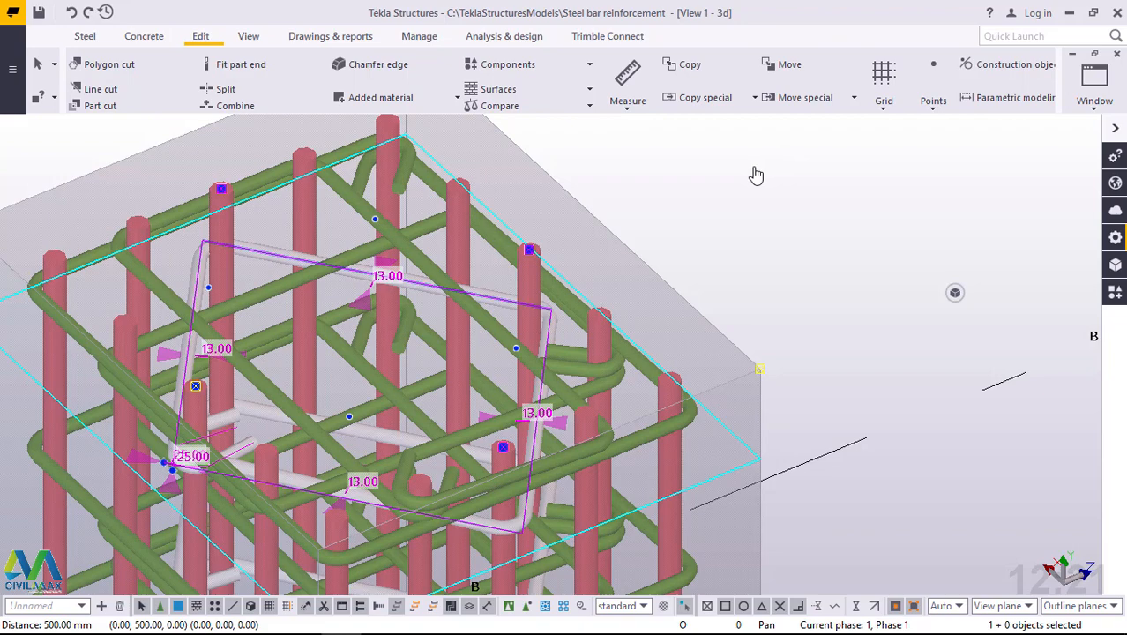
pyautogui.click(792, 193)
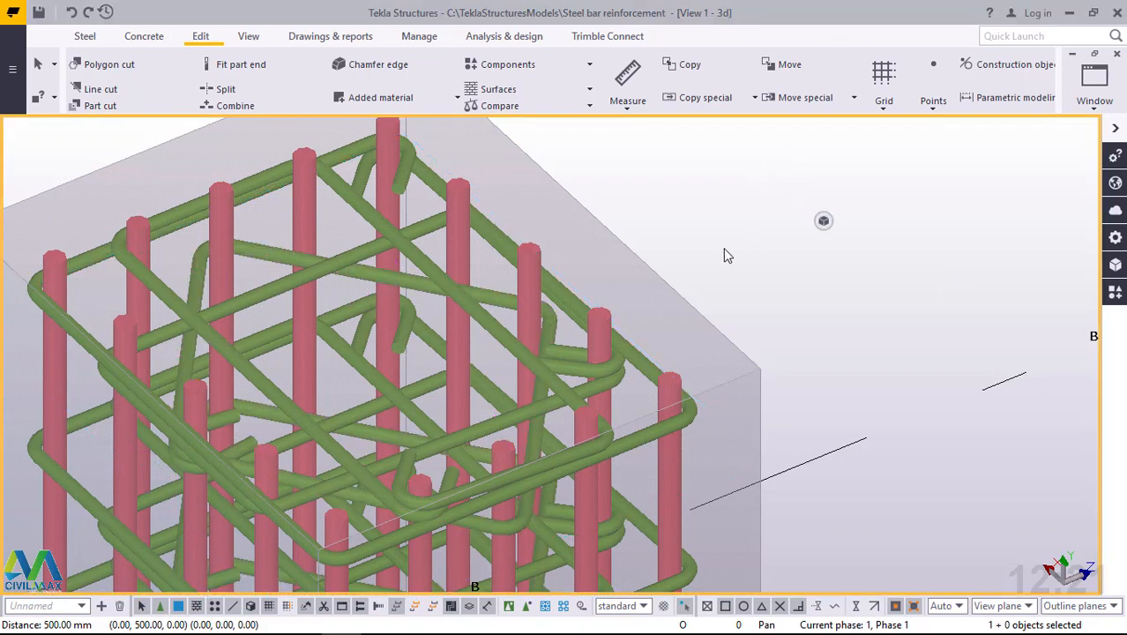
# Rotate the 3D view with the mouse to examine the stirrups and vertical bars at the column's top from several angles
pyautogui.scroll(-5, 408, 349)
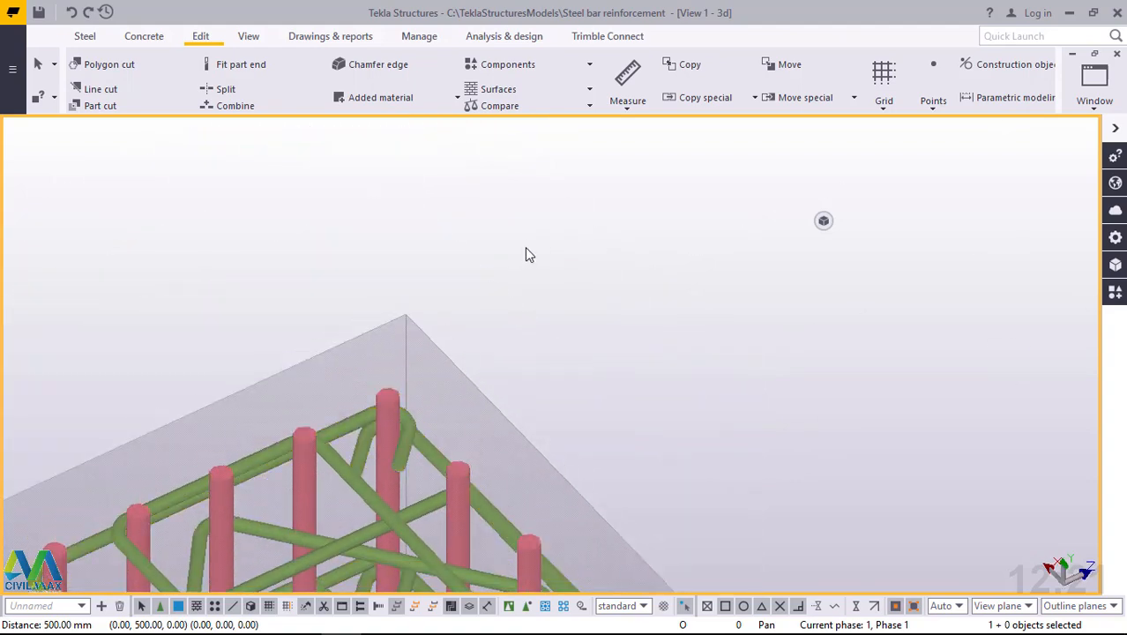
pyautogui.scroll(1, 459, 476)
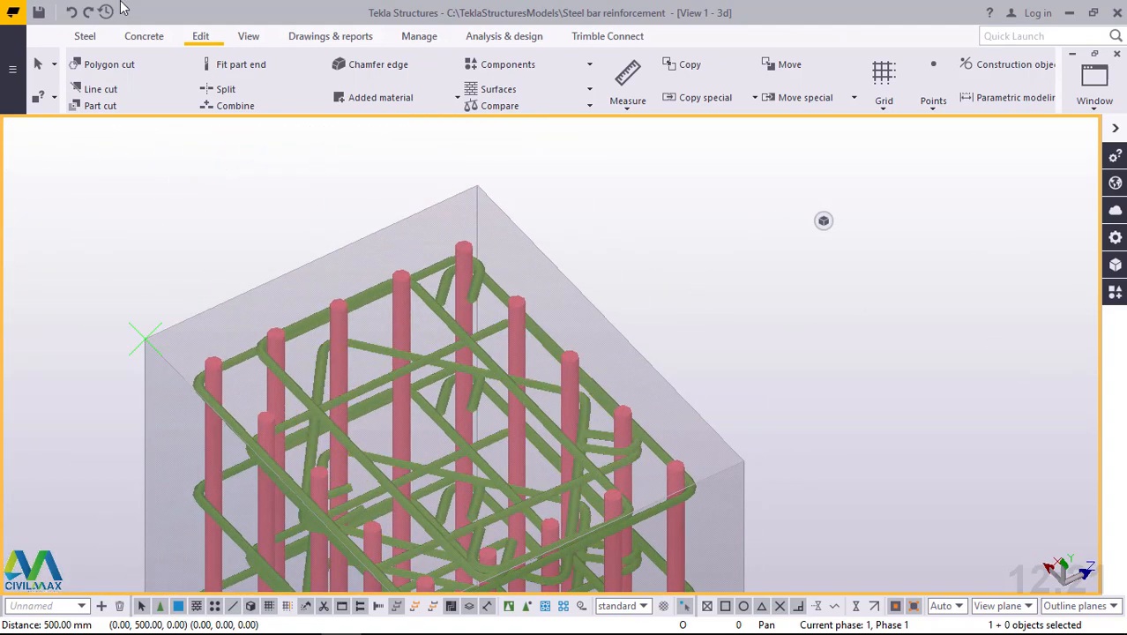
pyautogui.click(250, 37)
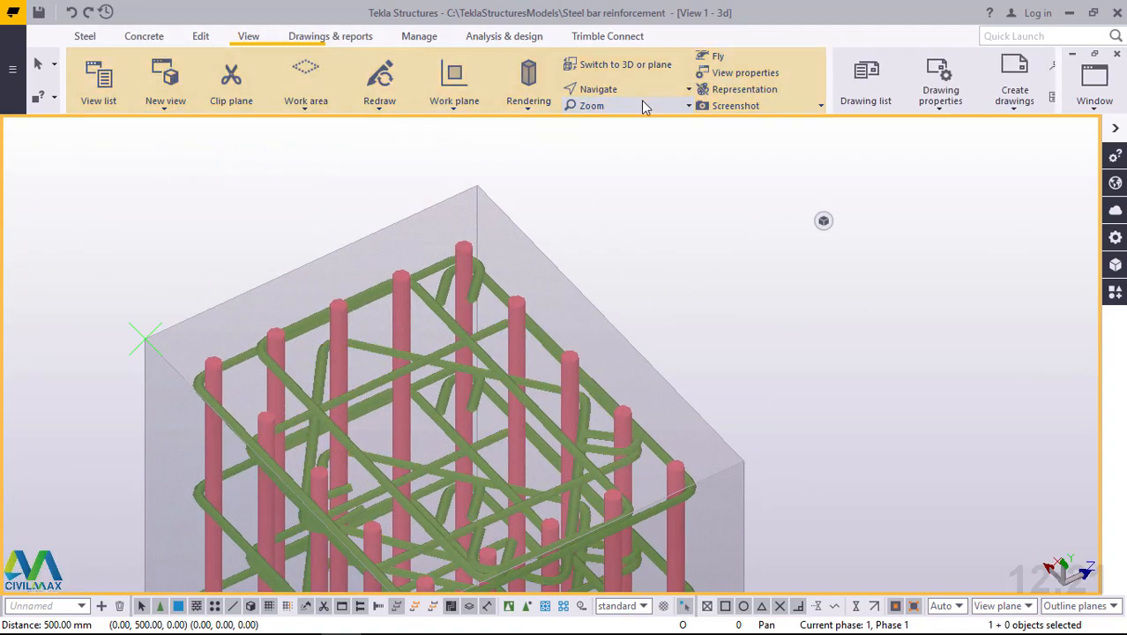
pyautogui.click(635, 89)
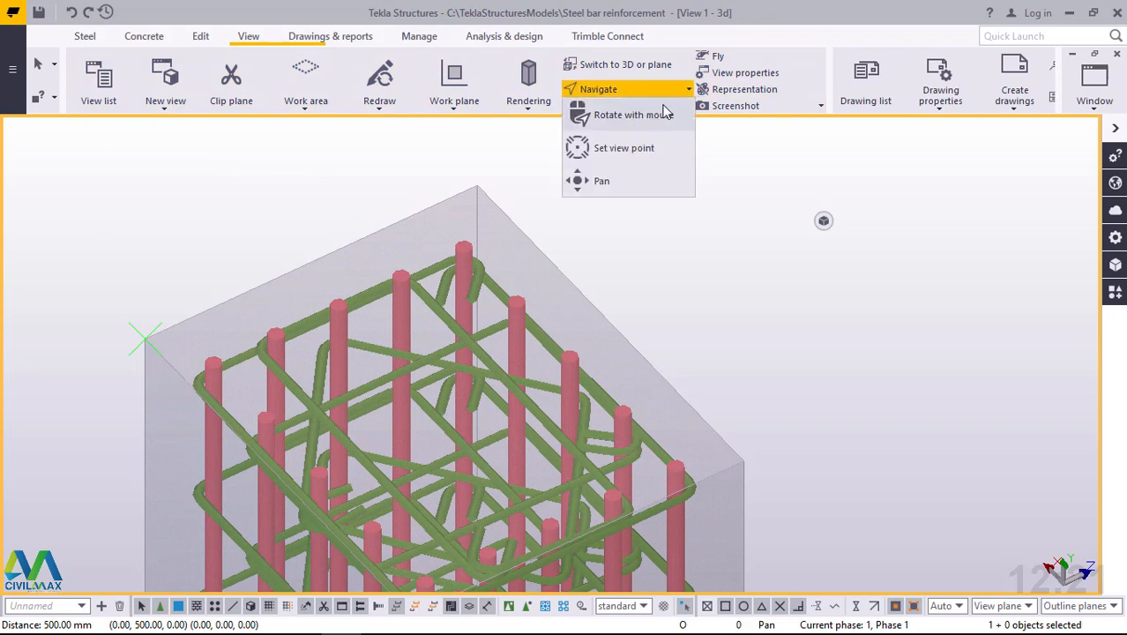
pyautogui.click(657, 115)
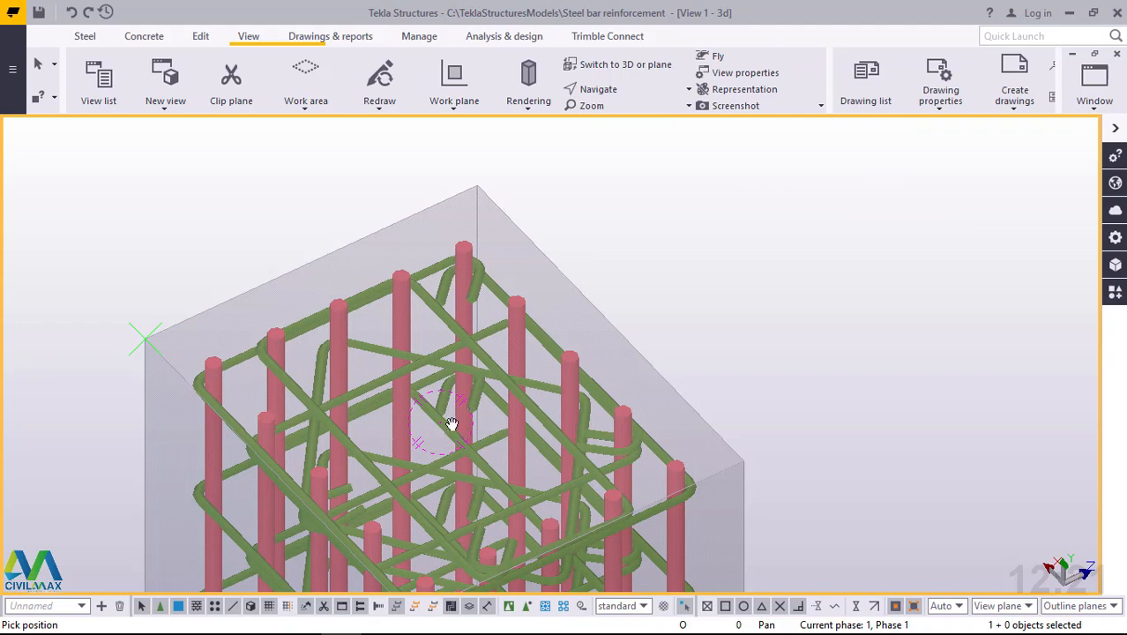
pyautogui.moveTo(449, 426); pyautogui.dragTo(75, 256)
pyautogui.scroll(3, 75, 256)
pyautogui.scroll(-3, 508, 310)
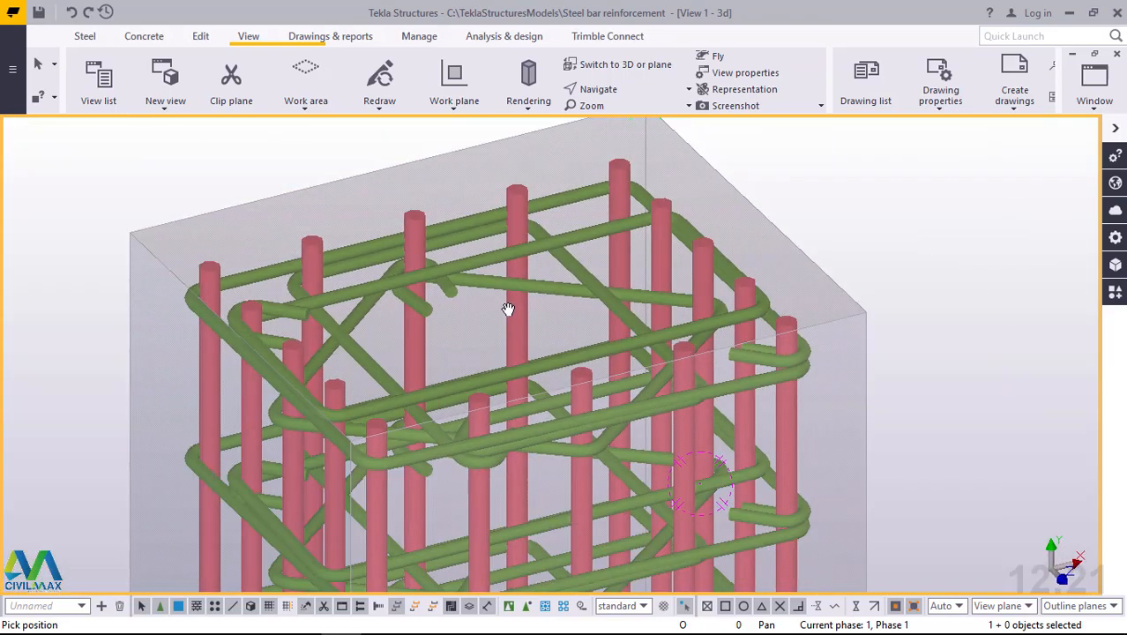
pyautogui.moveTo(507, 330); pyautogui.dragTo(465, 293)
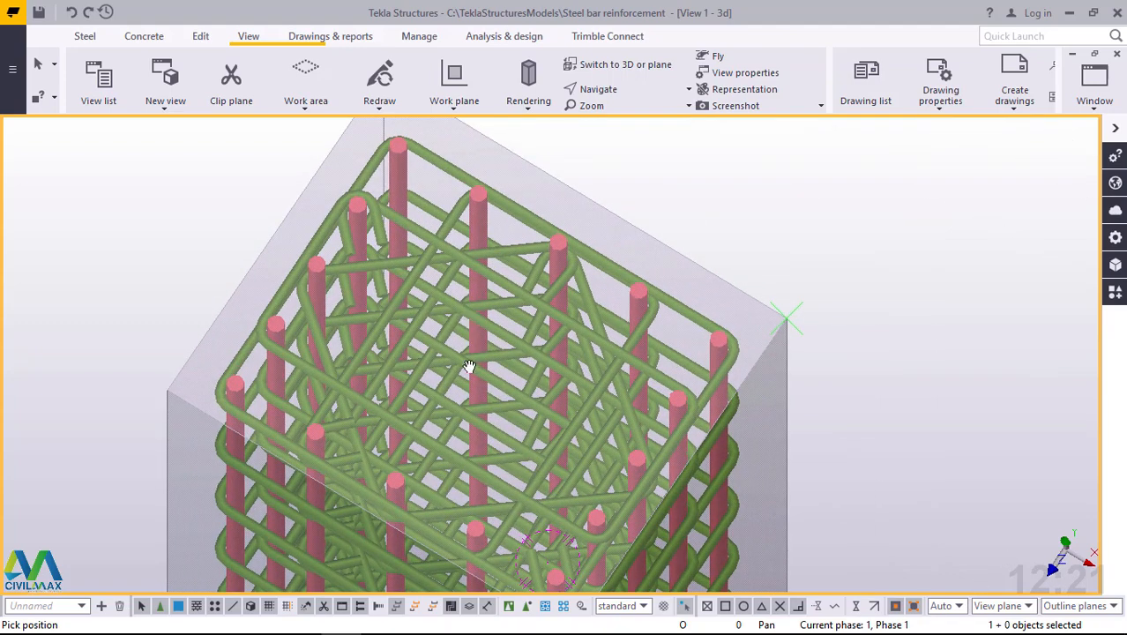
pyautogui.moveTo(453, 369); pyautogui.dragTo(579, 370)
pyautogui.moveTo(585, 296); pyautogui.dragTo(671, 274)
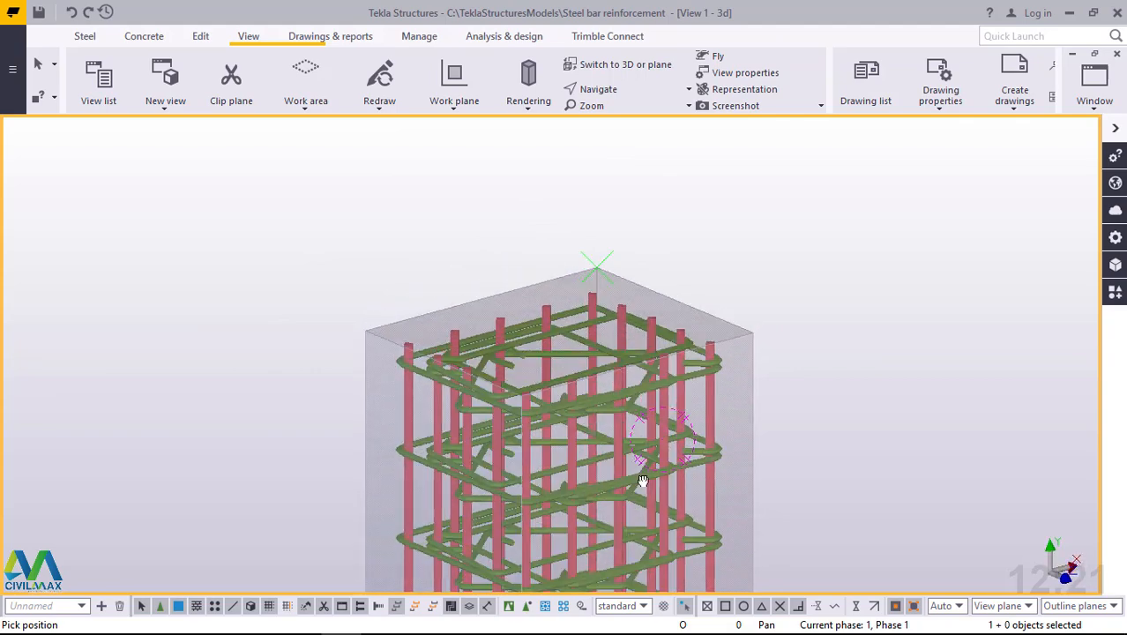
# Inspect the column's overlapping stirrup groups and their hooks up close, ending with a steep view down into the cage
pyautogui.scroll(5, 573, 322)
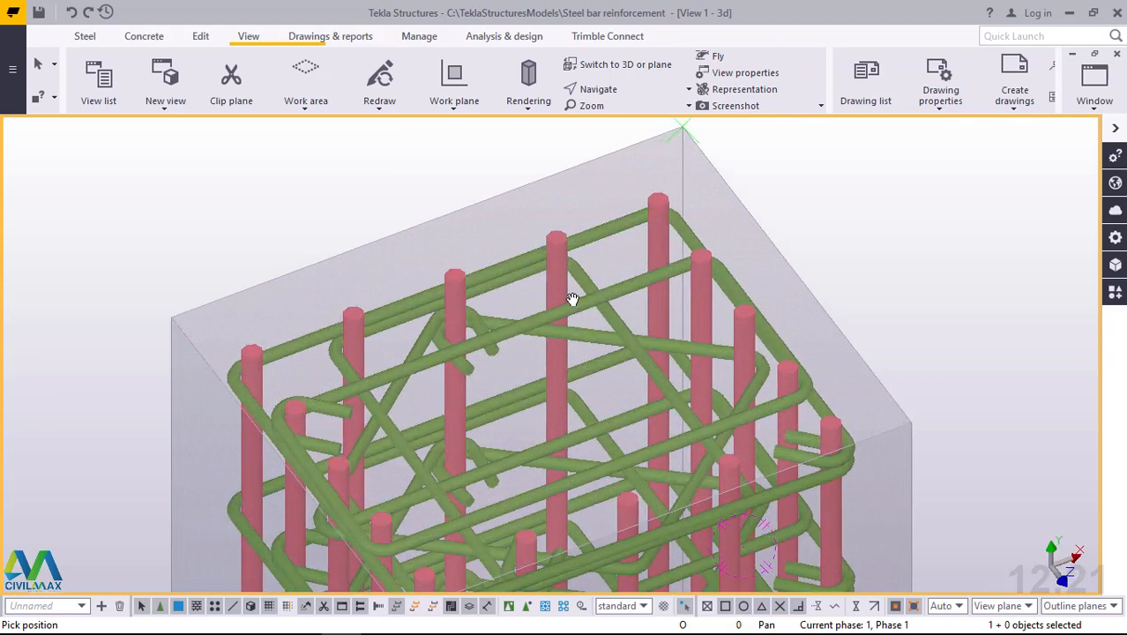
pyautogui.scroll(5, 581, 269)
pyautogui.scroll(-5, 576, 297)
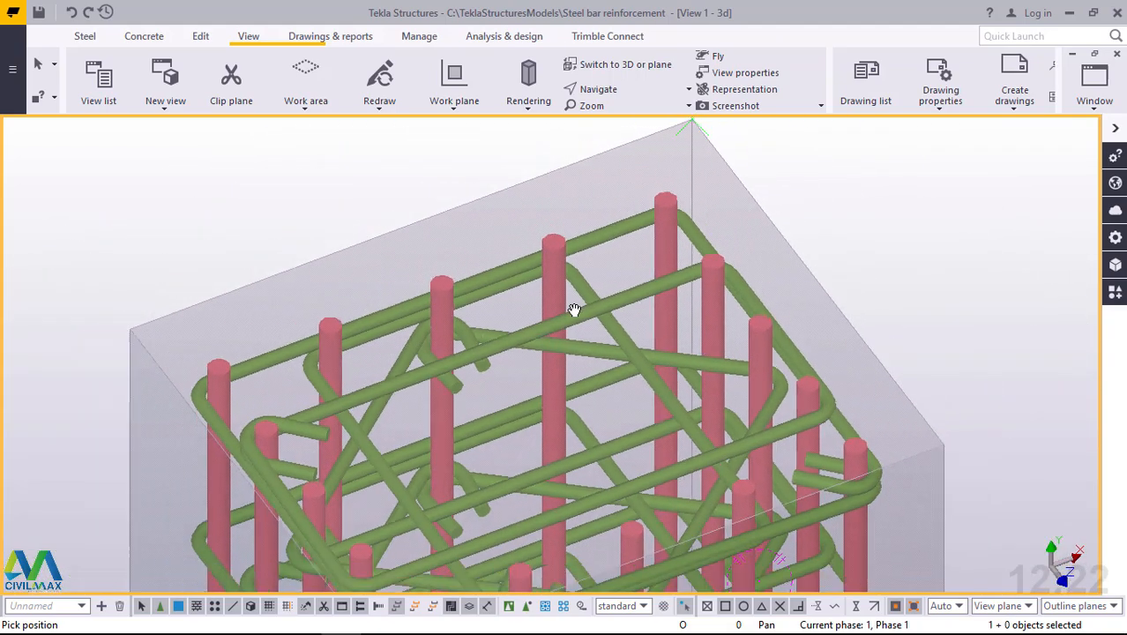
pyautogui.scroll(-3, 574, 309)
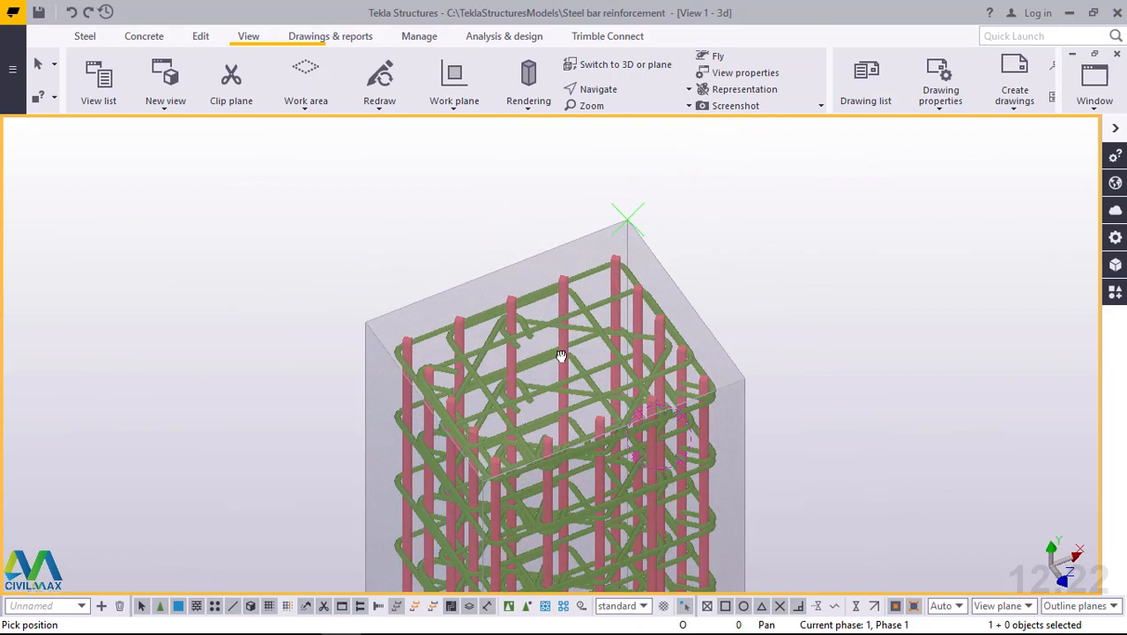
pyautogui.keyDown('ctrl'); pyautogui.moveTo(561, 355); pyautogui.dragTo(573, 443, button='middle'); pyautogui.keyUp('ctrl')
pyautogui.scroll(6, 564, 454)
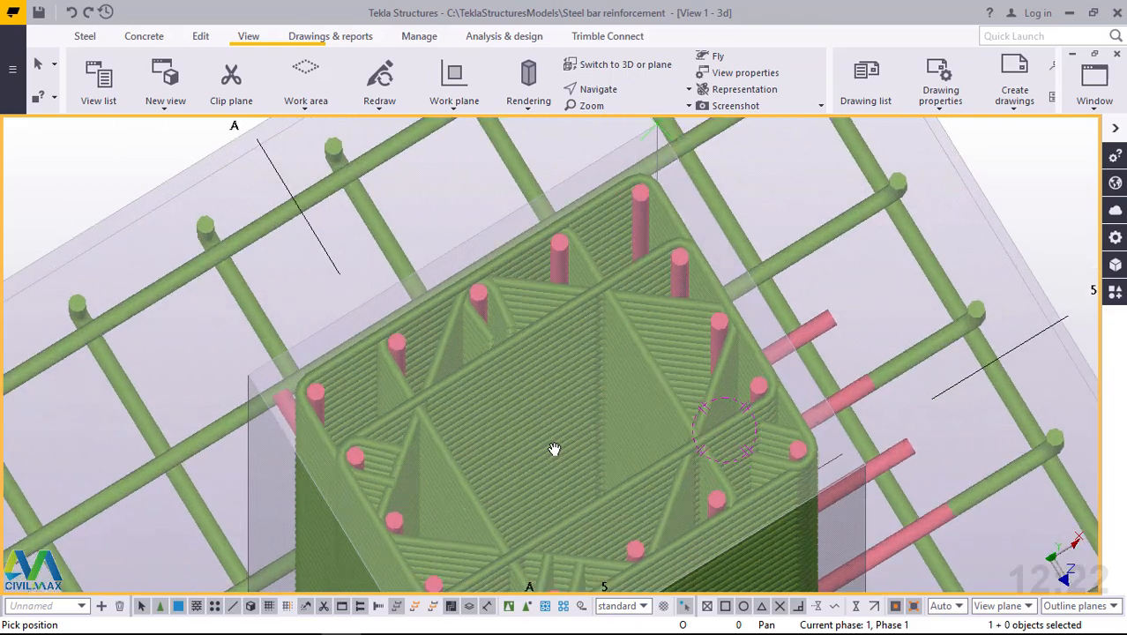
pyautogui.scroll(4, 554, 448)
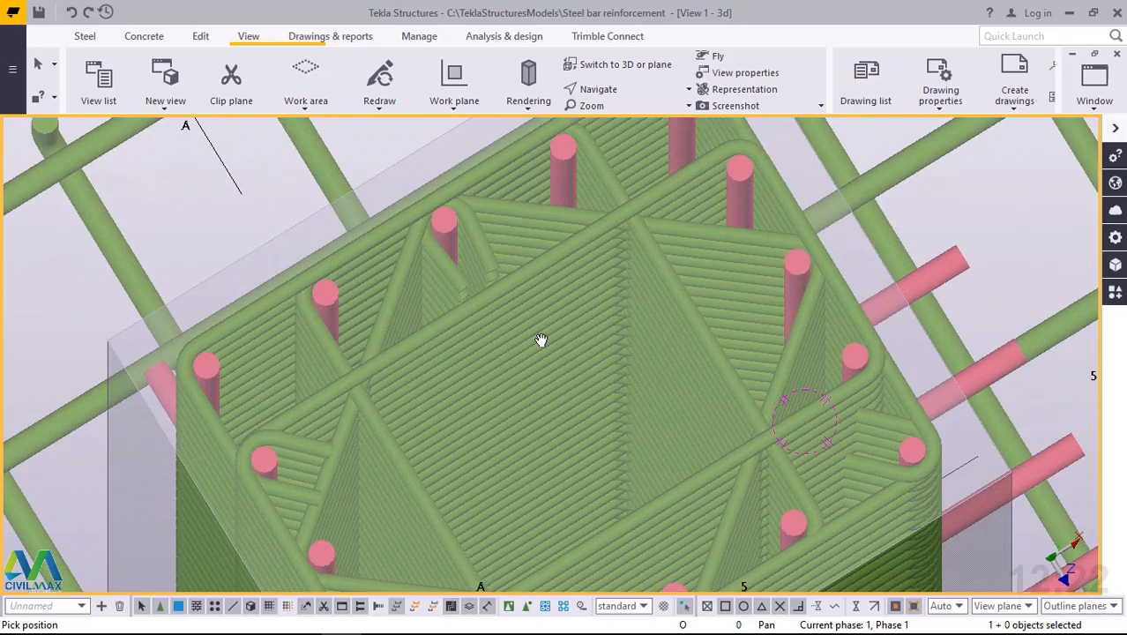